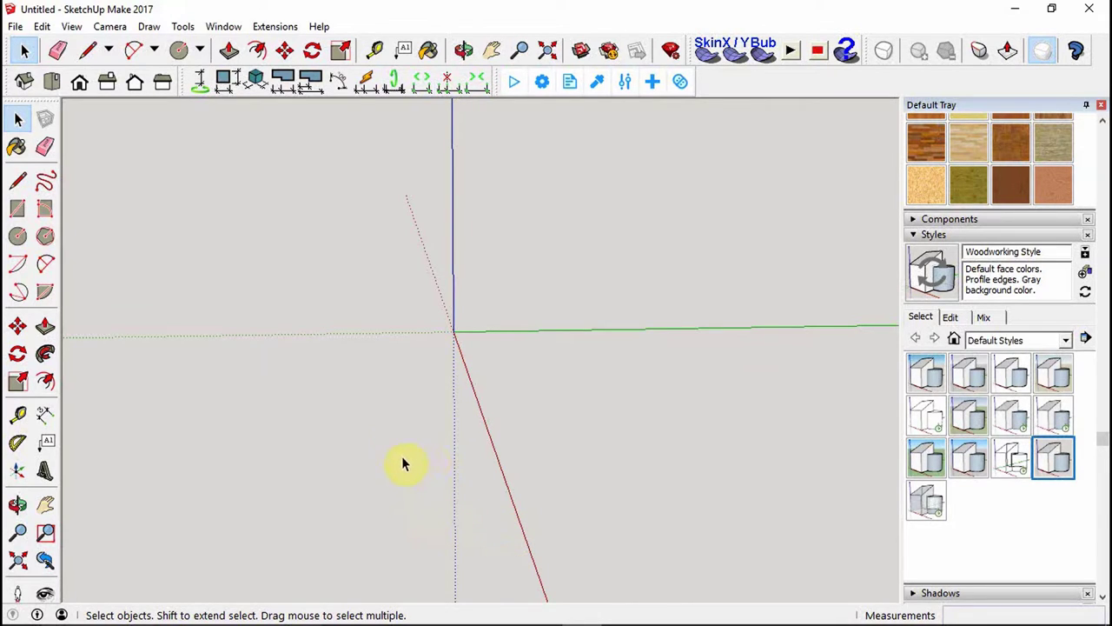
# Draw a 13 1/8" by 2.5" rectangle on the ground plane, starting from the origin.
pyautogui.moveTo(404, 464); pyautogui.dragTo(331, 300, button='middle')
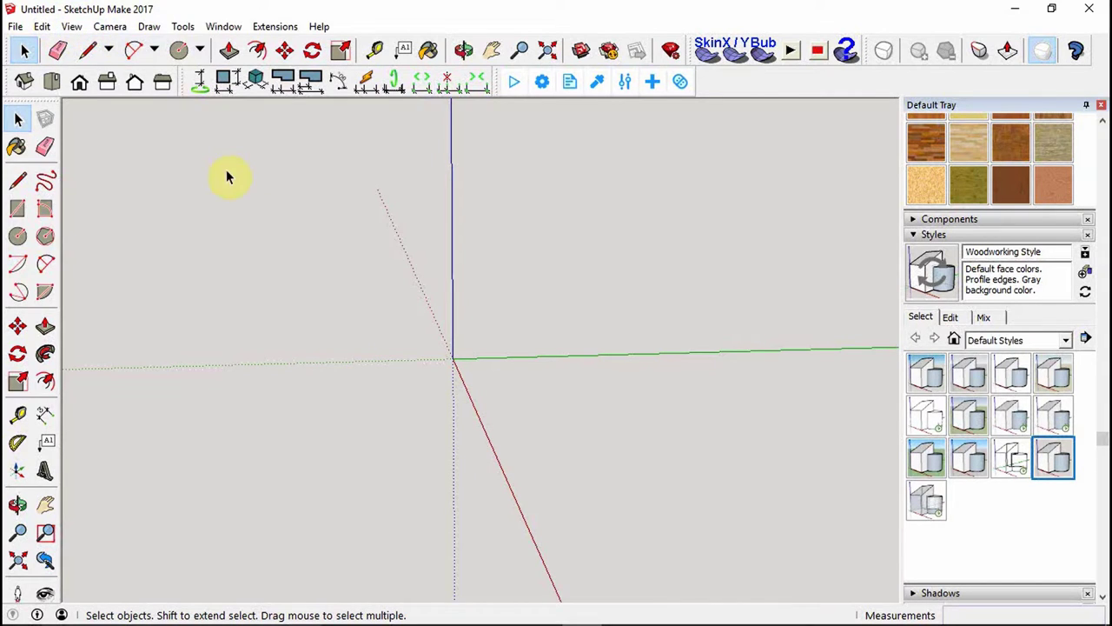
pyautogui.moveTo(480, 405); pyautogui.dragTo(489, 404, button='middle')
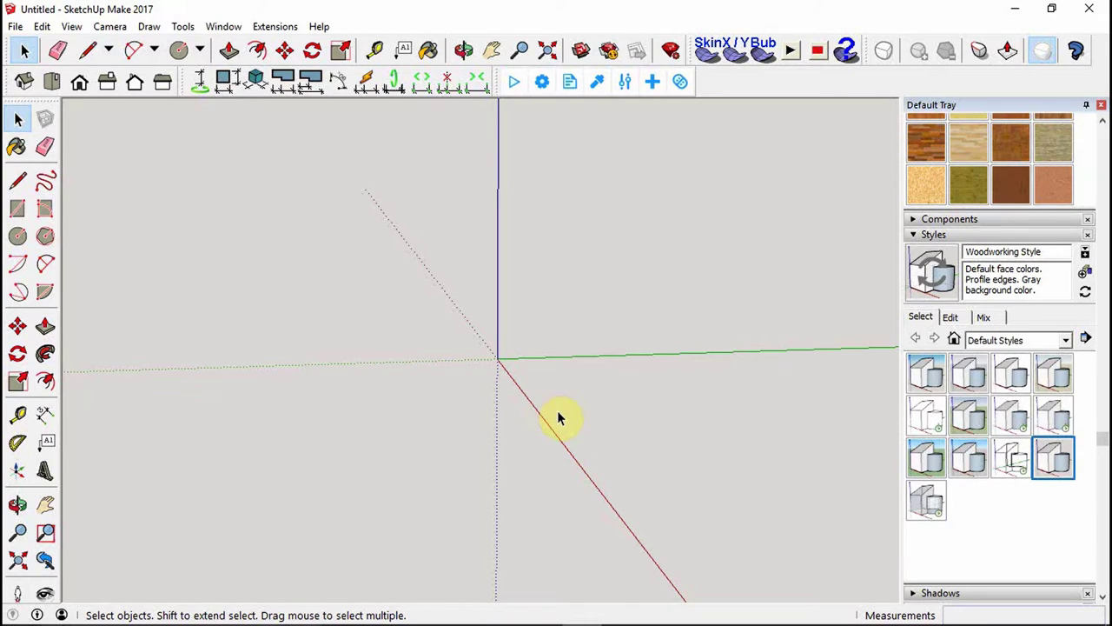
pyautogui.press('r')
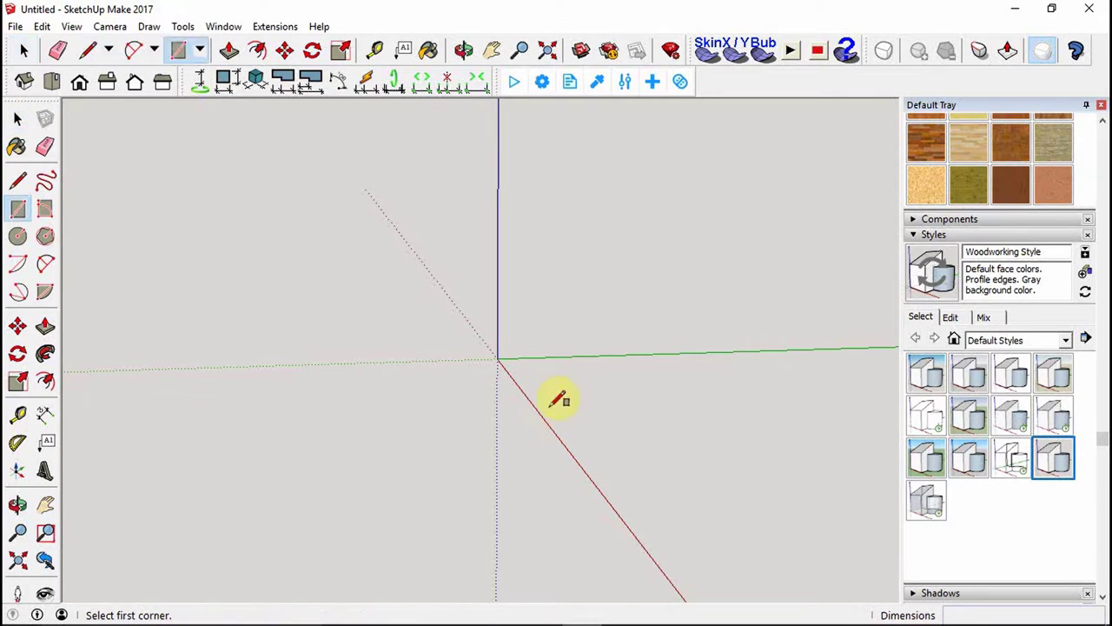
pyautogui.click(498, 358)
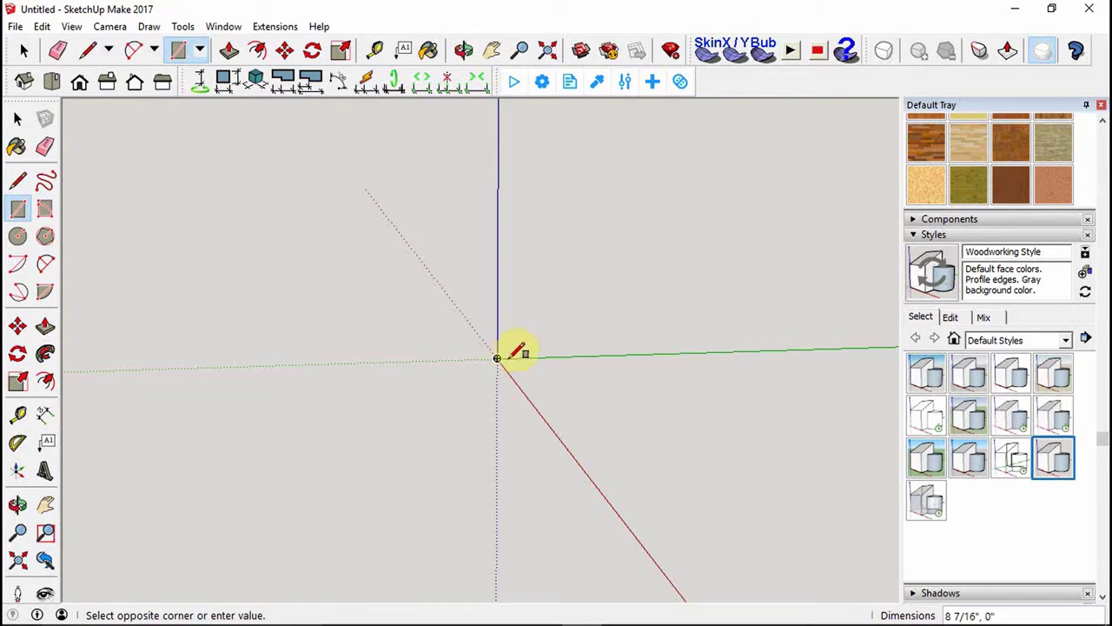
pyautogui.click(657, 413)
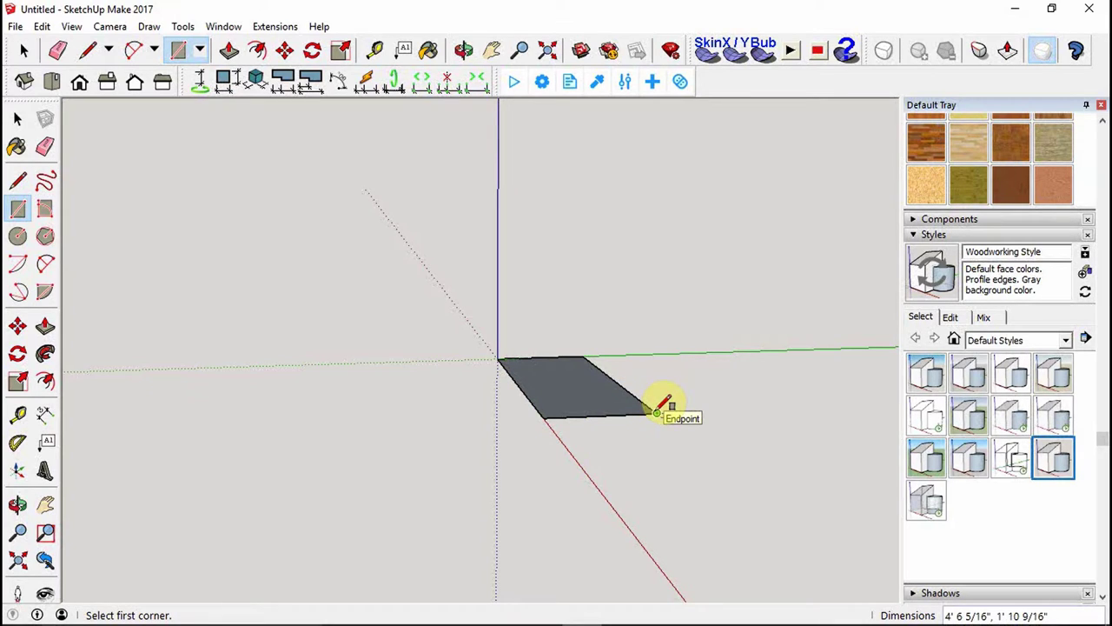
pyautogui.write('13')
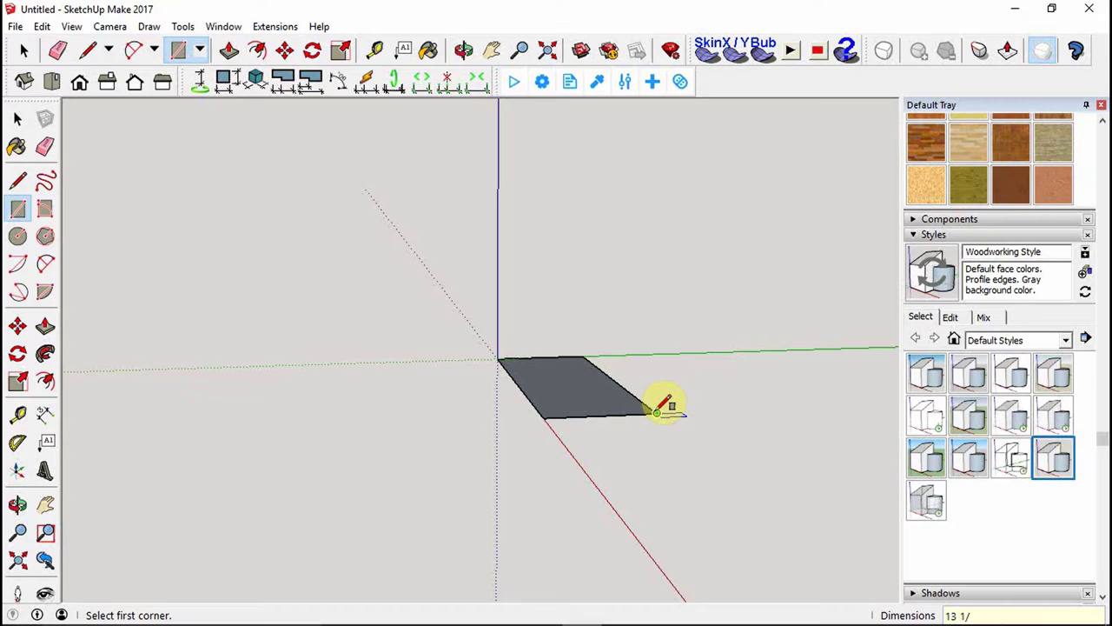
pyautogui.write('1/8')
pyautogui.write(',2.')
pyautogui.write('5')
pyautogui.press('Return')
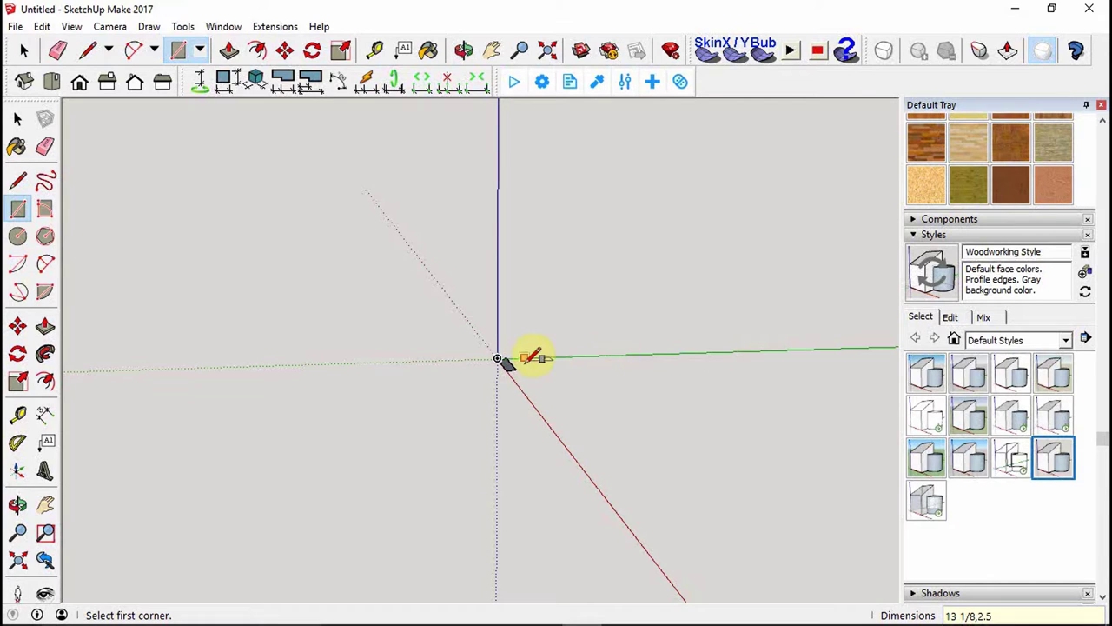
# Push/Pull the rectangle upward 2 1/8" to form a solid block.
pyautogui.scroll(5, 526, 356)
pyautogui.scroll(2, 480, 378)
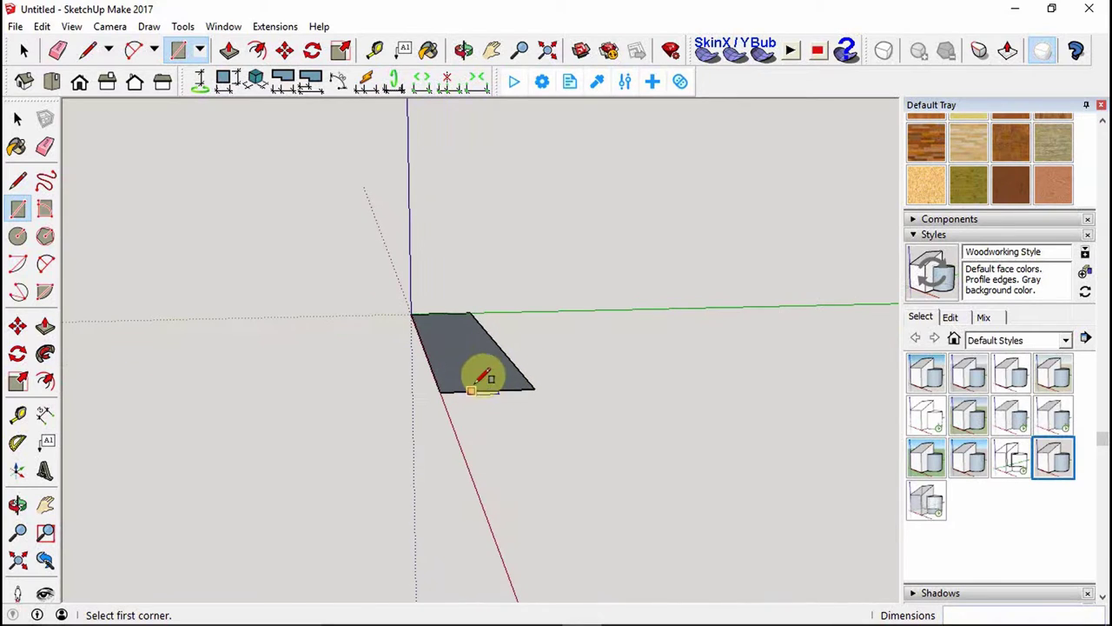
pyautogui.scroll(2, 495, 343)
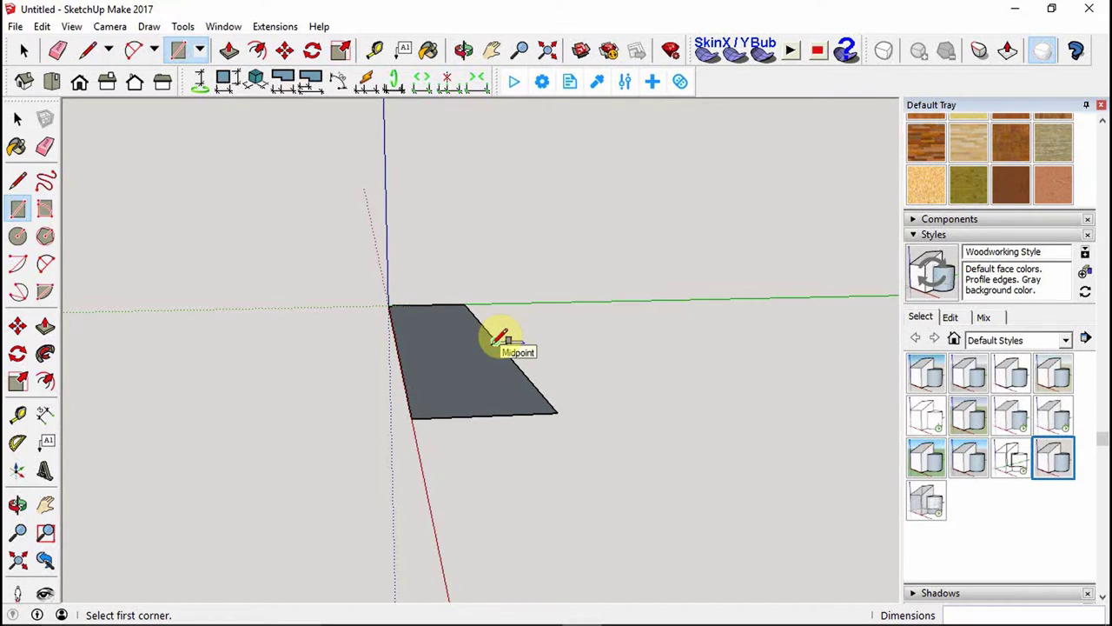
pyautogui.press('p')
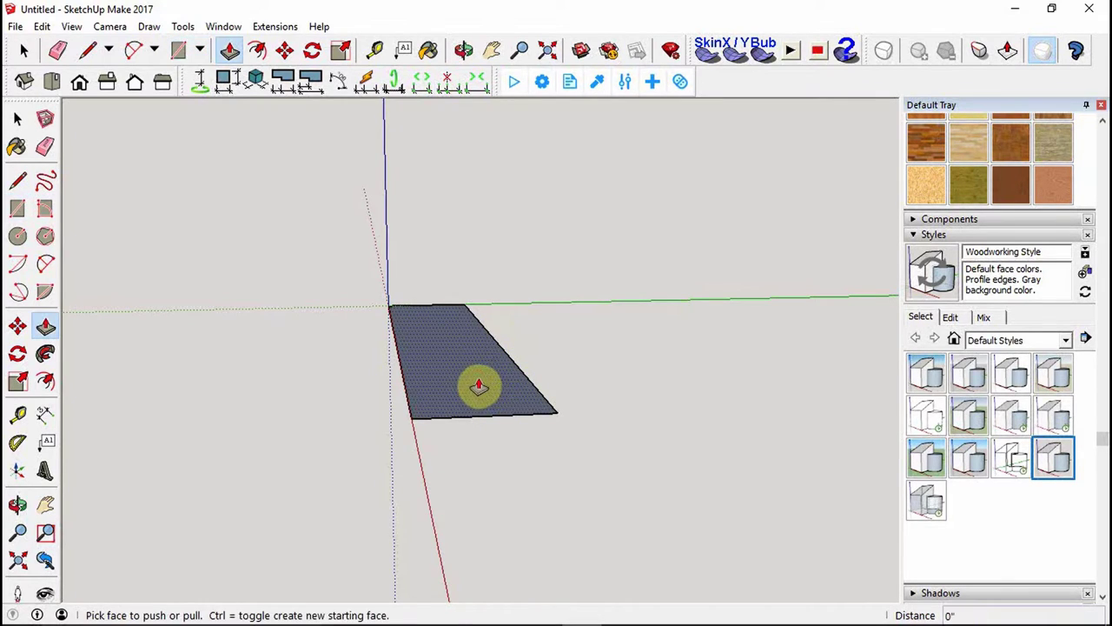
pyautogui.click(479, 386)
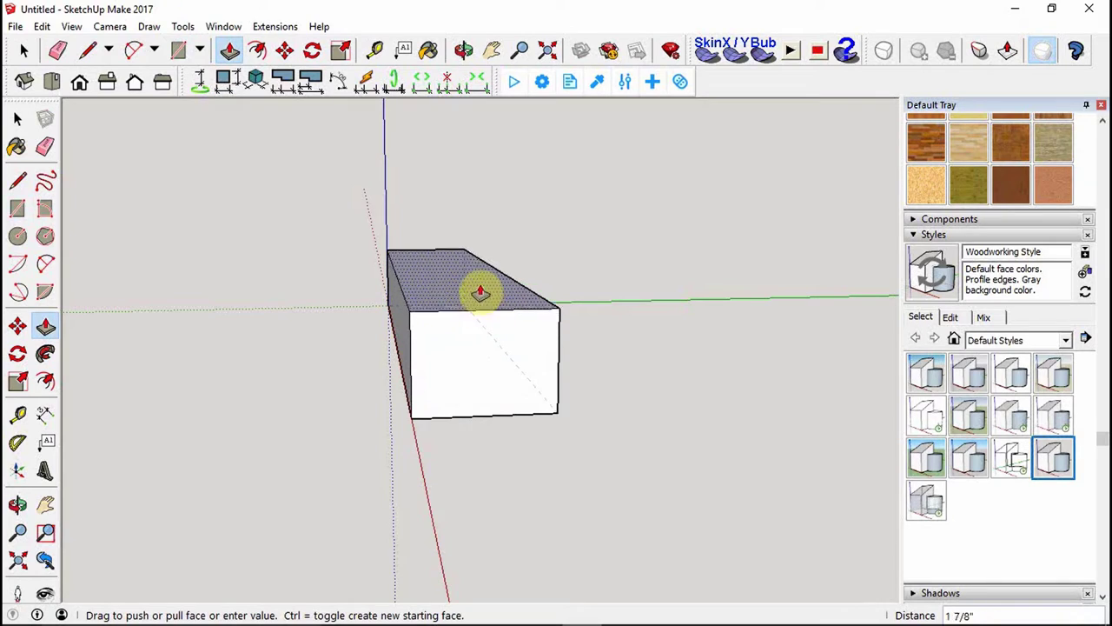
pyautogui.click(479, 275)
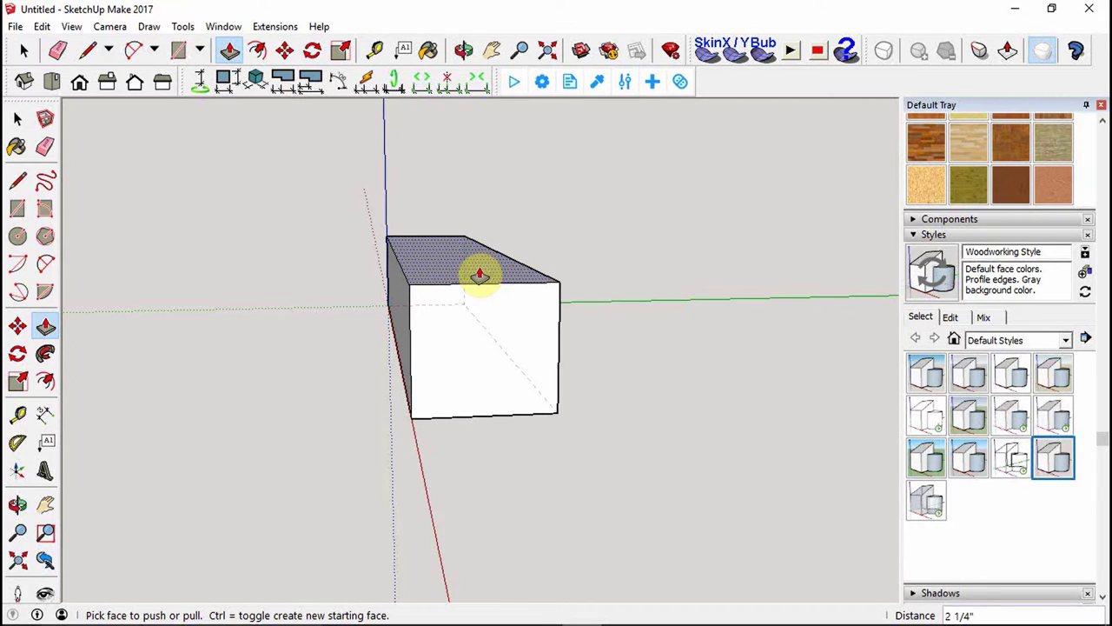
pyautogui.write('2 1/8')
pyautogui.press('Return')
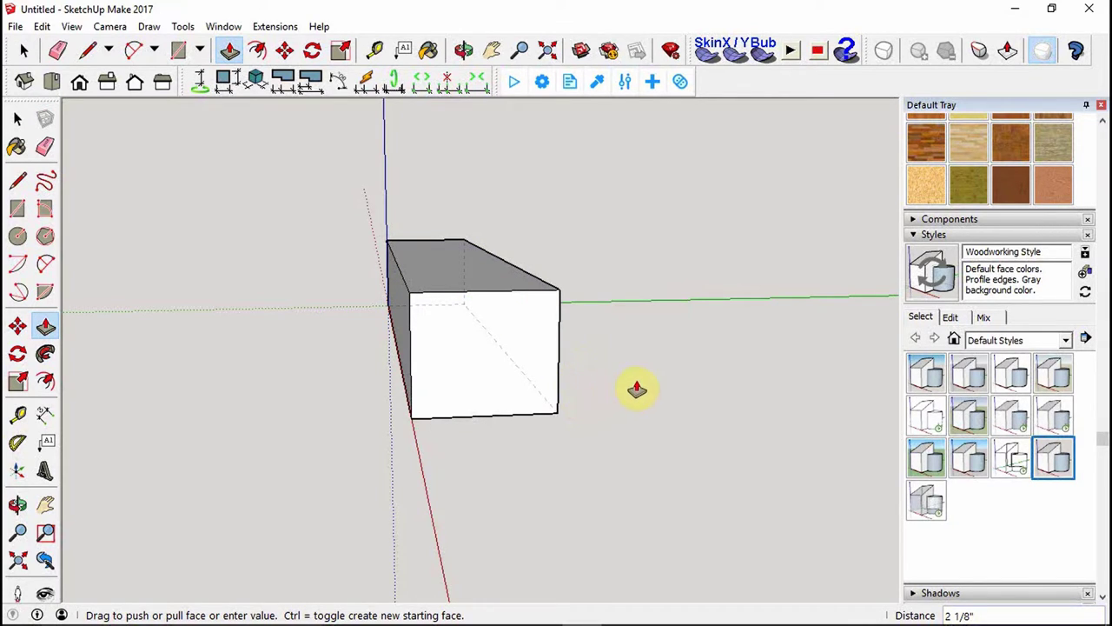
pyautogui.press('space')
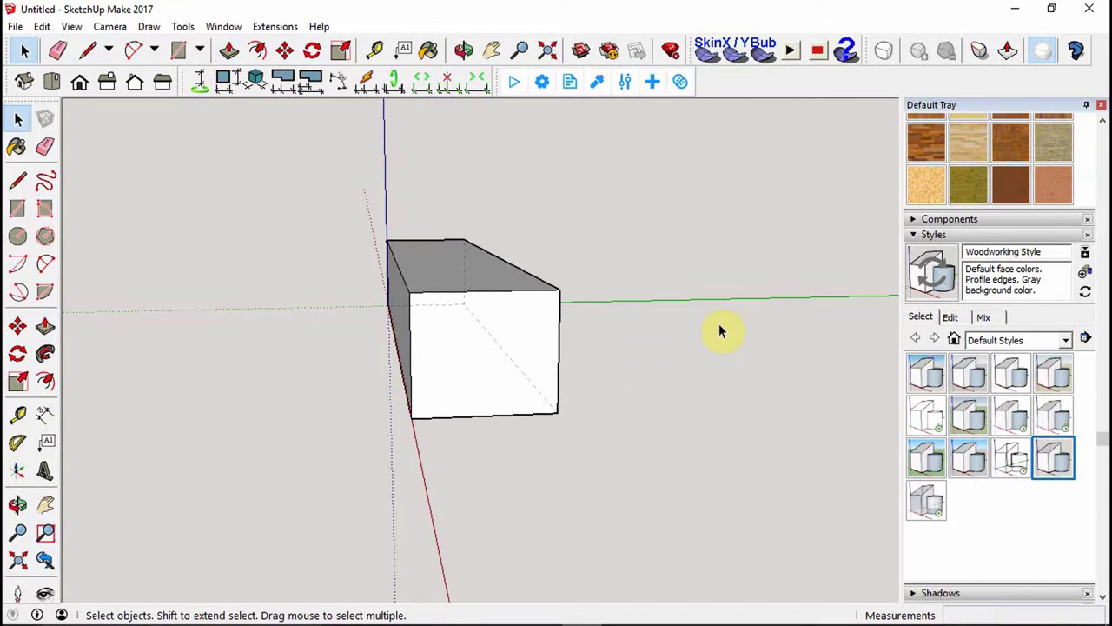
# Create a 45° protractor guide across the top face from the red-axis-side corner at the block's end away from the origin.
pyautogui.moveTo(721, 330); pyautogui.dragTo(603, 397, button='middle')
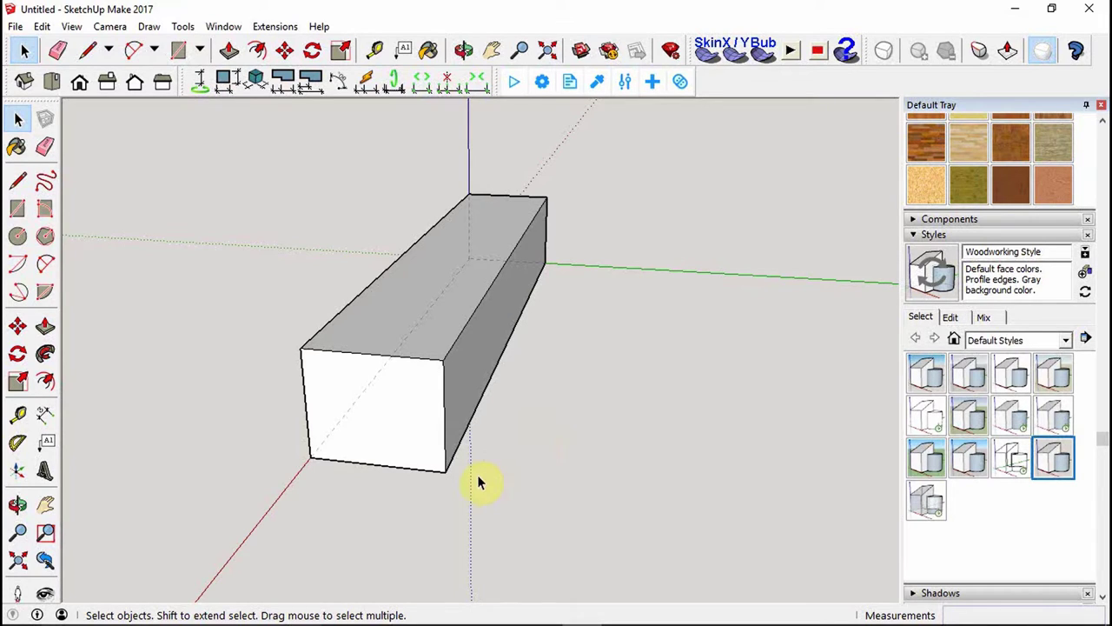
pyautogui.moveTo(292, 423); pyautogui.dragTo(313, 464, button='middle')
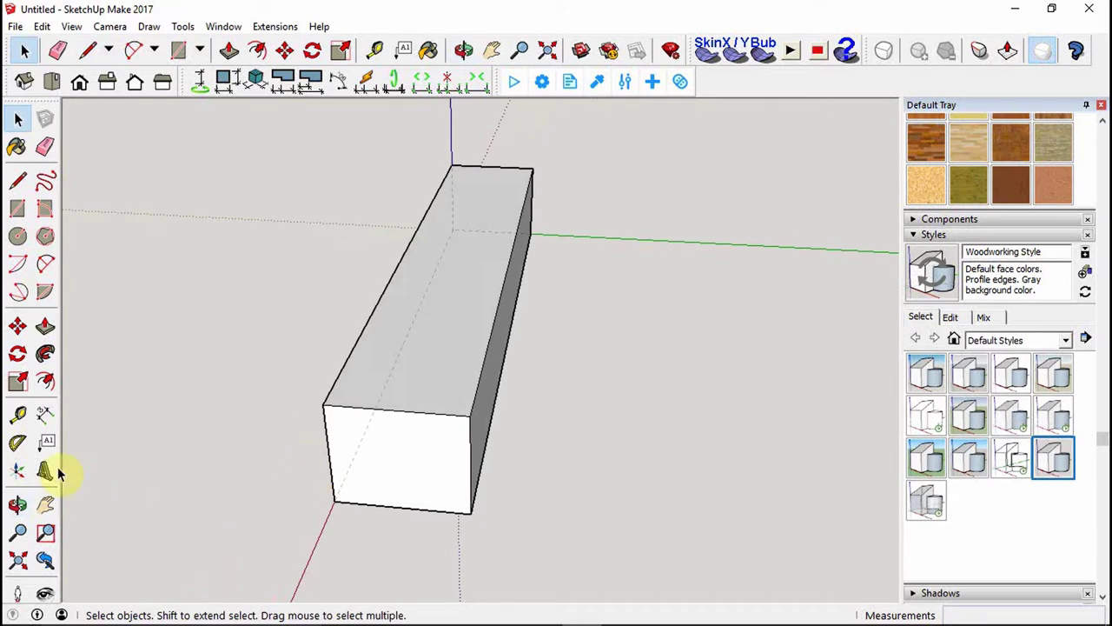
pyautogui.click(19, 443)
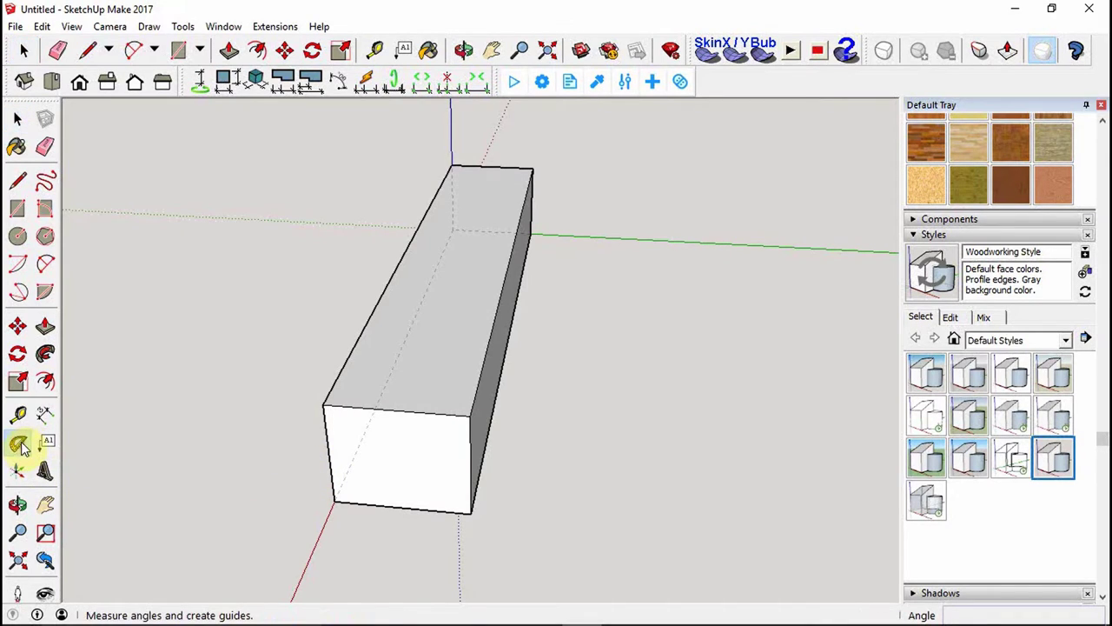
pyautogui.click(325, 408)
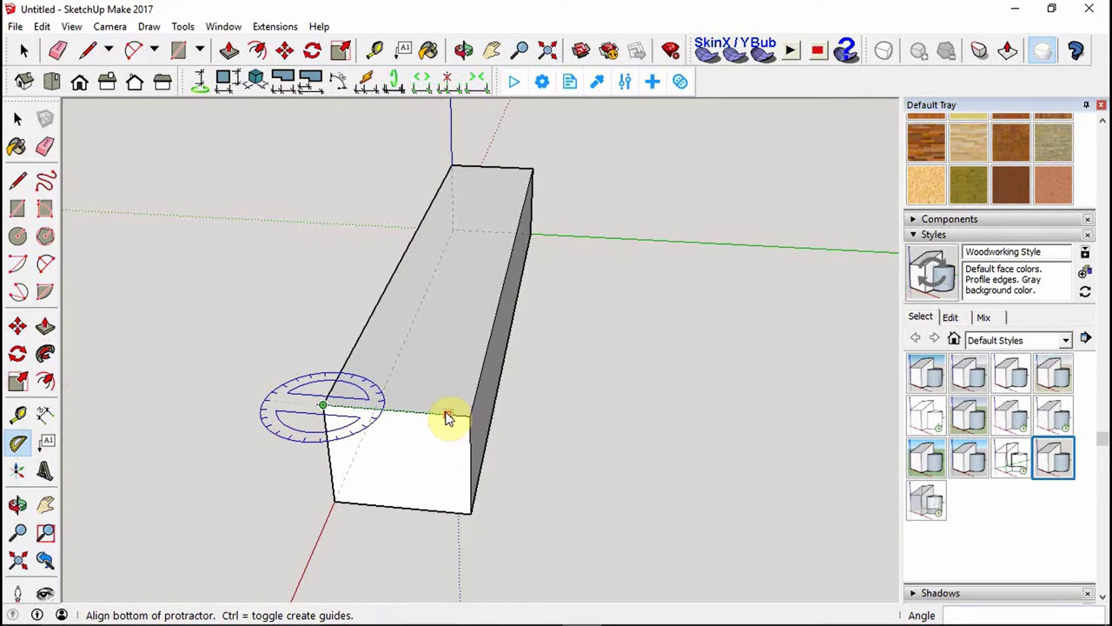
pyautogui.click(447, 418)
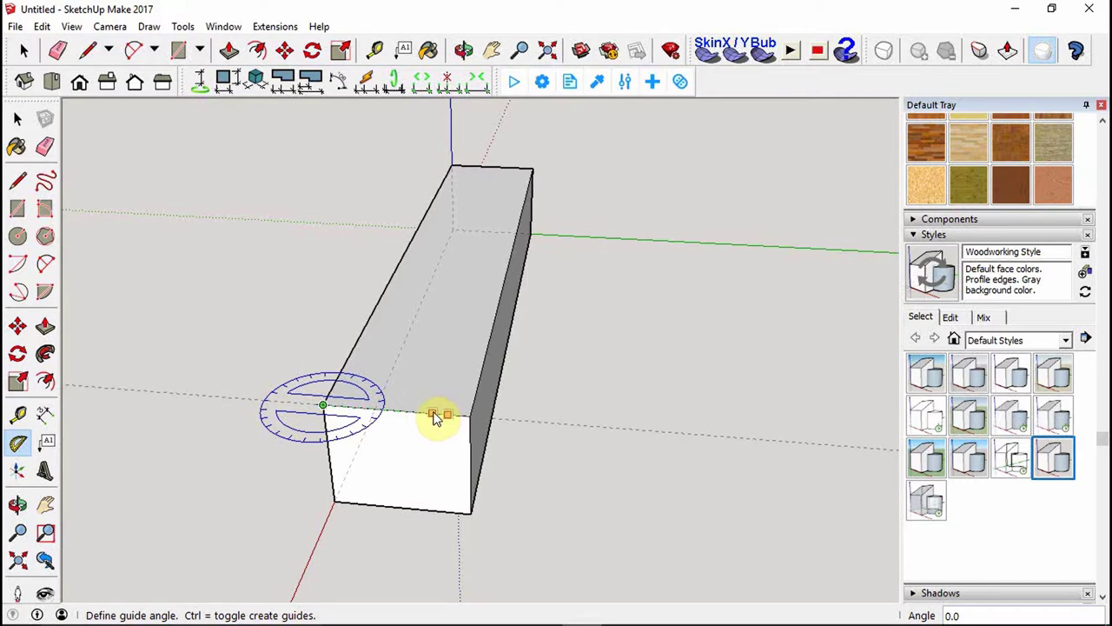
pyautogui.click(444, 365)
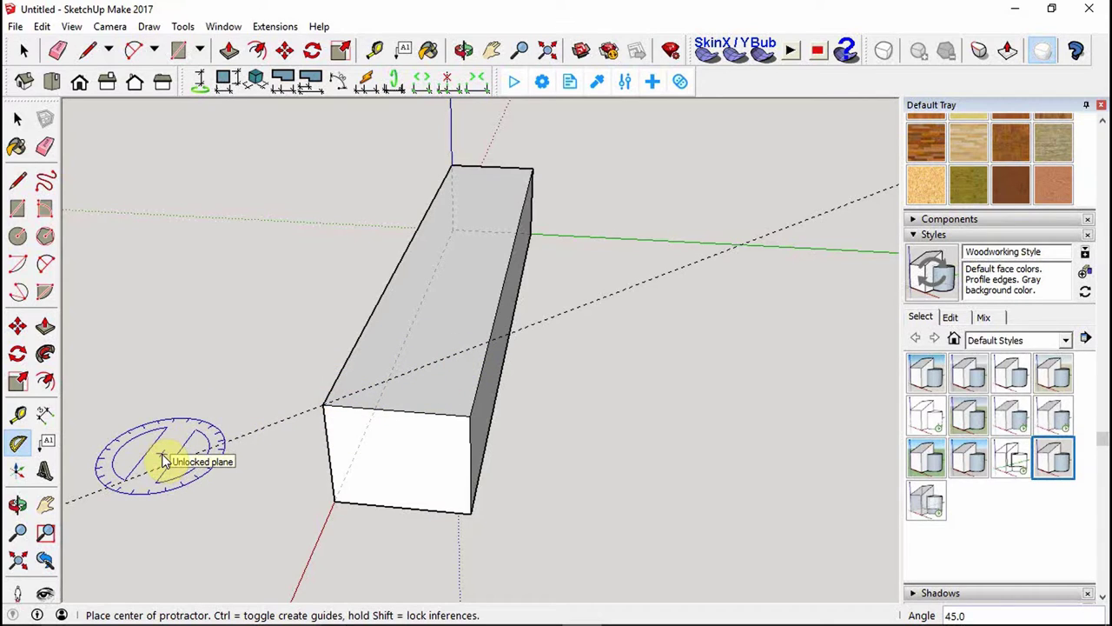
pyautogui.press('space')
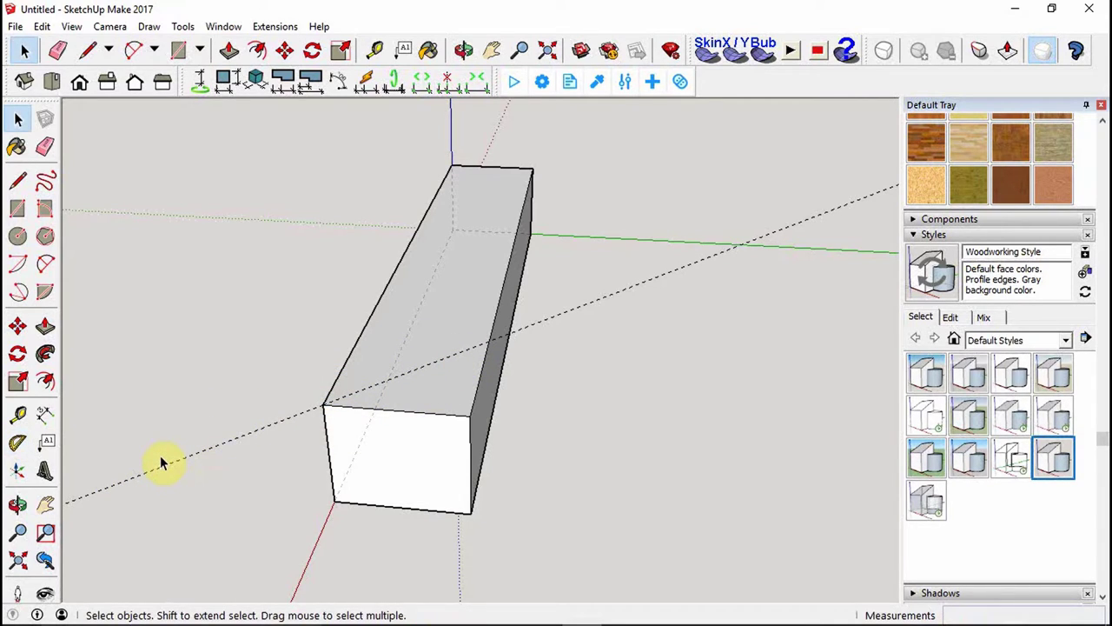
# Draw a line along the 45° guide across the top face and push the triangular corner down 2 1/8" to cut the miter.
pyautogui.press('l')
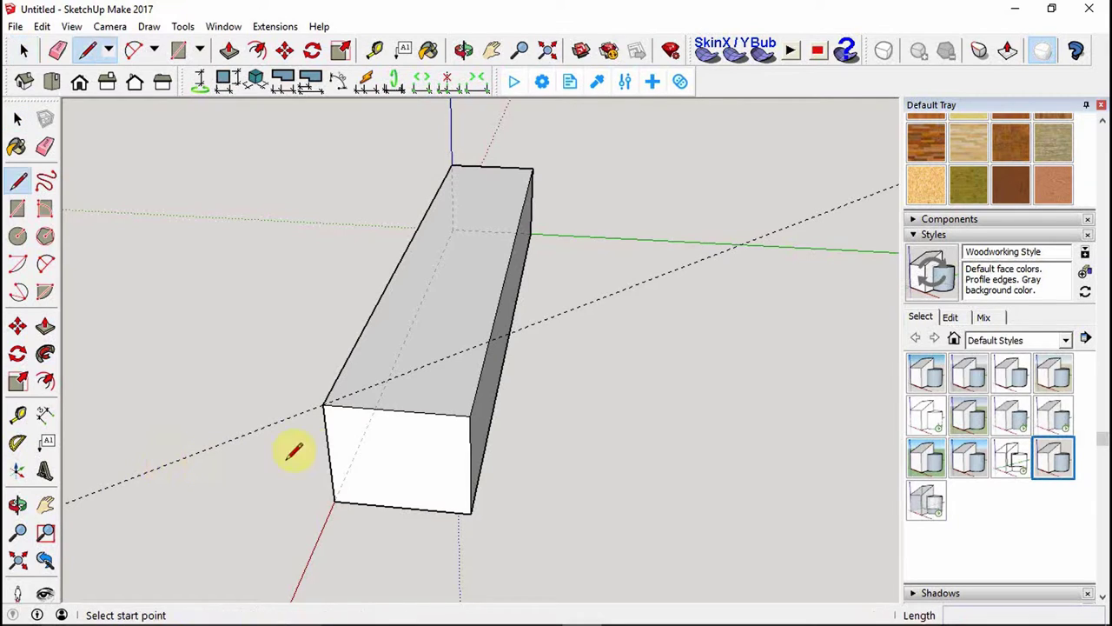
pyautogui.click(323, 404)
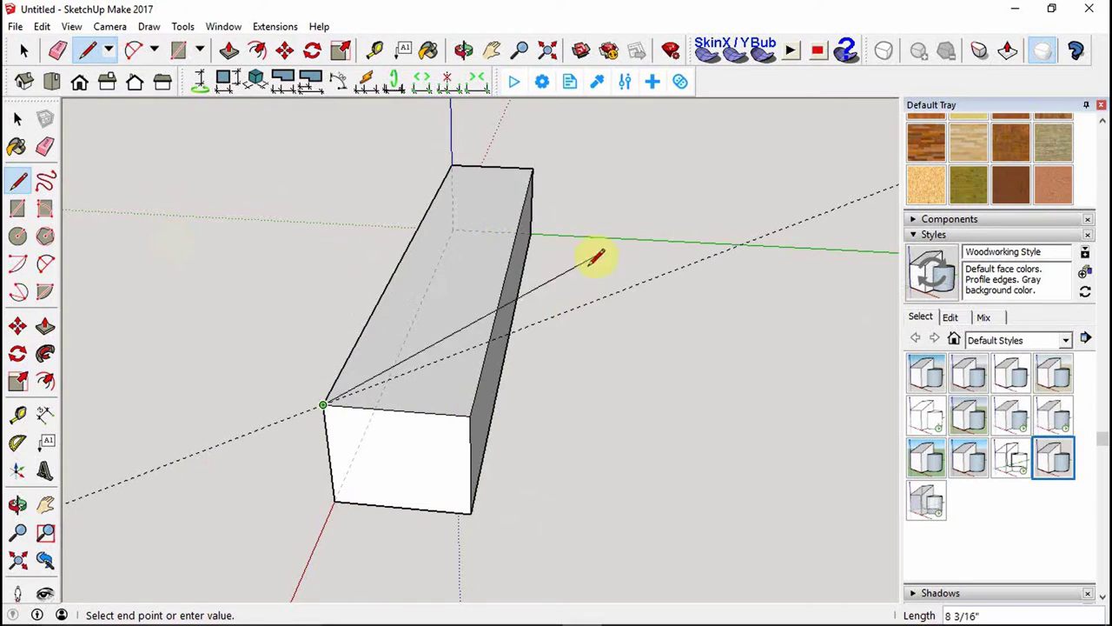
pyautogui.click(489, 341)
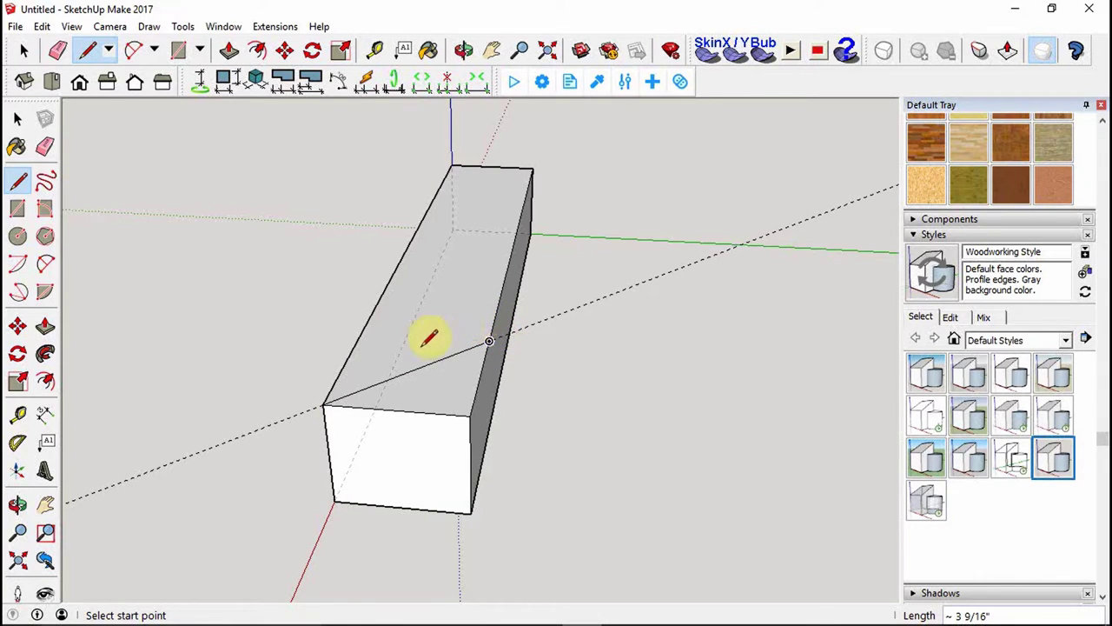
pyautogui.press('p')
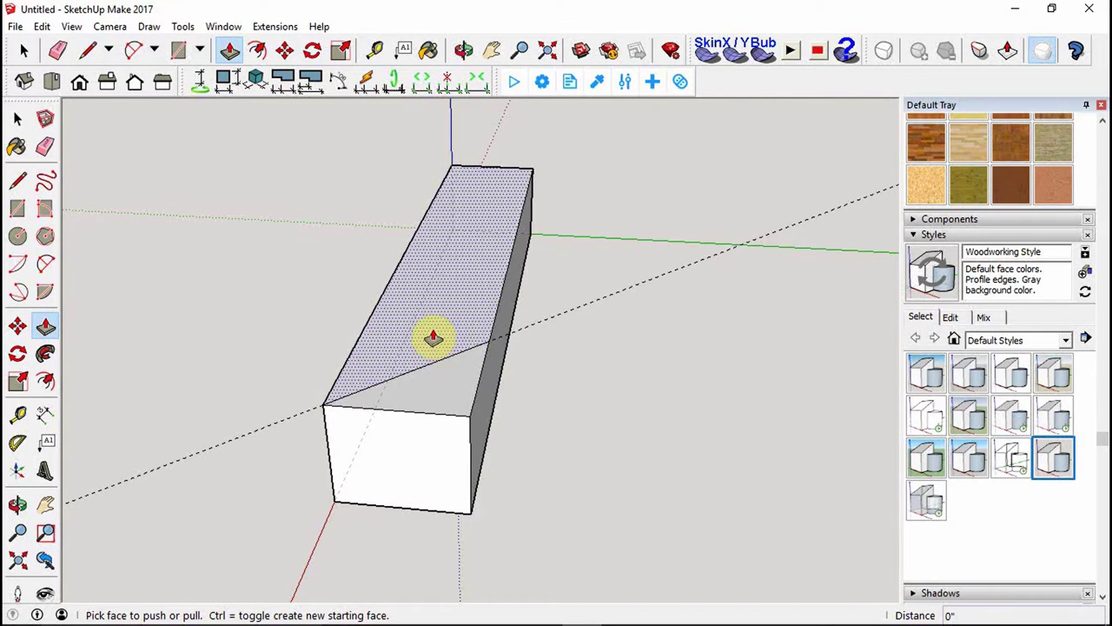
pyautogui.click(448, 382)
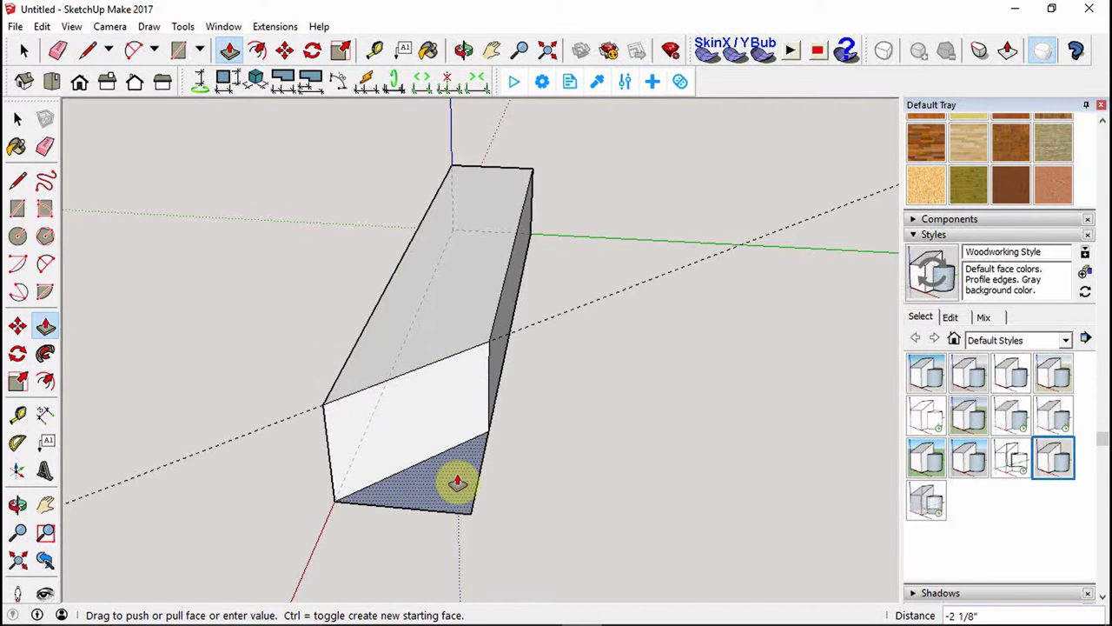
pyautogui.click(458, 483)
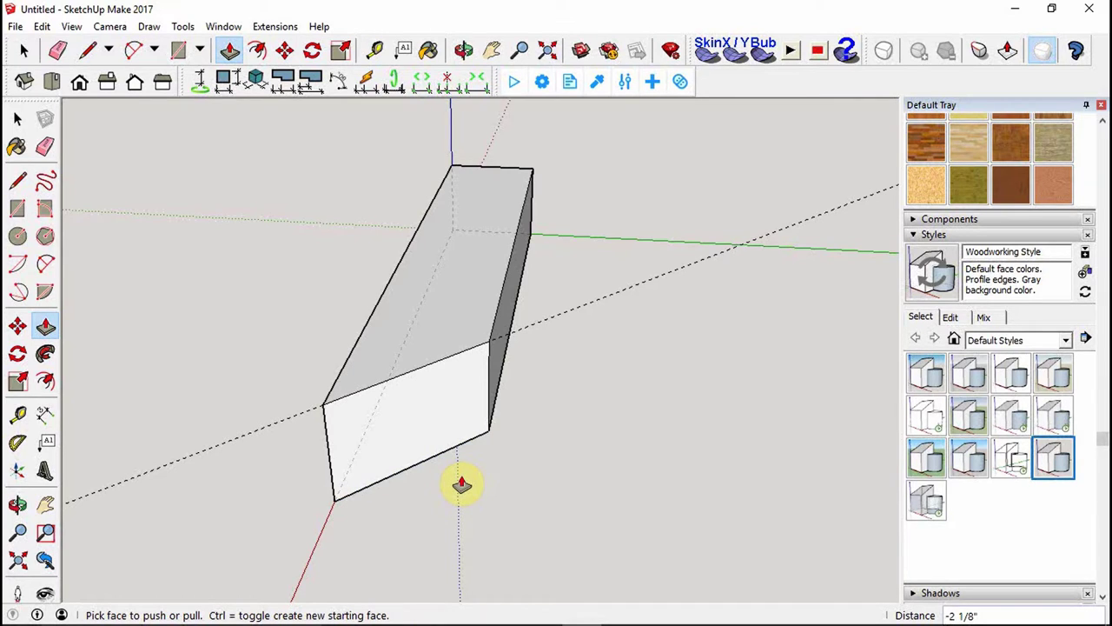
# Create a mirrored 45° protractor guide across the top face from the corner above the origin.
pyautogui.click(17, 443)
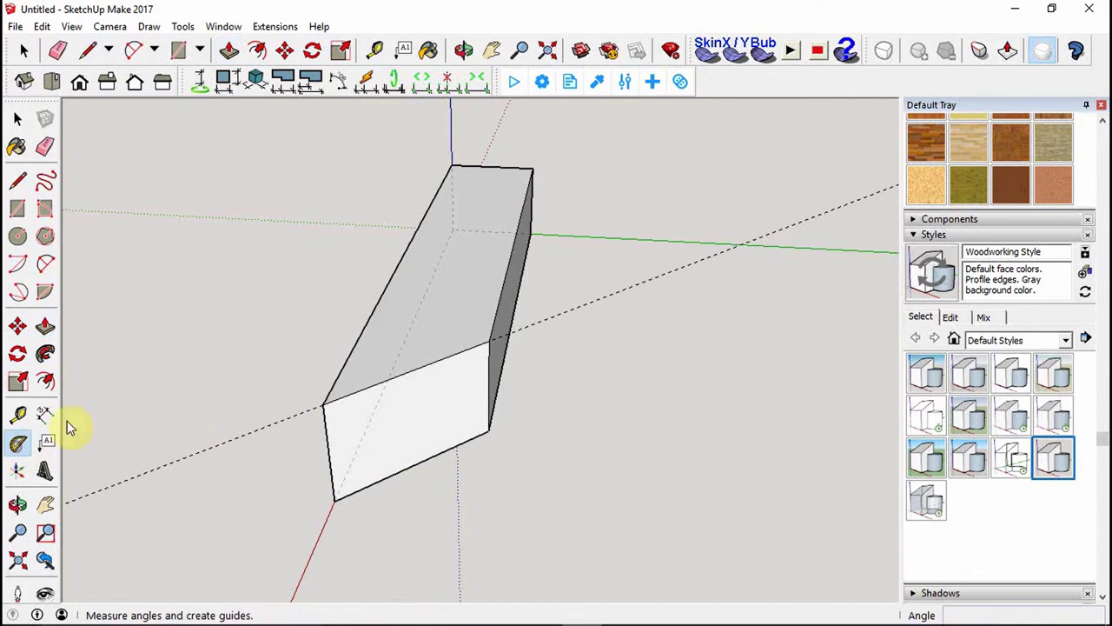
pyautogui.click(451, 166)
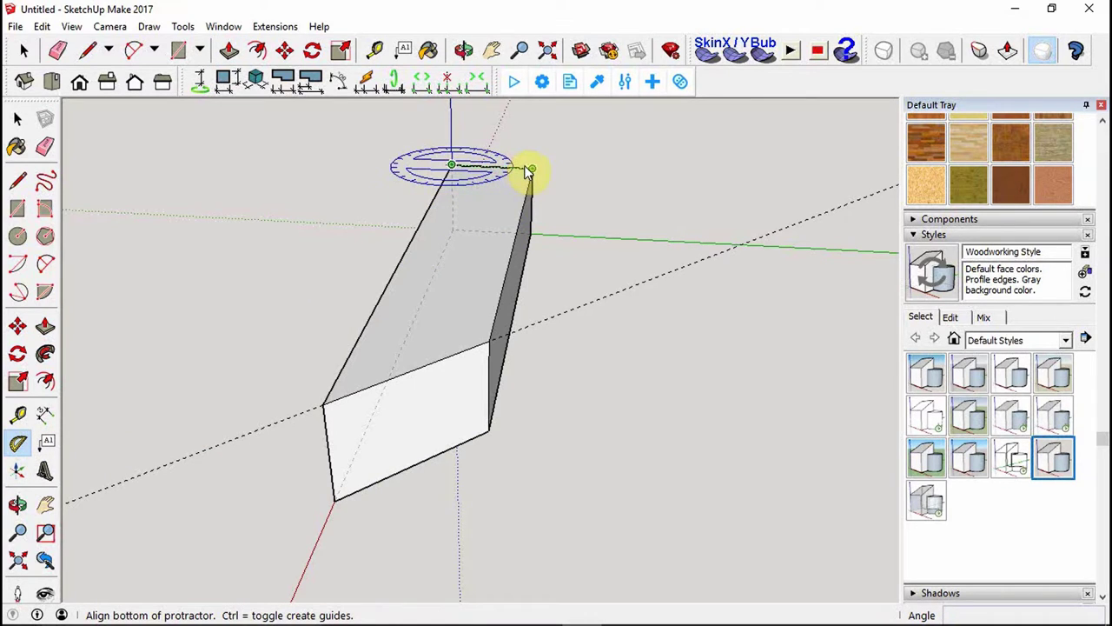
pyautogui.click(522, 169)
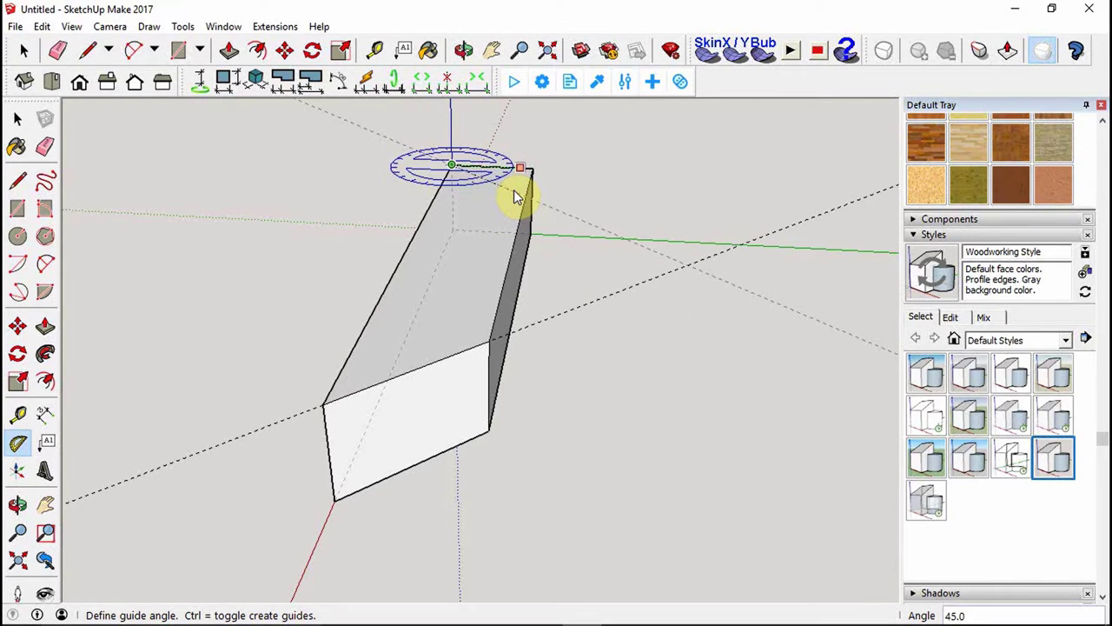
pyautogui.click(514, 196)
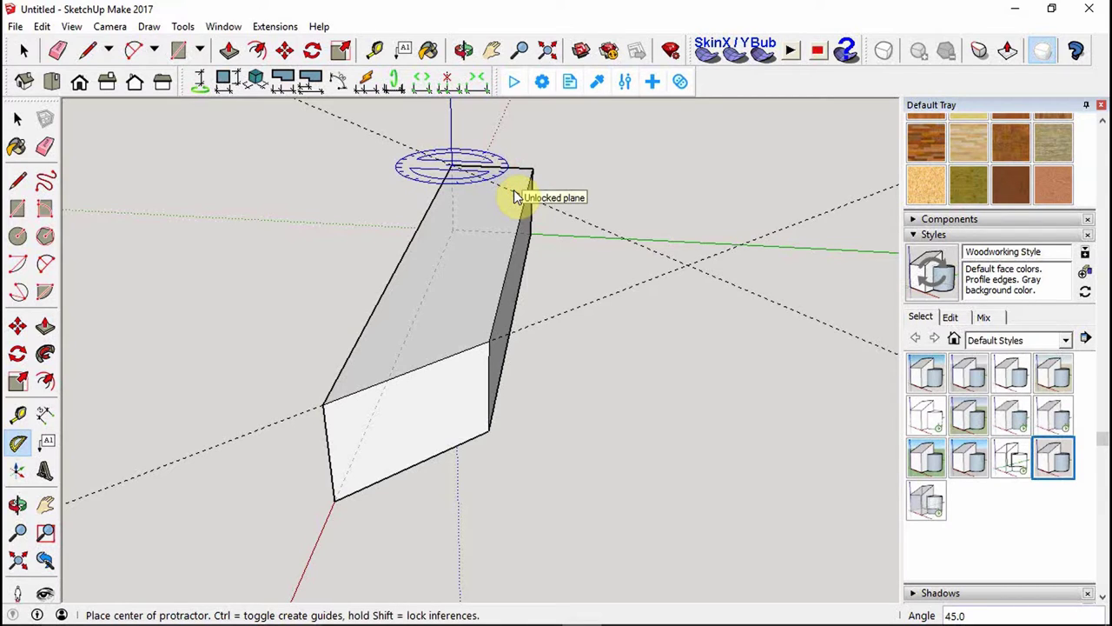
pyautogui.press('p')
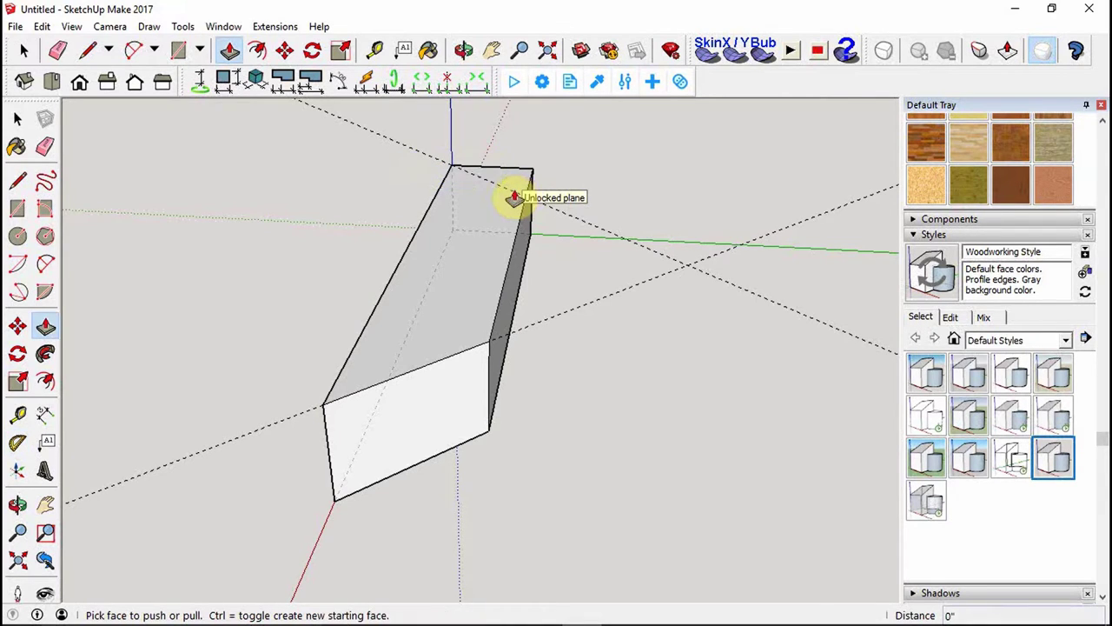
# Draw a line along the mirrored 45° guide across the top face and push the triangular corner down 2 1/8" to cut the second miter.
pyautogui.moveTo(583, 198); pyautogui.dragTo(348, 223, button='middle')
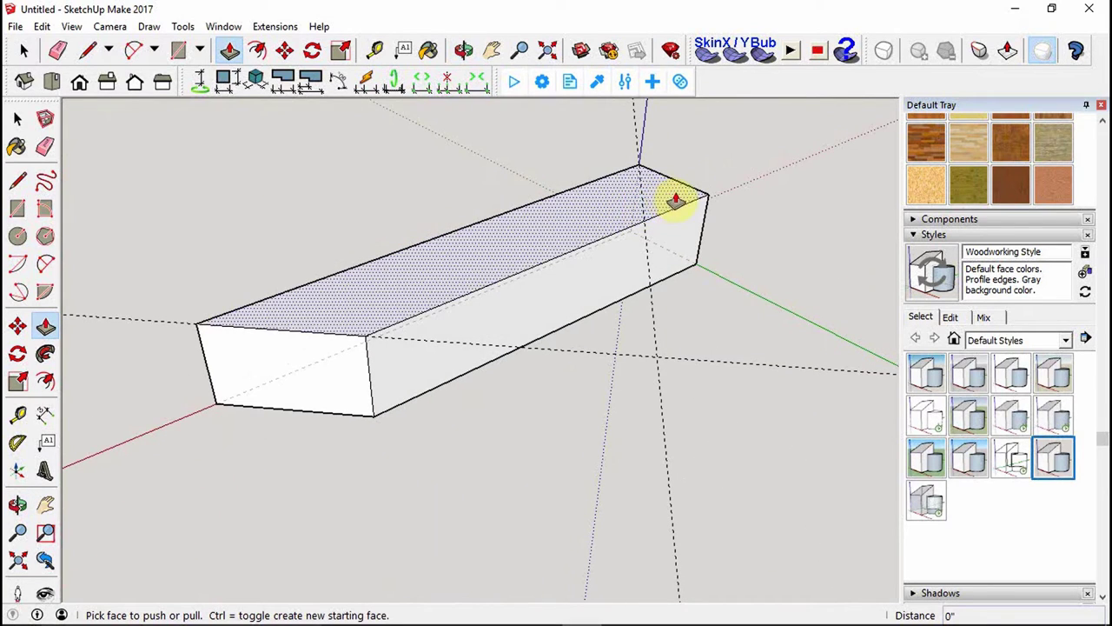
pyautogui.press('l')
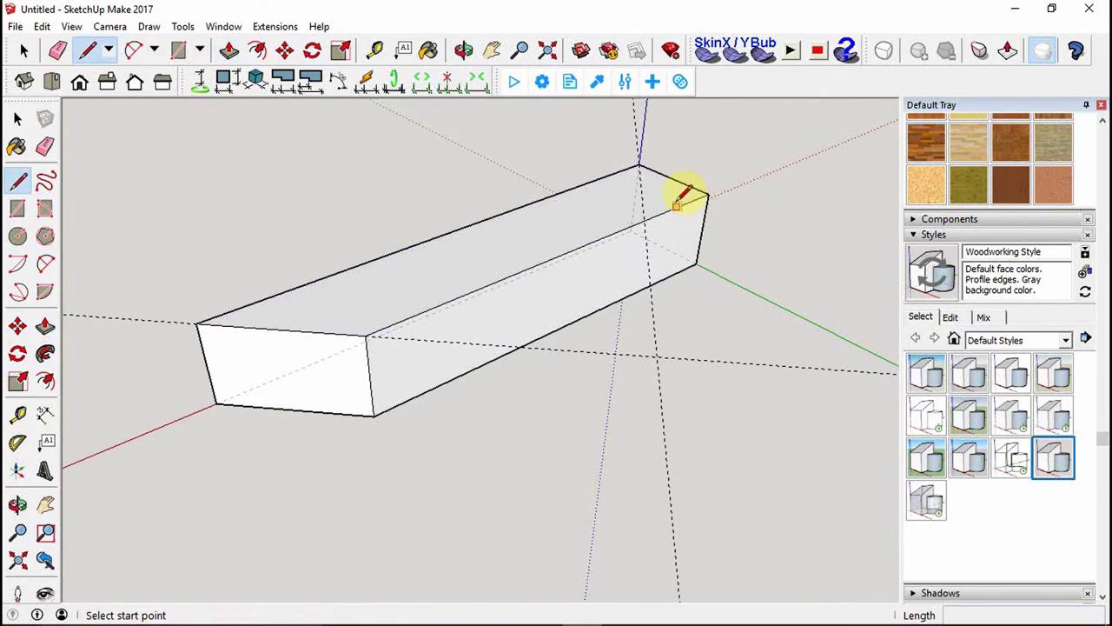
pyautogui.click(639, 165)
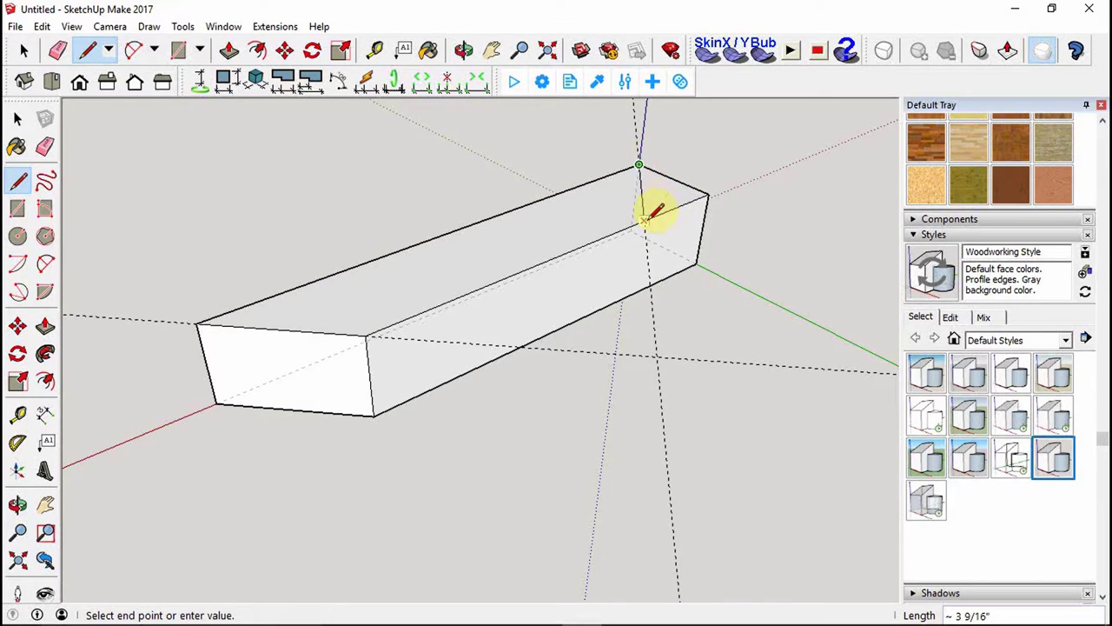
pyautogui.press('Escape')
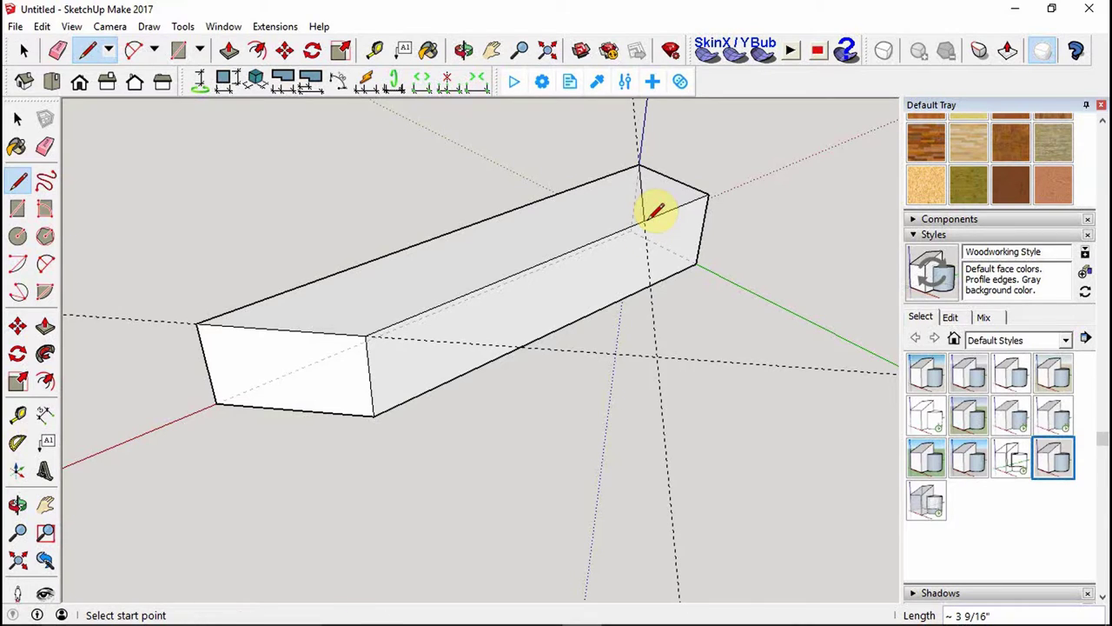
pyautogui.press('p')
pyautogui.moveTo(671, 204); pyautogui.dragTo(678, 280)
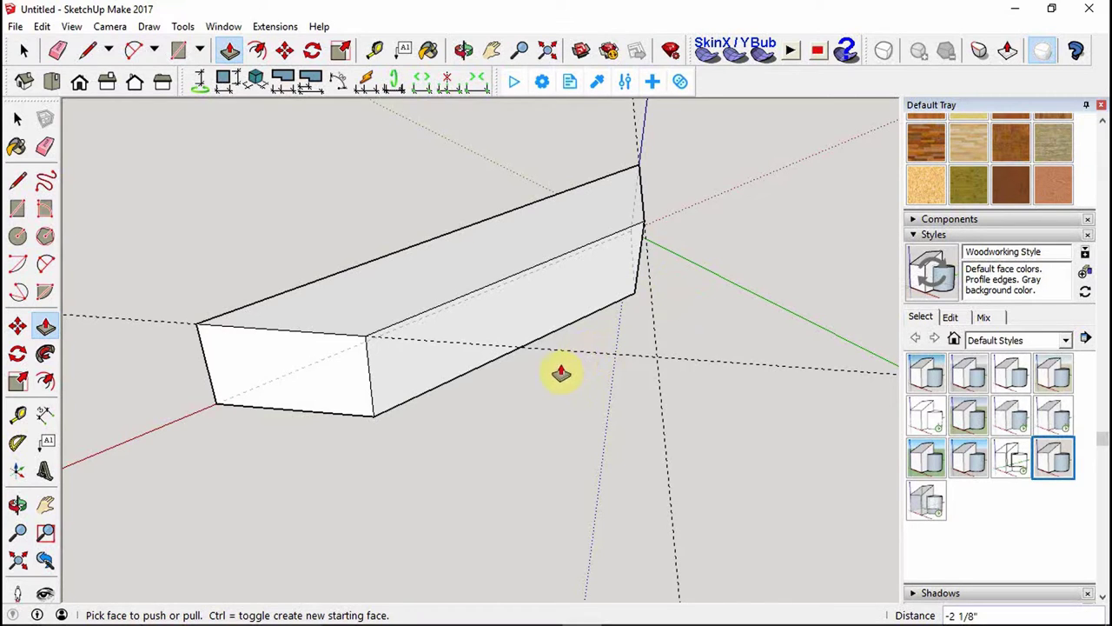
pyautogui.press('space')
# Place a Tape Measure guide on the top face, parallel to its shorter long edge and offset 2" toward the longer edge.
pyautogui.moveTo(293, 443); pyautogui.dragTo(617, 287, button='middle')
pyautogui.moveTo(616, 287); pyautogui.dragTo(639, 385)
pyautogui.press('space')
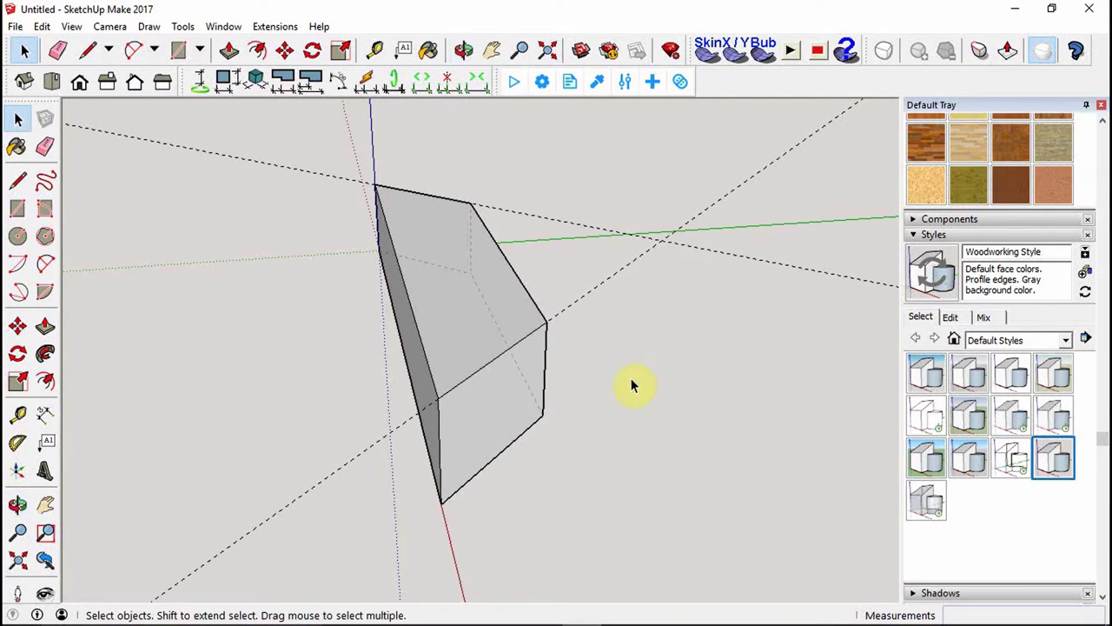
pyautogui.press('t')
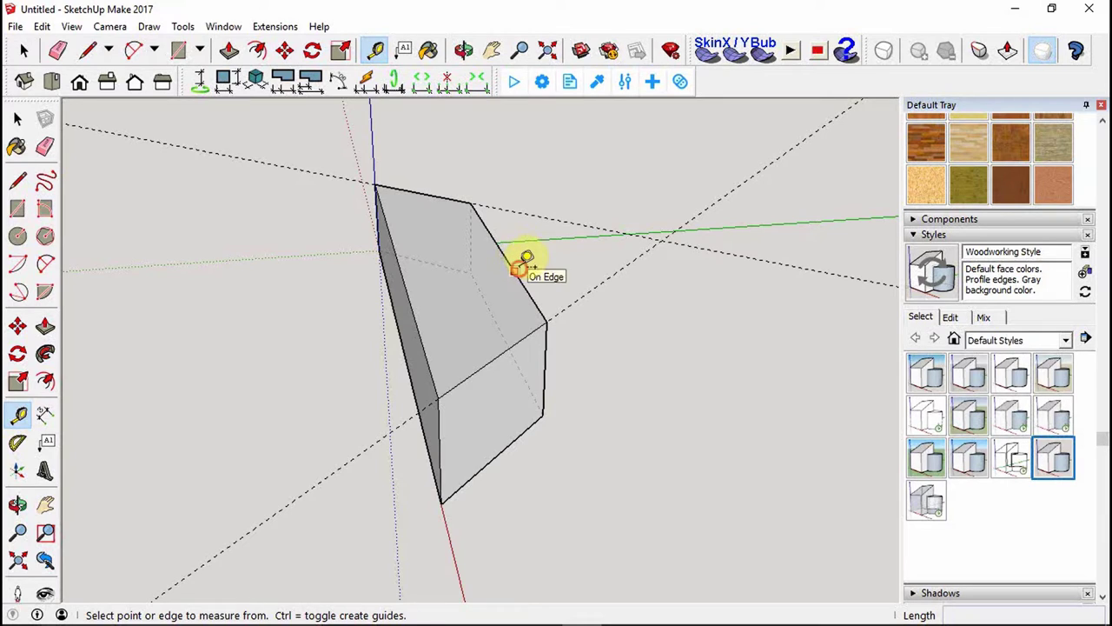
pyautogui.click(515, 272)
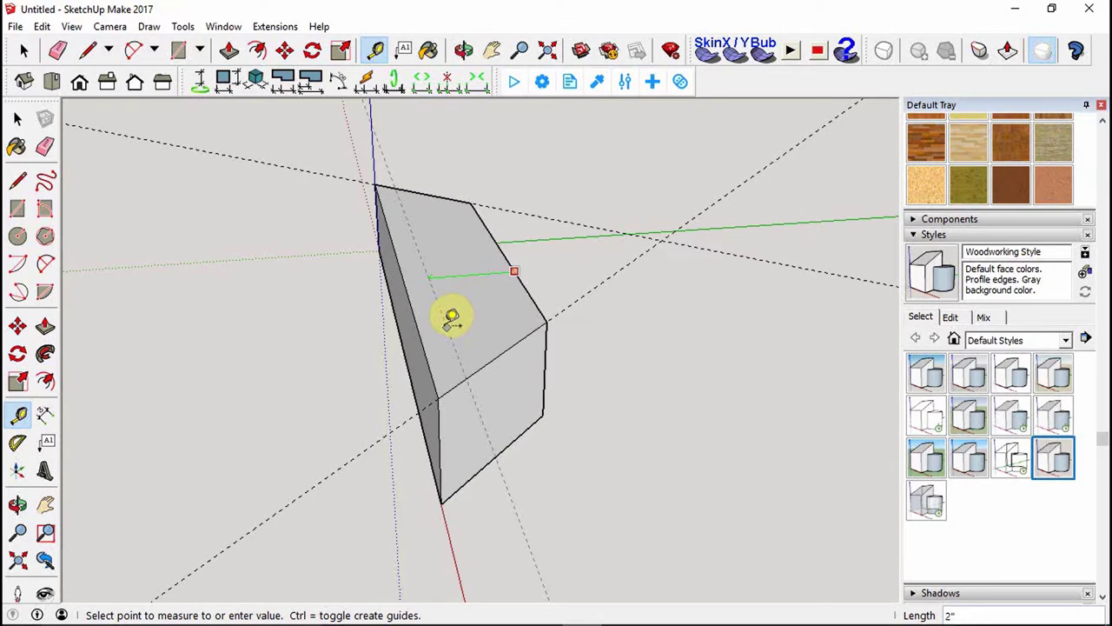
pyautogui.click(430, 277)
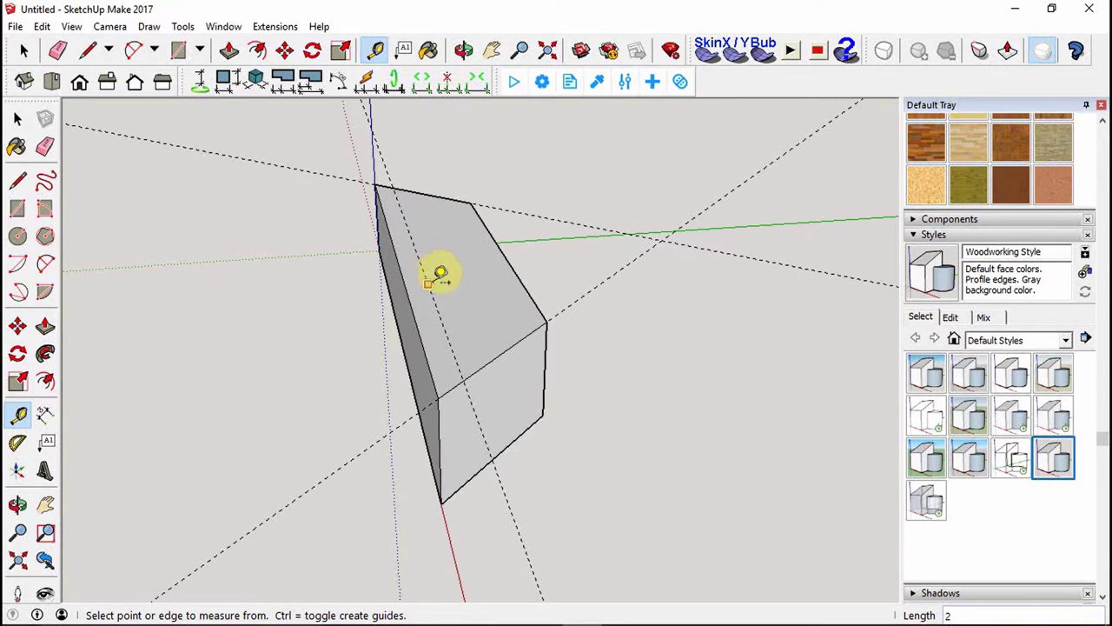
# Draw a slanted line on the far miter face from the 2" guide to the outer bottom corner, and a line along the guide across the top.
pyautogui.press('l')
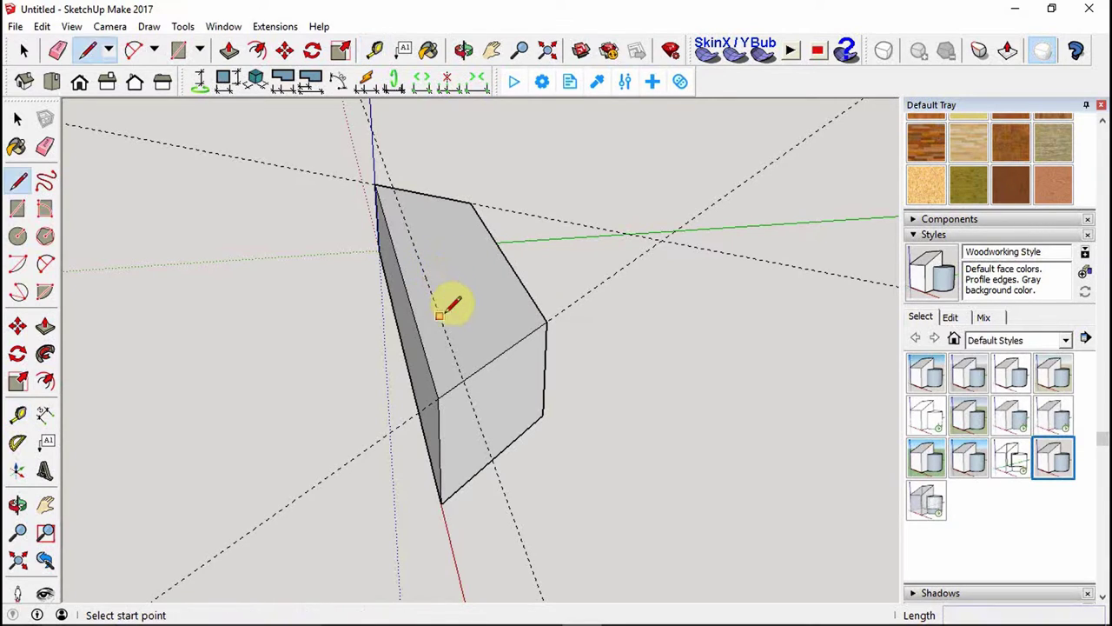
pyautogui.click(463, 380)
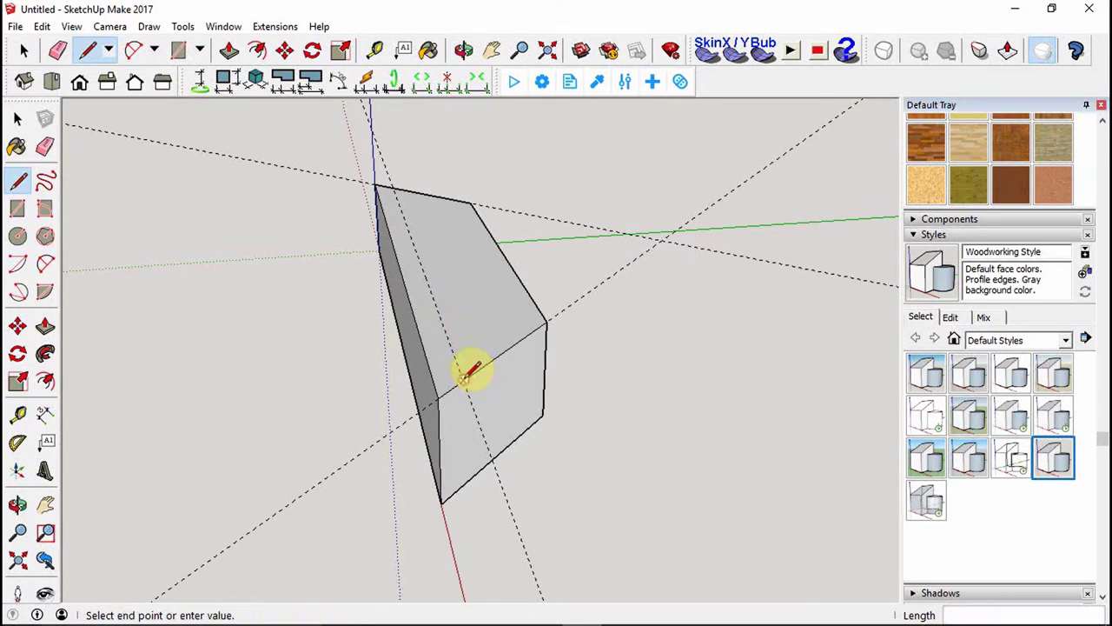
pyautogui.click(441, 503)
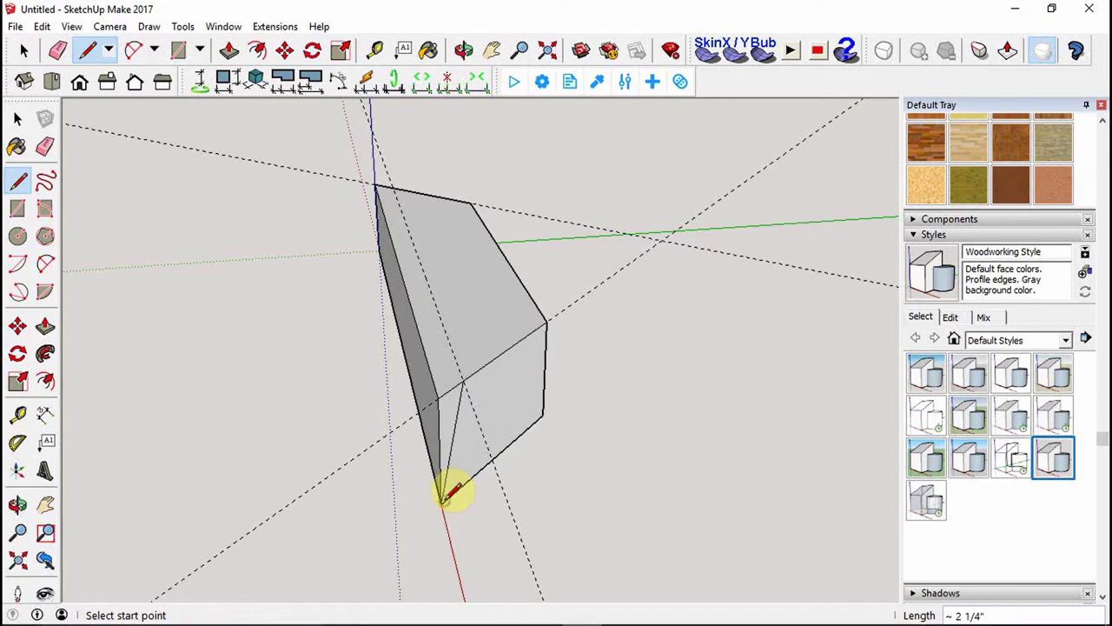
pyautogui.click(463, 380)
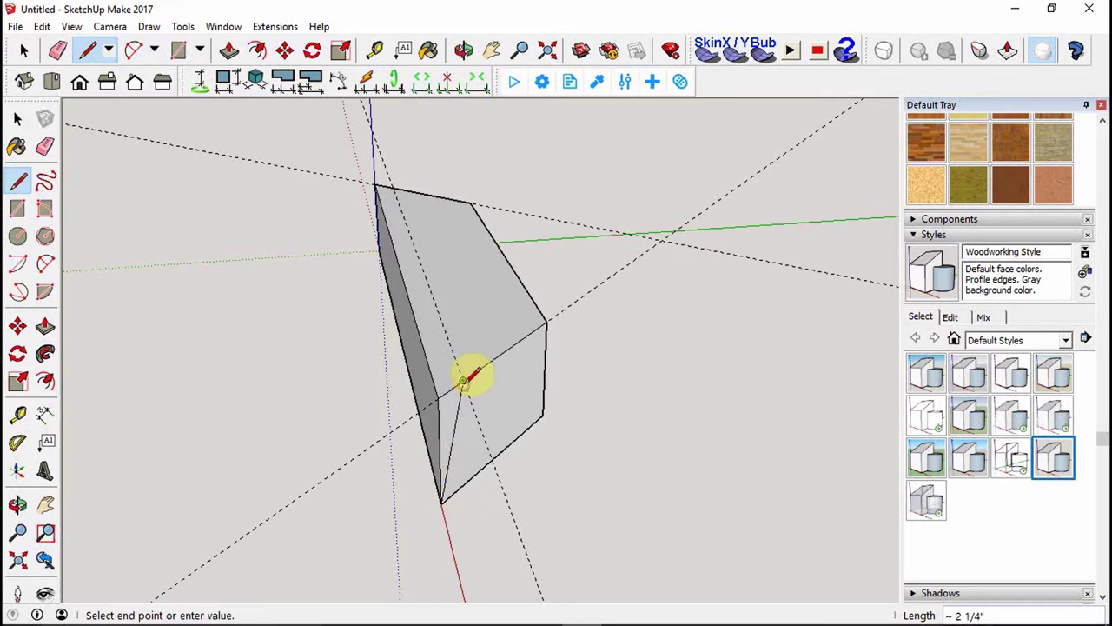
pyautogui.click(396, 184)
# Draw the matching slanted line on the origin-end miter face, from the top line's end down to the corner at the origin.
pyautogui.moveTo(325, 218); pyautogui.dragTo(911, 259, button='middle')
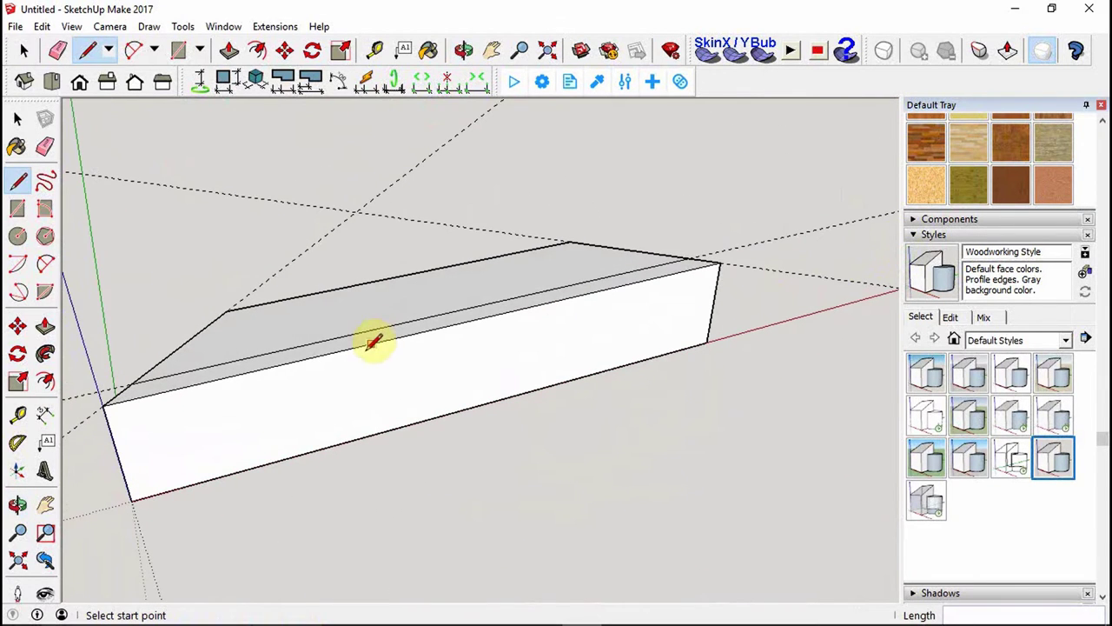
pyautogui.moveTo(374, 342); pyautogui.dragTo(638, 278, button='middle')
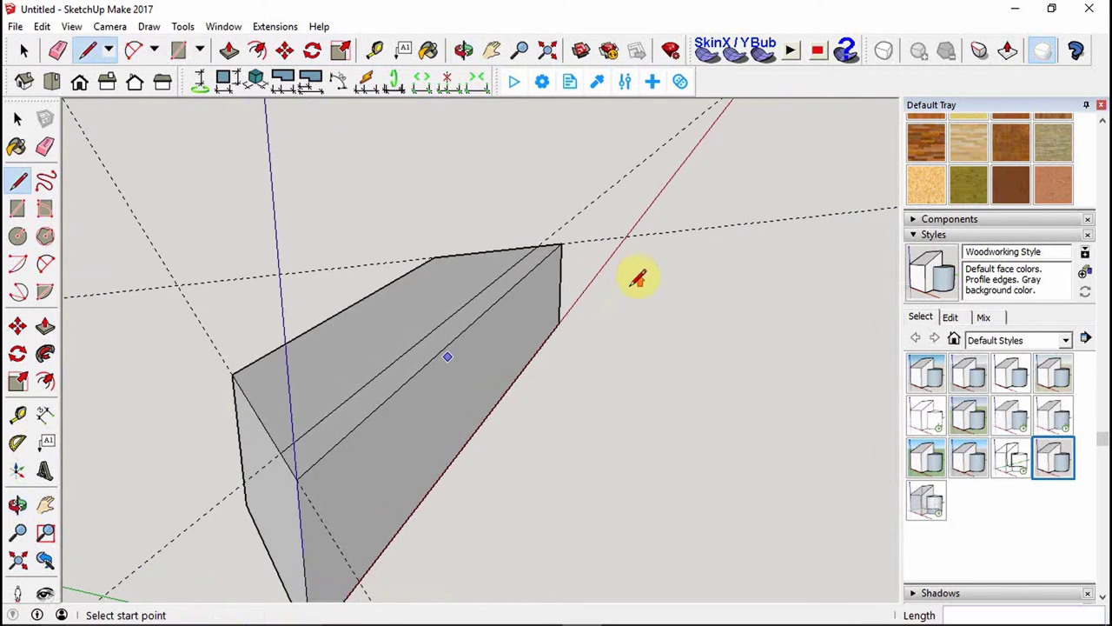
pyautogui.scroll(-3, 623, 188)
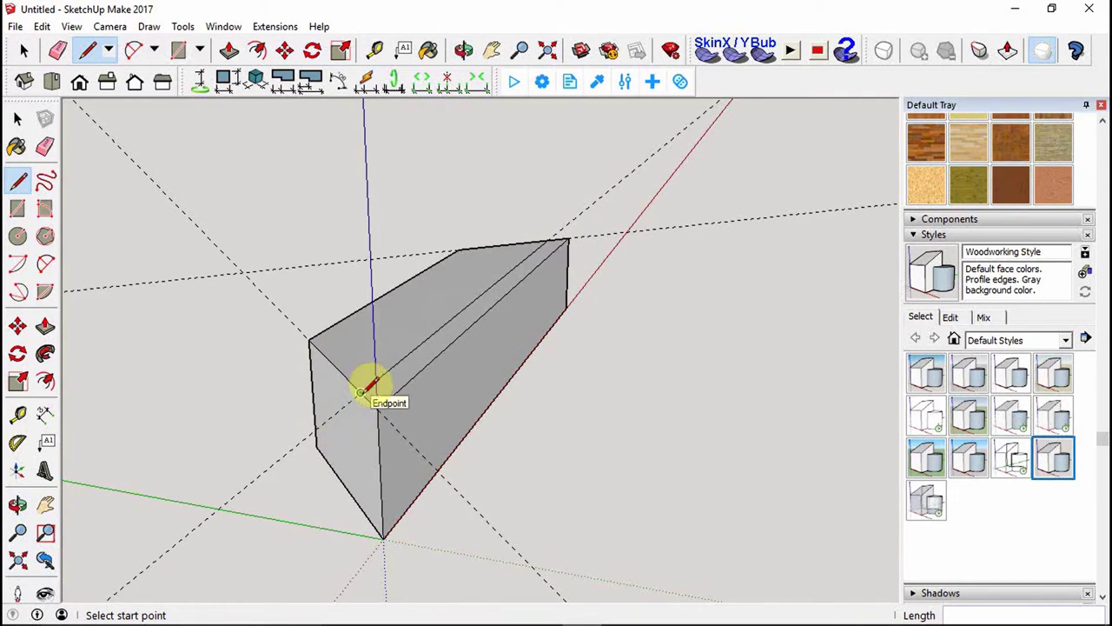
pyautogui.click(360, 393)
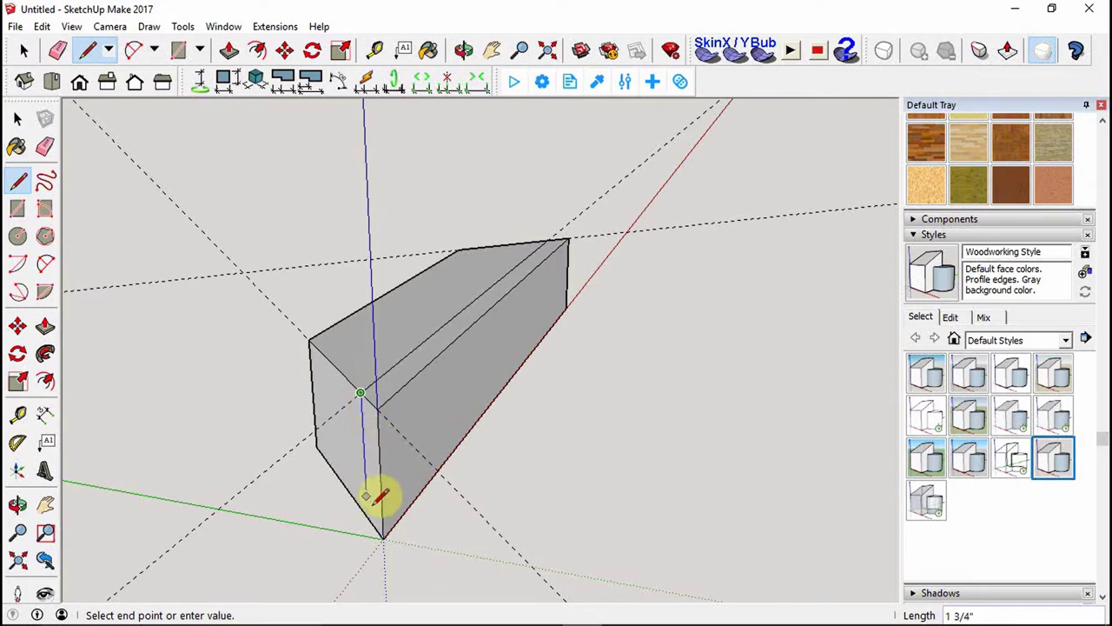
pyautogui.click(383, 538)
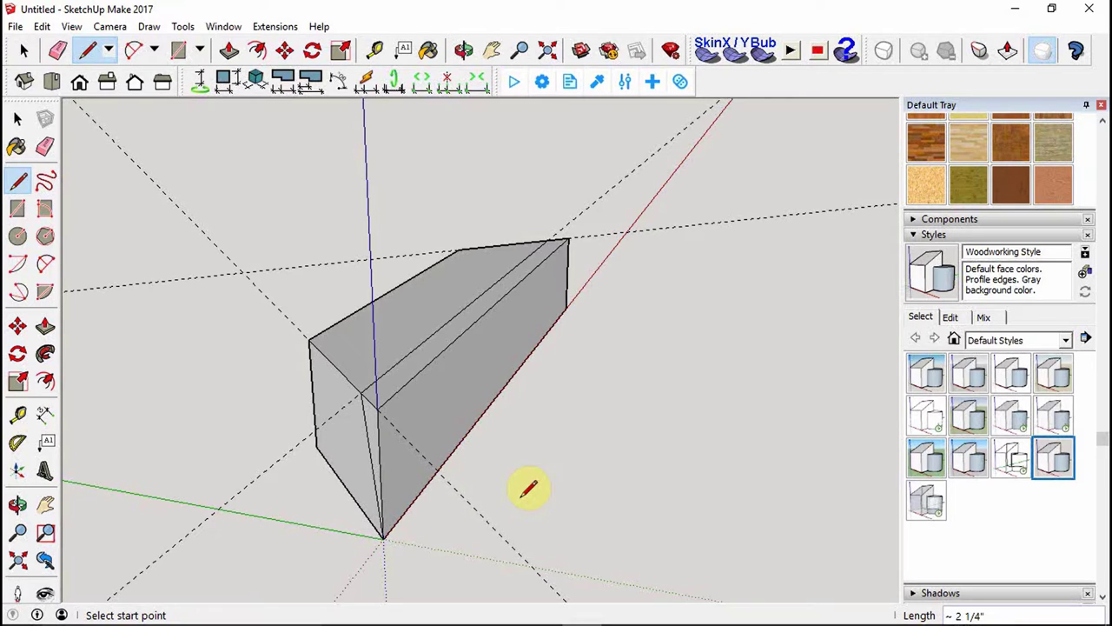
# Erase the original outer top edge, the leftover corner edges at both ends and all guides, leaving the slanted outer side.
pyautogui.press('e')
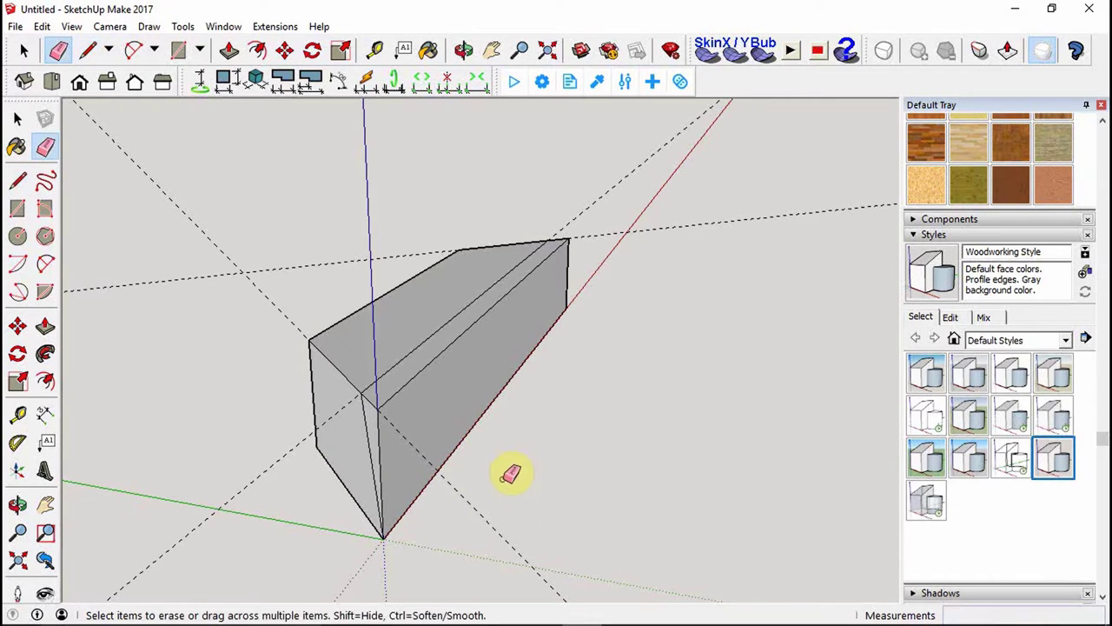
pyautogui.click(426, 367)
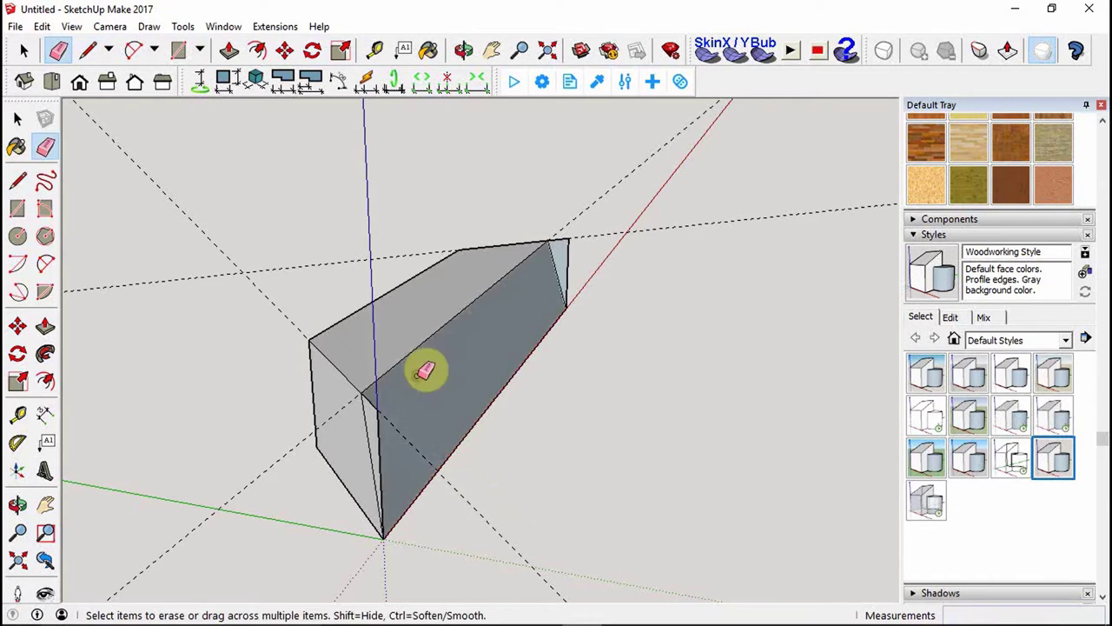
pyautogui.click(384, 408)
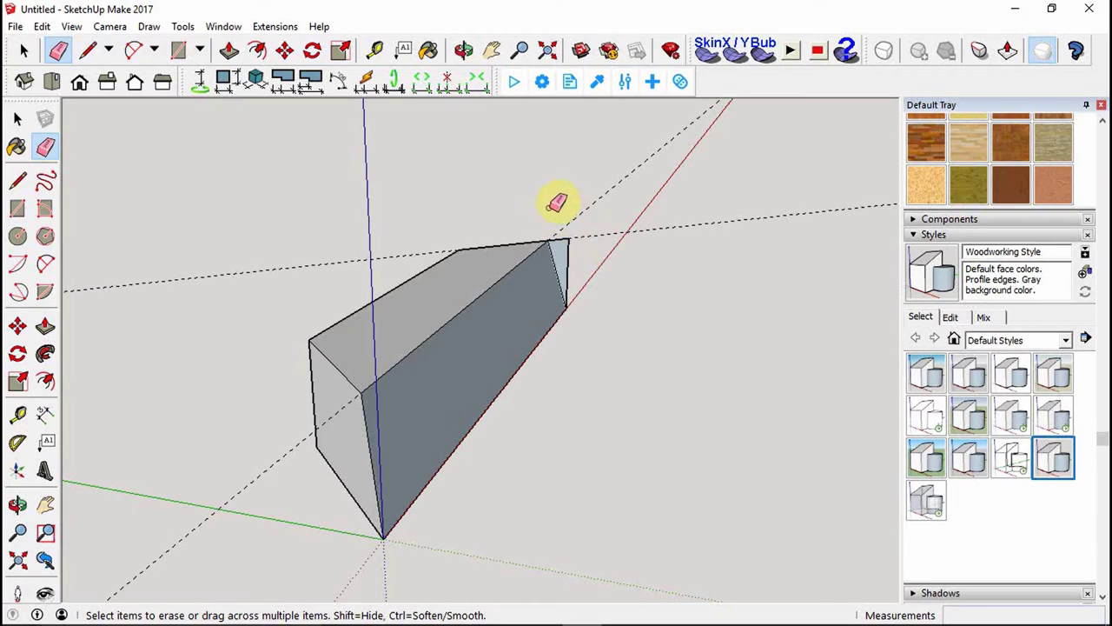
pyautogui.hotkey('ctrl', 'a')
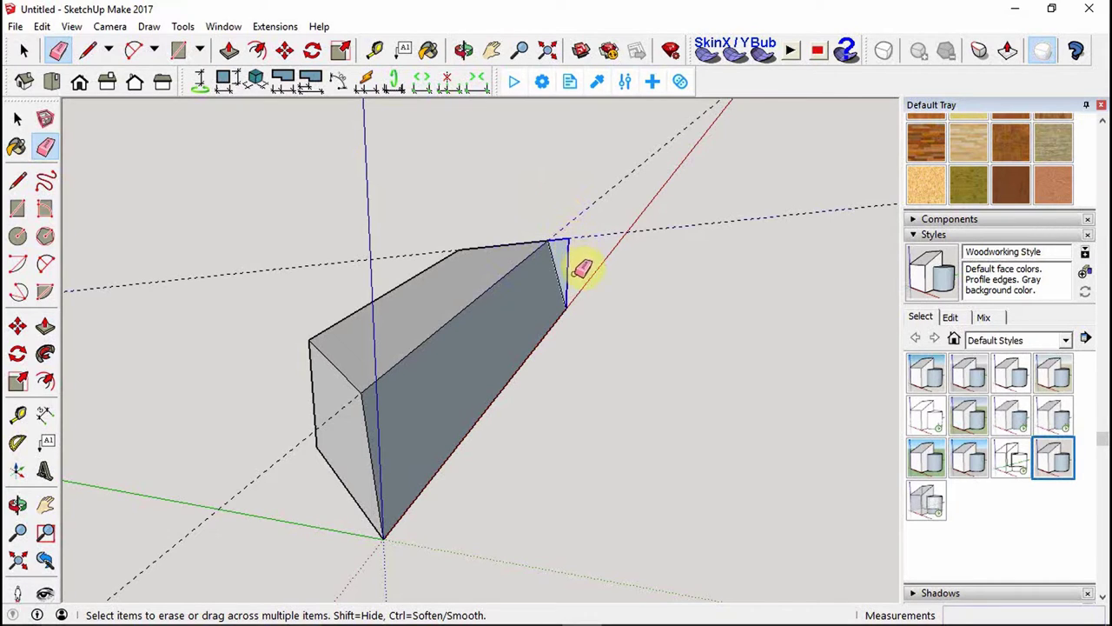
pyautogui.moveTo(588, 303); pyautogui.dragTo(598, 332)
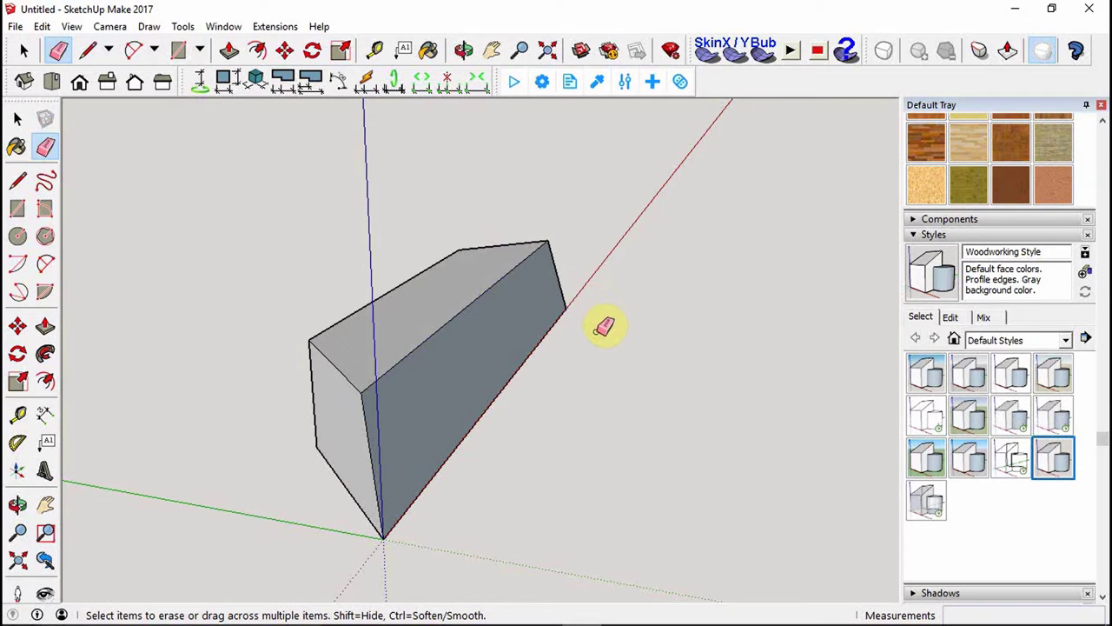
# Place two guides along the shorter side face, one 1/4" below its top edge and another 1/4" below the first.
pyautogui.press('space')
pyautogui.moveTo(662, 287); pyautogui.dragTo(259, 353, button='middle')
pyautogui.moveTo(787, 339); pyautogui.dragTo(162, 253, button='middle')
pyautogui.press('space')
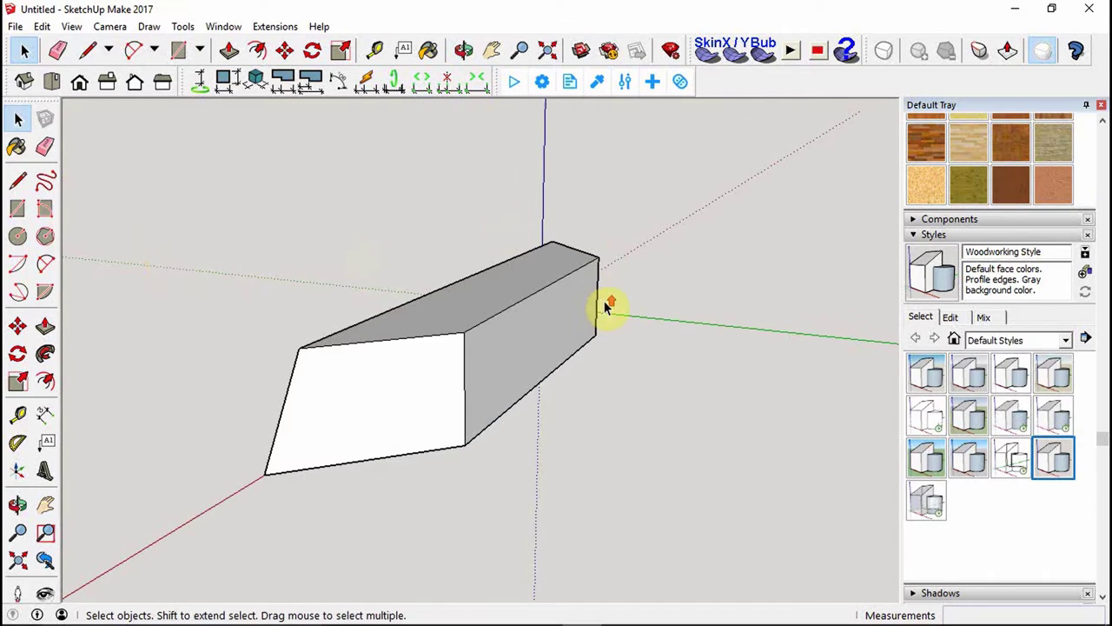
pyautogui.scroll(2, 609, 306)
pyautogui.scroll(1, 609, 306)
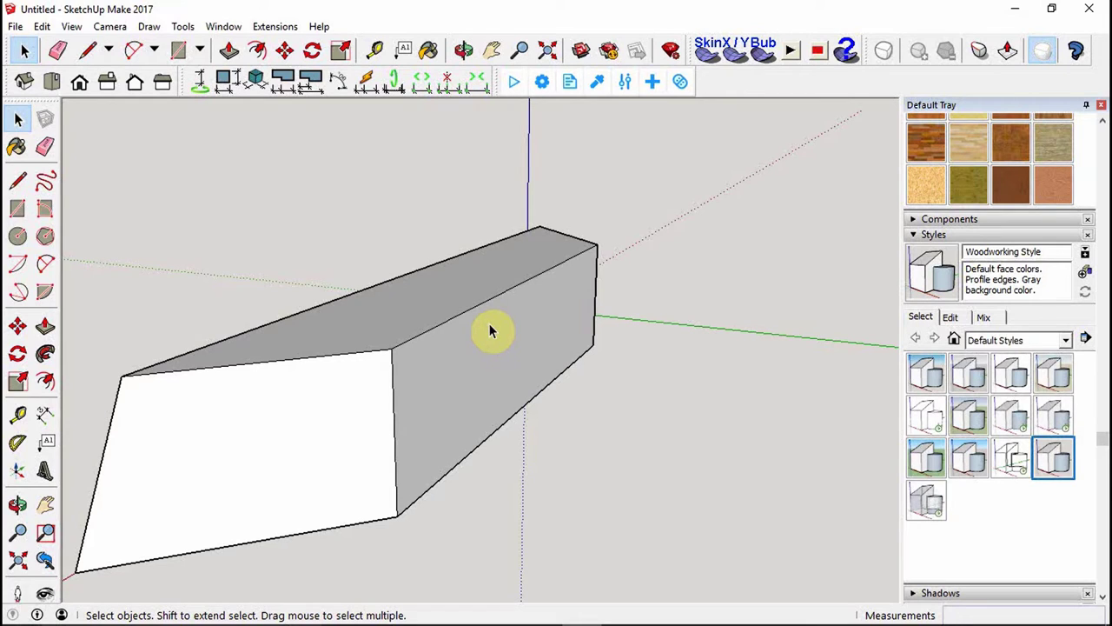
pyautogui.press('t')
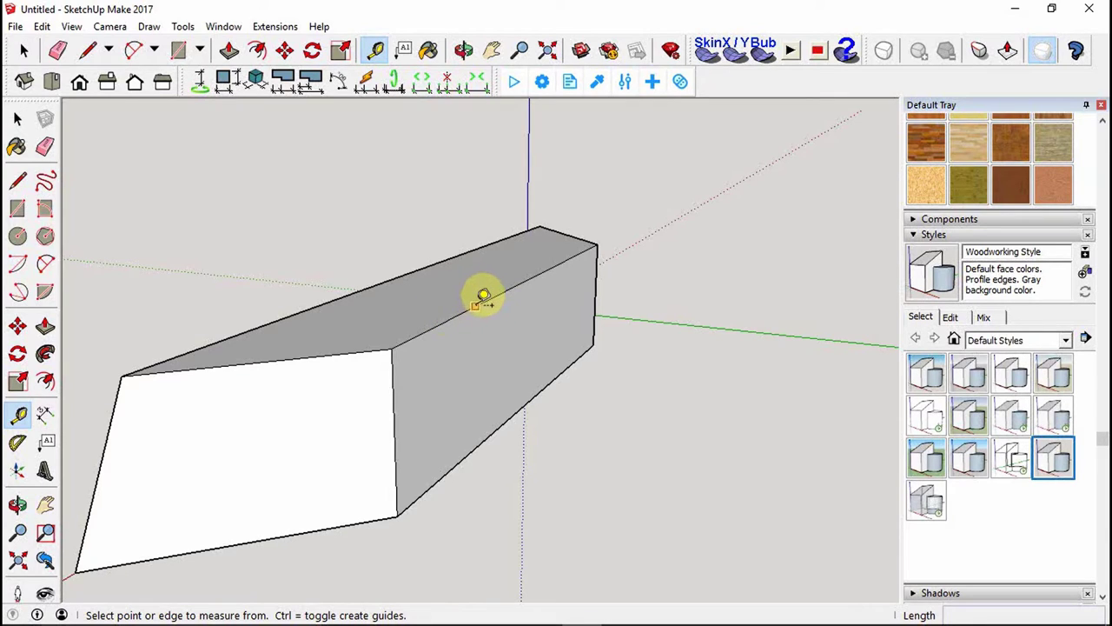
pyautogui.click(477, 304)
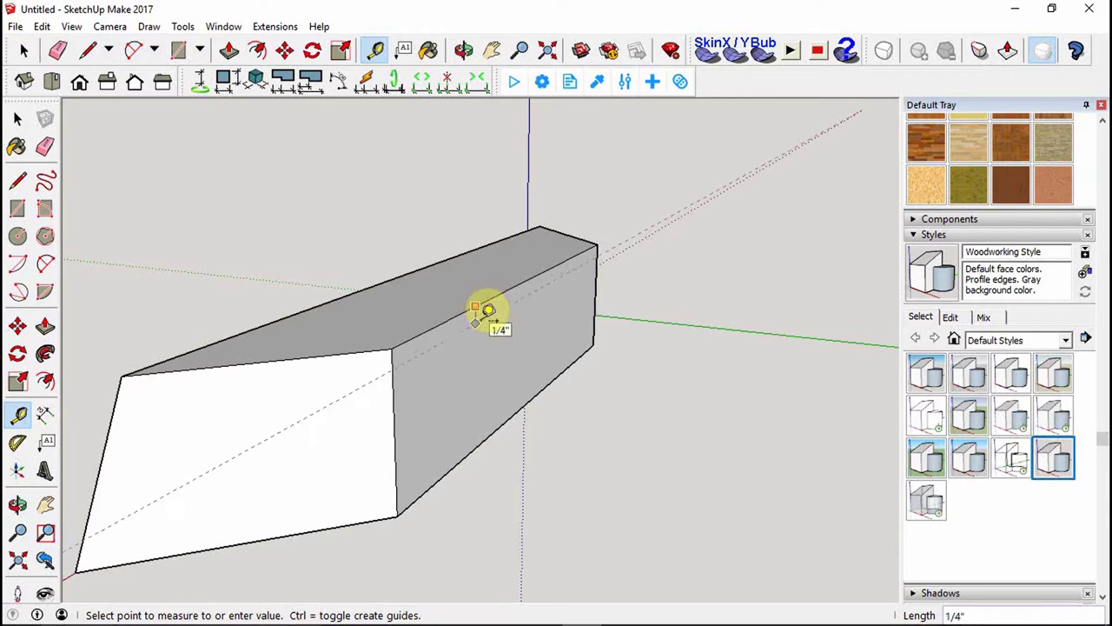
pyautogui.click(483, 318)
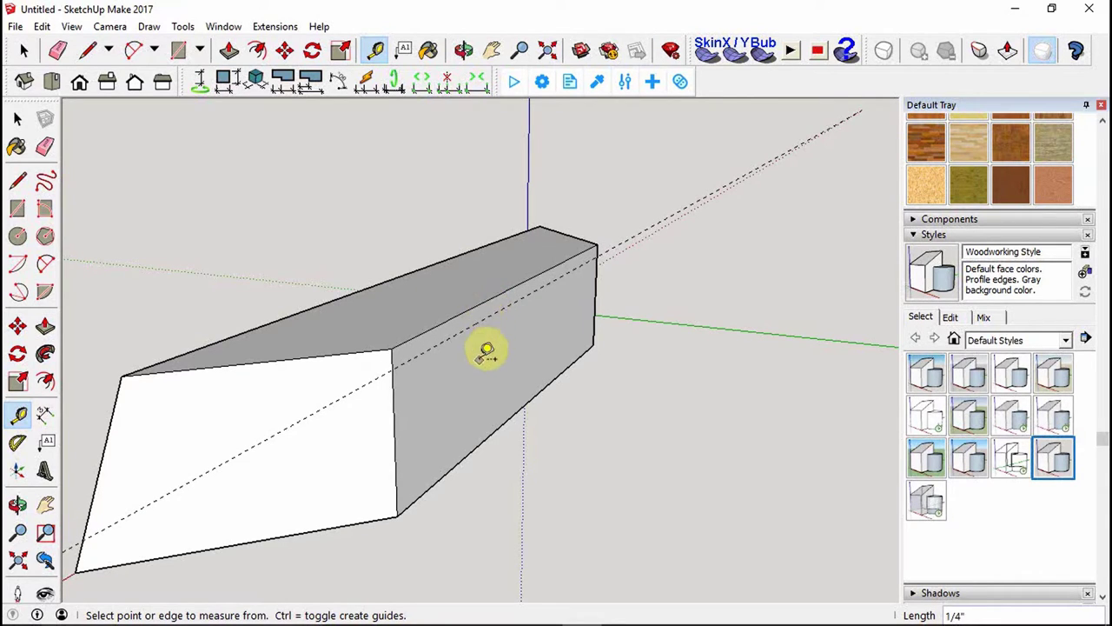
pyautogui.click(480, 316)
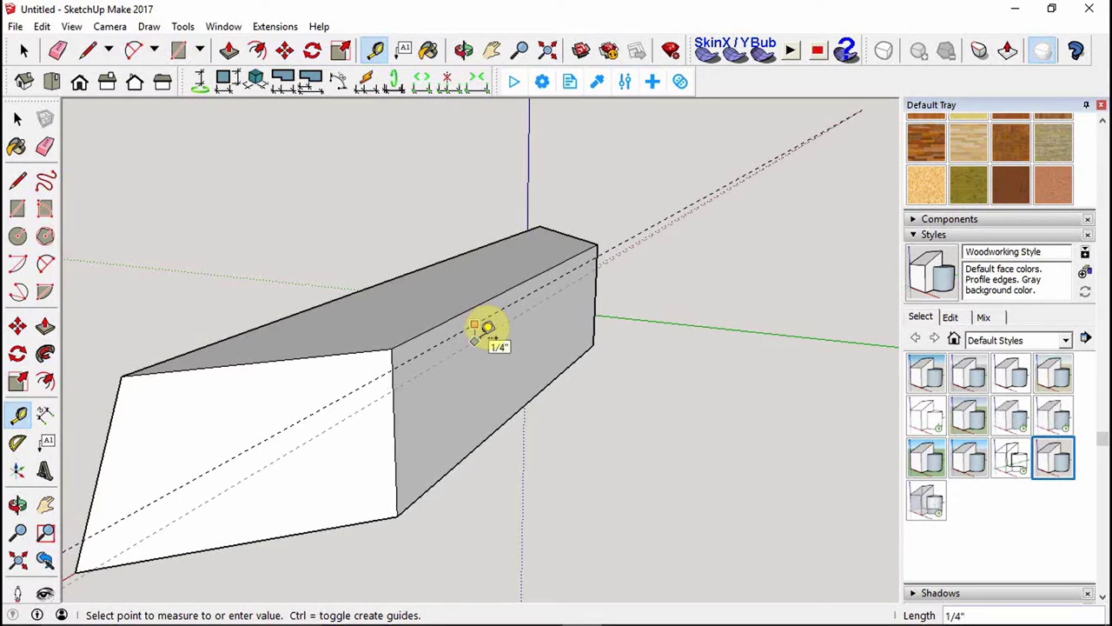
pyautogui.click(477, 338)
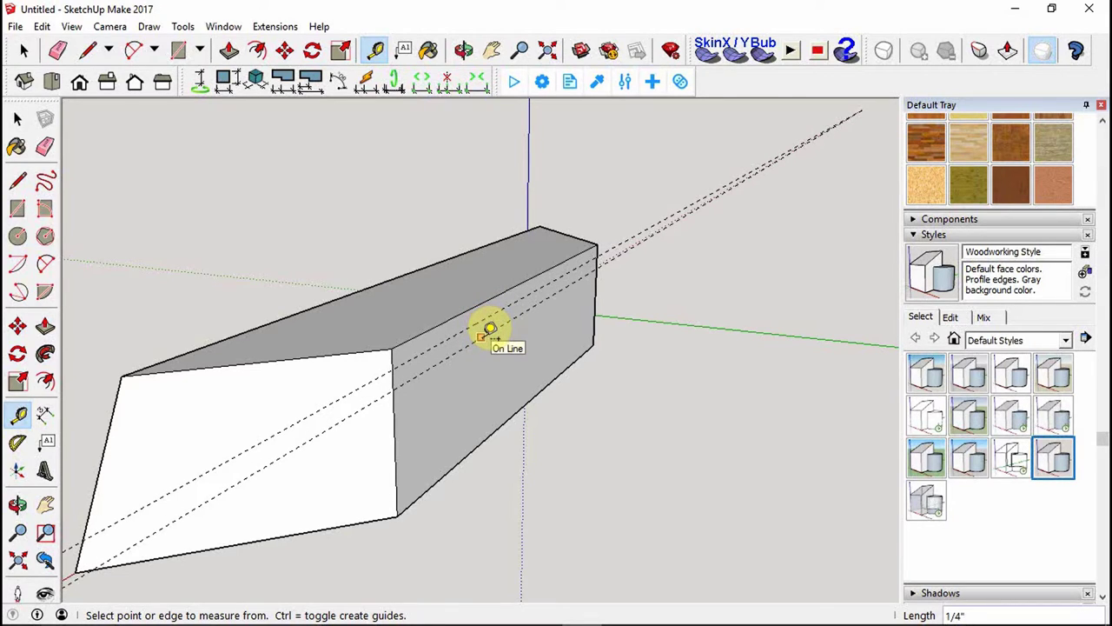
# Draw two lines along the guides across the shorter side face, from one vertical end edge to the other.
pyautogui.press('l')
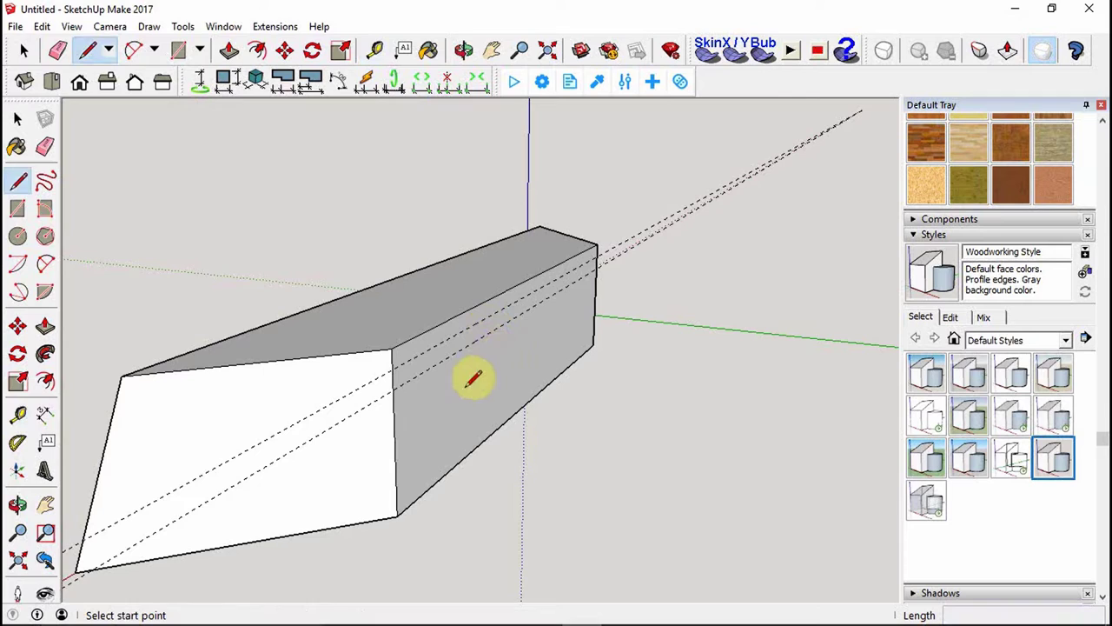
pyautogui.click(393, 368)
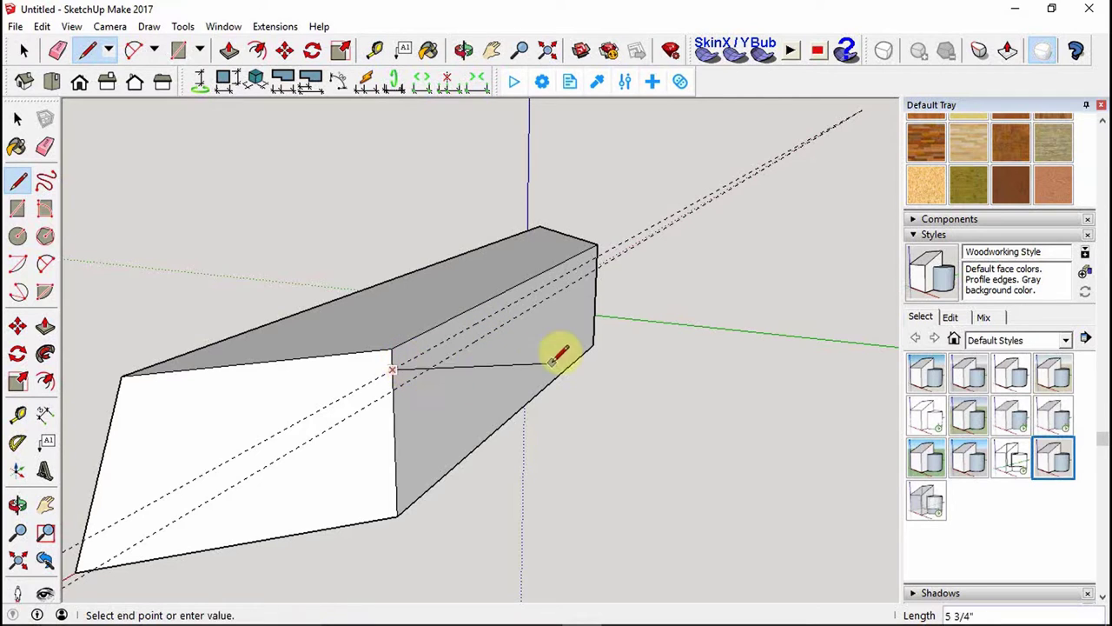
pyautogui.click(598, 256)
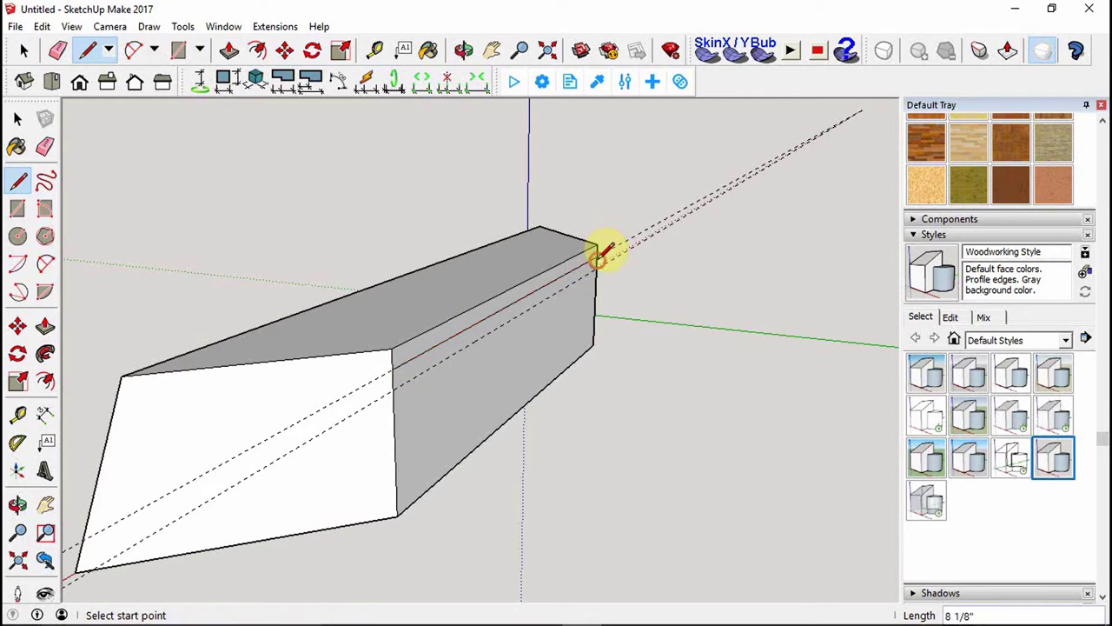
pyautogui.click(393, 389)
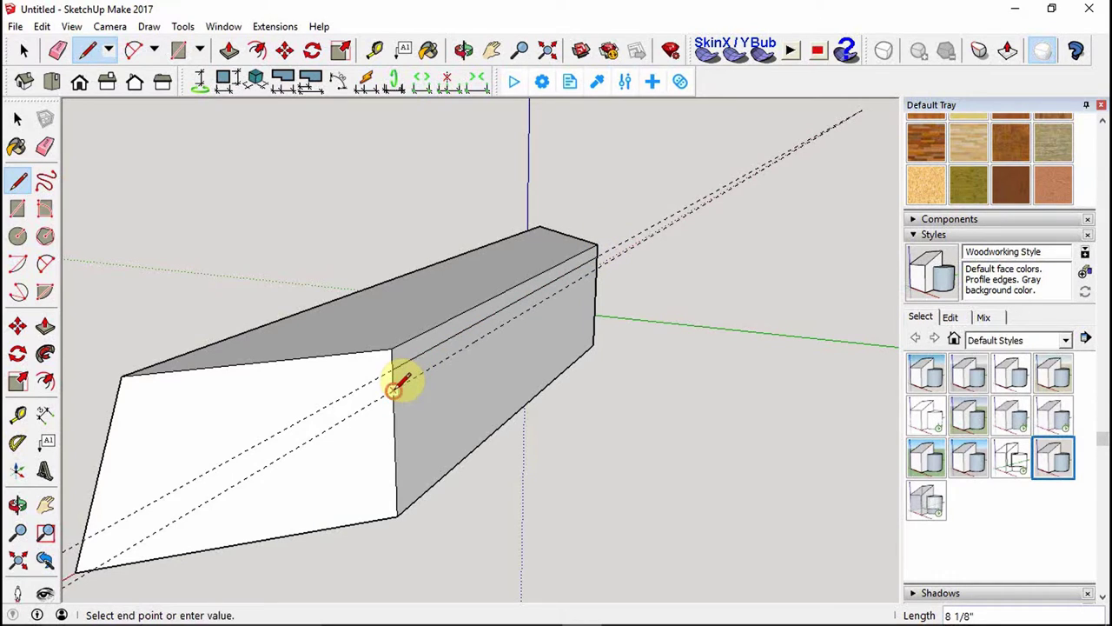
pyautogui.click(597, 268)
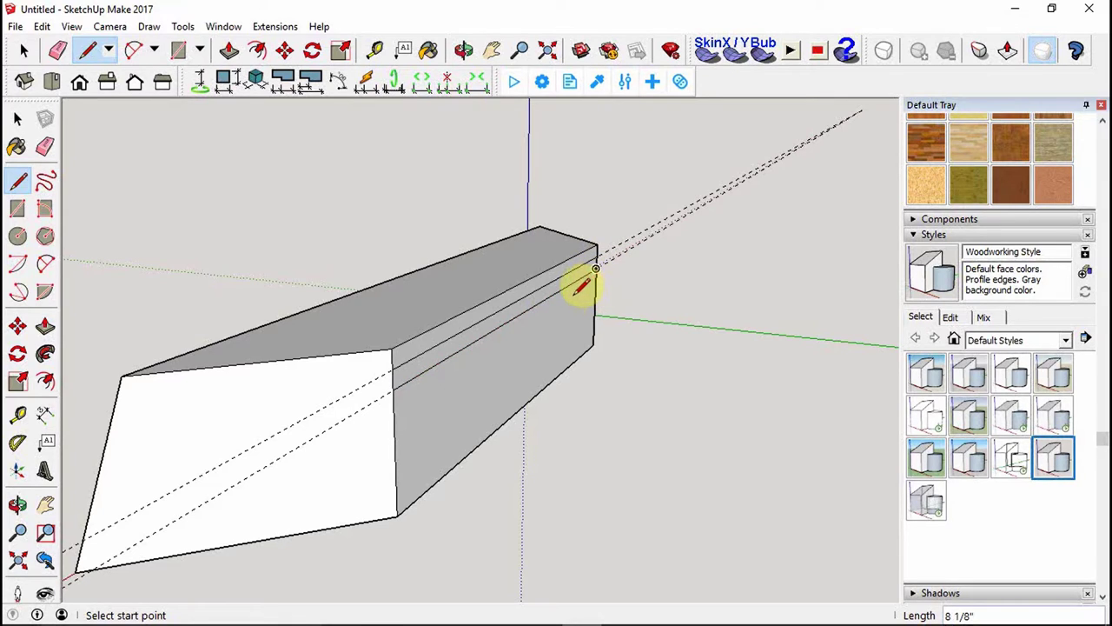
# Push the narrow strip between the two lines 1/4" into the block to form a groove along the shorter side.
pyautogui.press('p')
pyautogui.moveTo(479, 341); pyautogui.dragTo(462, 340)
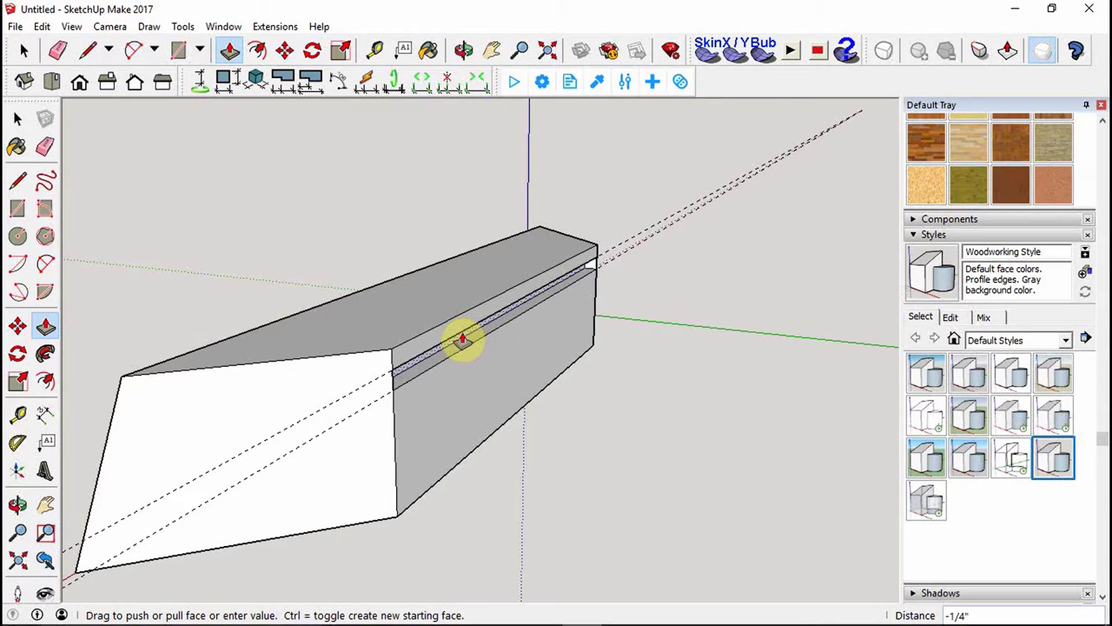
pyautogui.moveTo(462, 339); pyautogui.dragTo(462, 338)
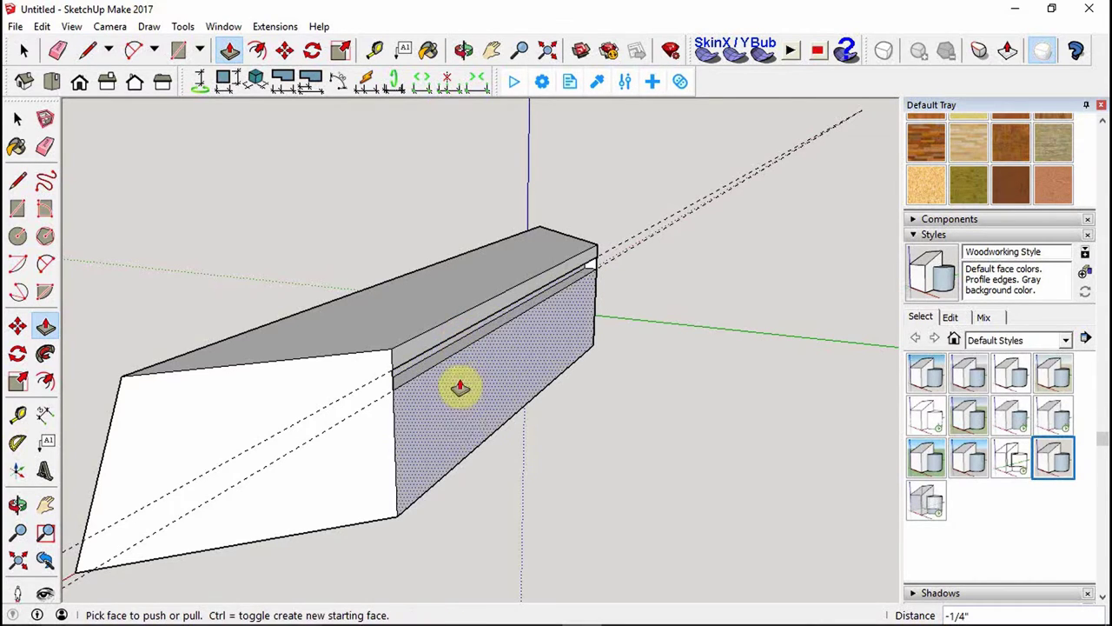
pyautogui.press('space')
# Turn on the display of back edges, with the groove's end away from the origin in close view.
pyautogui.moveTo(643, 388); pyautogui.dragTo(159, 295, button='middle')
pyautogui.scroll(4, 179, 248)
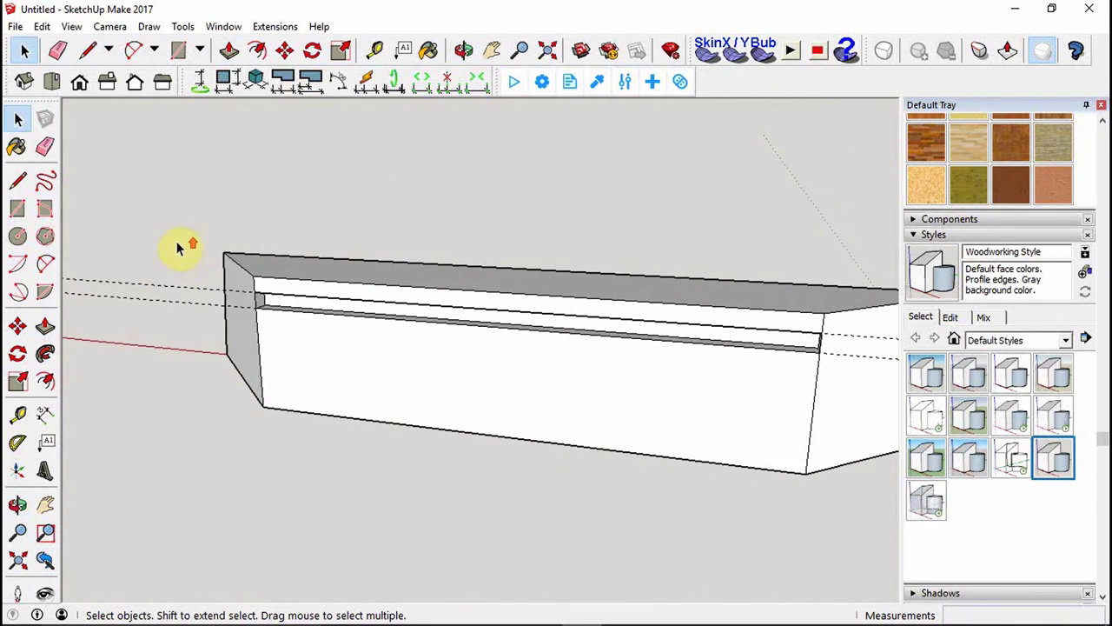
pyautogui.scroll(4, 360, 283)
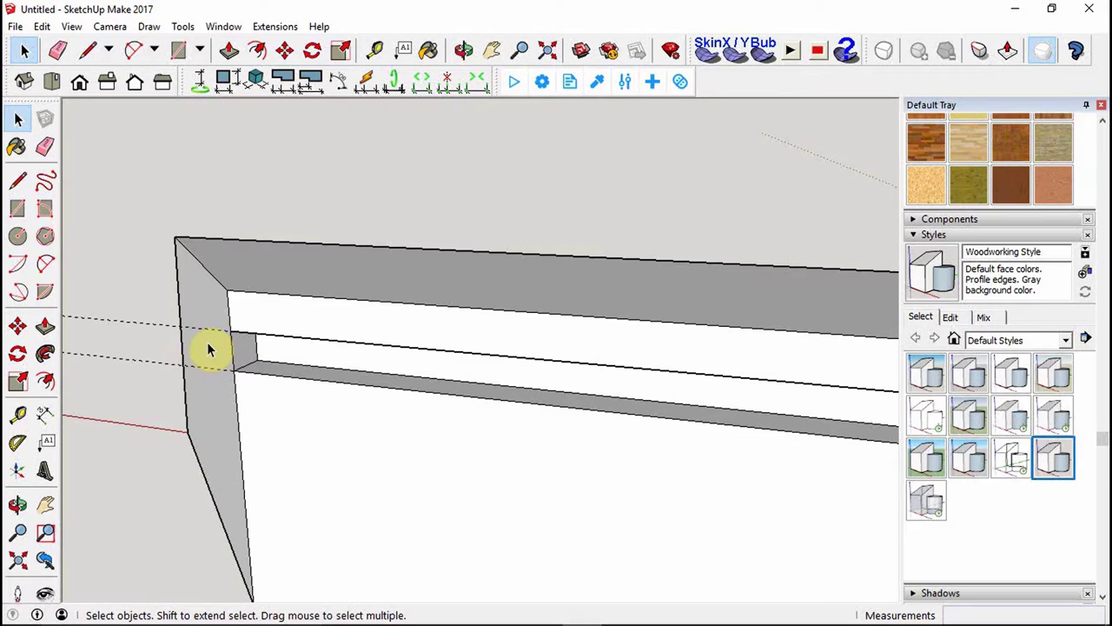
pyautogui.moveTo(392, 333); pyautogui.dragTo(400, 342, button='middle')
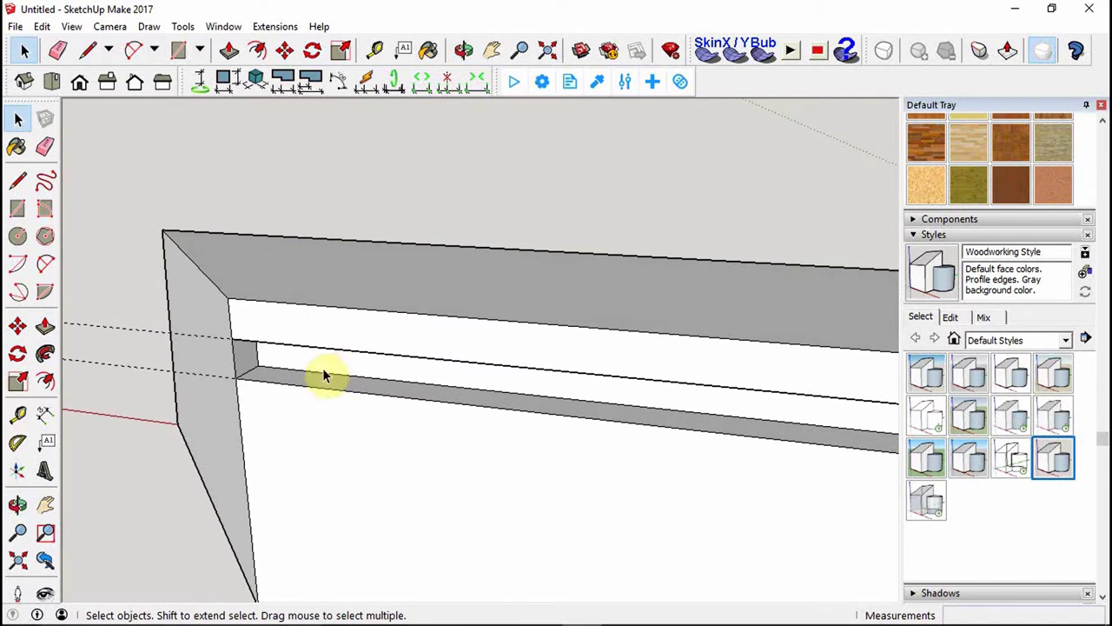
pyautogui.press('k')
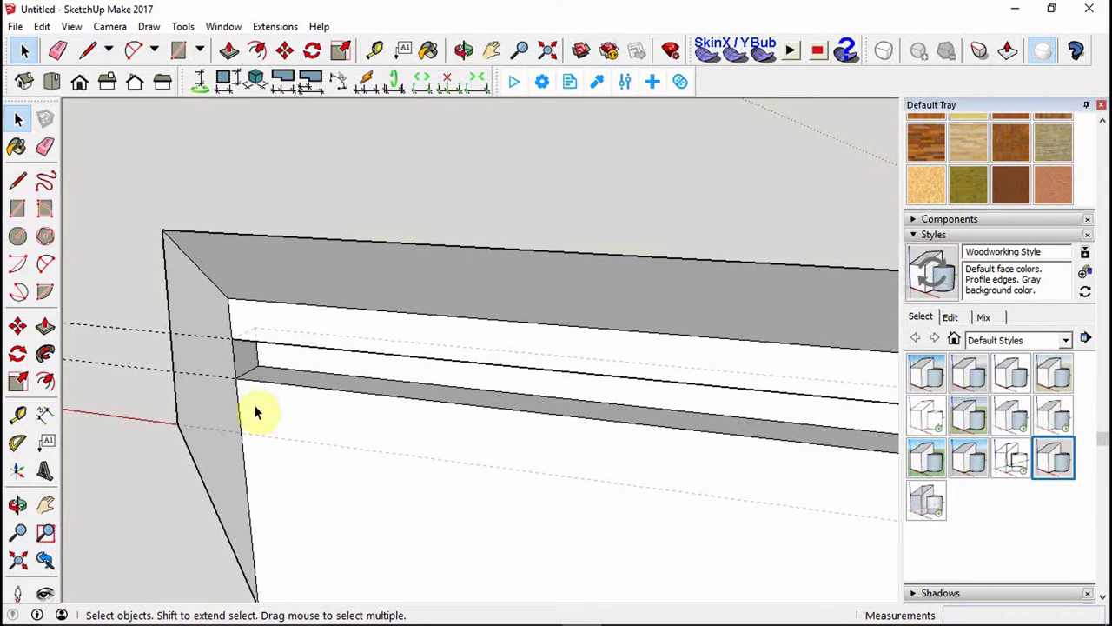
pyautogui.scroll(3, 229, 385)
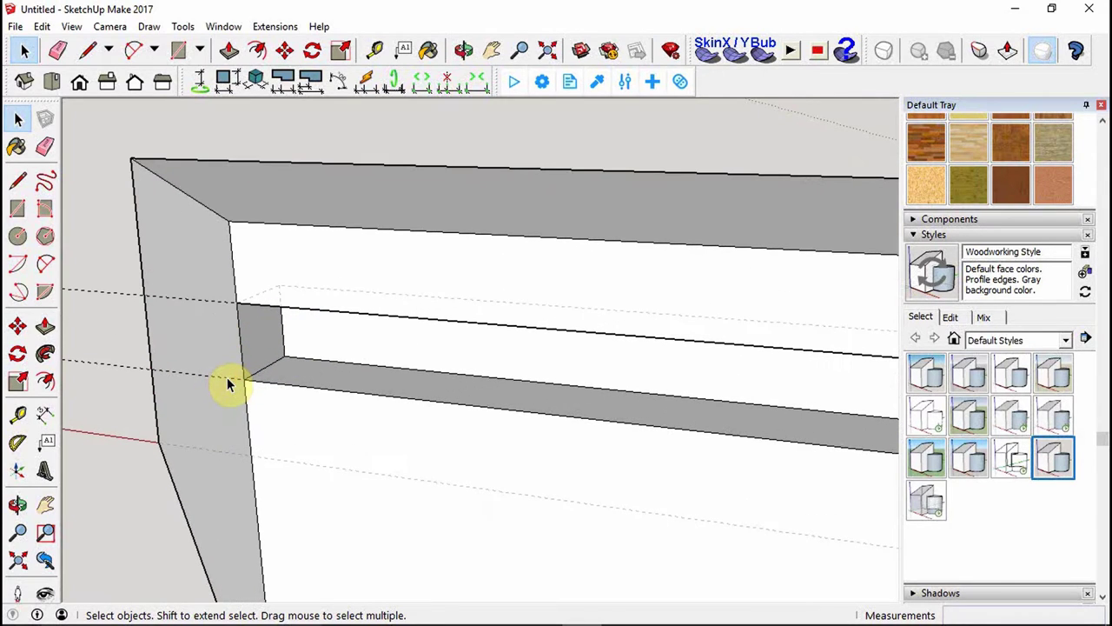
# Extend the groove's lower inner edge along the red axis to the far miter face, and connect it to the groove's lower outer corner.
pyautogui.press('l')
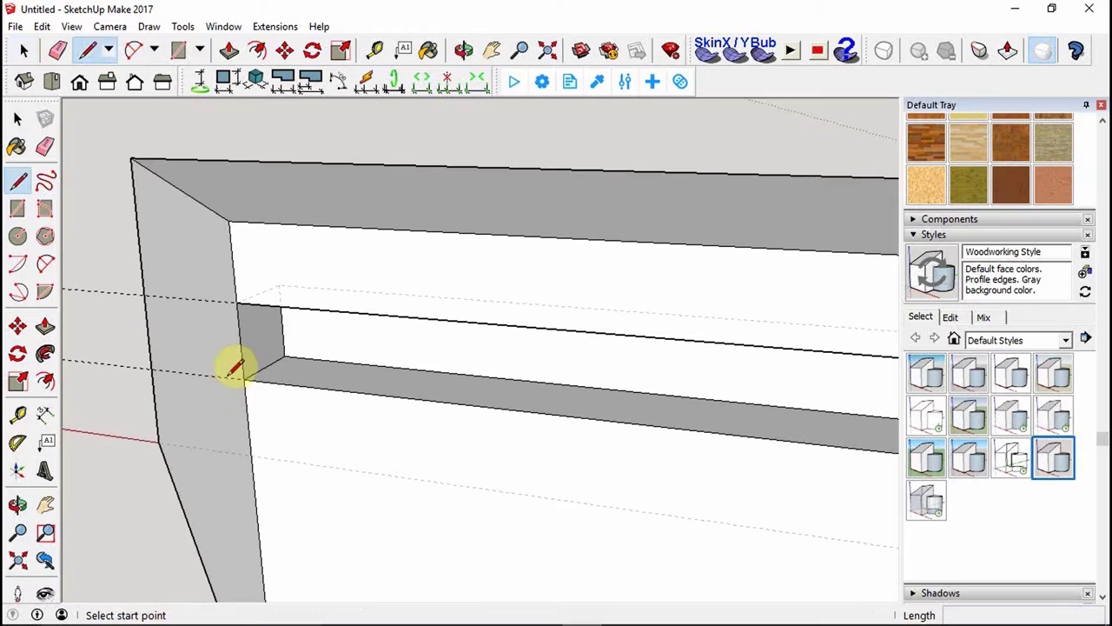
pyautogui.click(286, 355)
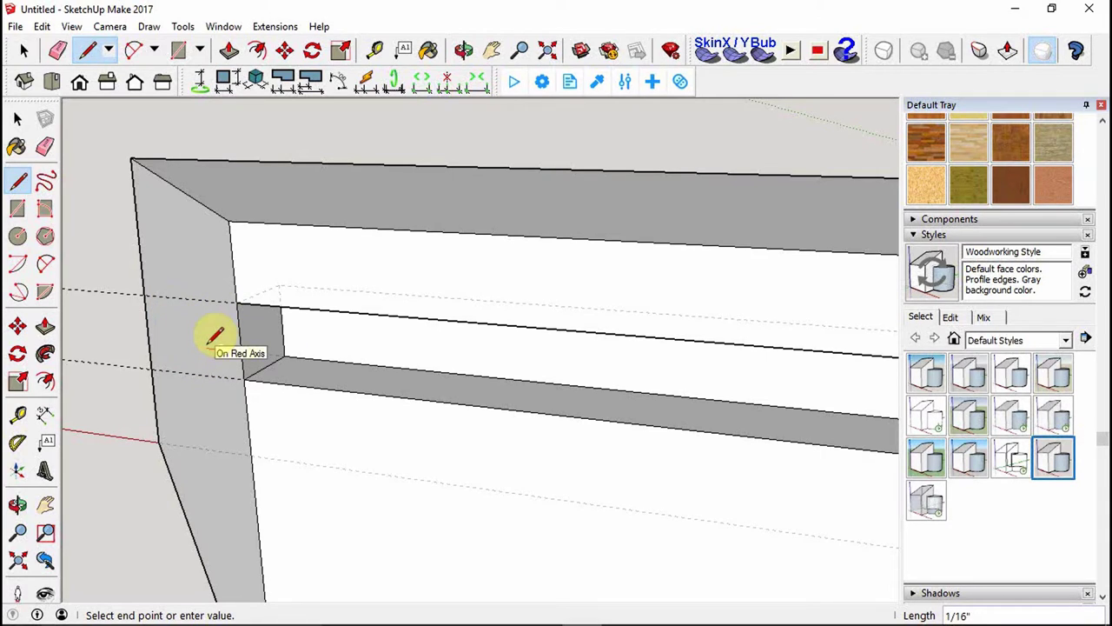
pyautogui.click(244, 378)
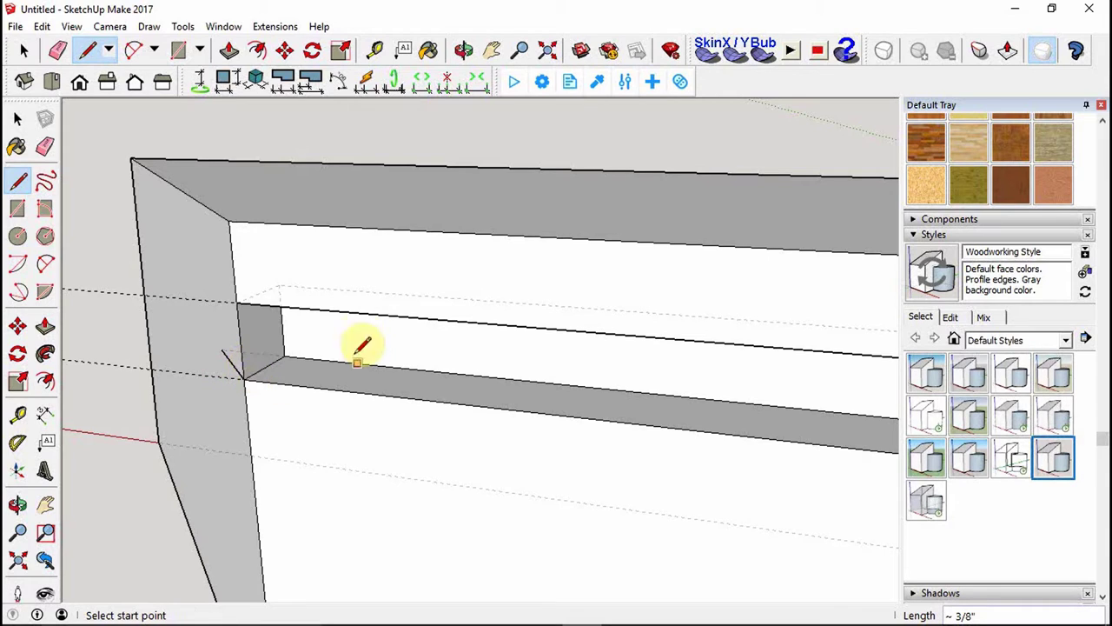
# Extend the groove's upper inner edge to the far miter face and close the outline with a vertical line and a top line.
pyautogui.click(278, 285)
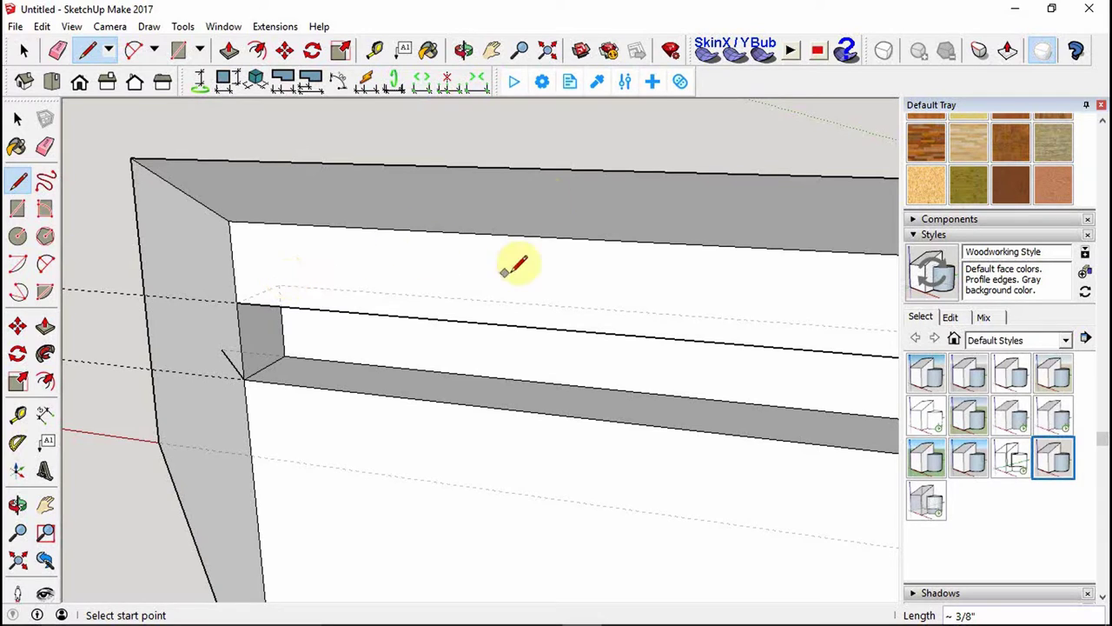
pyautogui.click(175, 223)
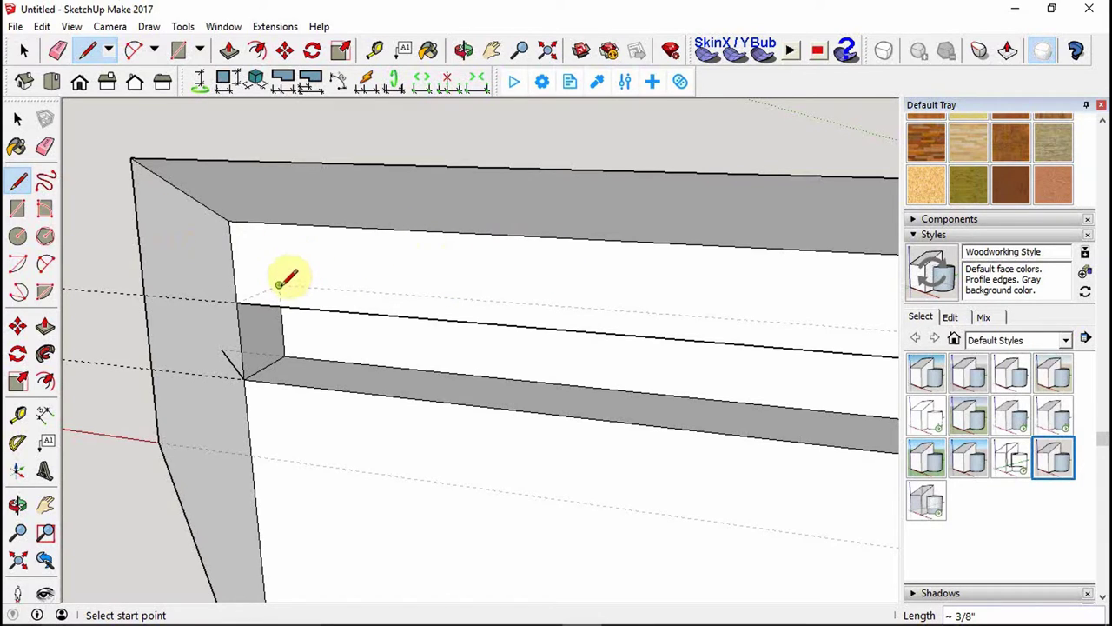
pyautogui.click(279, 285)
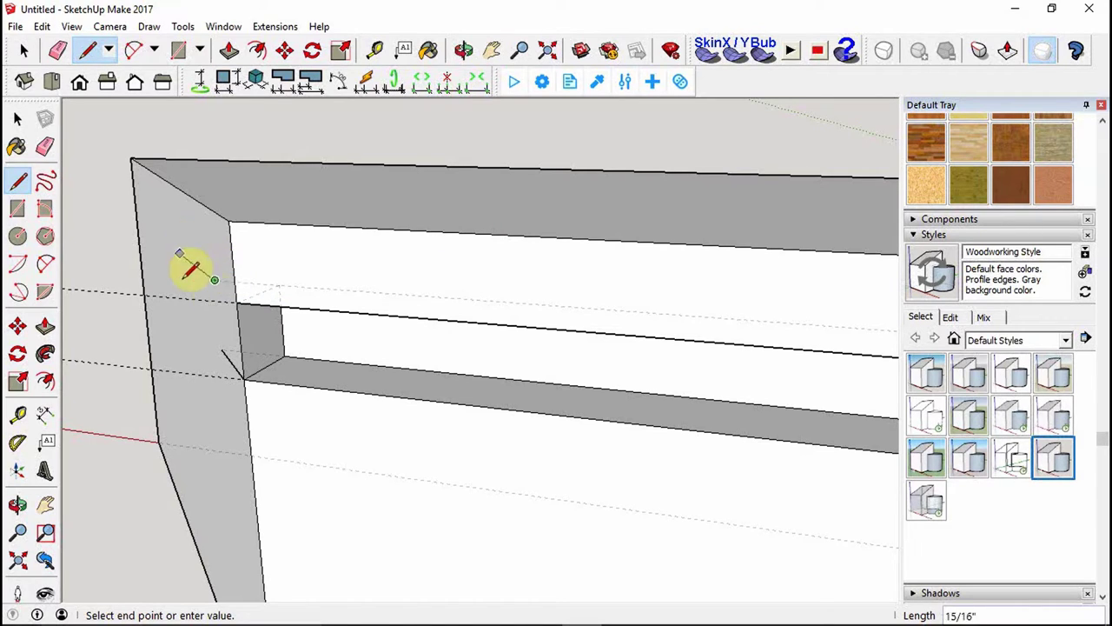
pyautogui.click(215, 281)
pyautogui.click(223, 349)
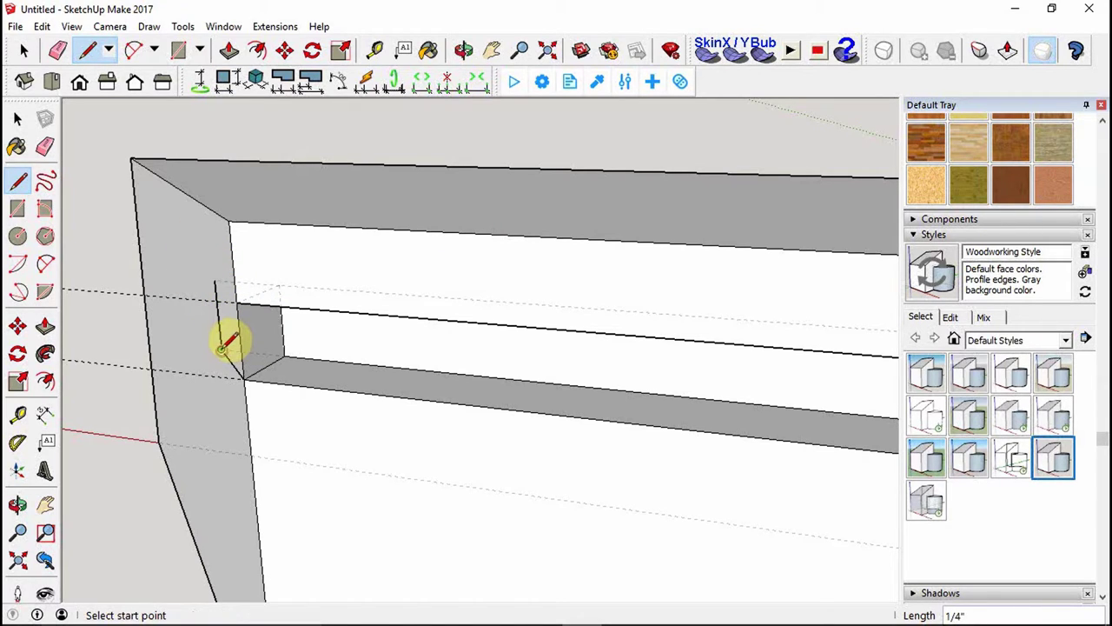
pyautogui.click(215, 280)
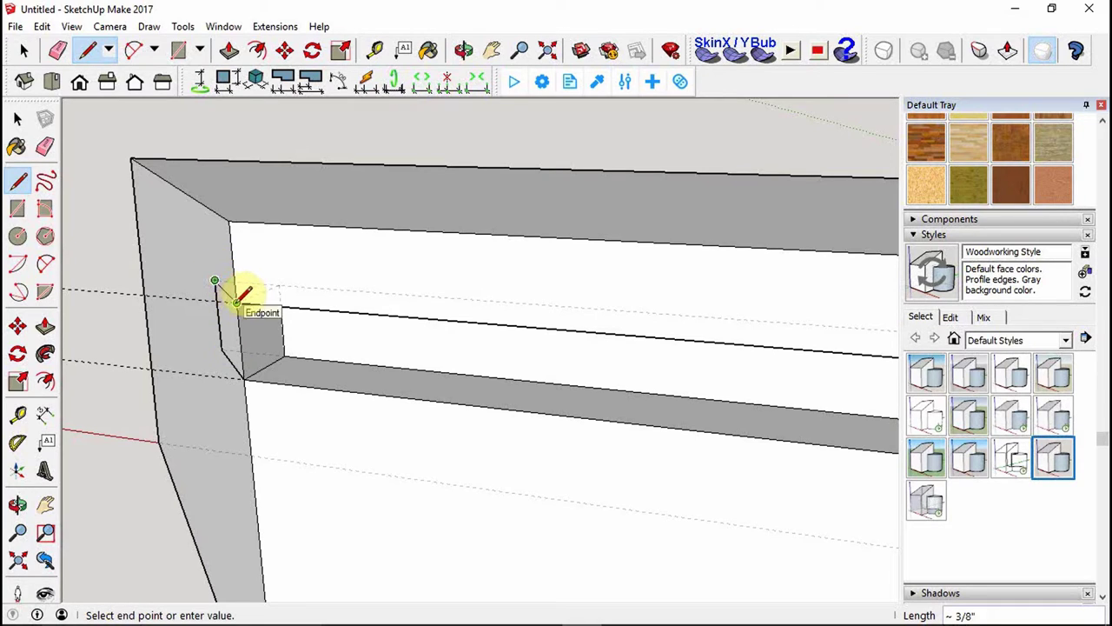
pyautogui.click(236, 300)
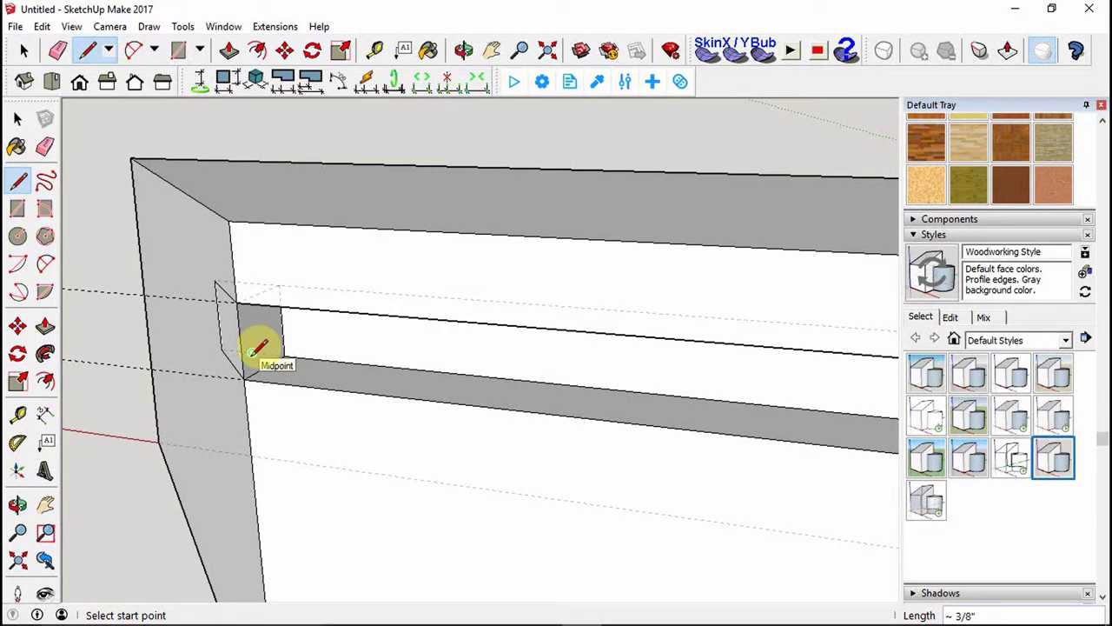
# Erase the leftover edges closing off the groove at the far end, opening it through the miter face.
pyautogui.press('e')
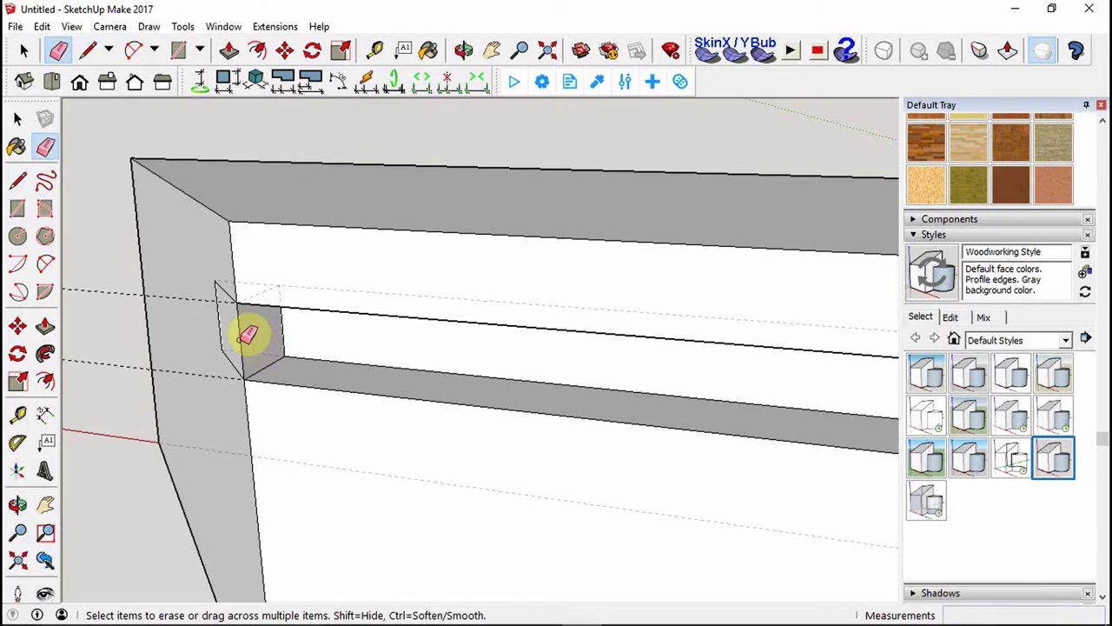
pyautogui.click(248, 335)
pyautogui.click(255, 365)
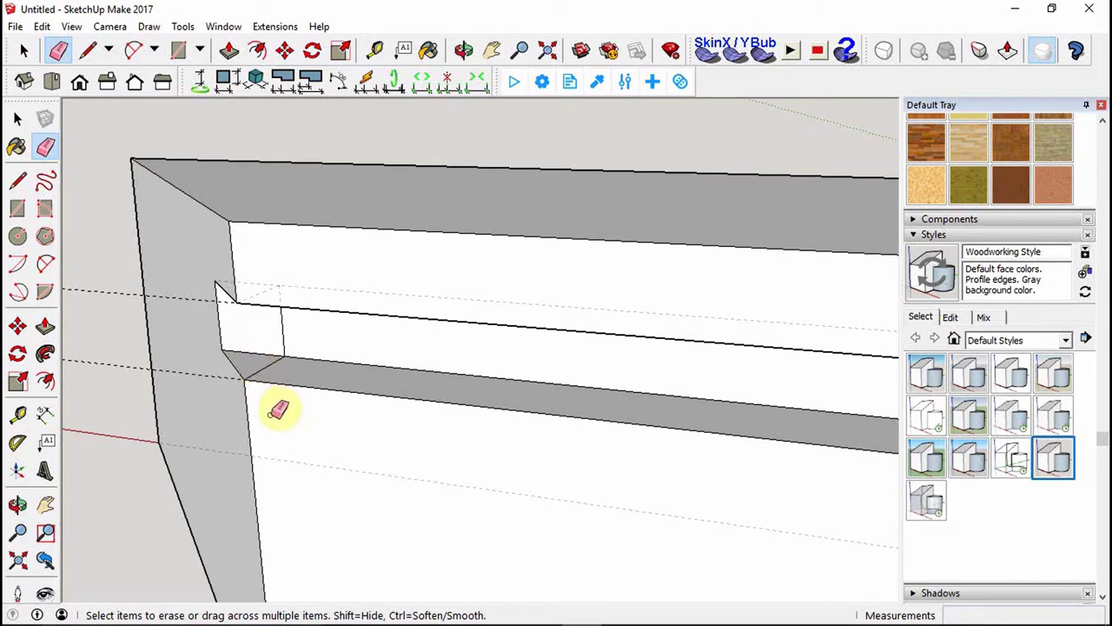
pyautogui.click(284, 330)
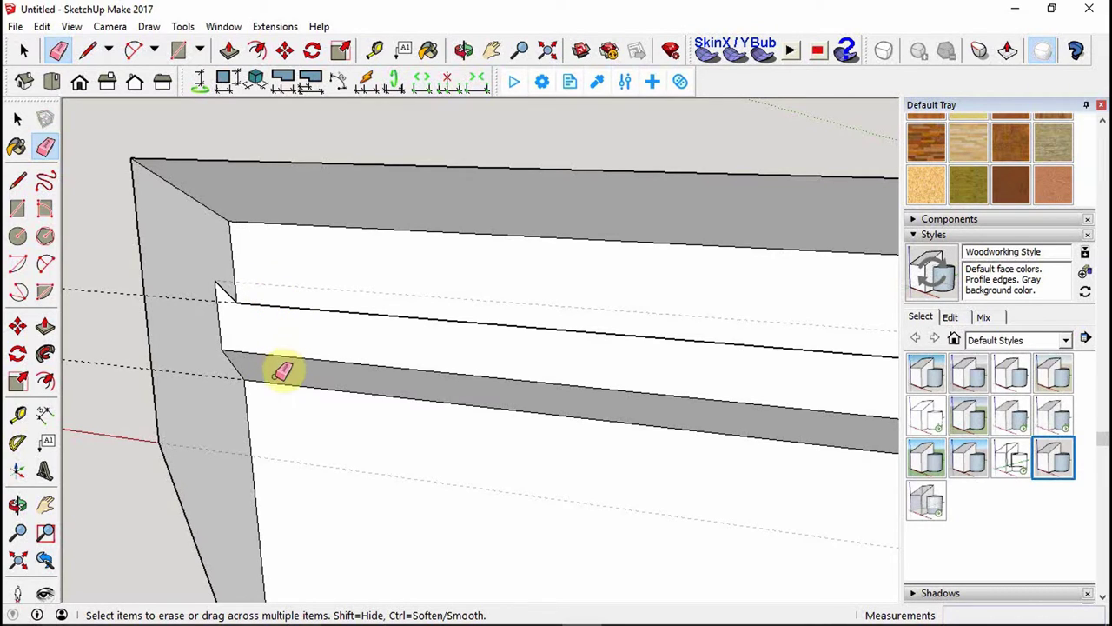
pyautogui.press('space')
# At the origin end, extend the groove's lower inner edge to the miter face and connect it to the groove's lower outer corner.
pyautogui.moveTo(235, 437); pyautogui.dragTo(615, 455, button='middle')
pyautogui.scroll(-6, 355, 446)
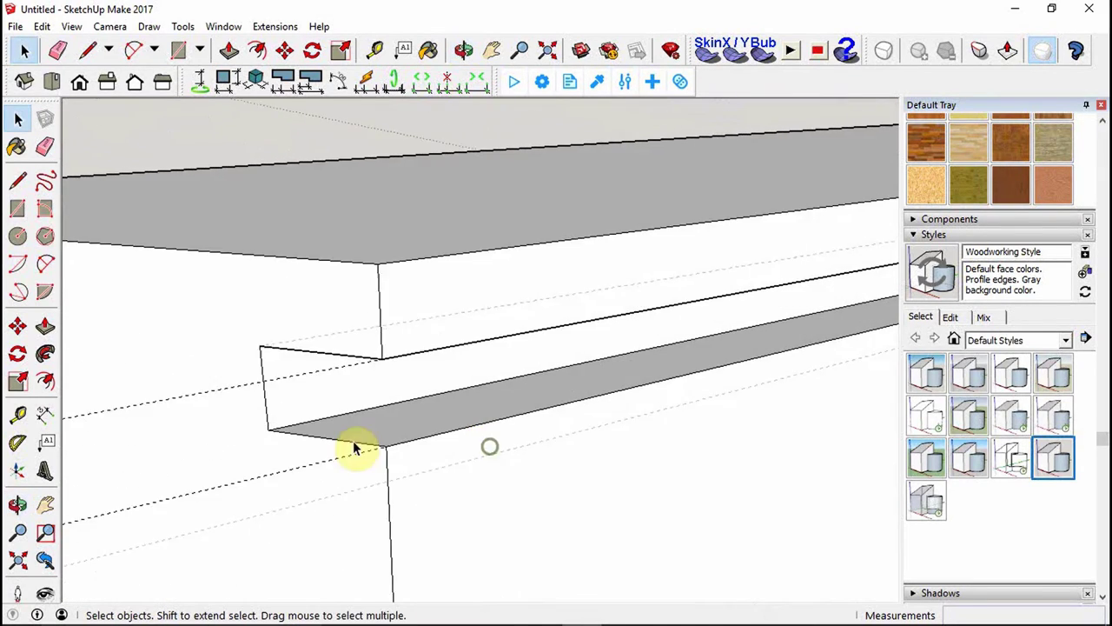
pyautogui.scroll(3, 195, 448)
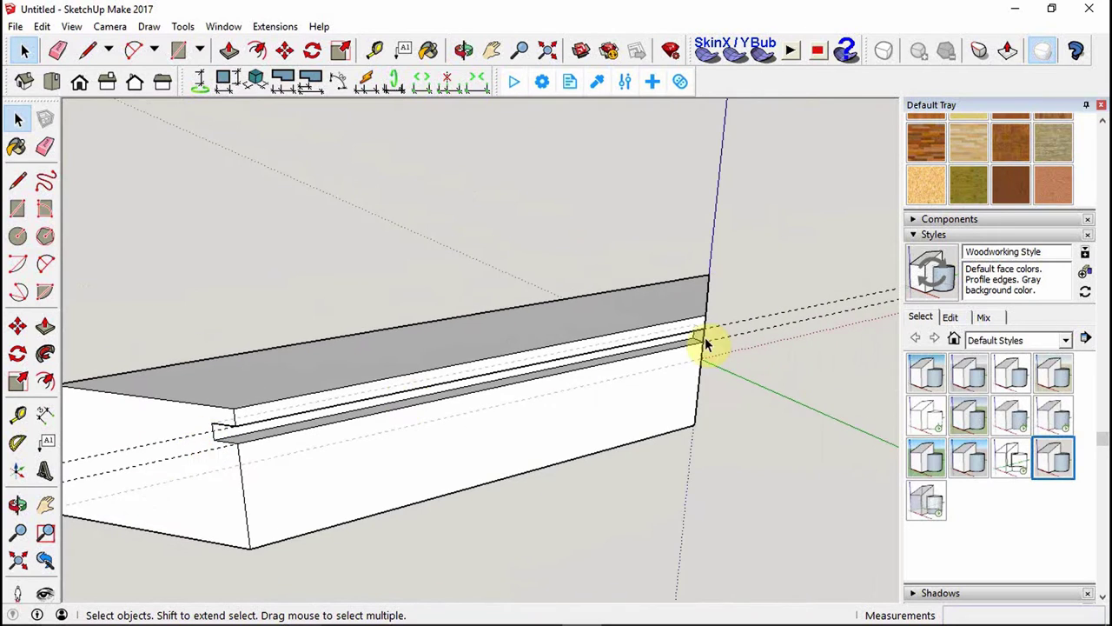
pyautogui.scroll(4, 711, 340)
pyautogui.scroll(1, 713, 356)
pyautogui.moveTo(708, 377); pyautogui.dragTo(572, 421, button='middle')
pyautogui.press('l')
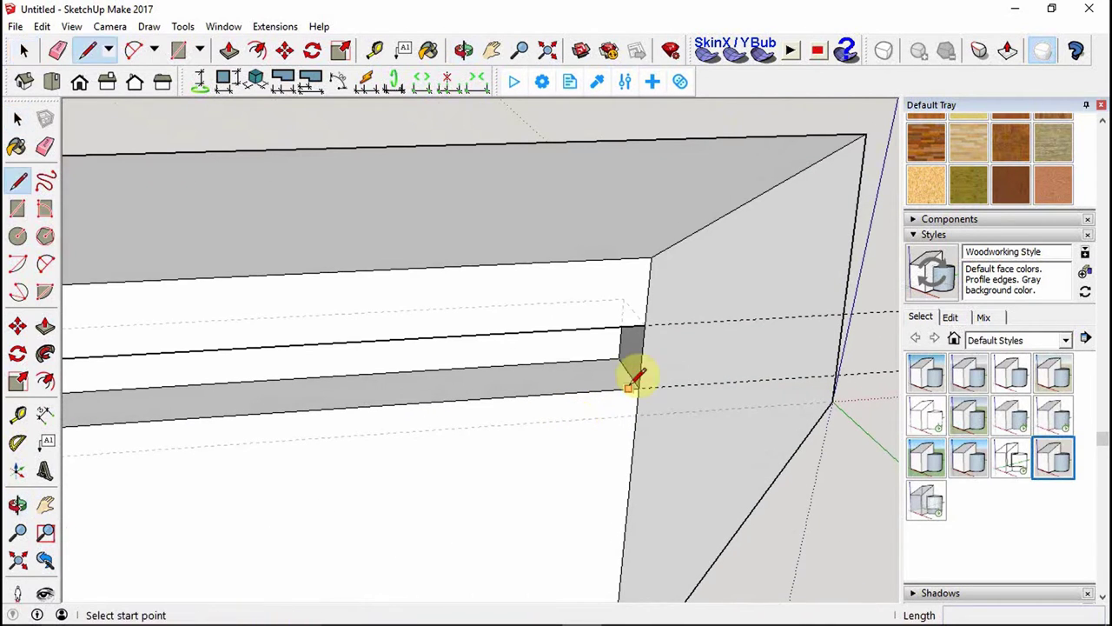
pyautogui.click(618, 359)
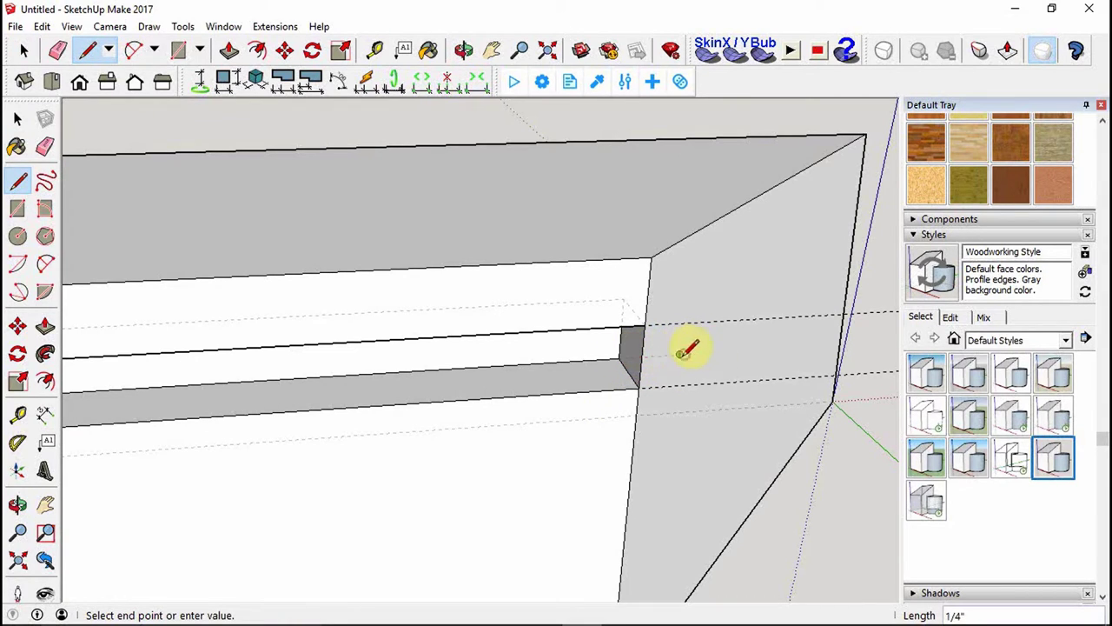
pyautogui.click(640, 380)
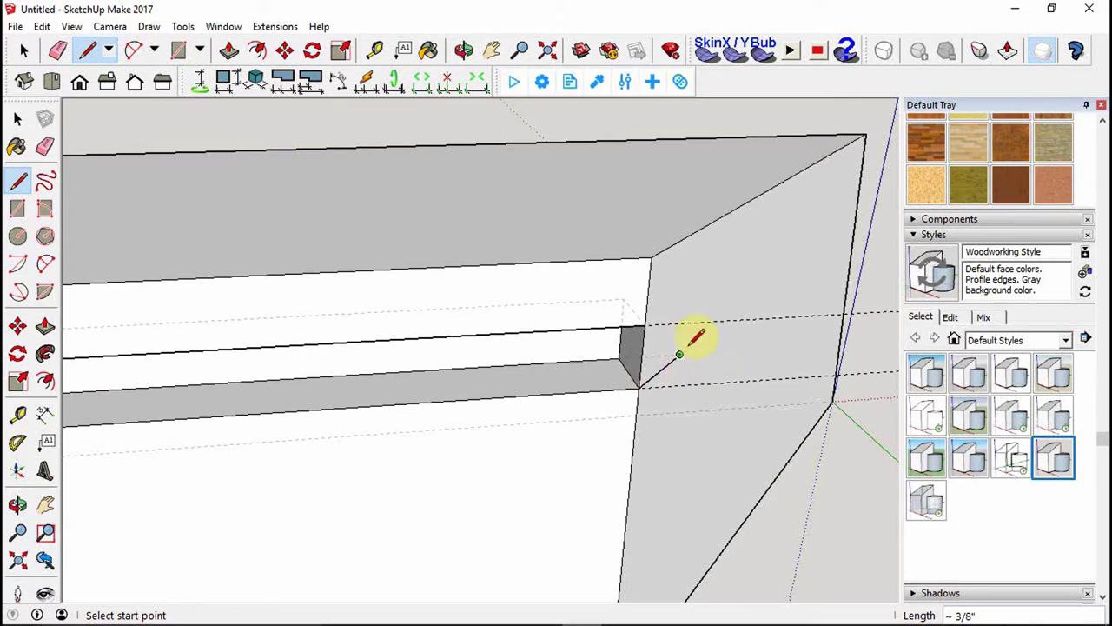
# Extend the groove's upper inner edge to the origin-end miter face and close the outline with a vertical line and a top line.
pyautogui.click(623, 298)
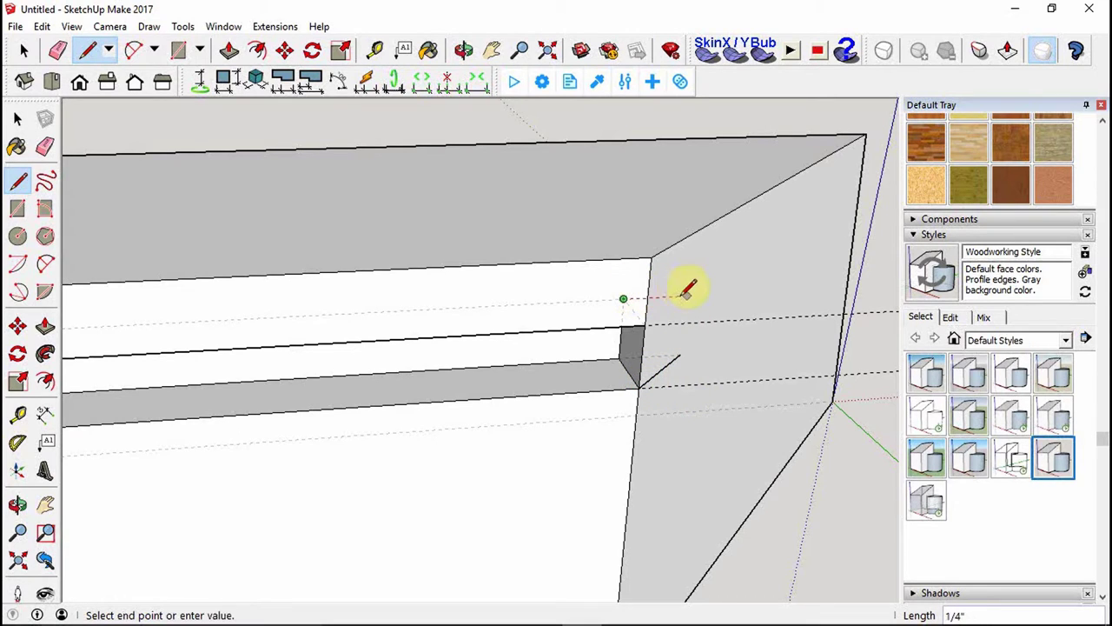
pyautogui.click(686, 296)
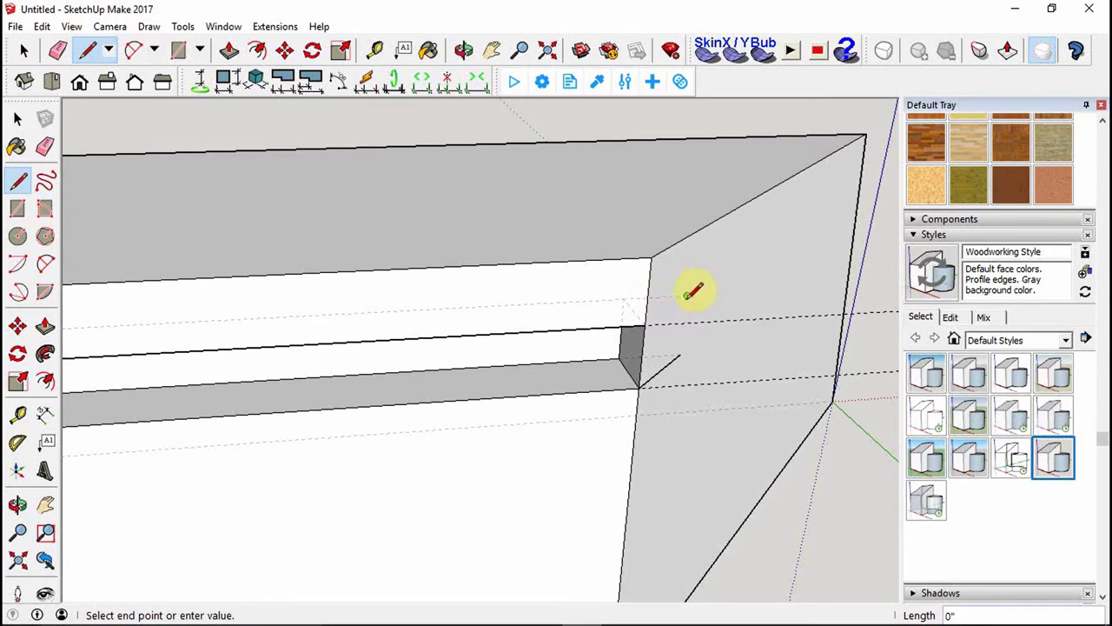
pyautogui.click(685, 352)
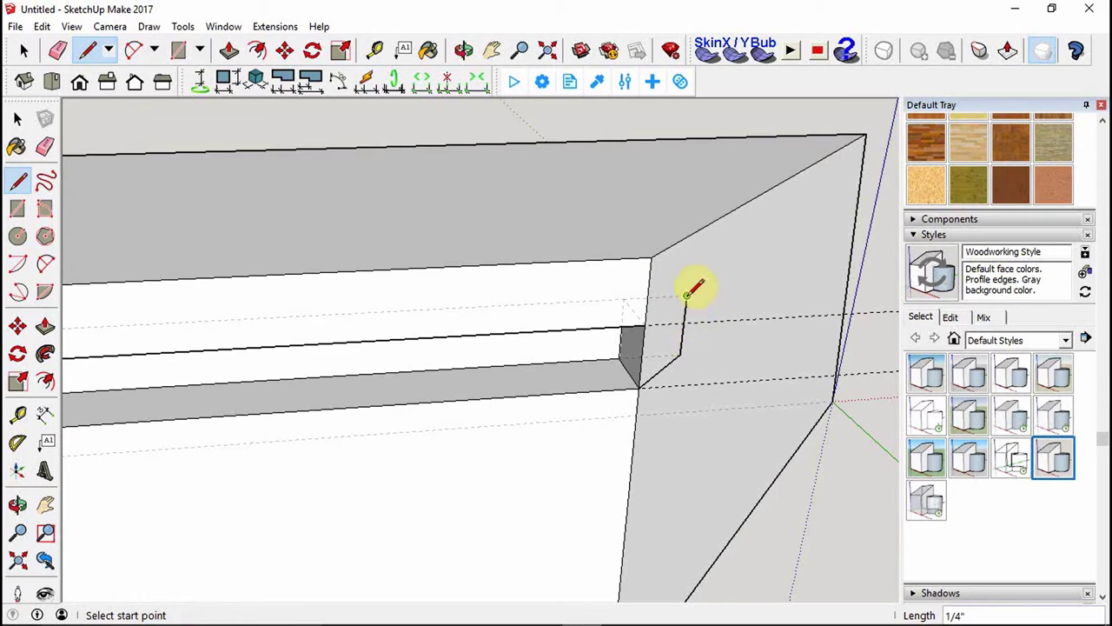
pyautogui.click(686, 295)
pyautogui.click(648, 327)
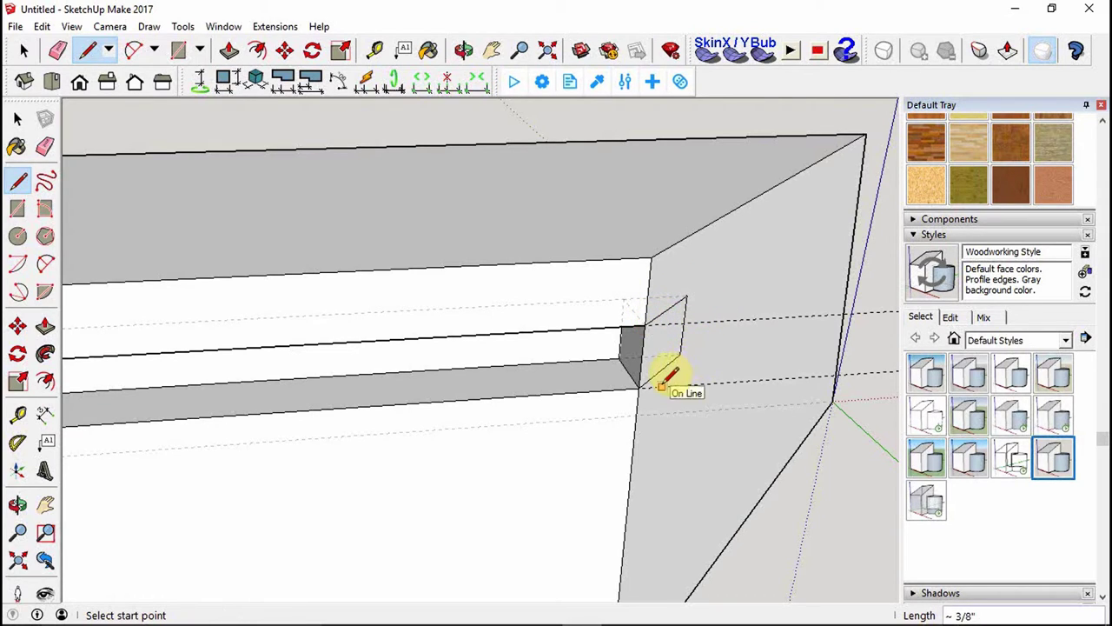
# Erase the leftover edges closing off the groove at the origin end, opening it through the miter face.
pyautogui.press('e')
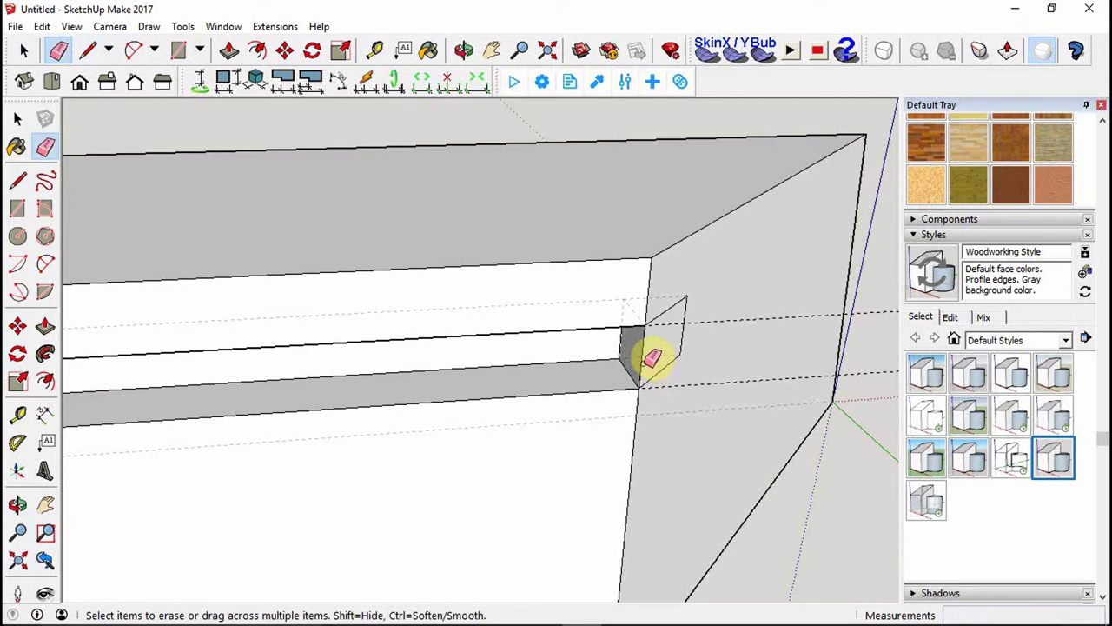
pyautogui.click(650, 359)
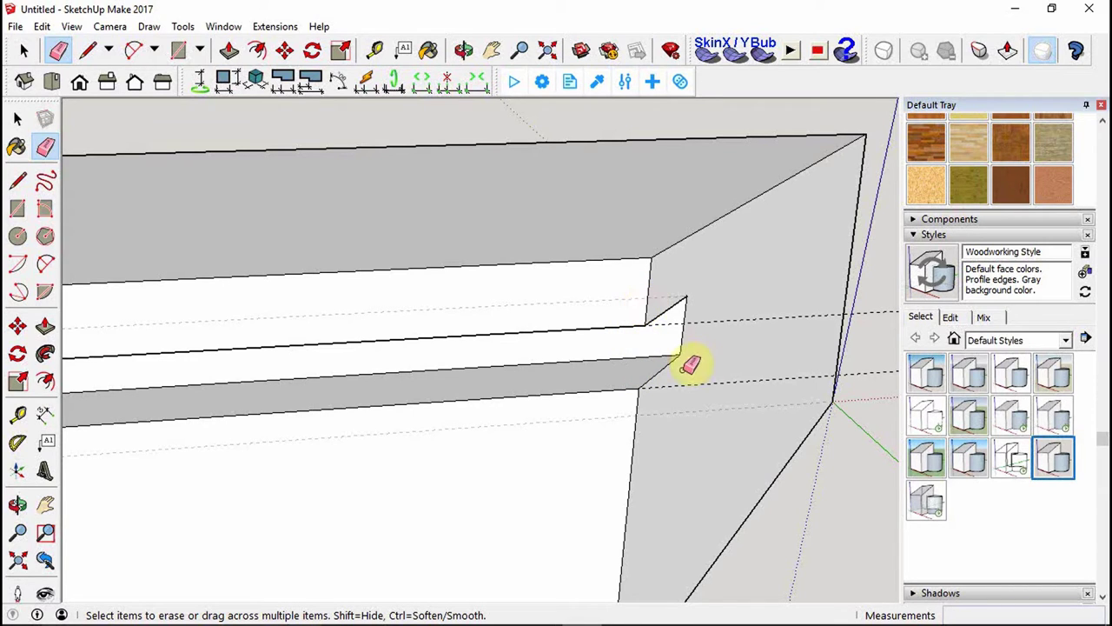
pyautogui.press('space')
# Delete all guides from the model.
pyautogui.scroll(-5, 634, 369)
pyautogui.middleClick(318, 426)
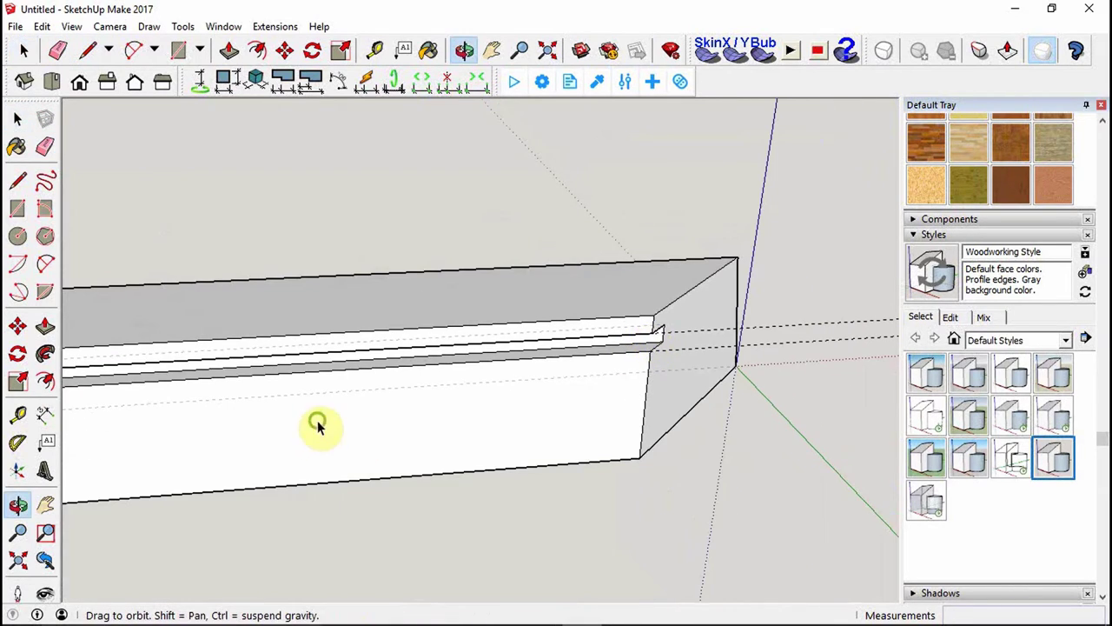
pyautogui.moveTo(317, 425); pyautogui.dragTo(485, 415, button='middle')
pyautogui.scroll(-4, 509, 347)
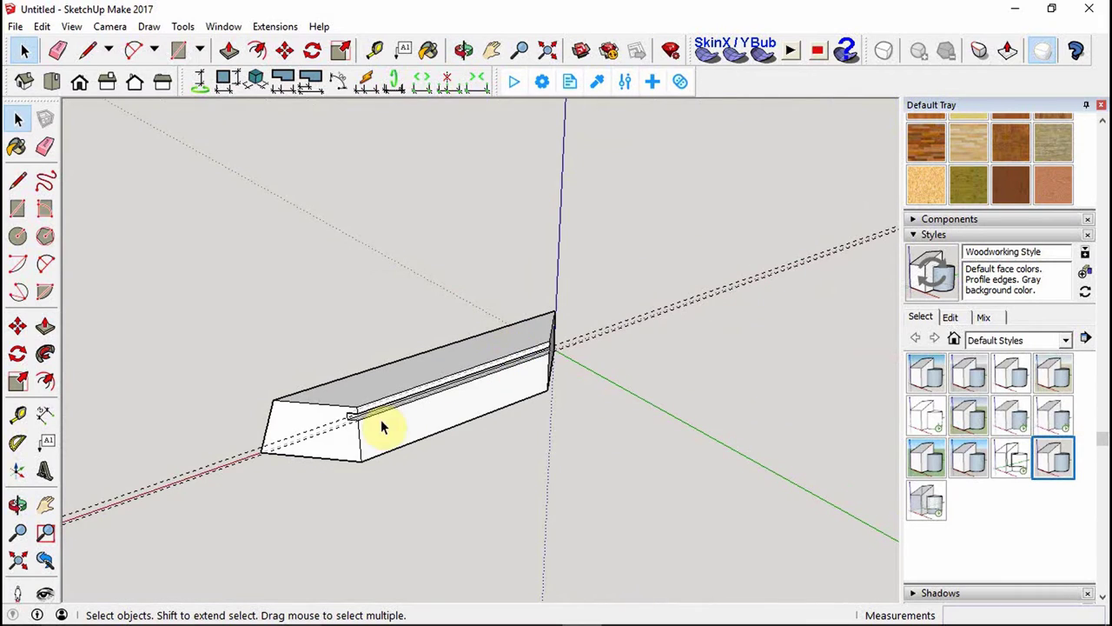
pyautogui.scroll(3, 381, 426)
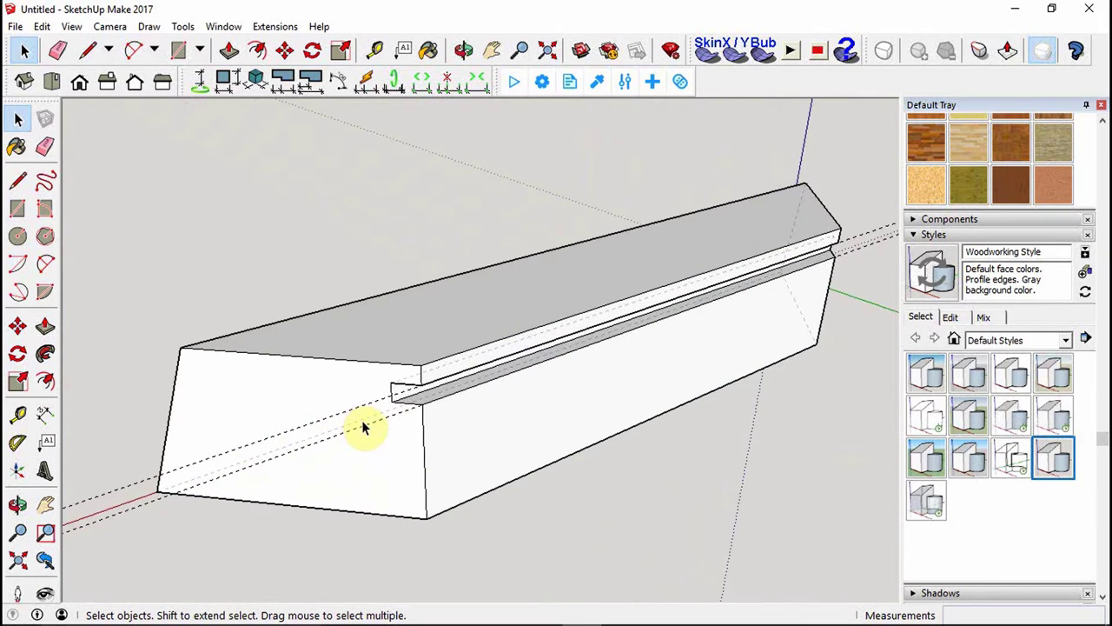
pyautogui.scroll(3, 391, 426)
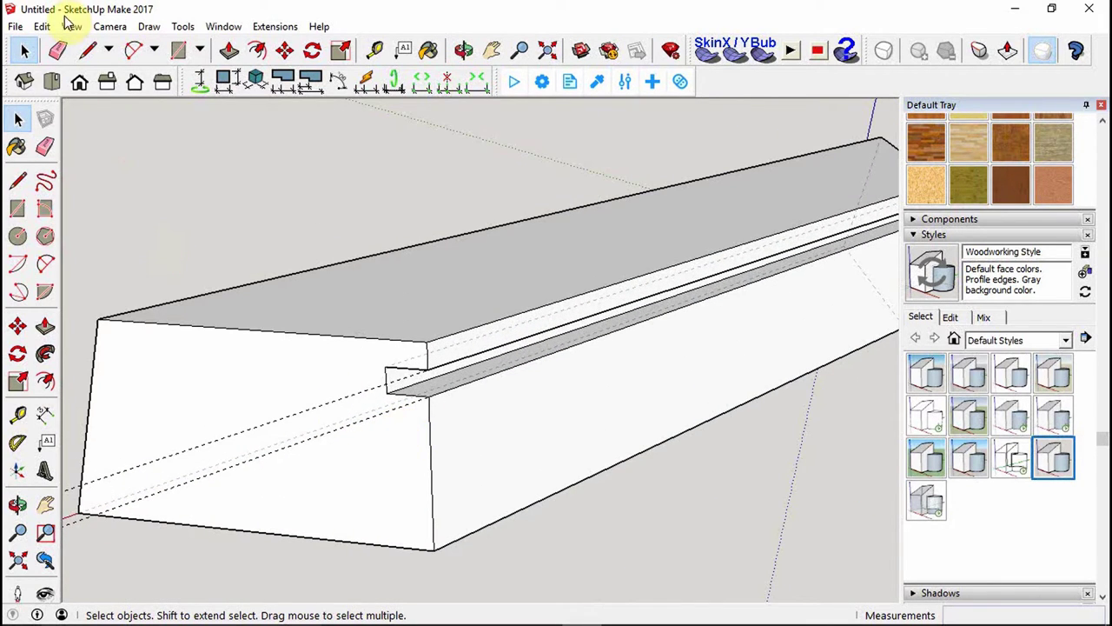
pyautogui.click(42, 26)
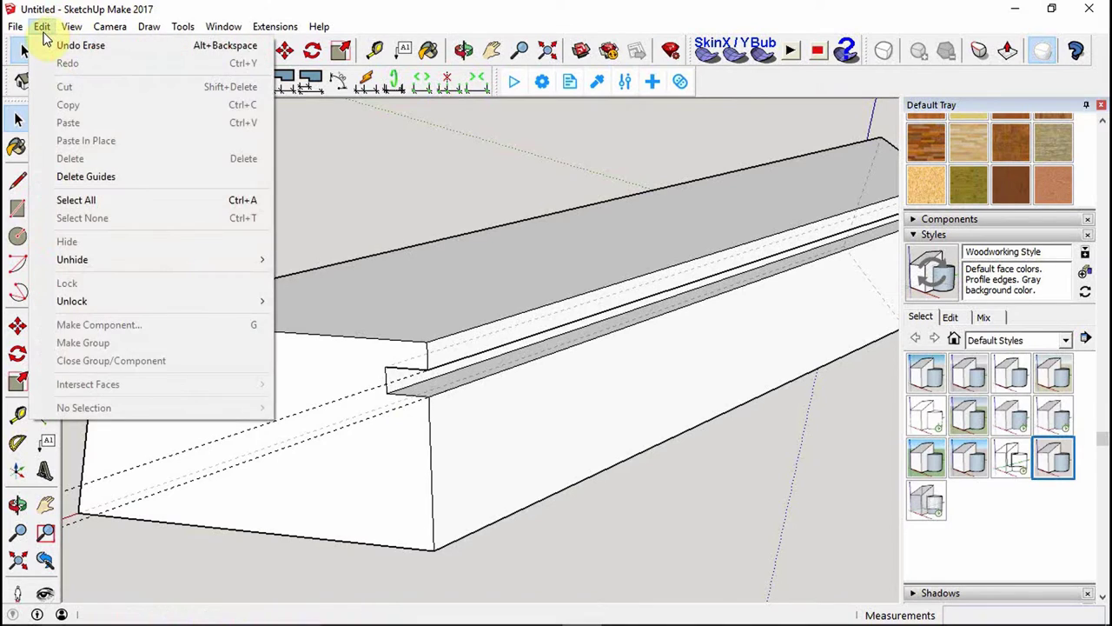
pyautogui.click(99, 174)
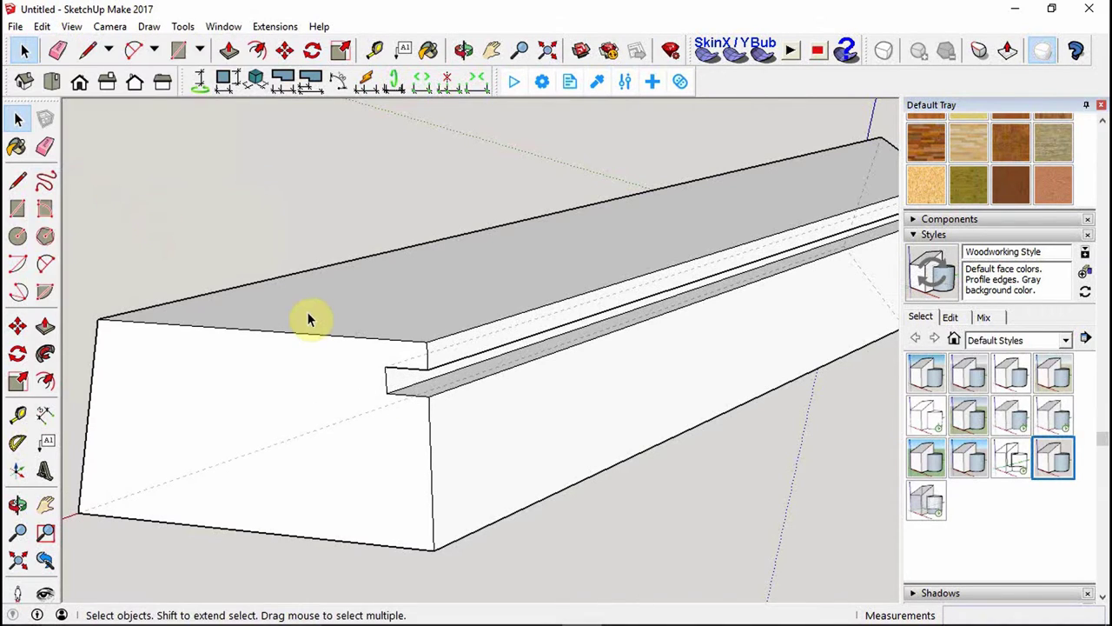
# Place a guide 1/4" above the bottom edge of the block's grooved inner side.
pyautogui.scroll(-2, 318, 320)
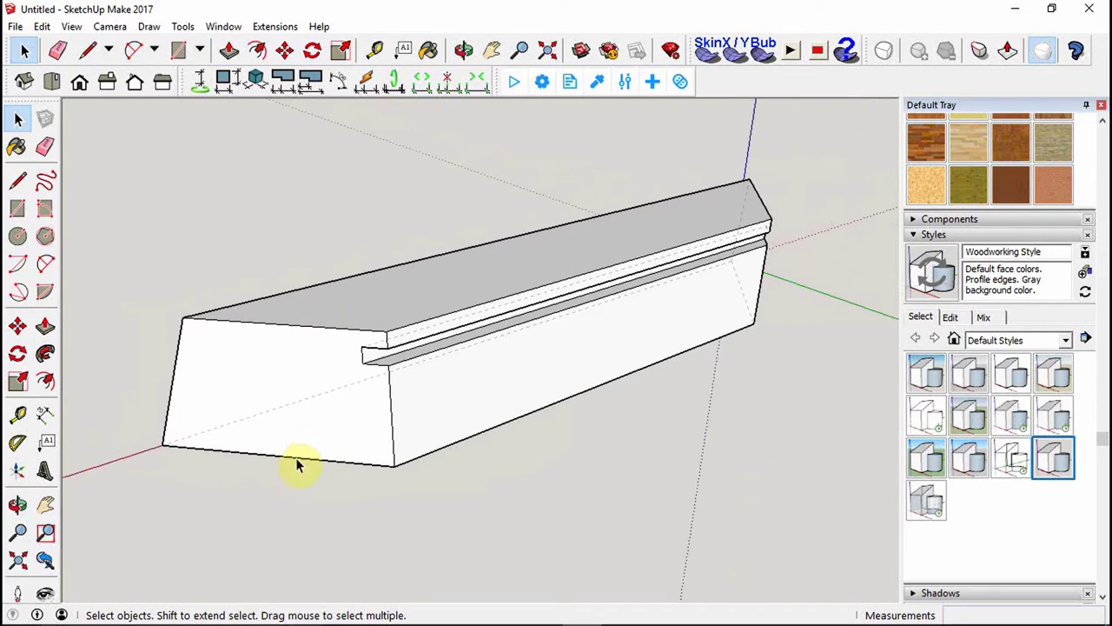
pyautogui.scroll(3, 387, 503)
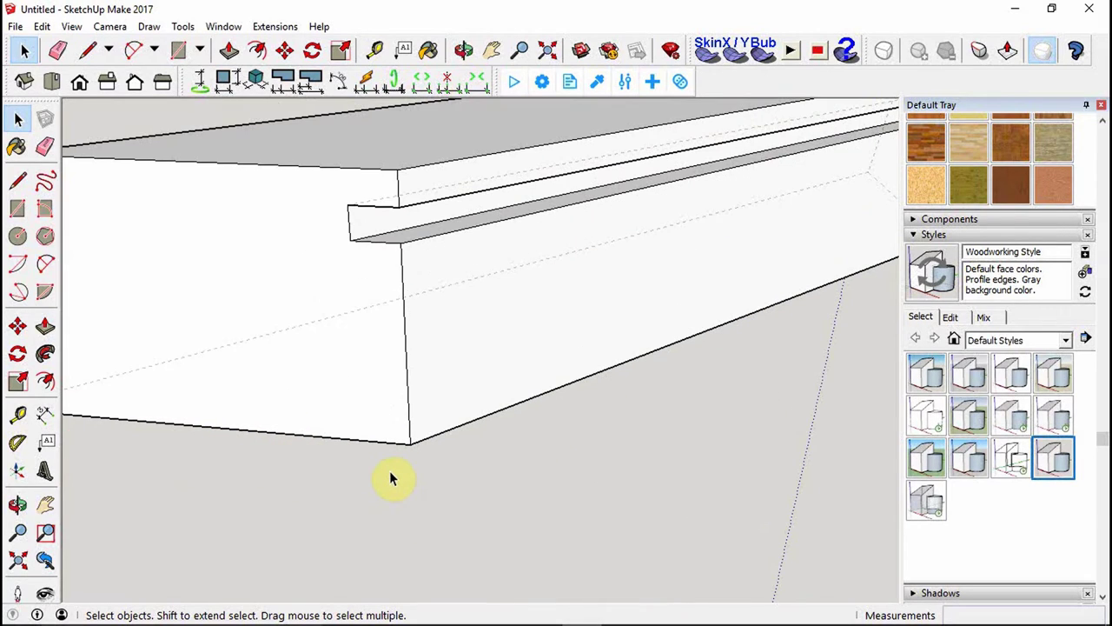
pyautogui.press('t')
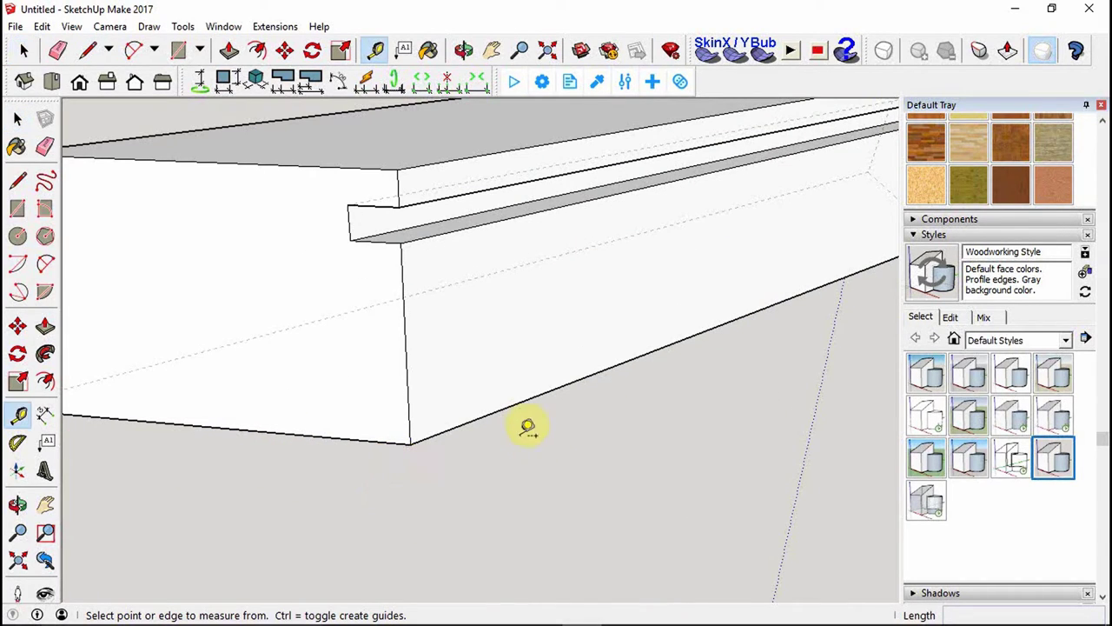
pyautogui.click(521, 398)
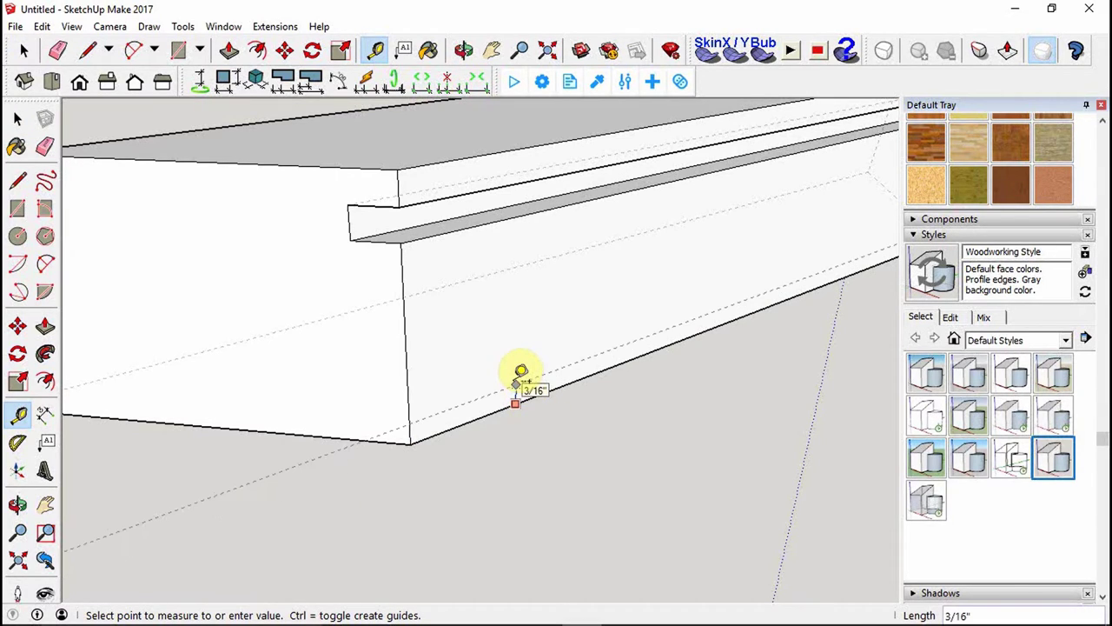
pyautogui.click(520, 369)
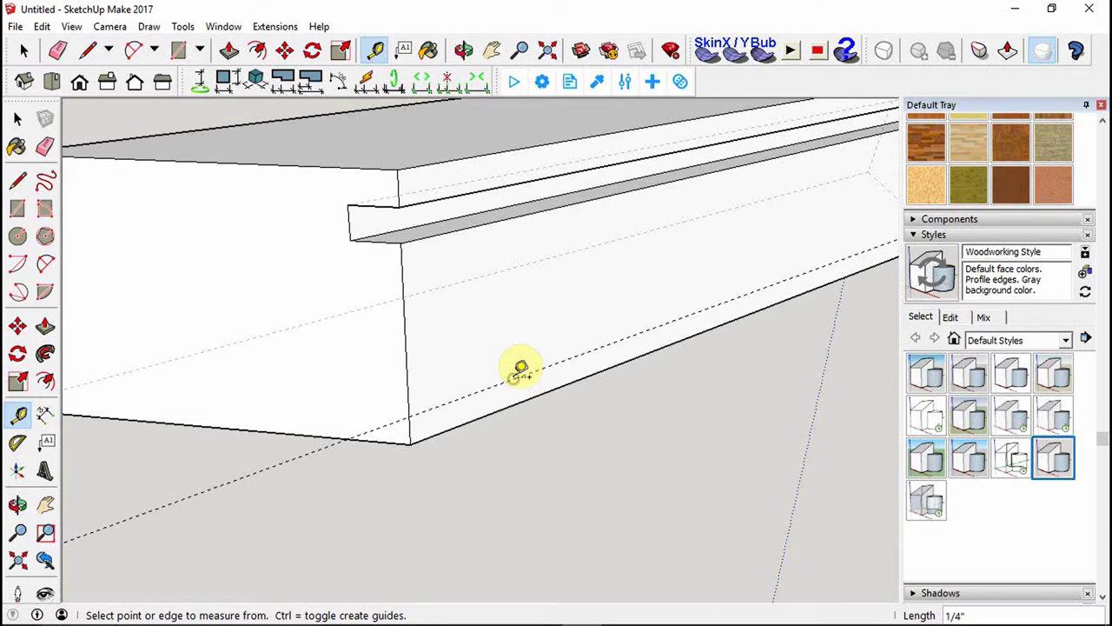
# Draw a line along the guide across the full length of the inner side, splitting off a strip above the bottom edge.
pyautogui.press('l')
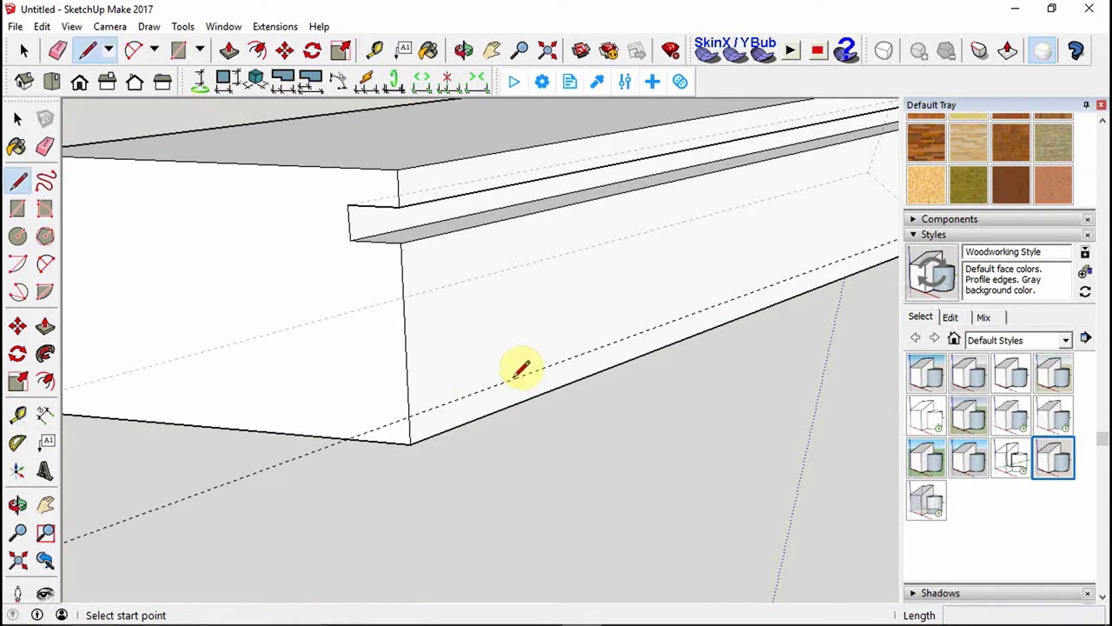
pyautogui.click(409, 415)
pyautogui.scroll(-4, 224, 514)
pyautogui.moveTo(224, 514); pyautogui.dragTo(417, 496, button='middle')
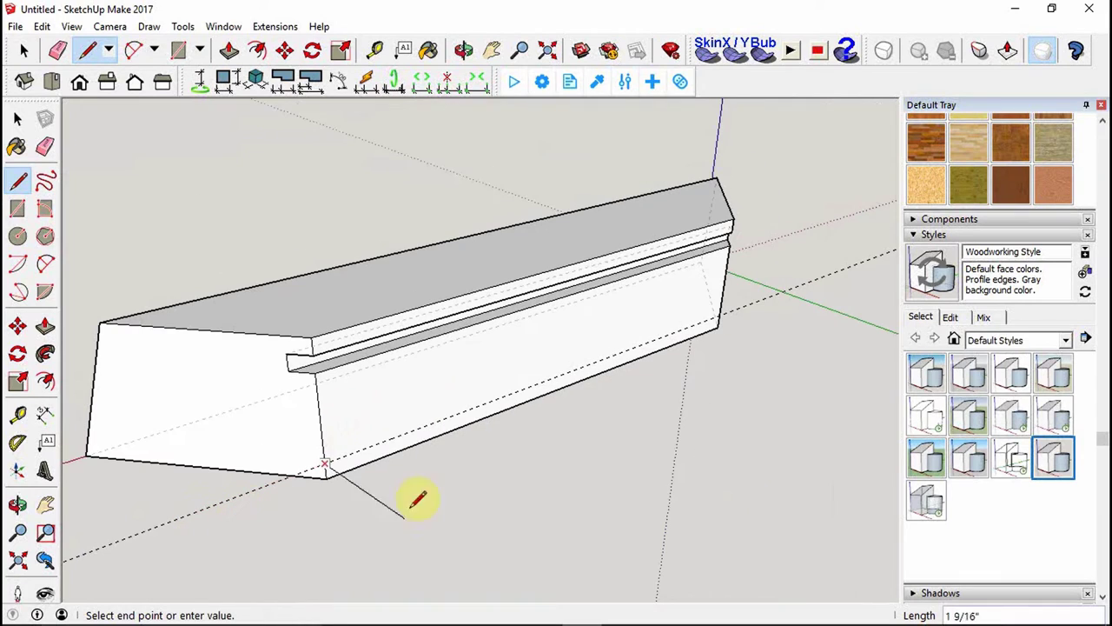
pyautogui.scroll(5, 737, 304)
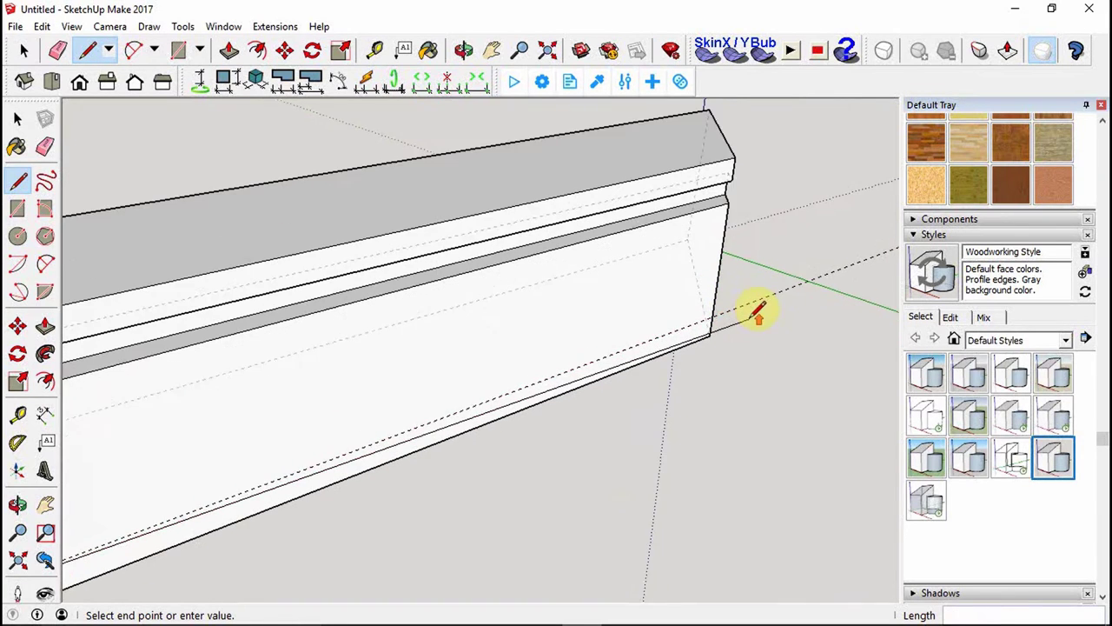
pyautogui.click(708, 307)
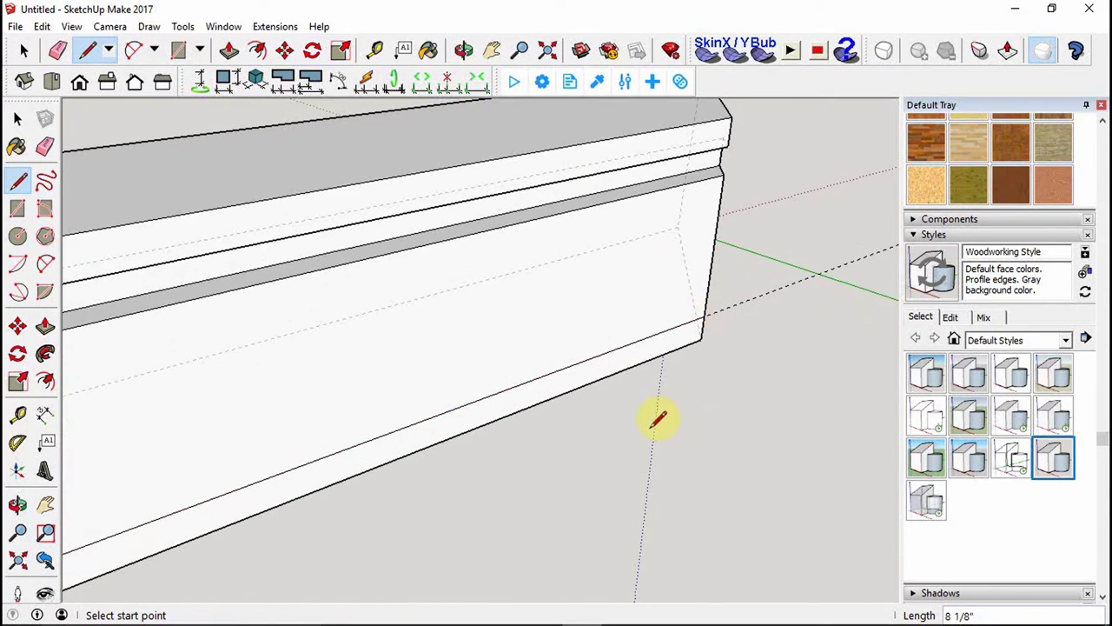
# Push the strip along the inner side's bottom edge 1/4" into the block to form a rabbet.
pyautogui.scroll(-6, 722, 357)
pyautogui.scroll(3, 382, 487)
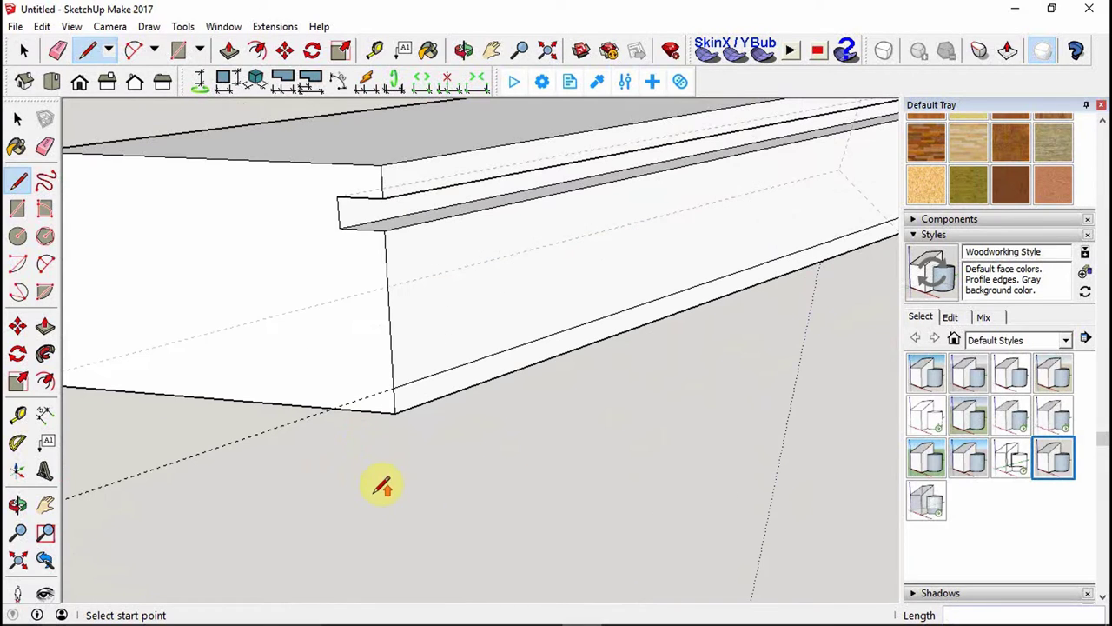
pyautogui.press('p')
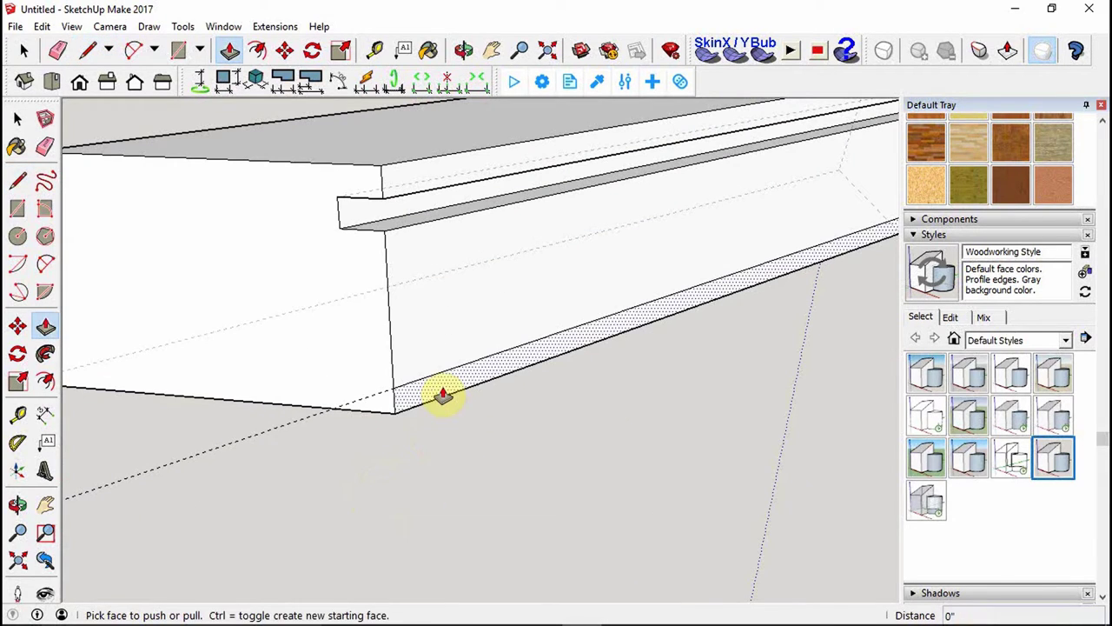
pyautogui.click(442, 391)
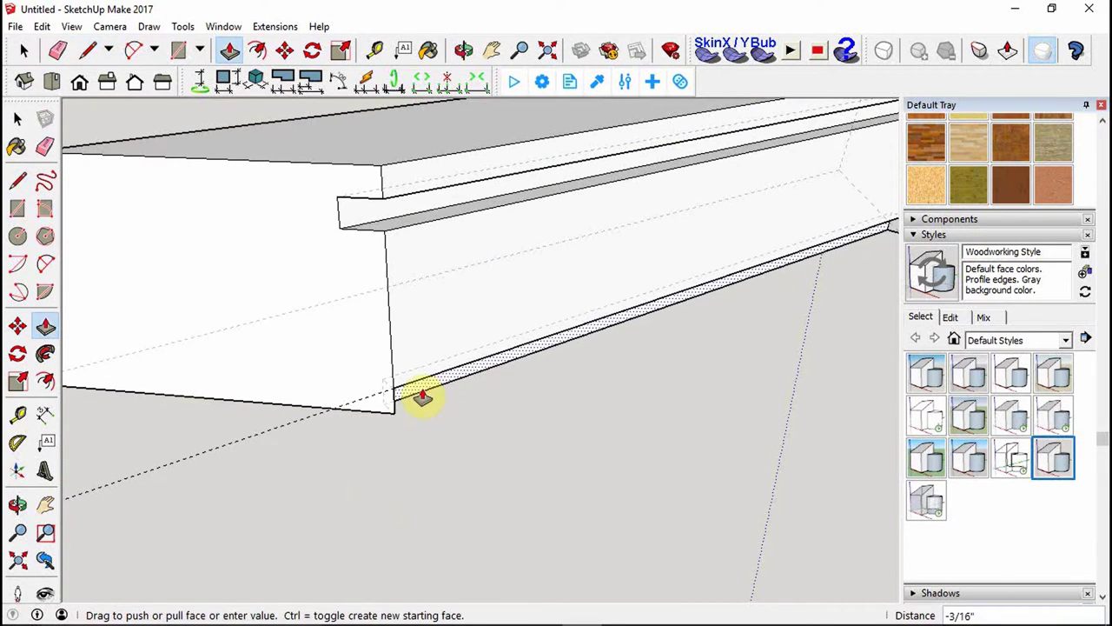
pyautogui.click(419, 397)
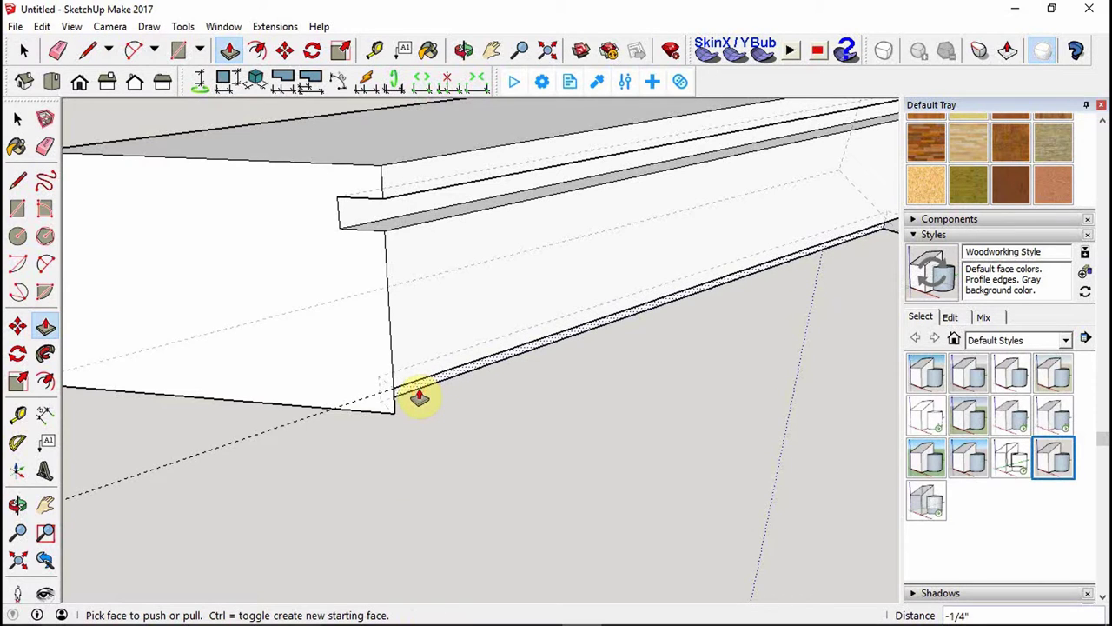
# At the far end, extend the rabbet's upper inner edge to the miter face, connect it to the outer corner, and draw a vertical line down to the bottom edge.
pyautogui.moveTo(419, 397); pyautogui.dragTo(246, 414, button='middle')
pyautogui.press('space')
pyautogui.scroll(1, 286, 339)
pyautogui.scroll(1, 417, 251)
pyautogui.scroll(2, 380, 322)
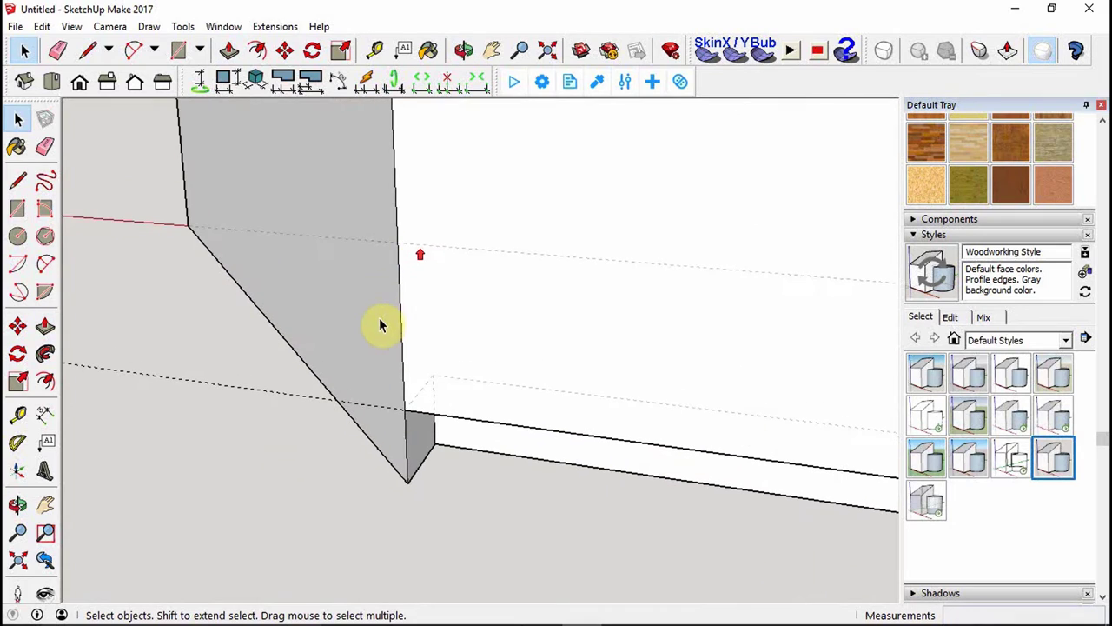
pyautogui.press('l')
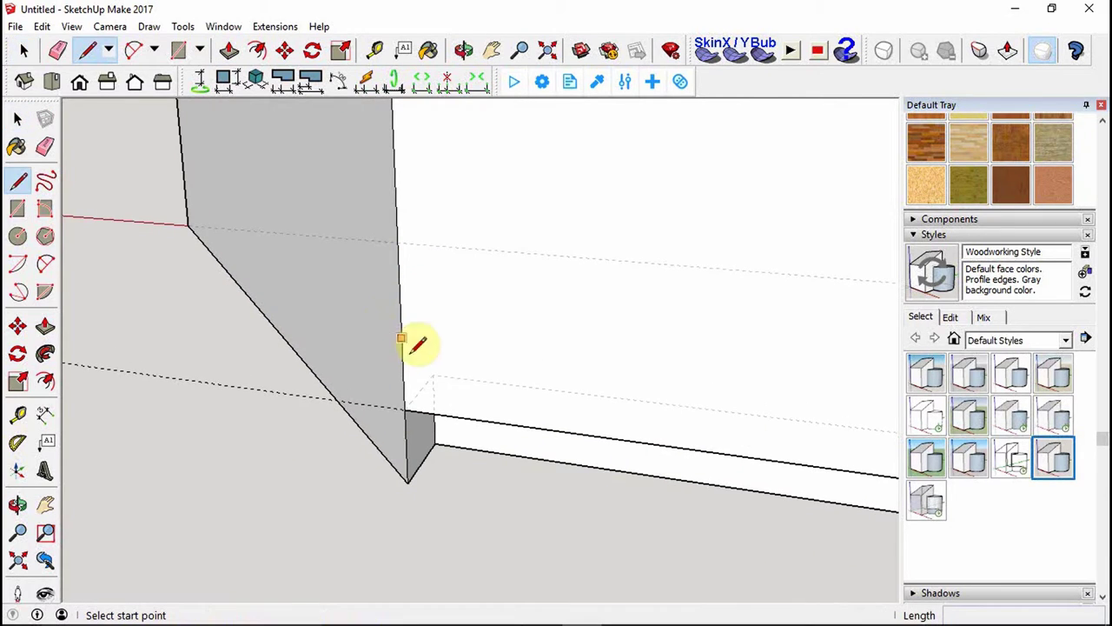
pyautogui.click(433, 374)
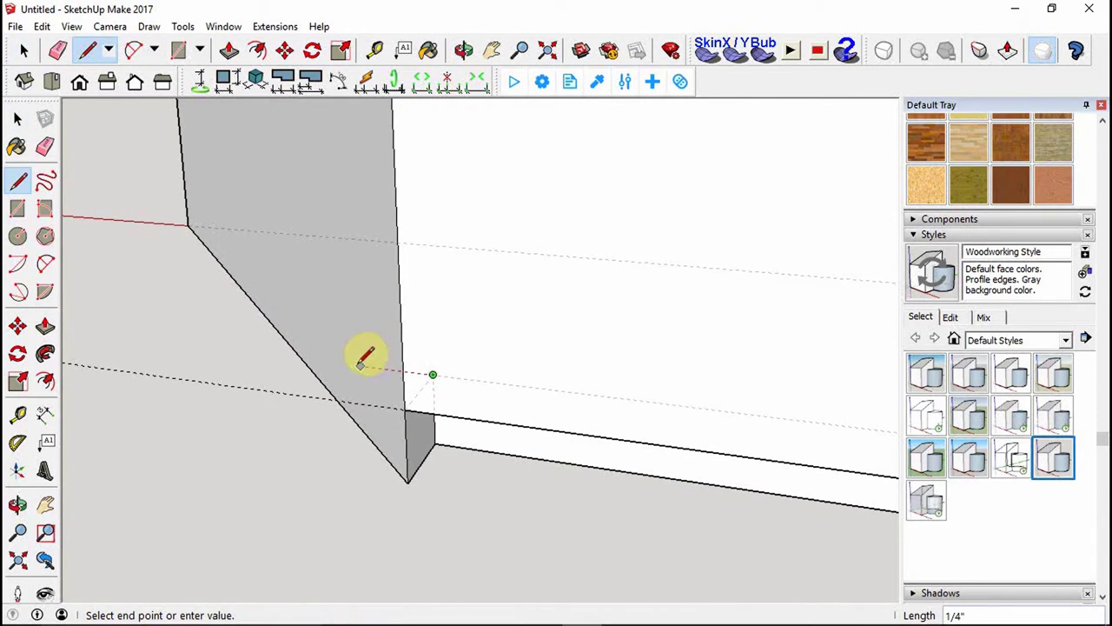
pyautogui.click(360, 366)
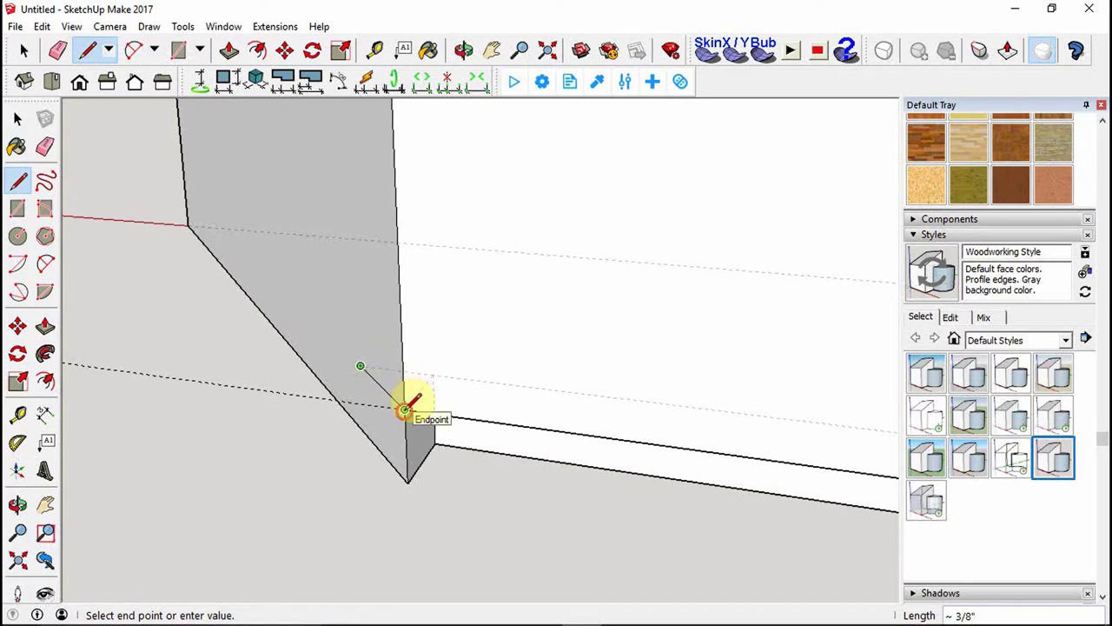
pyautogui.click(405, 409)
pyautogui.click(361, 366)
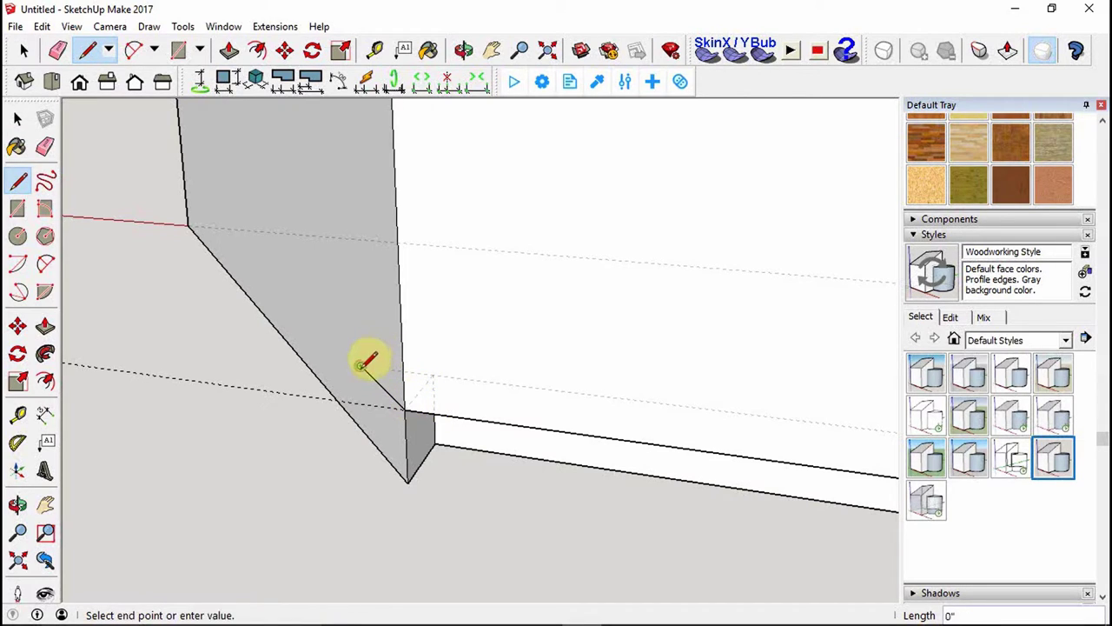
pyautogui.click(365, 432)
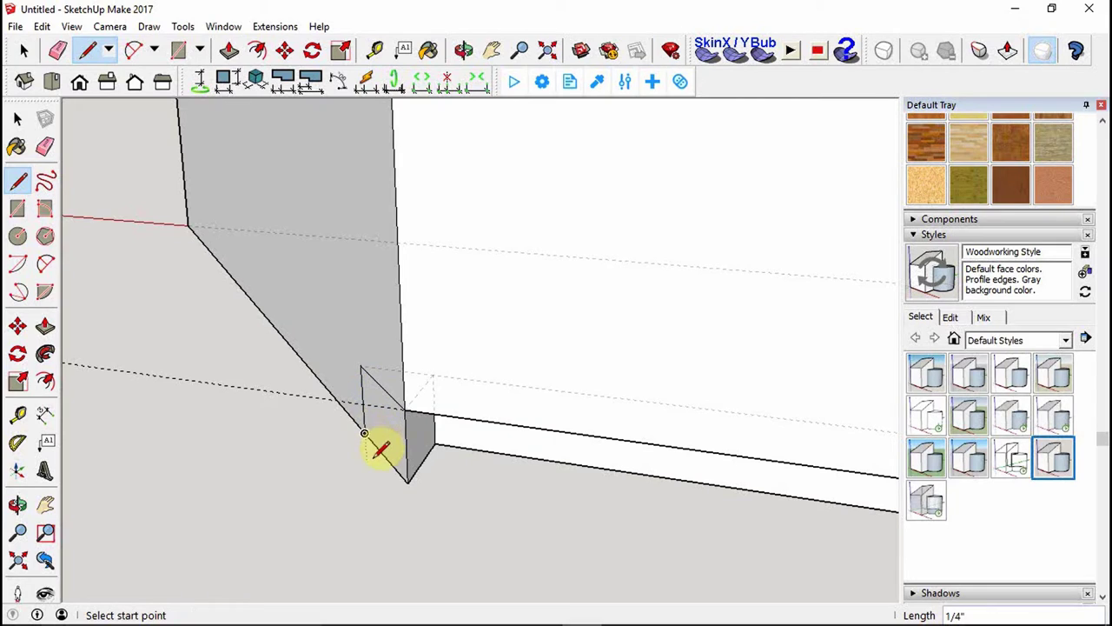
# Connect the foot of the vertical line on the far miter face to the rabbet's lower inner corner along the underside.
pyautogui.press('e')
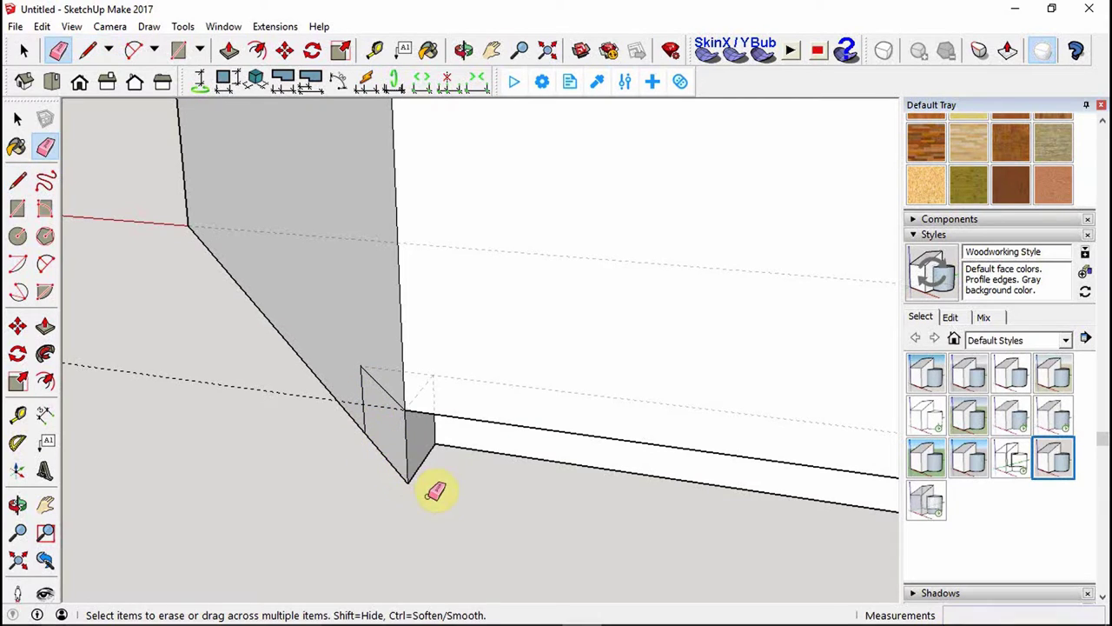
pyautogui.press('l')
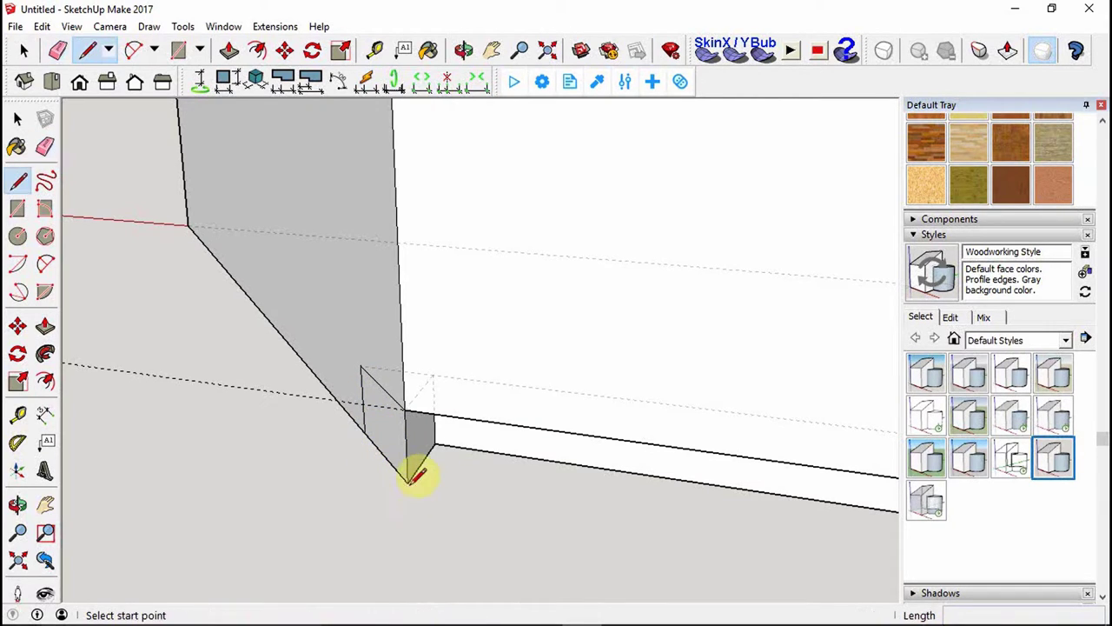
pyautogui.click(366, 432)
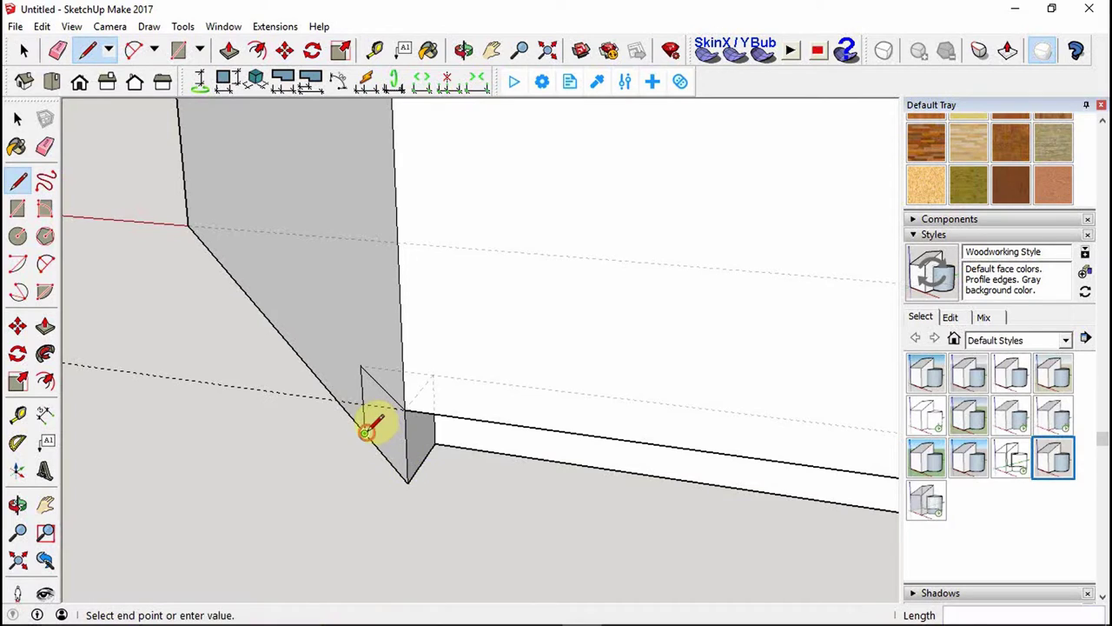
pyautogui.click(442, 434)
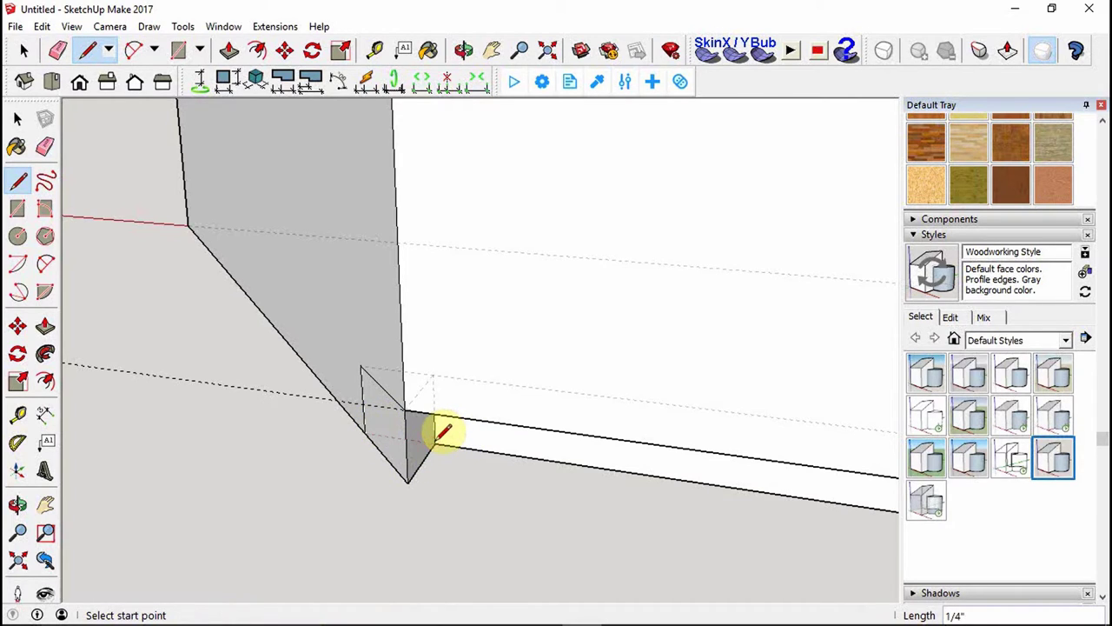
# Erase the leftover corner edges and dividing line at the far end, opening the rabbet through the miter face.
pyautogui.press('e')
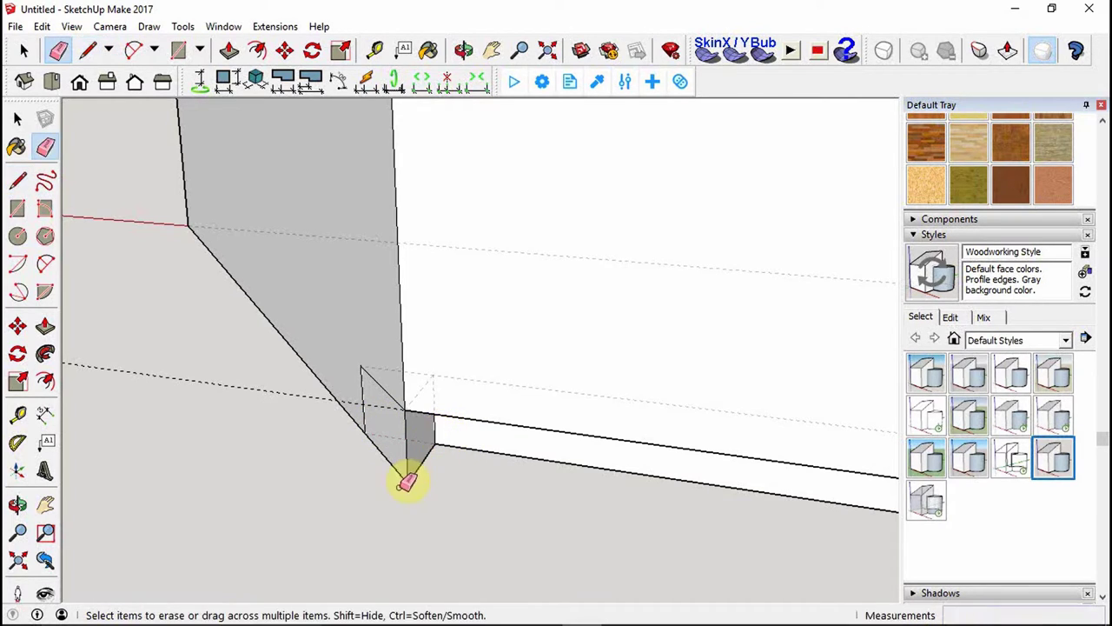
pyautogui.click(414, 468)
pyautogui.moveTo(418, 462)
pyautogui.mouseDown()
pyautogui.moveTo(385, 461)
pyautogui.moveTo(415, 430)
pyautogui.mouseUp()
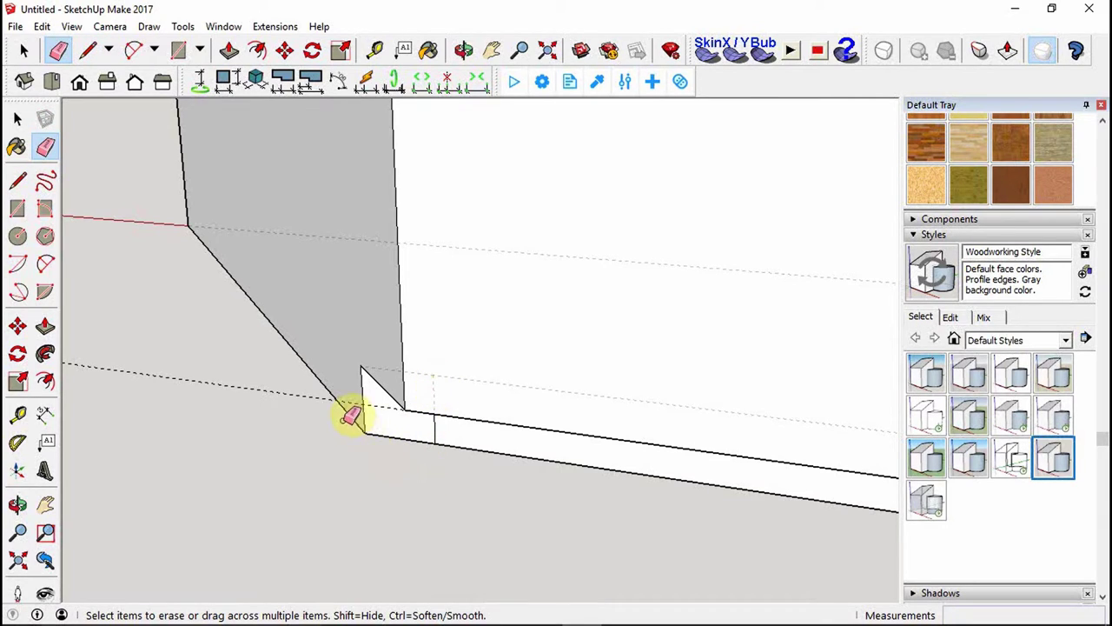
pyautogui.click(435, 427)
# At the opposite end, extend the rabbet's upper inner edge onto the miter face and draw a 1/4" vertical line down to the bottom edge.
pyautogui.moveTo(379, 461); pyautogui.dragTo(322, 428, button='middle')
pyautogui.scroll(-8, 317, 422)
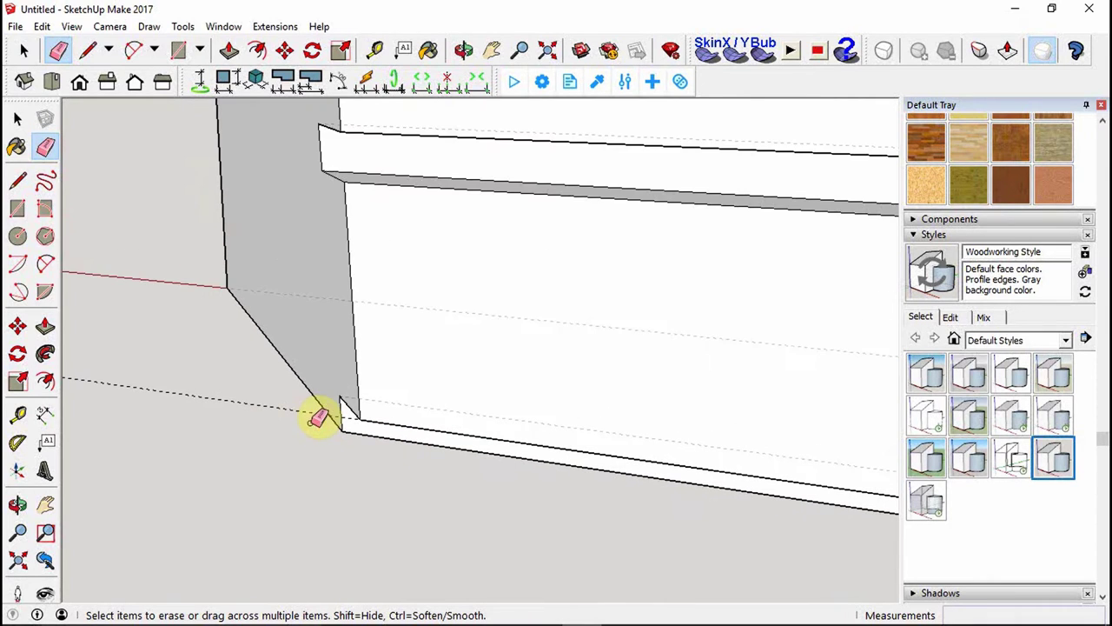
pyautogui.press('l')
pyautogui.scroll(-3, 491, 432)
pyautogui.scroll(10, 539, 430)
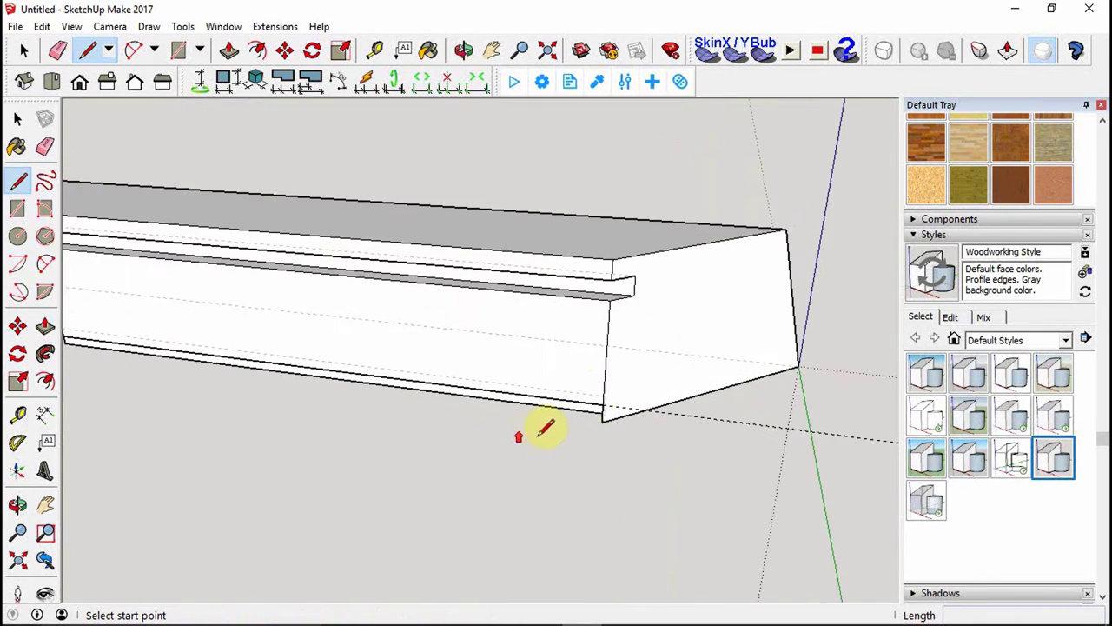
pyautogui.moveTo(643, 404); pyautogui.dragTo(735, 430, button='middle')
pyautogui.click(595, 360)
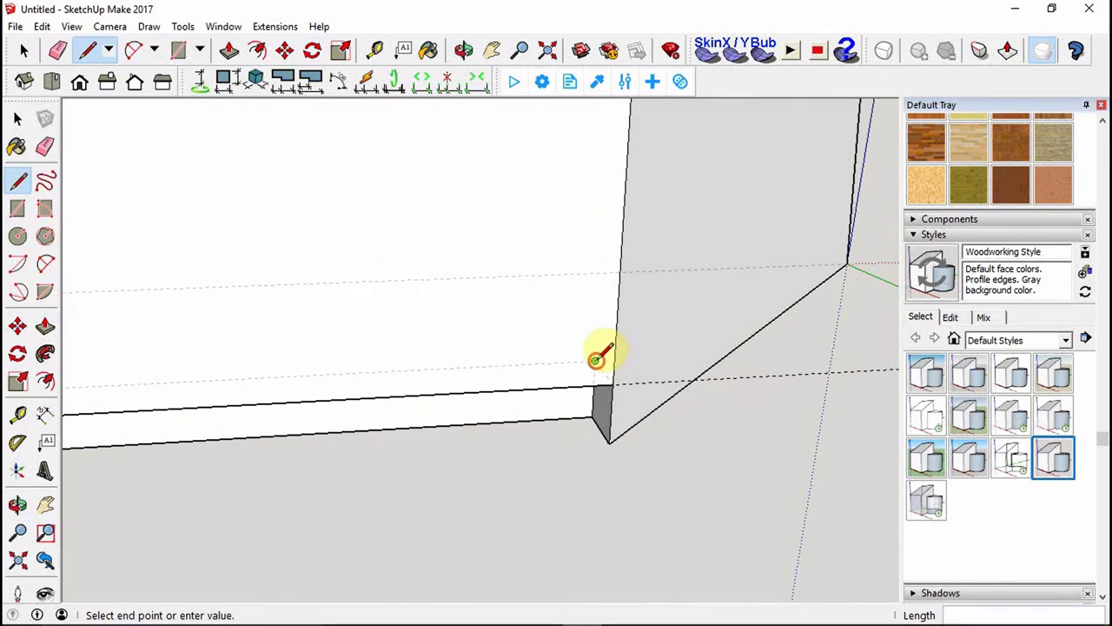
pyautogui.click(654, 357)
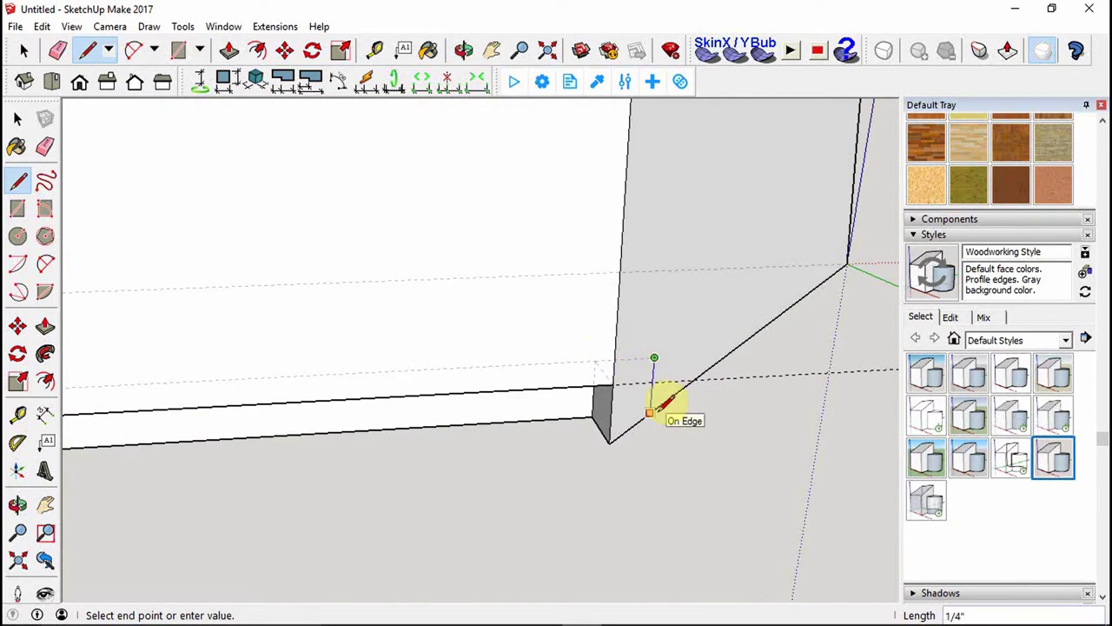
pyautogui.click(650, 412)
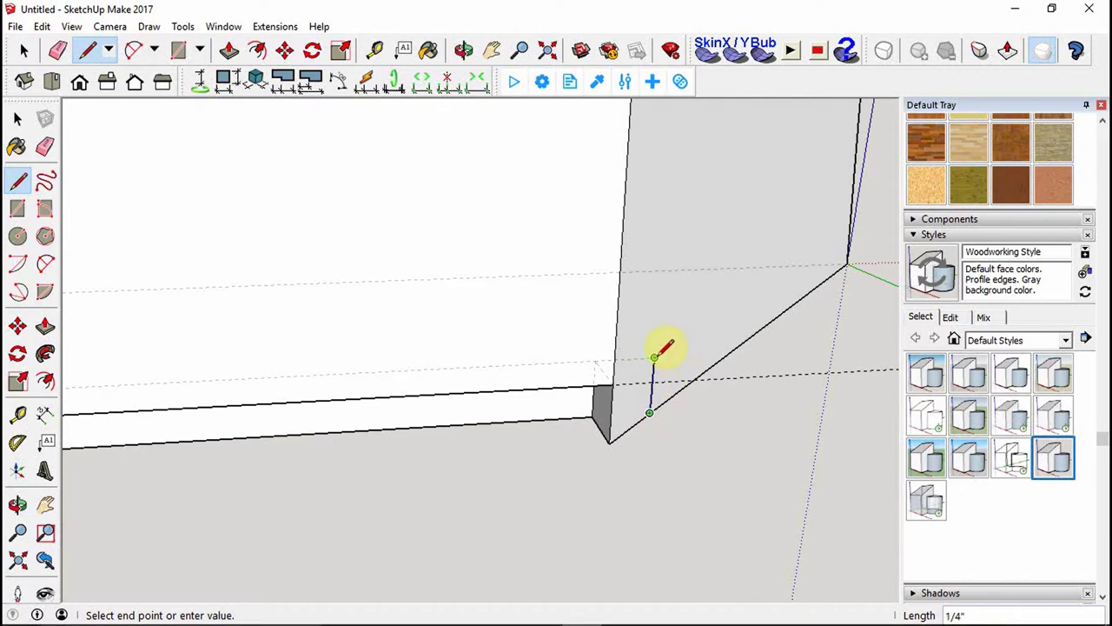
pyautogui.press('Escape')
# Connect the vertical line's top to the rabbet's outer upper corner and its foot to the lower inner corner along the underside.
pyautogui.click(612, 383)
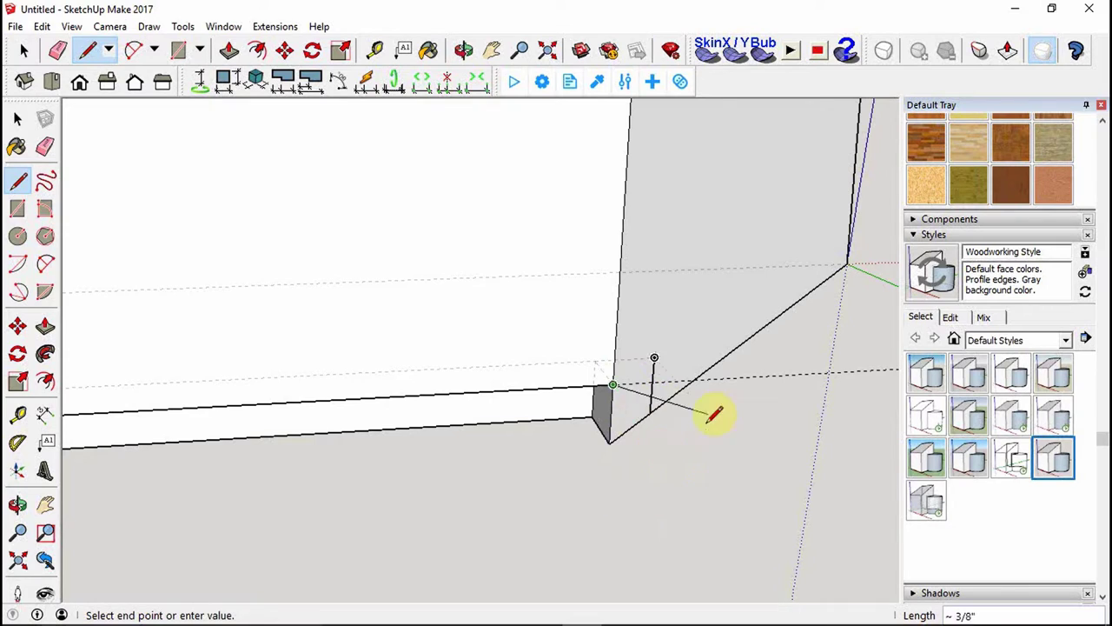
pyautogui.click(655, 357)
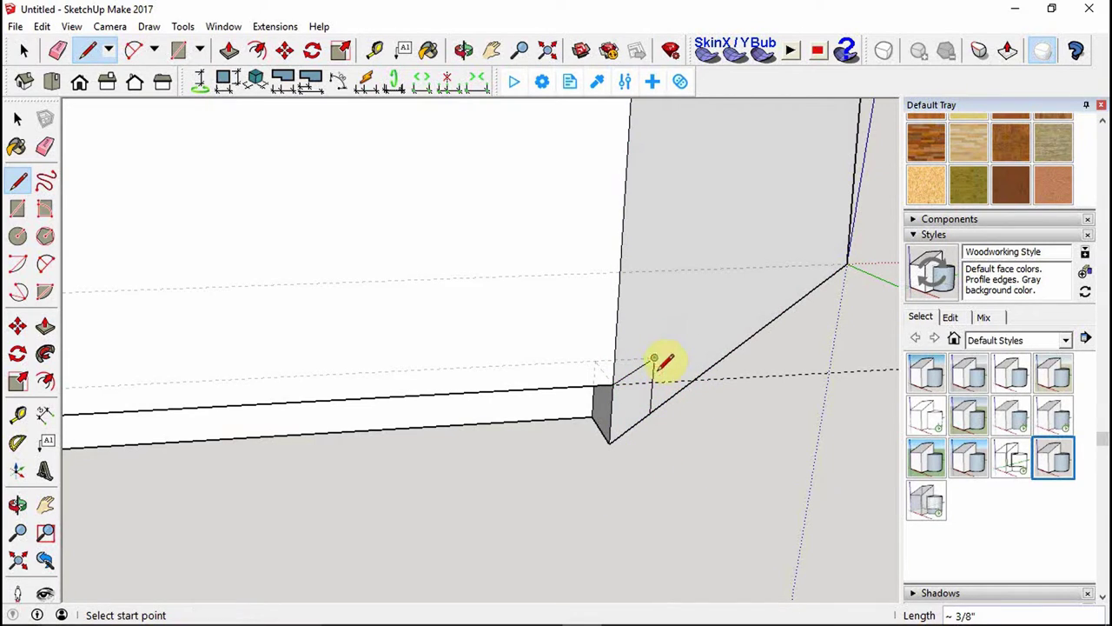
pyautogui.click(651, 412)
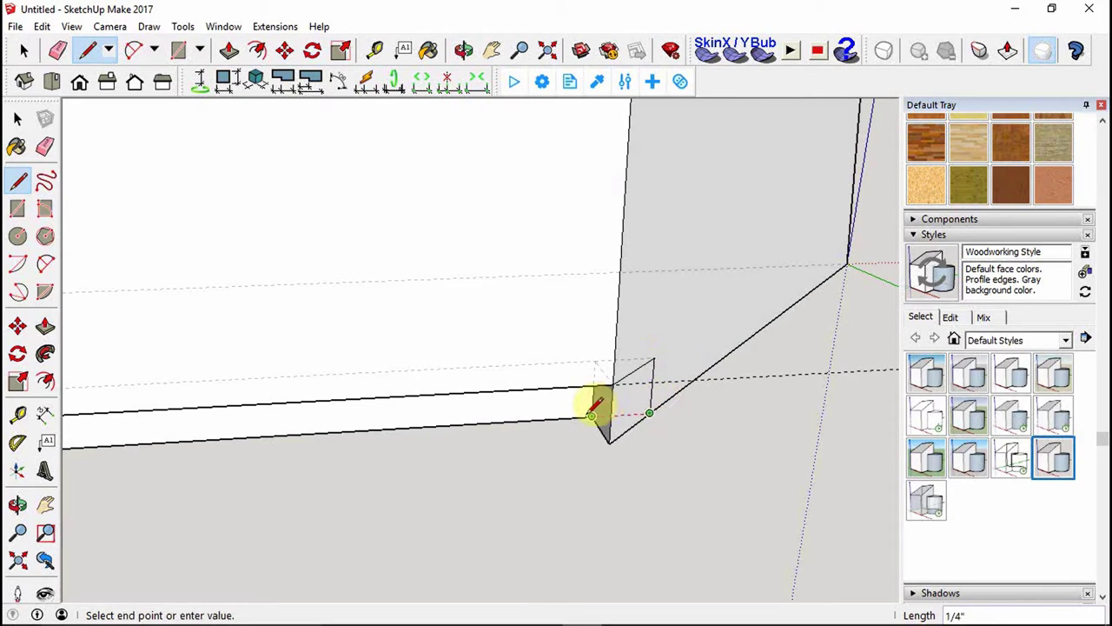
pyautogui.click(592, 416)
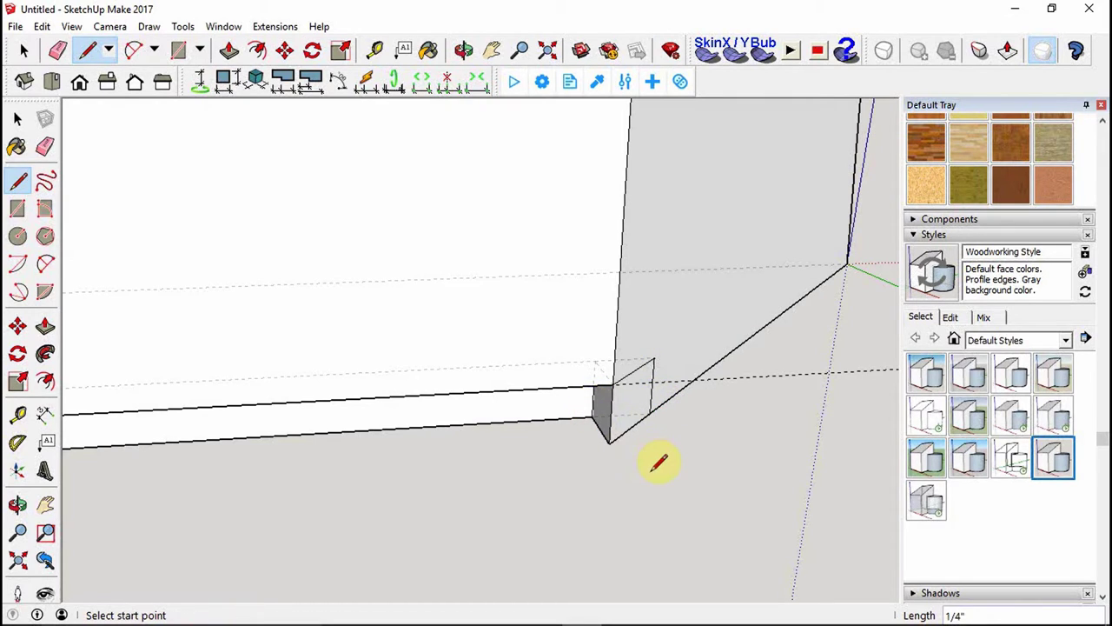
# Erase the leftover corner edges at this end so the rabbet runs out through the miter face.
pyautogui.press('e')
pyautogui.moveTo(641, 427); pyautogui.dragTo(591, 437)
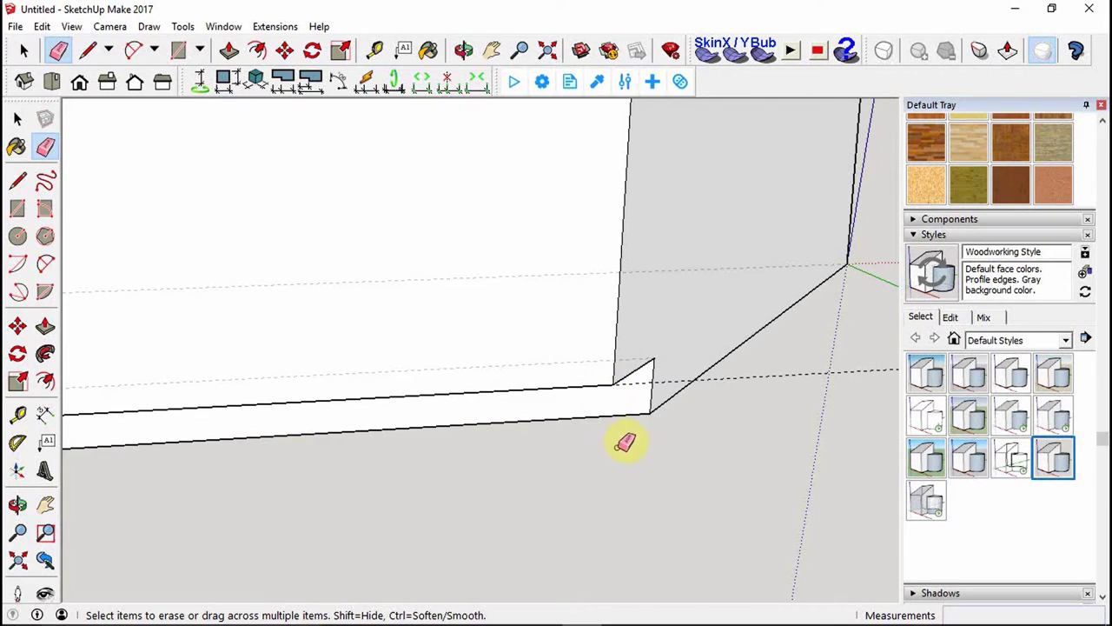
pyautogui.scroll(-5, 634, 443)
pyautogui.press('space')
pyautogui.moveTo(514, 478); pyautogui.dragTo(581, 475, button='middle')
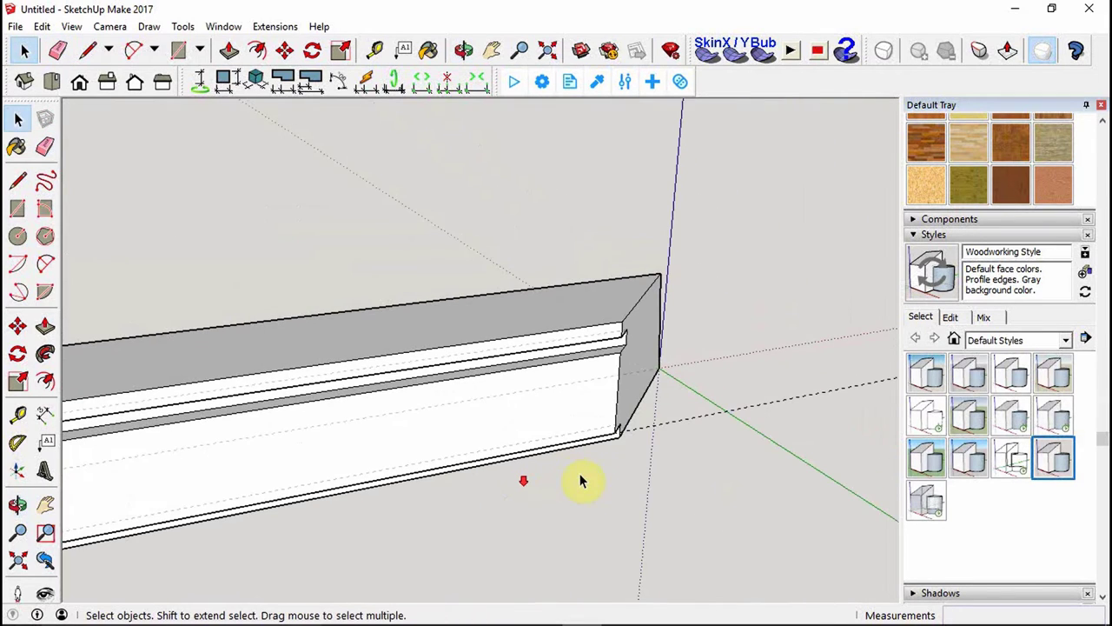
# Delete all construction guides from the model.
pyautogui.scroll(-4, 571, 385)
pyautogui.moveTo(571, 385); pyautogui.dragTo(591, 462, button='middle')
pyautogui.scroll(4, 347, 462)
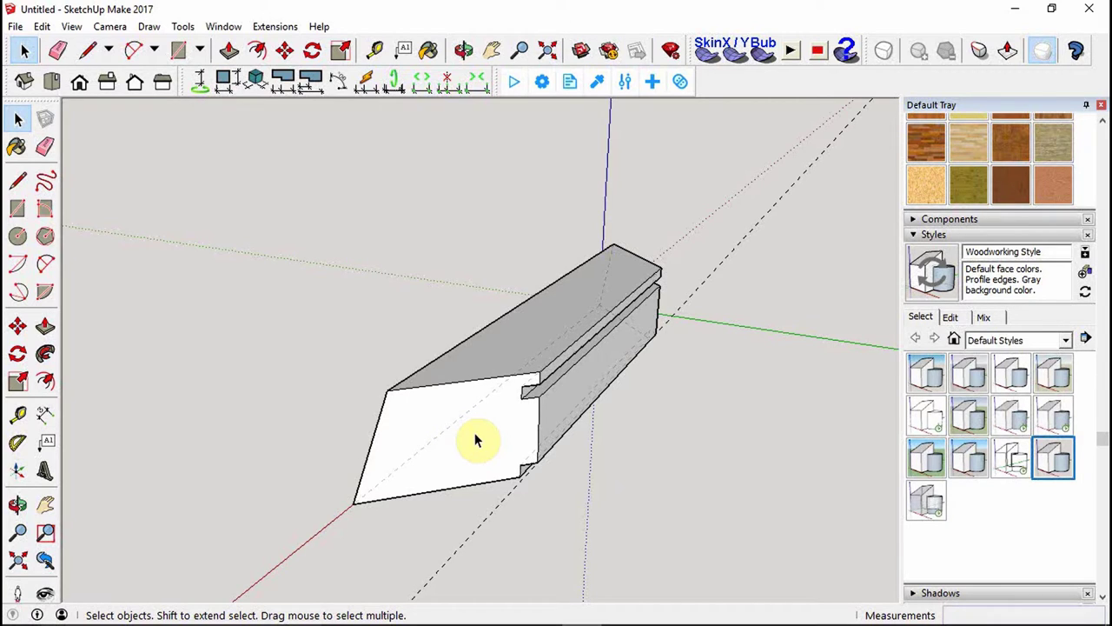
pyautogui.click(42, 26)
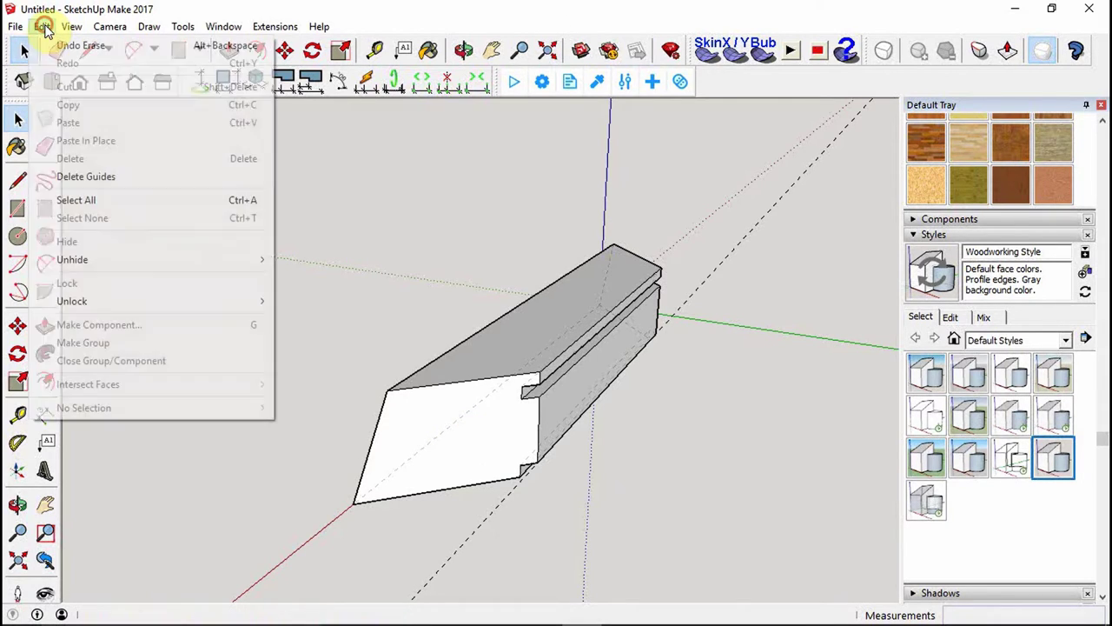
pyautogui.click(88, 179)
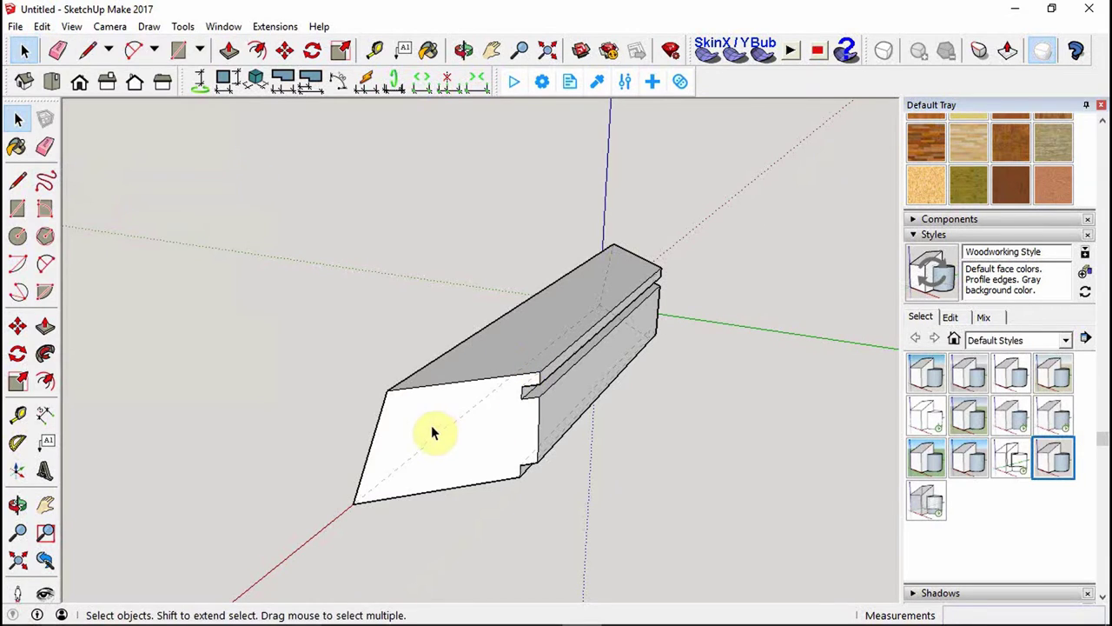
pyautogui.moveTo(432, 432); pyautogui.dragTo(475, 436, button='middle')
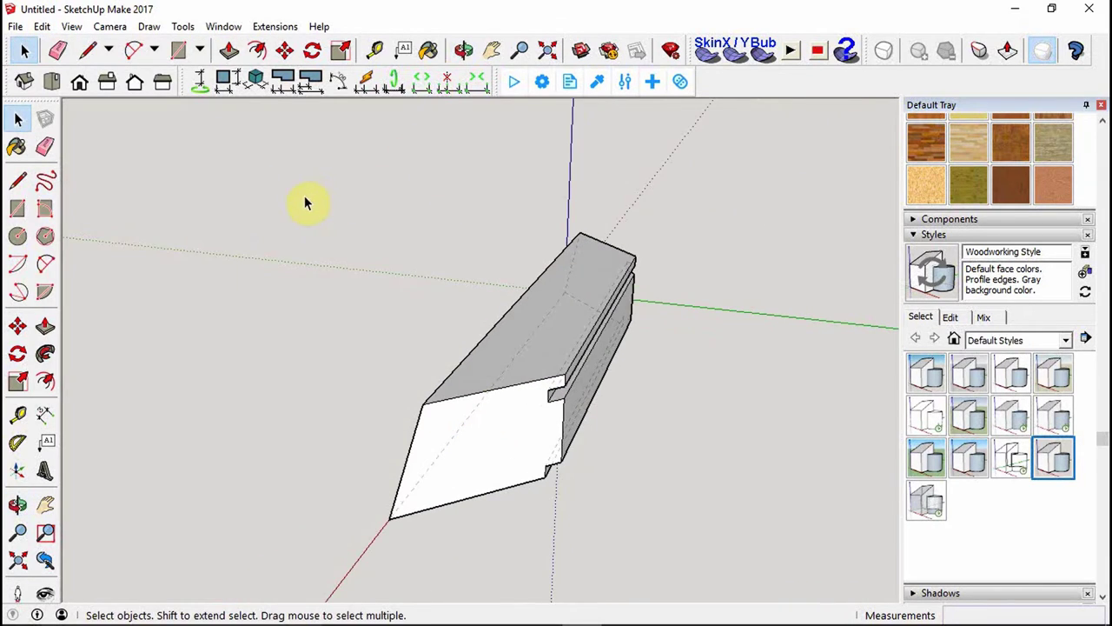
pyautogui.moveTo(300, 199); pyautogui.dragTo(741, 541)
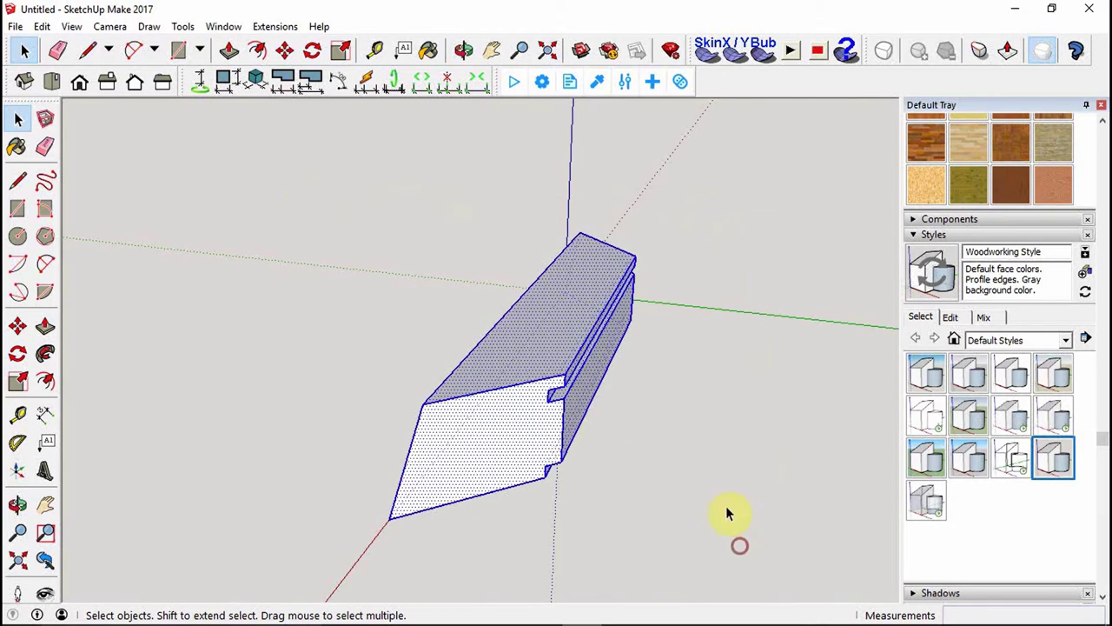
pyautogui.rightClick(531, 375)
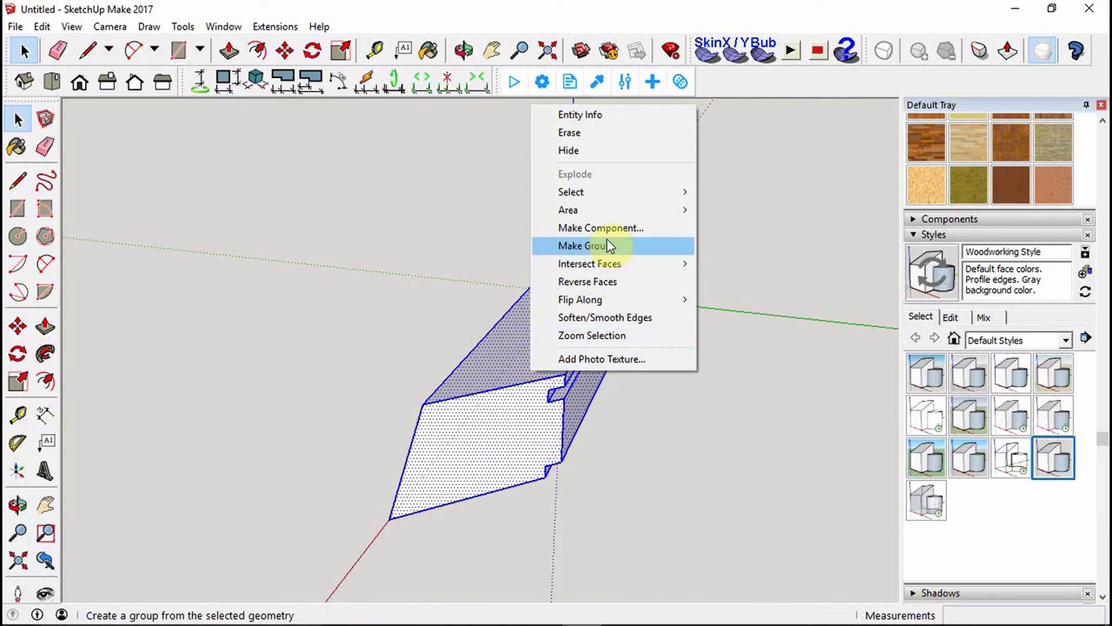
pyautogui.click(333, 327)
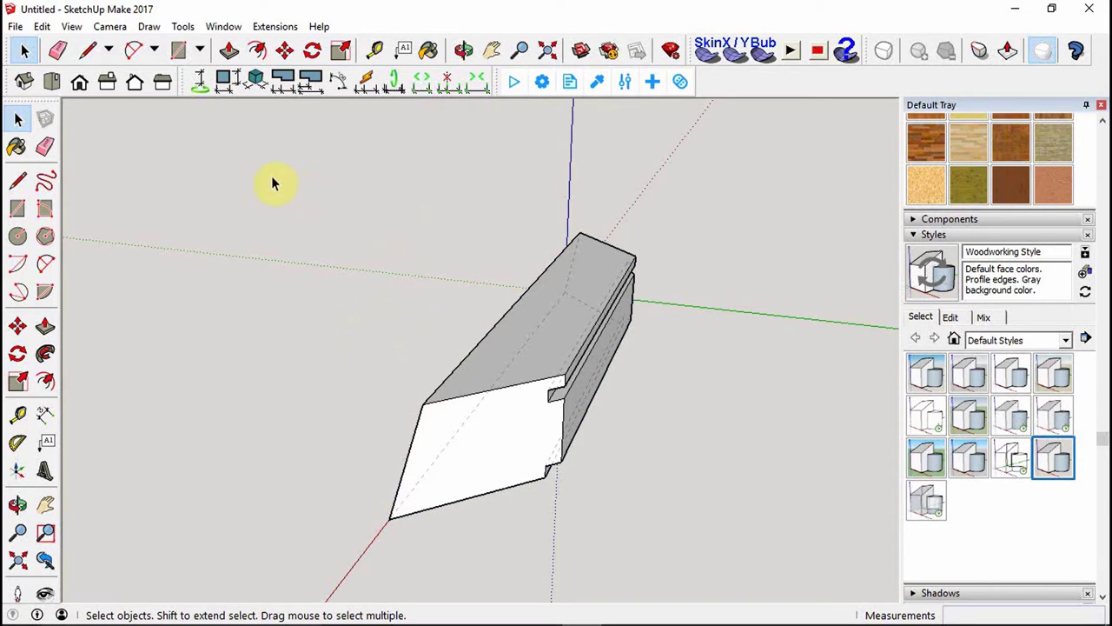
pyautogui.moveTo(272, 176); pyautogui.dragTo(740, 545)
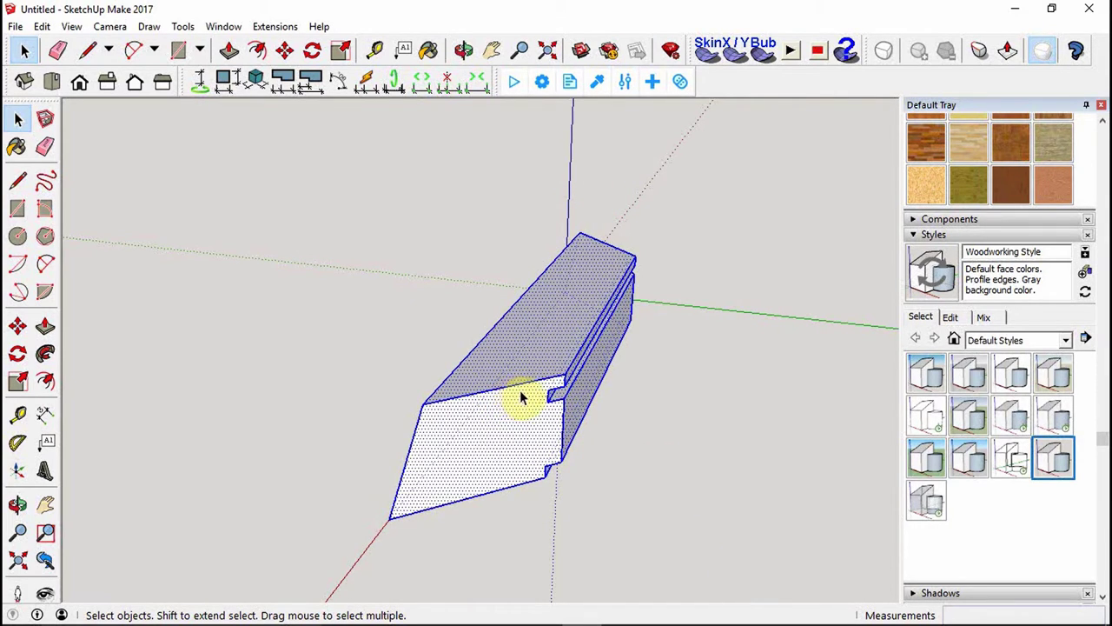
pyautogui.doubleClick(510, 454)
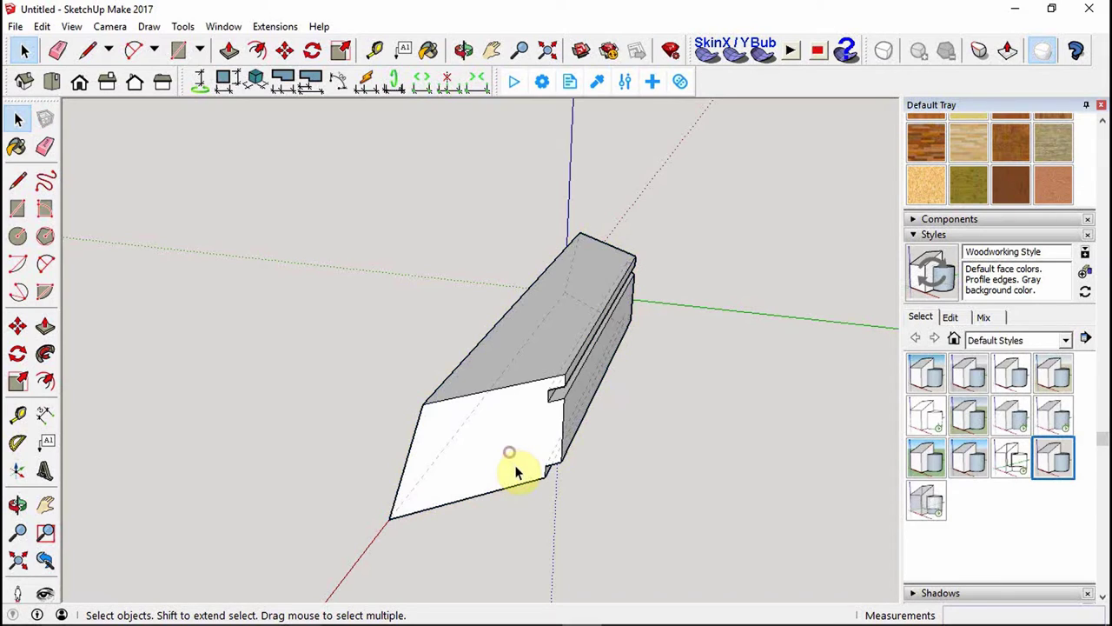
pyautogui.click(490, 448)
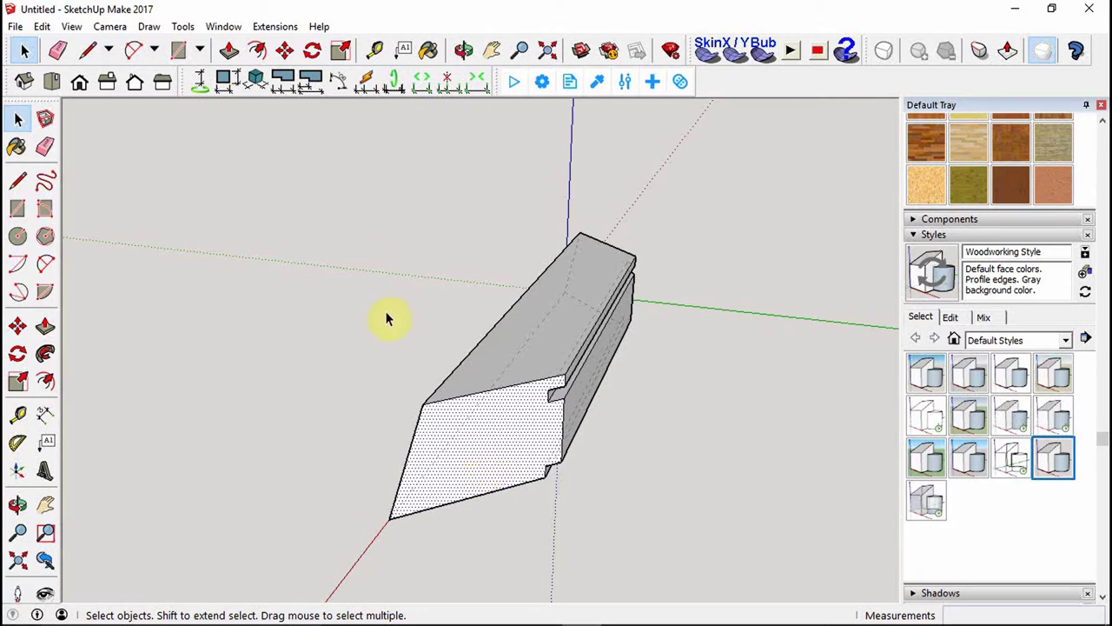
# Select the whole mitered block and make it a group.
pyautogui.moveTo(295, 189); pyautogui.dragTo(746, 567)
pyautogui.rightClick(485, 433)
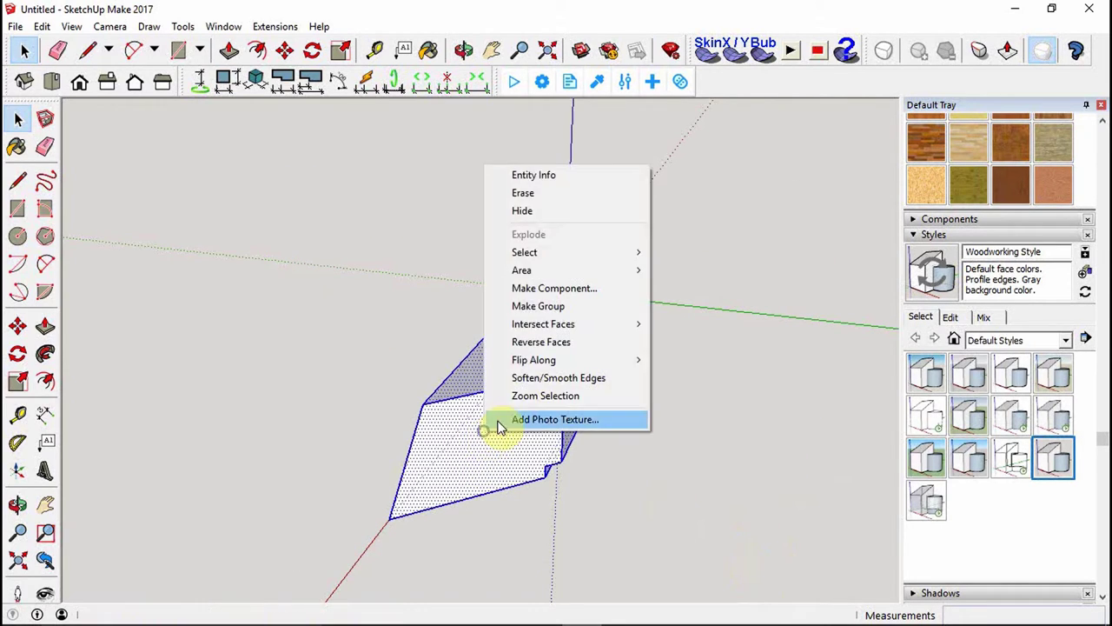
pyautogui.click(560, 311)
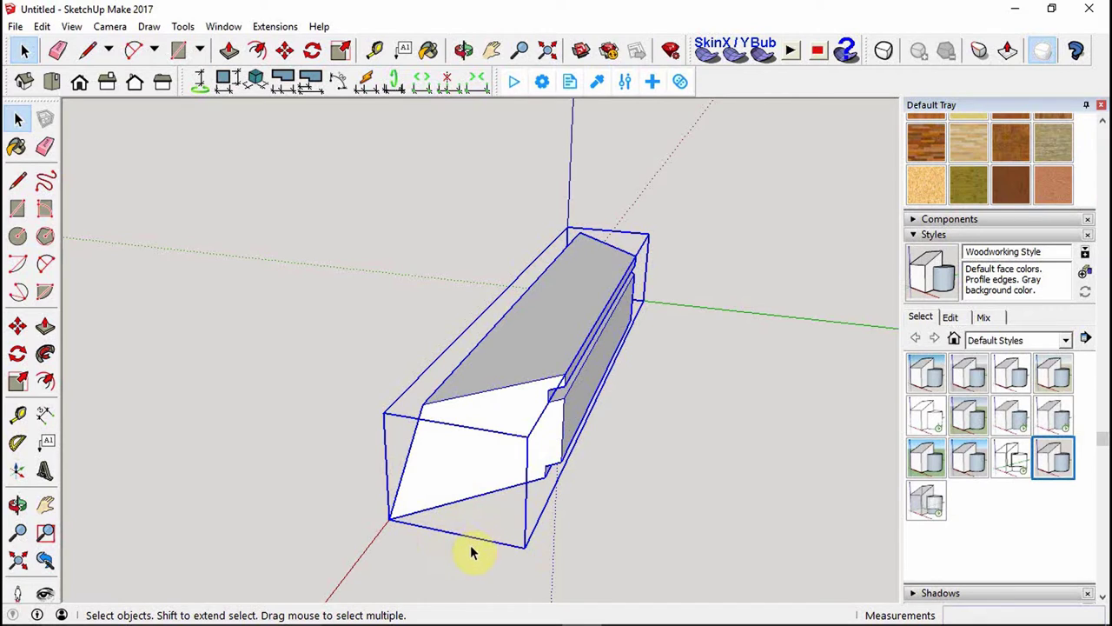
# Rotate a copy of the grouped block 90° in the horizontal plane about its top inner miter corner, aligned to the inner top edge.
pyautogui.moveTo(472, 553); pyautogui.dragTo(467, 528, button='middle')
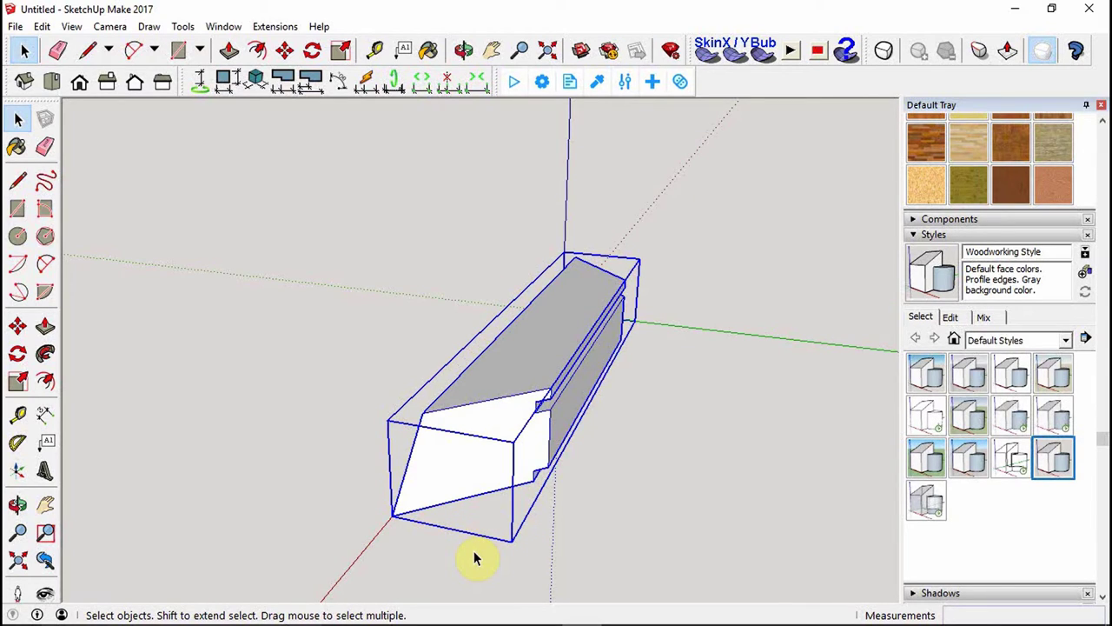
pyautogui.press('q')
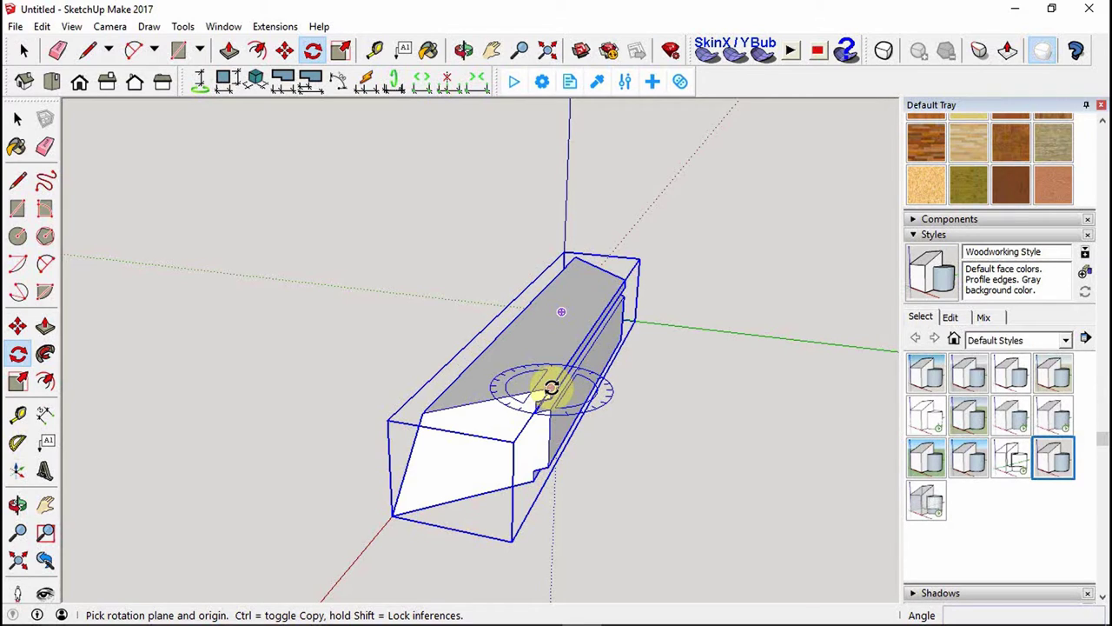
pyautogui.click(551, 387)
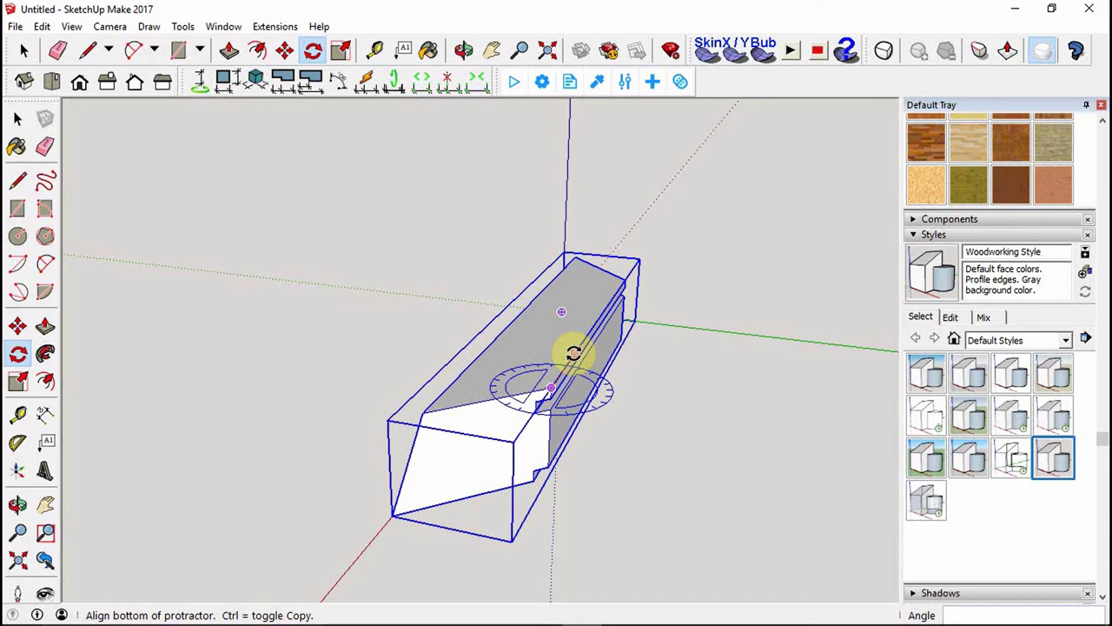
pyautogui.click(574, 354)
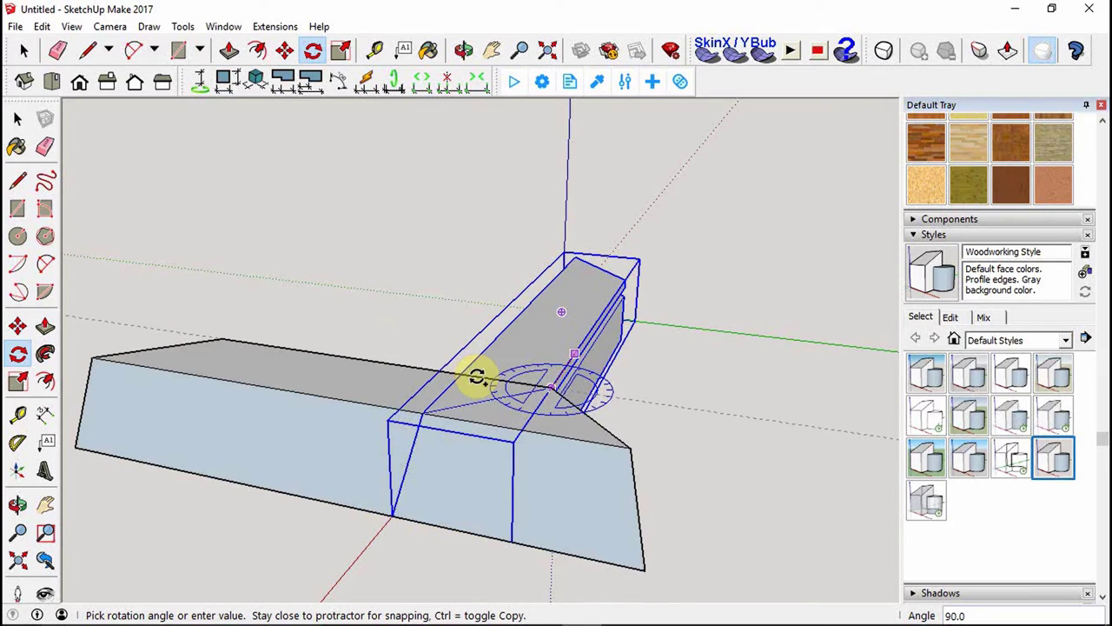
pyautogui.click(476, 376)
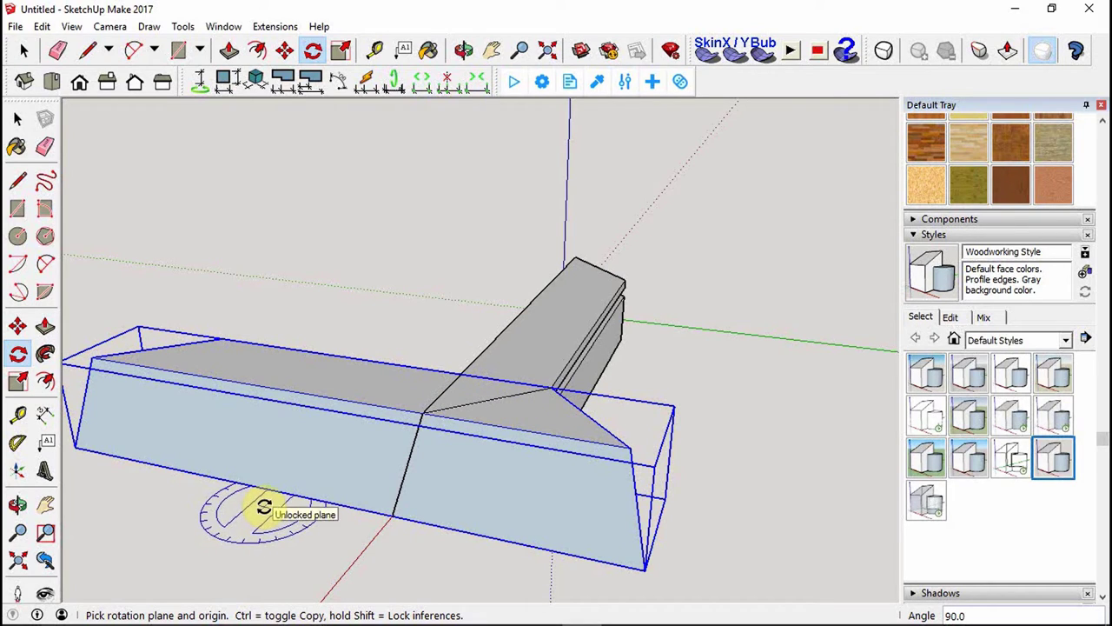
# Move the rotated copy 8 1/8" by its far top inner corner onto the original's top inner corner, closing the miter joint, and deselect it.
pyautogui.press('m')
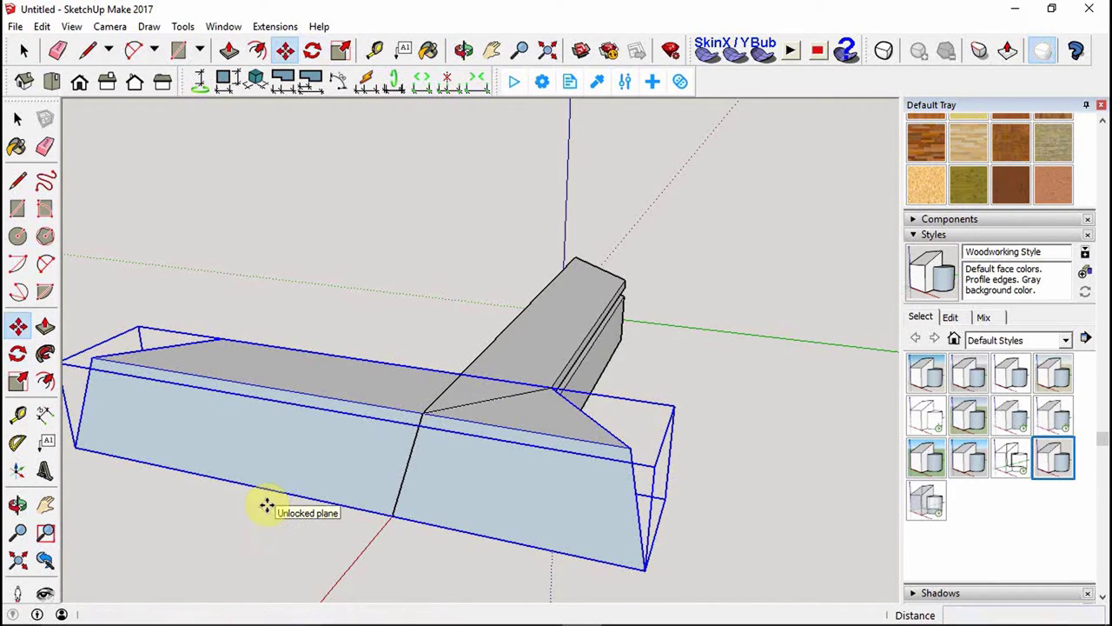
pyautogui.click(223, 338)
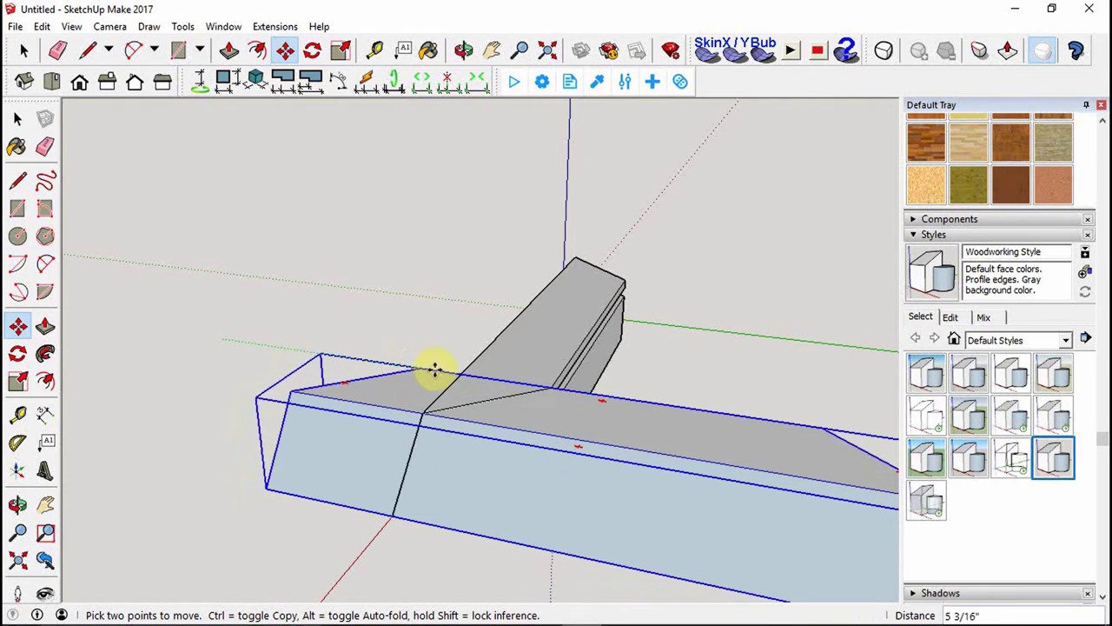
pyautogui.click(552, 387)
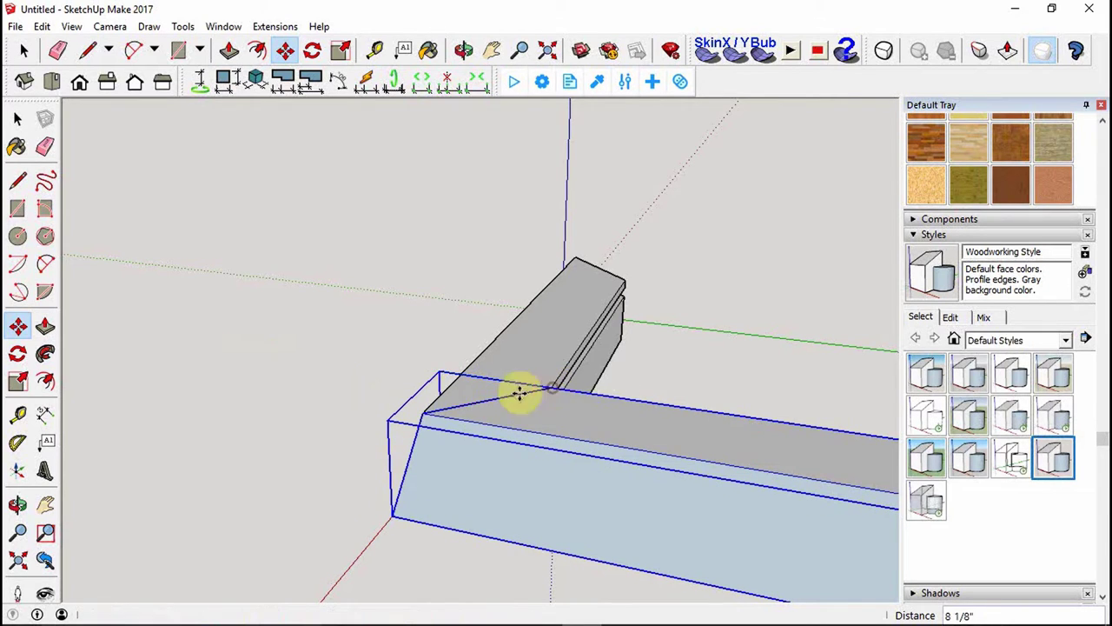
pyautogui.scroll(-5, 360, 301)
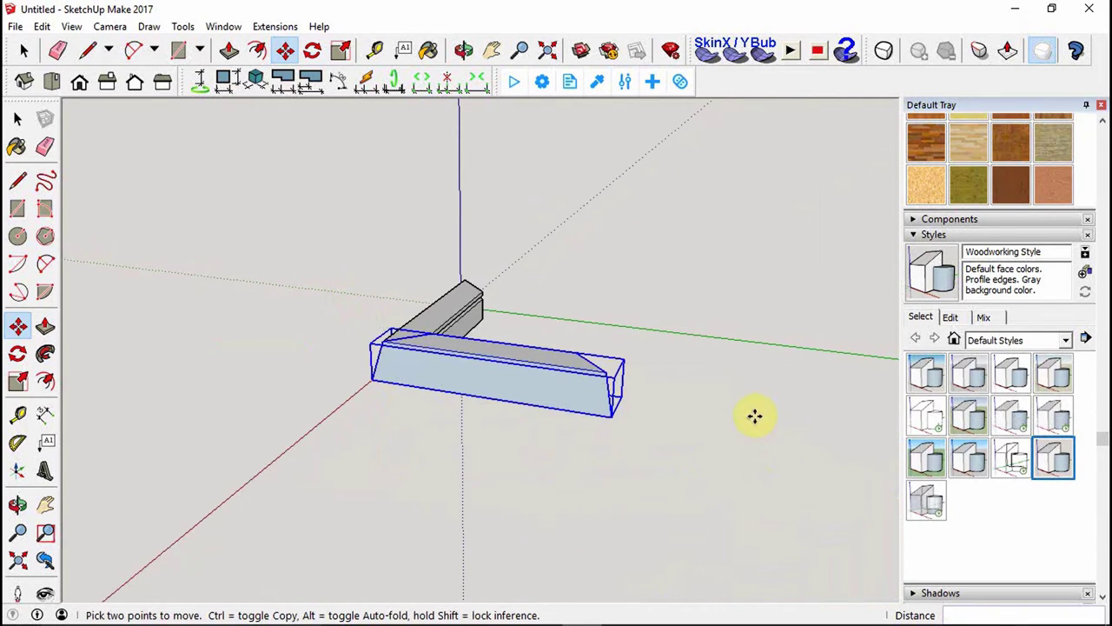
pyautogui.press('space')
pyautogui.moveTo(738, 383); pyautogui.dragTo(600, 487, button='middle')
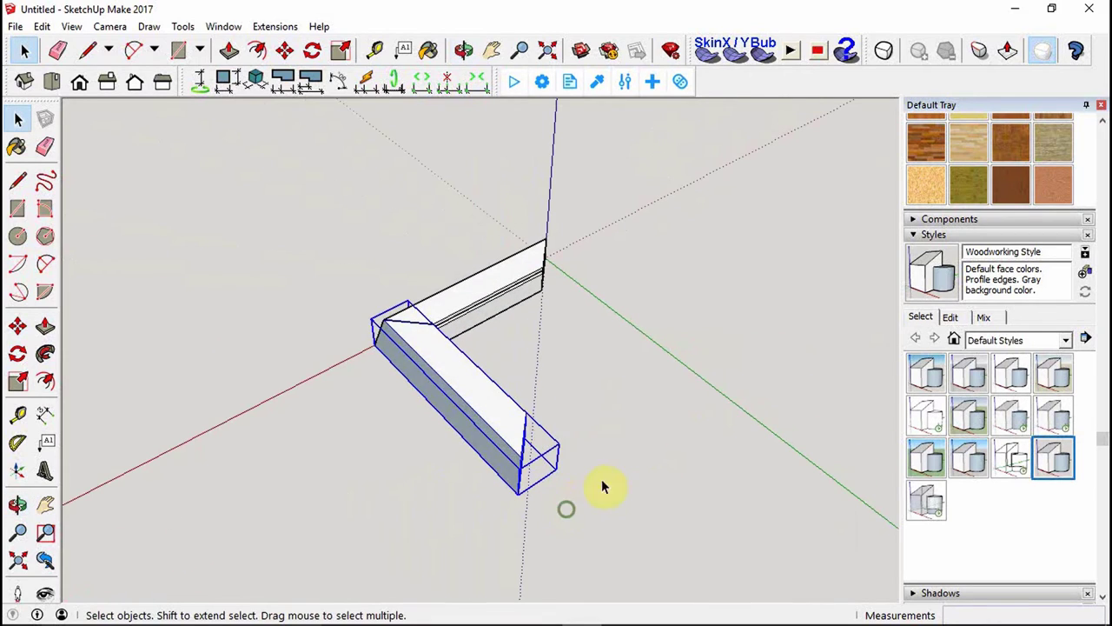
pyautogui.click(634, 416)
pyautogui.scroll(3, 649, 455)
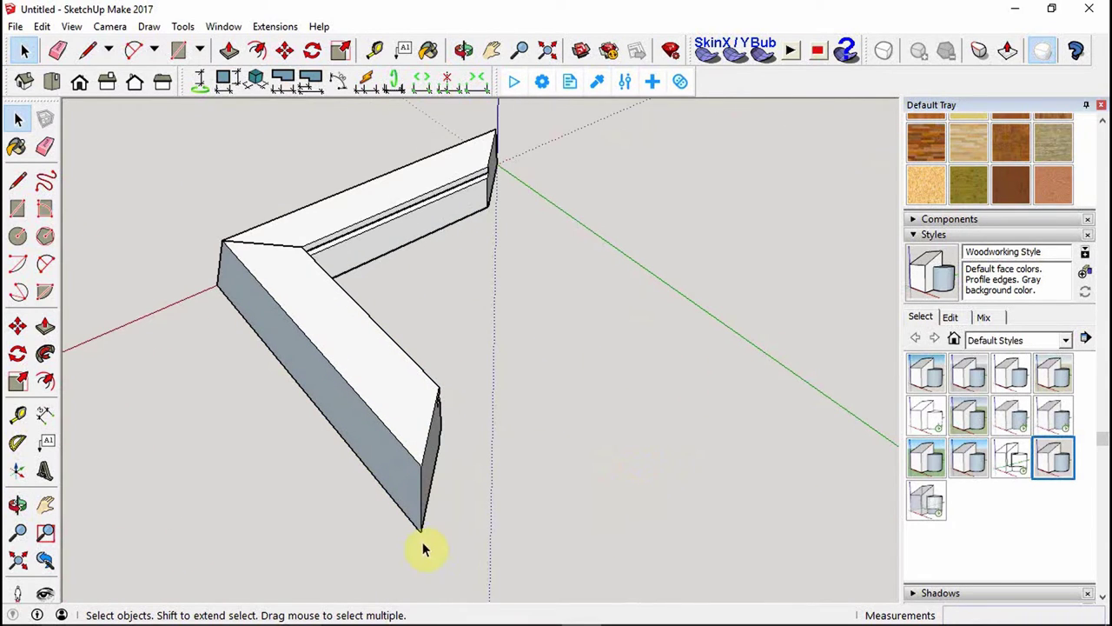
pyautogui.moveTo(425, 549); pyautogui.dragTo(410, 417, button='middle')
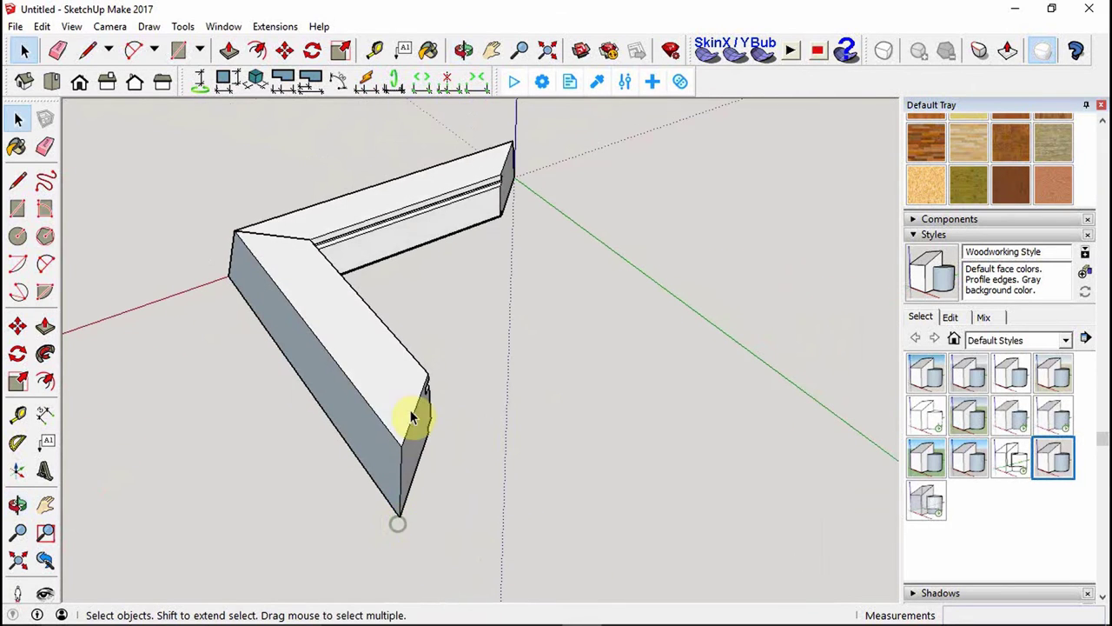
# Rotate a copy of the second frame piece 90° in the horizontal plane about its free top inner corner, aligned to its inner top edge.
pyautogui.click(402, 391)
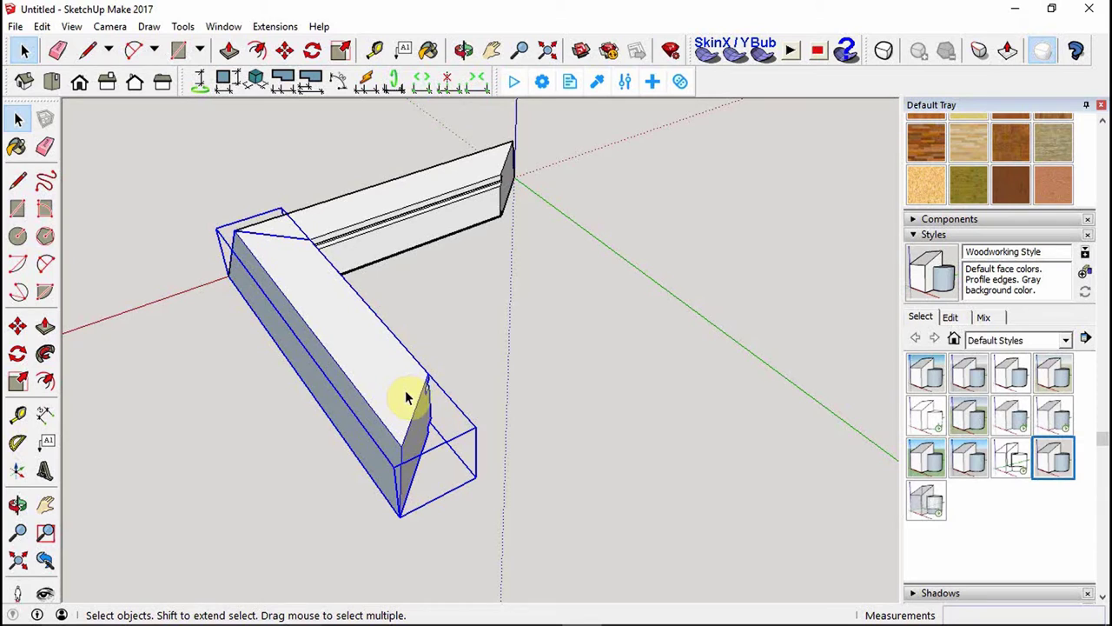
pyautogui.press('q')
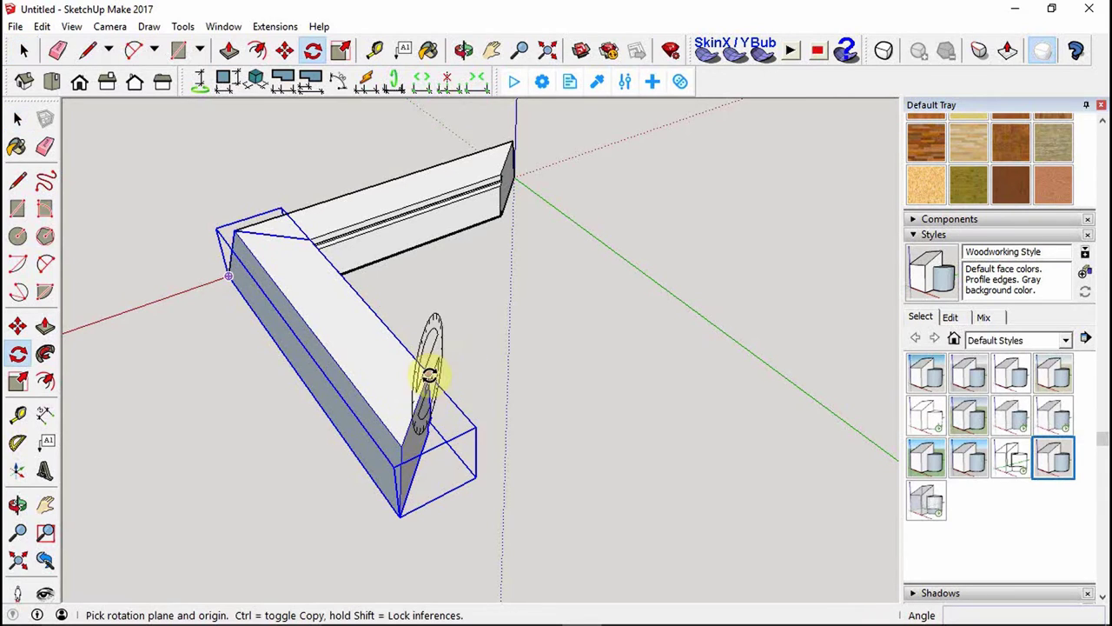
pyautogui.click(427, 375)
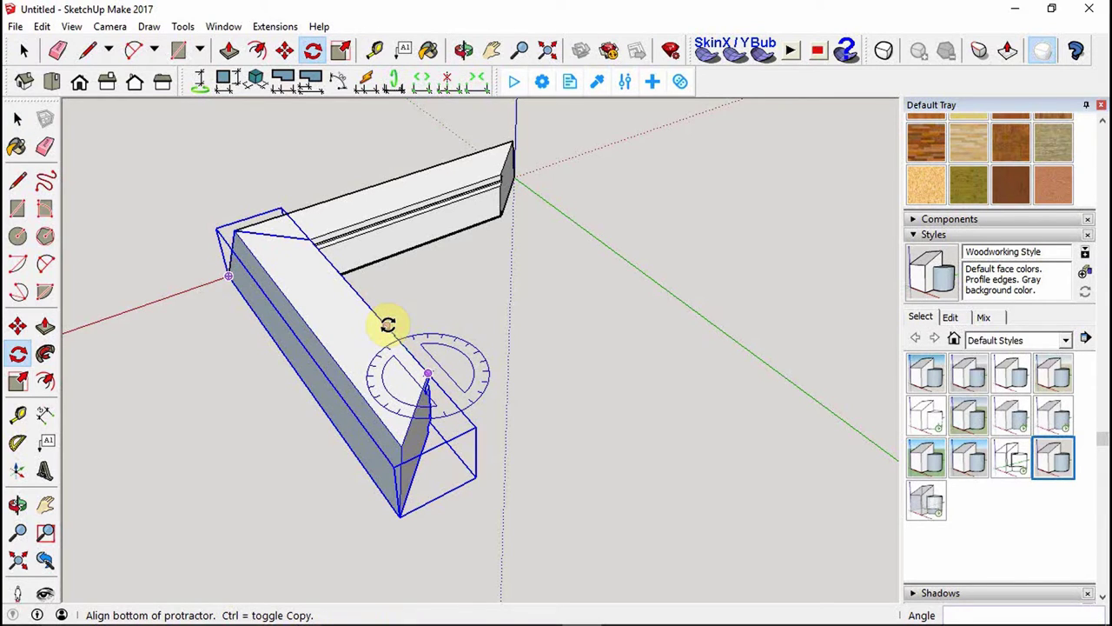
pyautogui.click(387, 325)
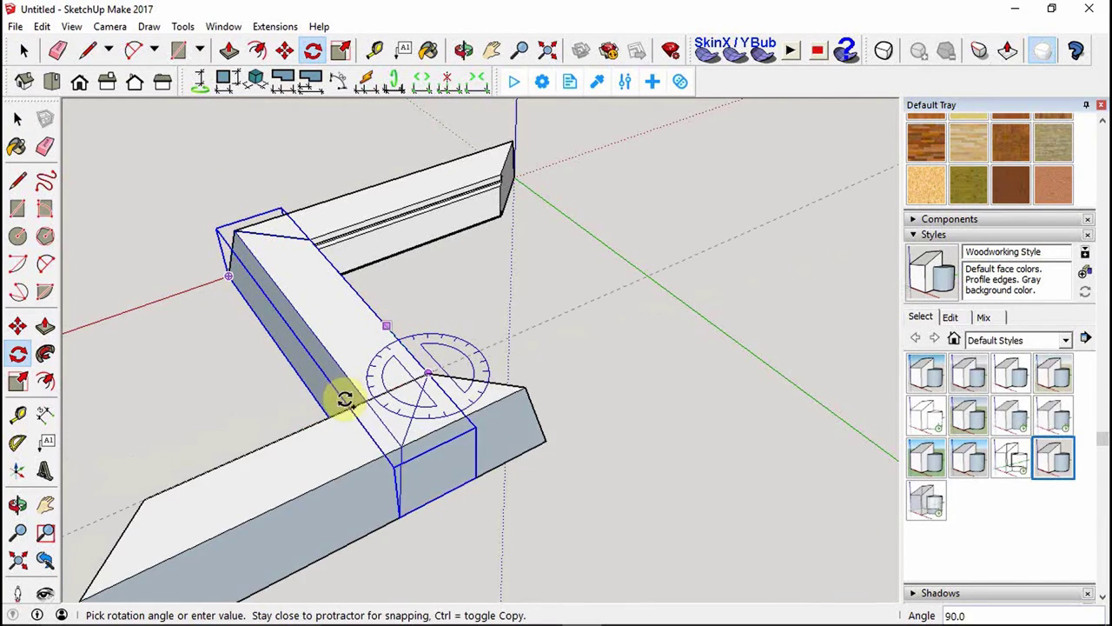
pyautogui.click(345, 410)
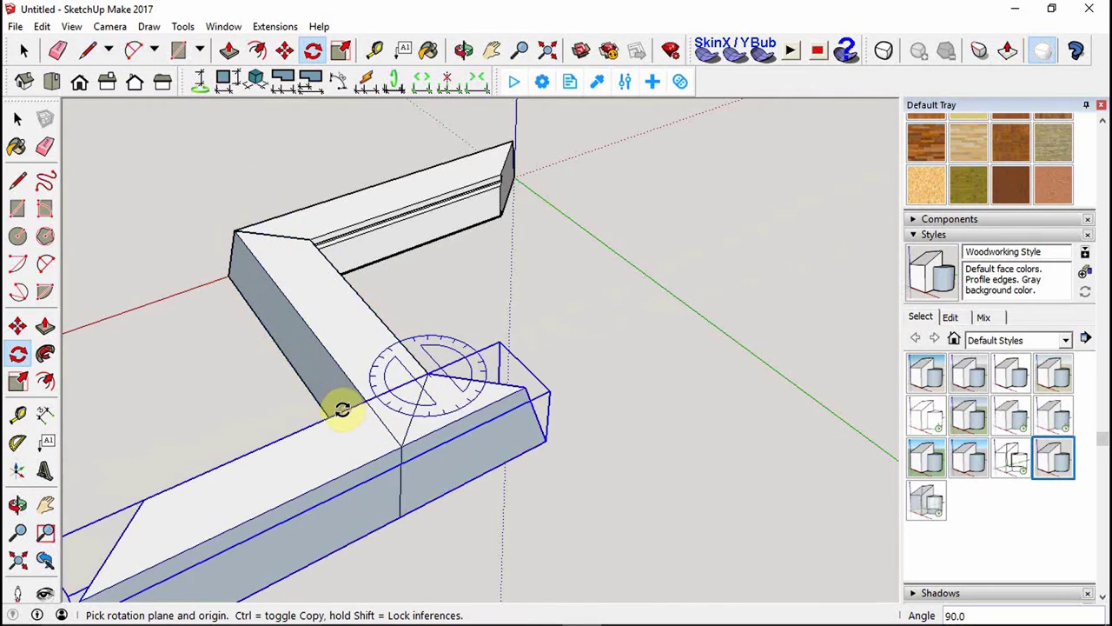
# Move the third frame piece 8 1/8" by its far top inner corner onto the second piece's free top inner corner to close the miter.
pyautogui.press('m')
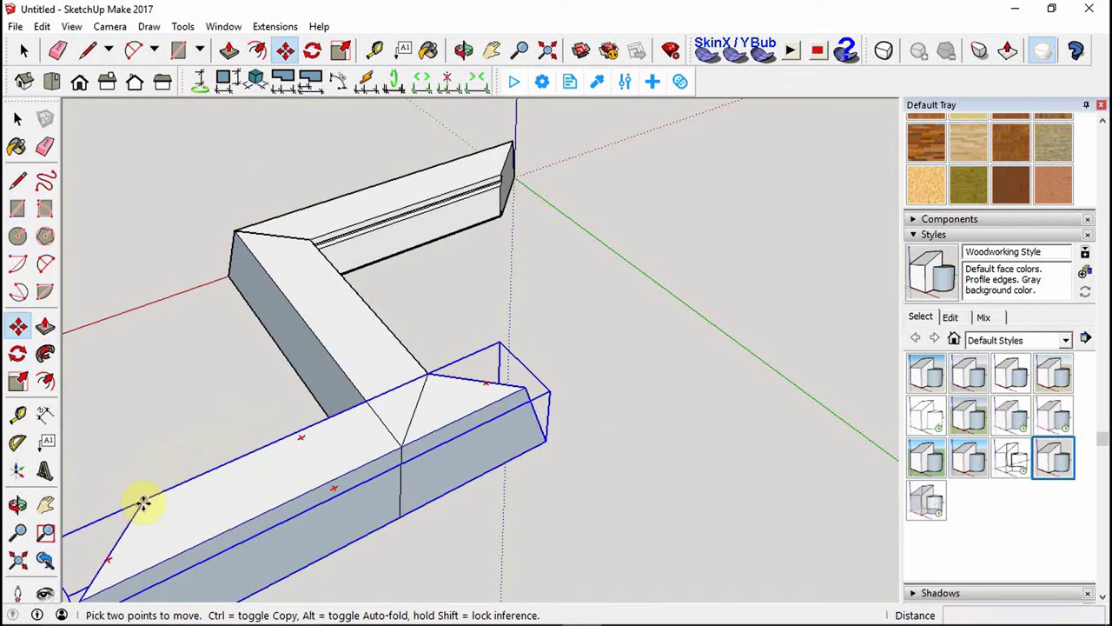
pyautogui.click(142, 504)
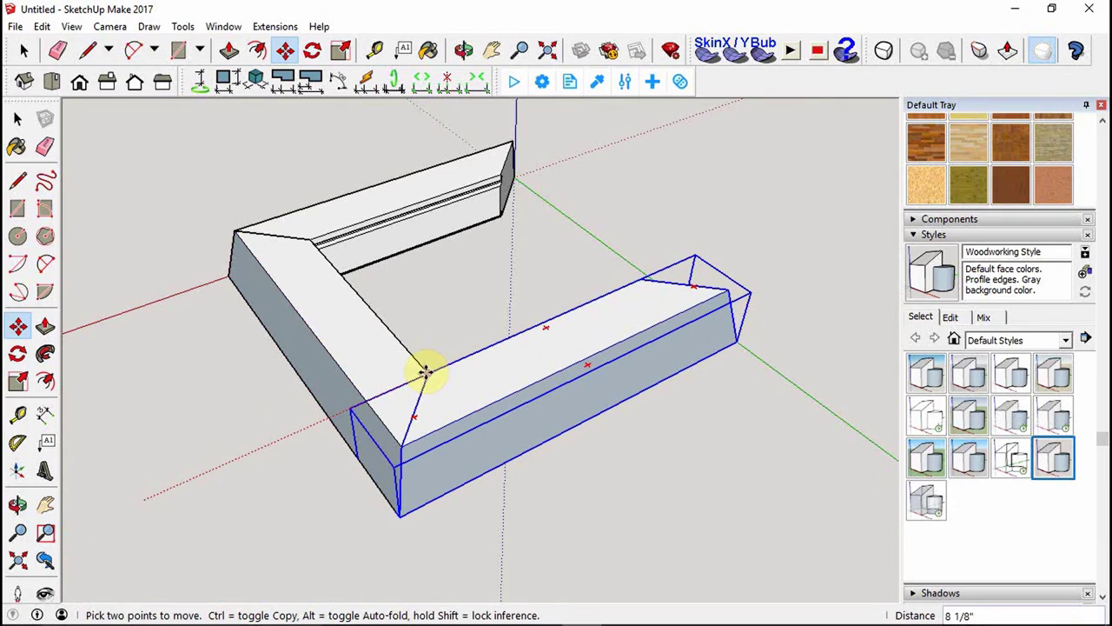
pyautogui.click(425, 372)
# Rotate a copy of the third frame piece 90° horizontally about its free top inner corner, aligned to its inner top edge.
pyautogui.press('q')
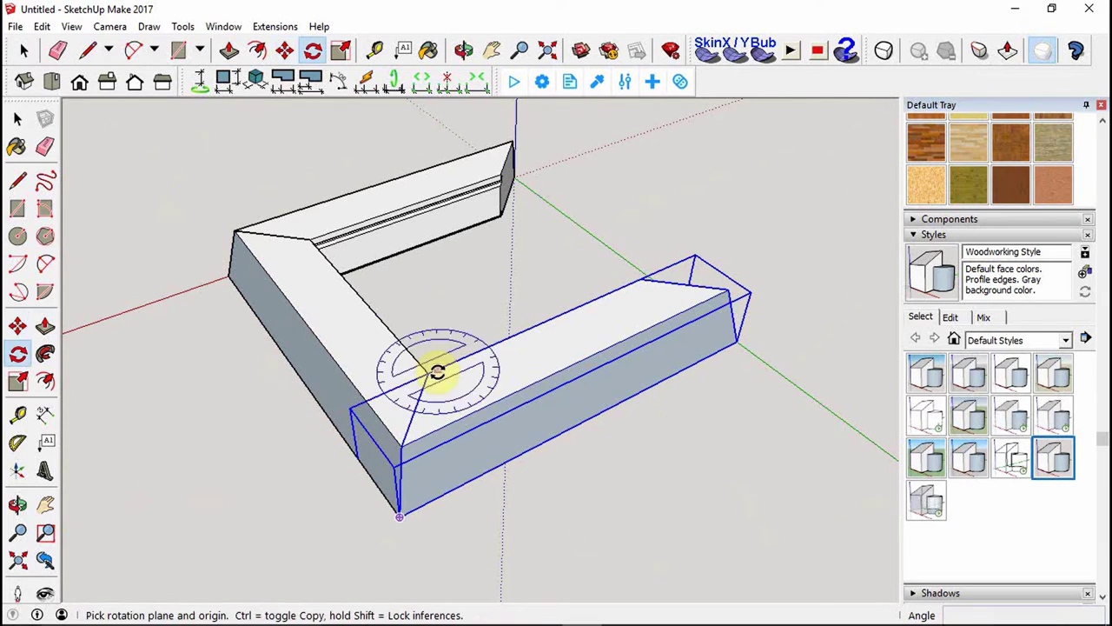
pyautogui.click(639, 280)
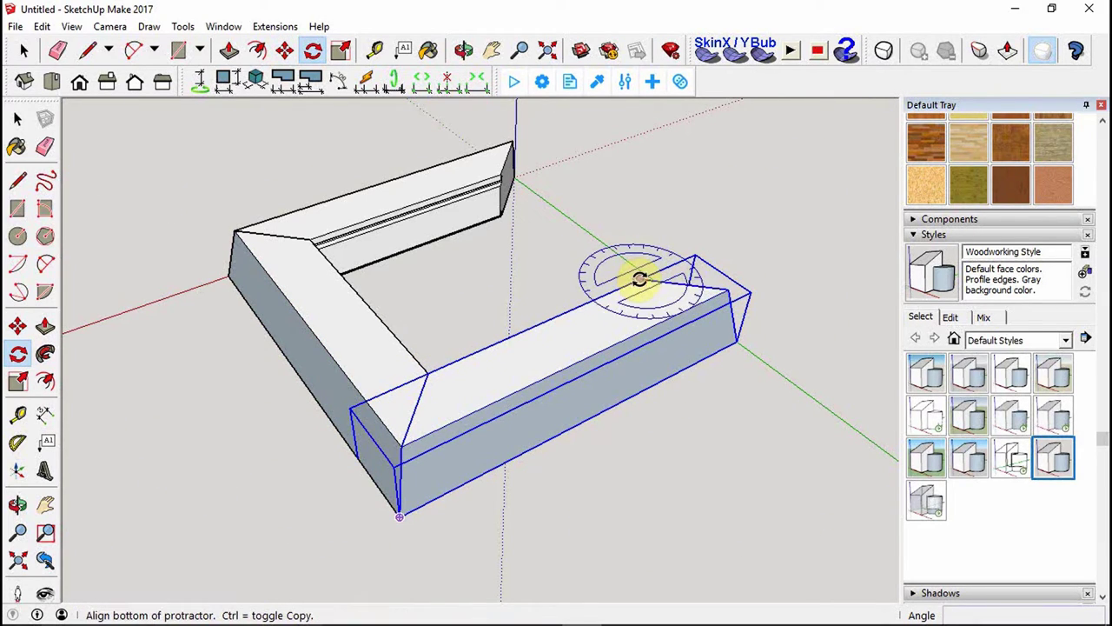
pyautogui.click(564, 313)
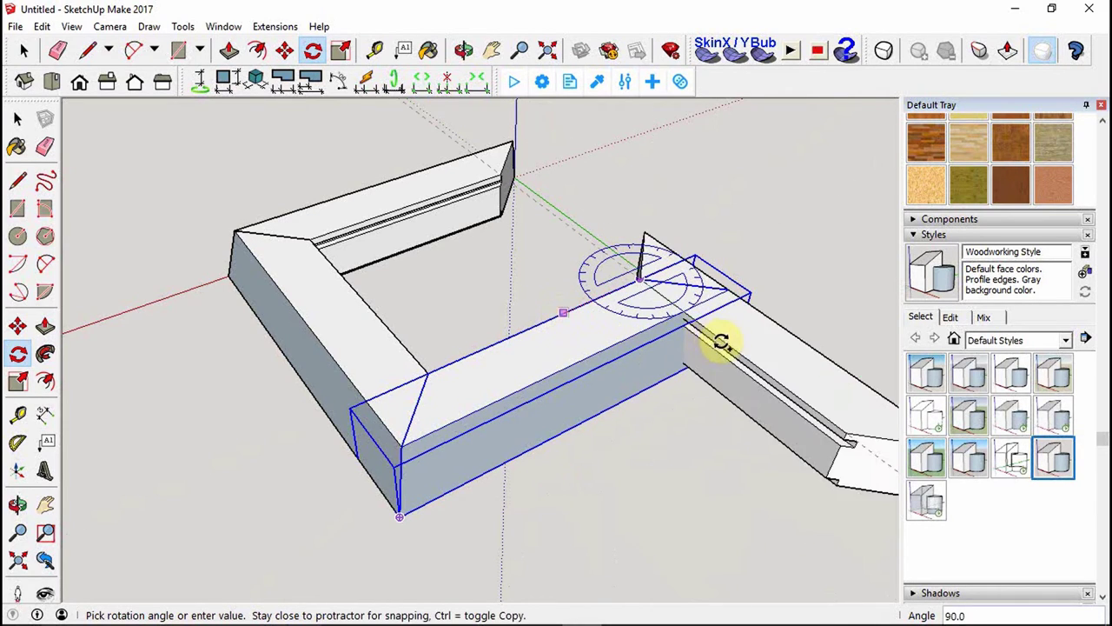
pyautogui.click(774, 388)
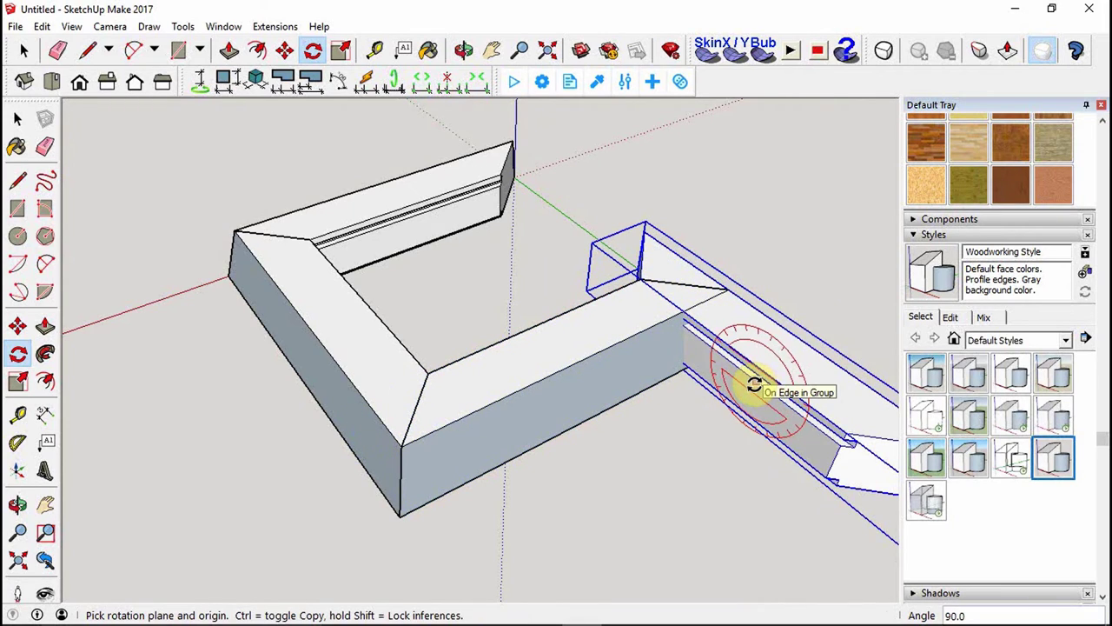
# Move the fourth piece 8 1/8" from the third piece's top inner corner to the first piece's open top inner corner, completing the frame, and deselect it.
pyautogui.press('m')
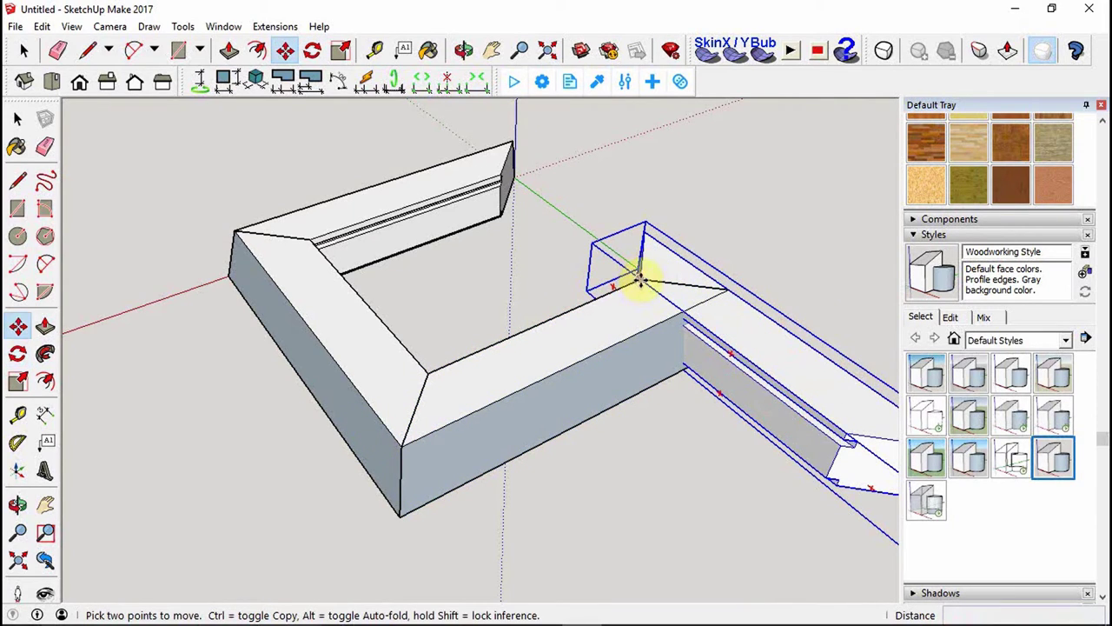
pyautogui.click(639, 278)
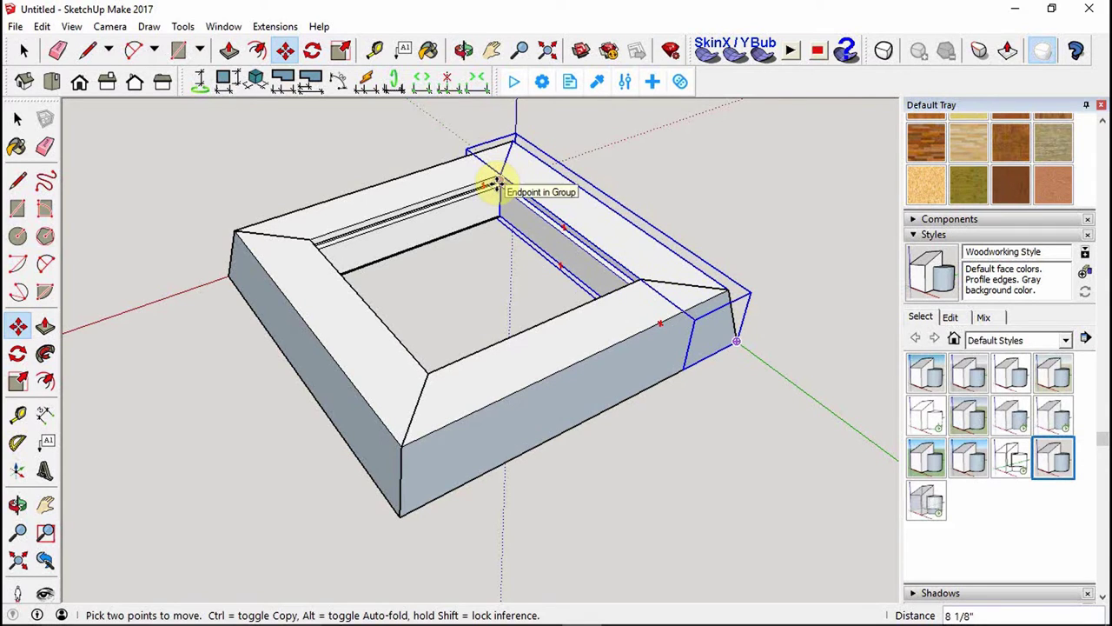
pyautogui.click(498, 183)
pyautogui.press('space')
pyautogui.click(116, 448)
# Draw an 8 5/8" square on the rabbet ledge at the frame's underside, from one rabbet corner to the diagonally opposite one.
pyautogui.moveTo(219, 414); pyautogui.dragTo(727, 358, button='middle')
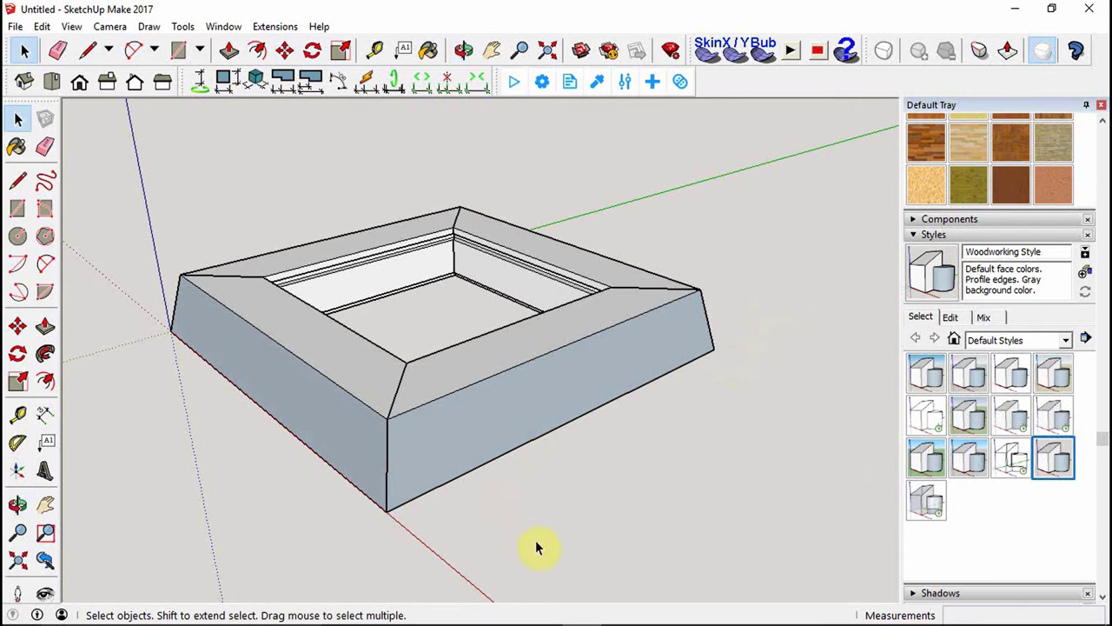
pyautogui.moveTo(536, 548); pyautogui.dragTo(375, 122, button='middle')
pyautogui.moveTo(635, 536); pyautogui.dragTo(576, 293, button='middle')
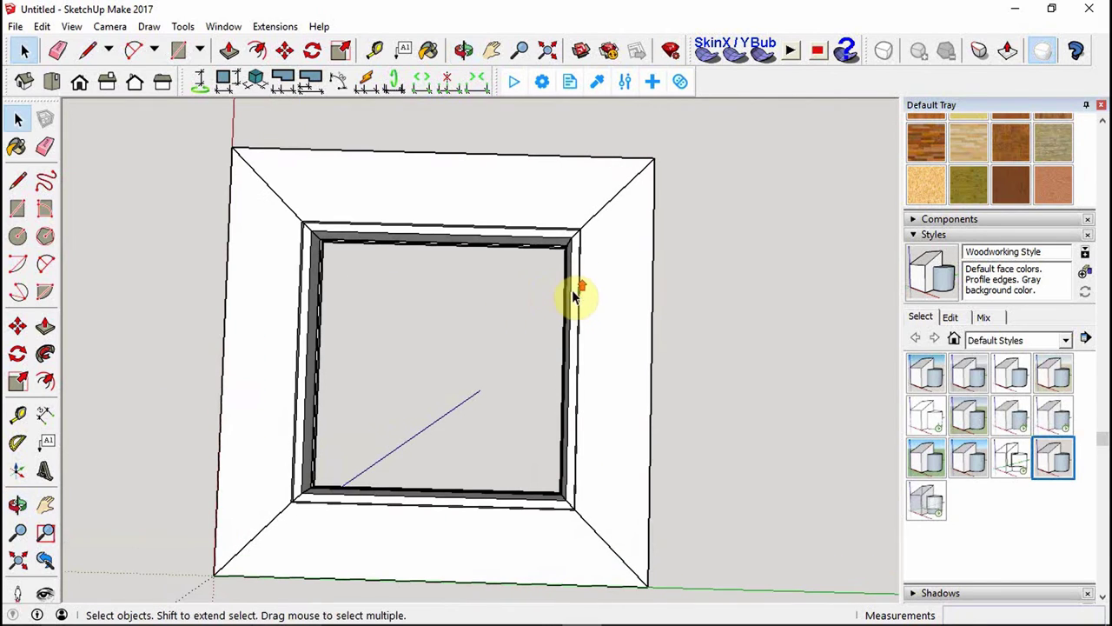
pyautogui.press('r')
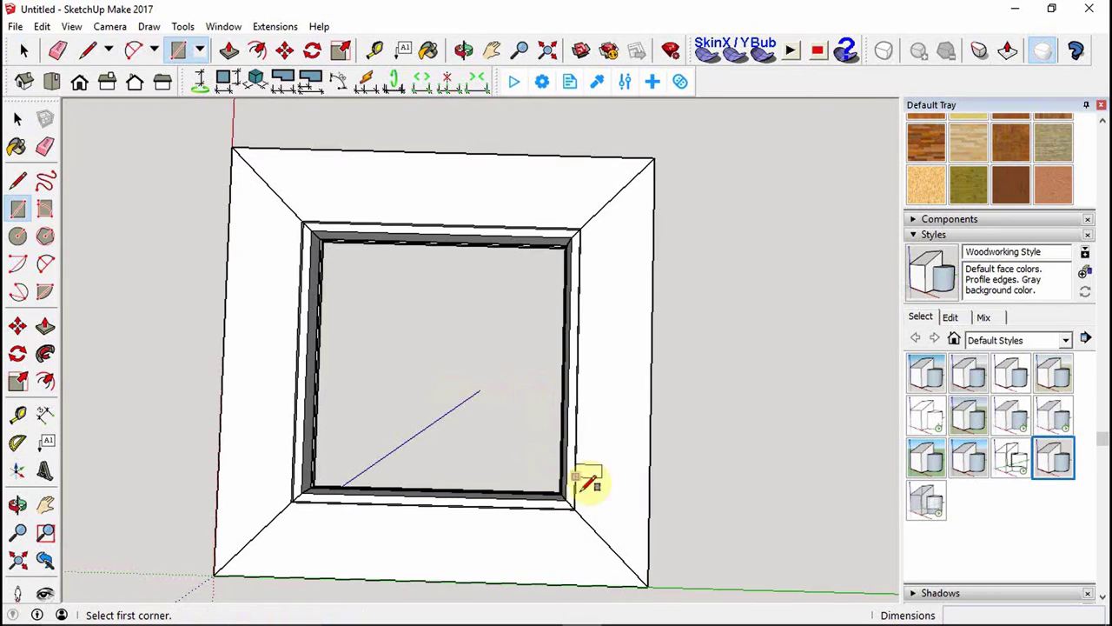
pyautogui.moveTo(586, 479); pyautogui.dragTo(434, 404, button='middle')
pyautogui.scroll(5, 372, 162)
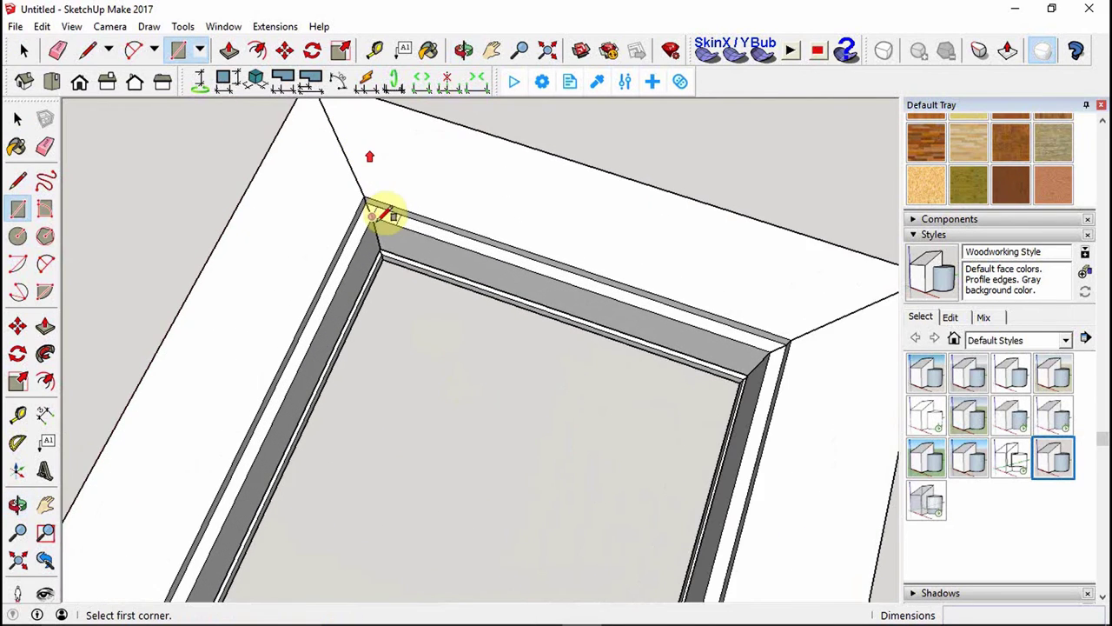
pyautogui.scroll(2, 380, 226)
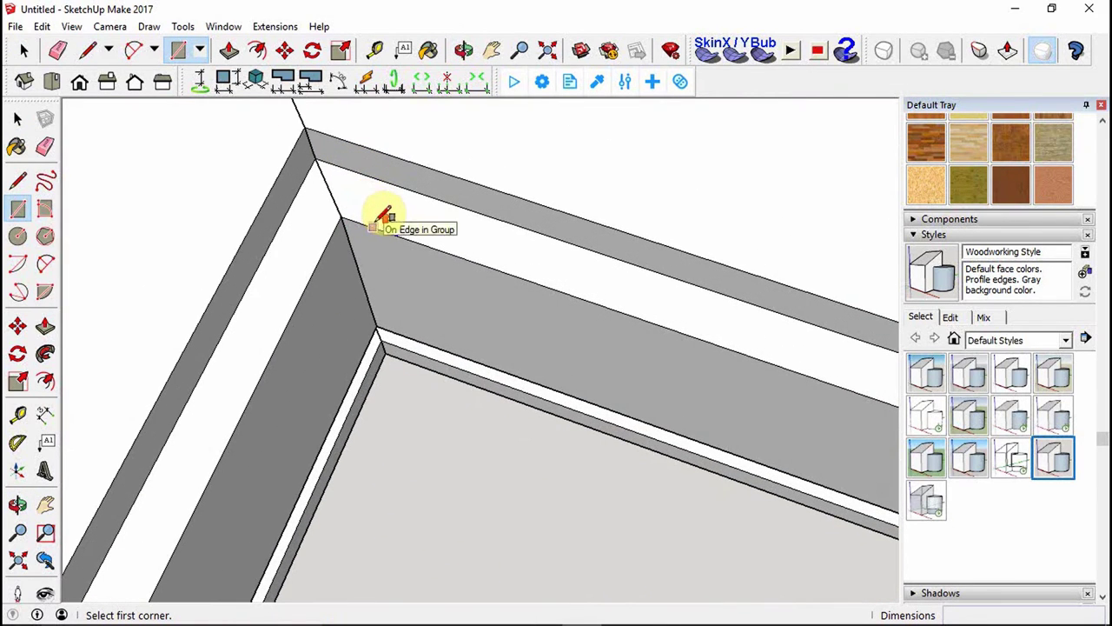
pyautogui.click(314, 158)
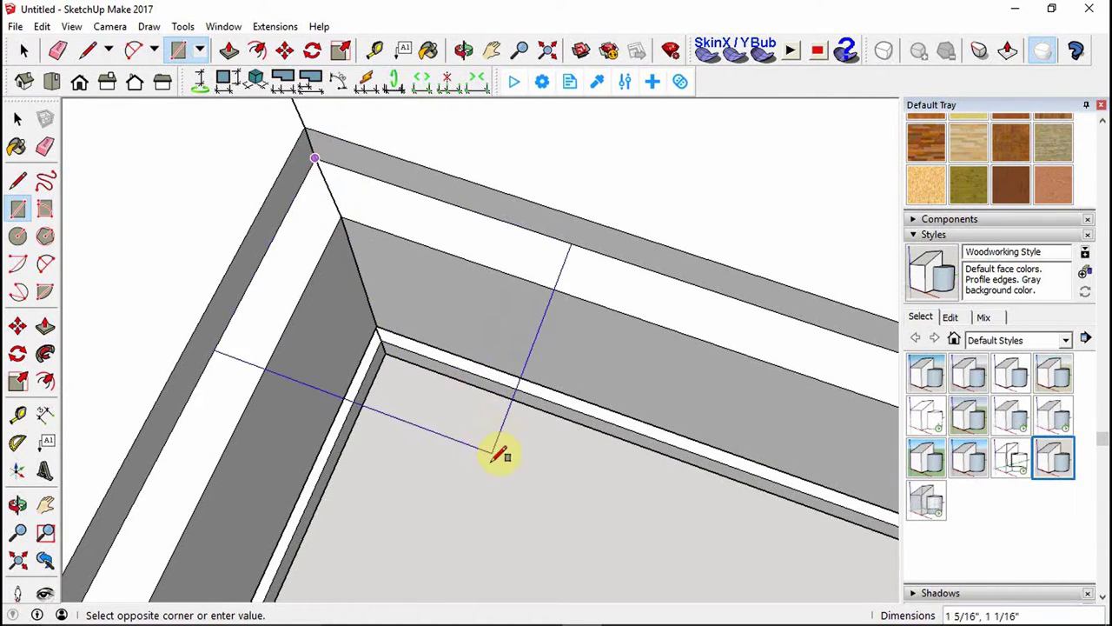
pyautogui.scroll(-2, 410, 243)
pyautogui.scroll(-2, 400, 239)
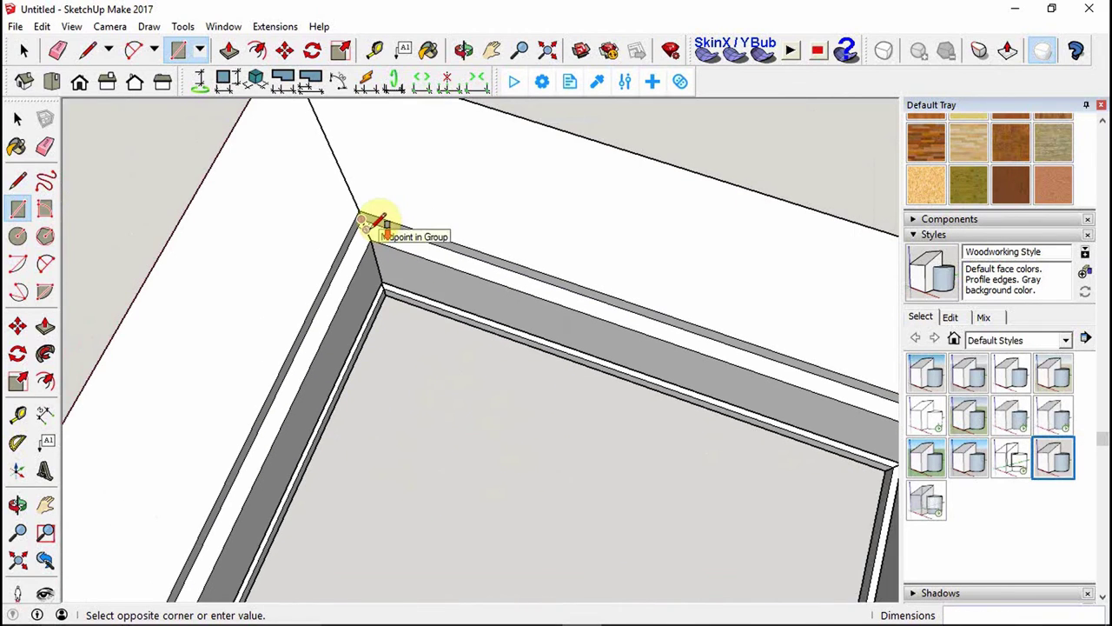
pyautogui.scroll(-4, 374, 219)
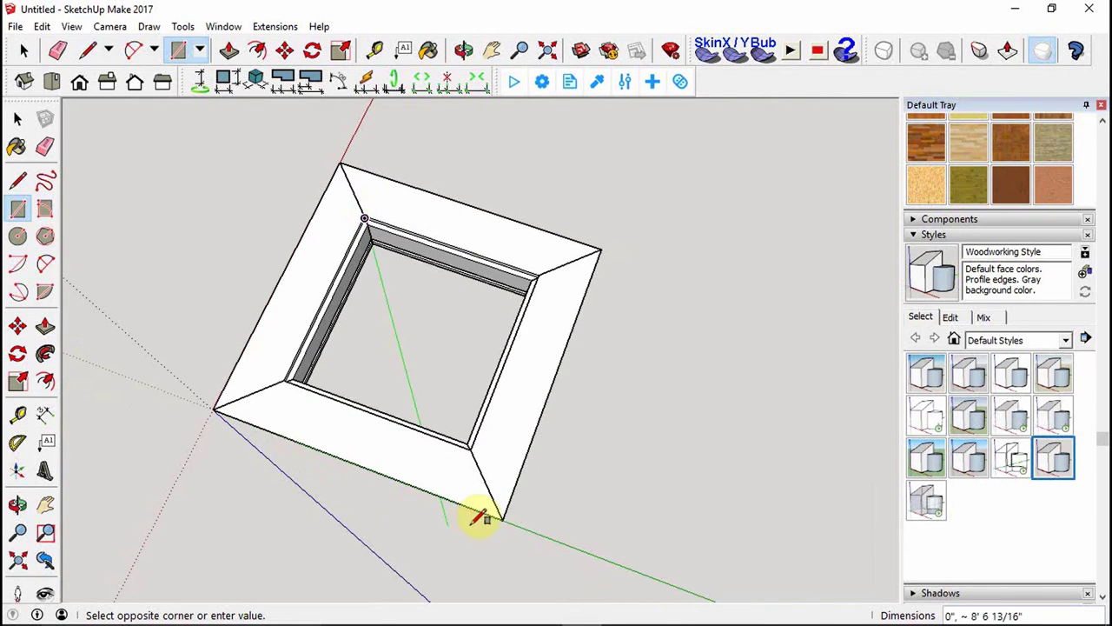
pyautogui.scroll(5, 478, 518)
pyautogui.moveTo(437, 391); pyautogui.dragTo(861, 325, button='middle')
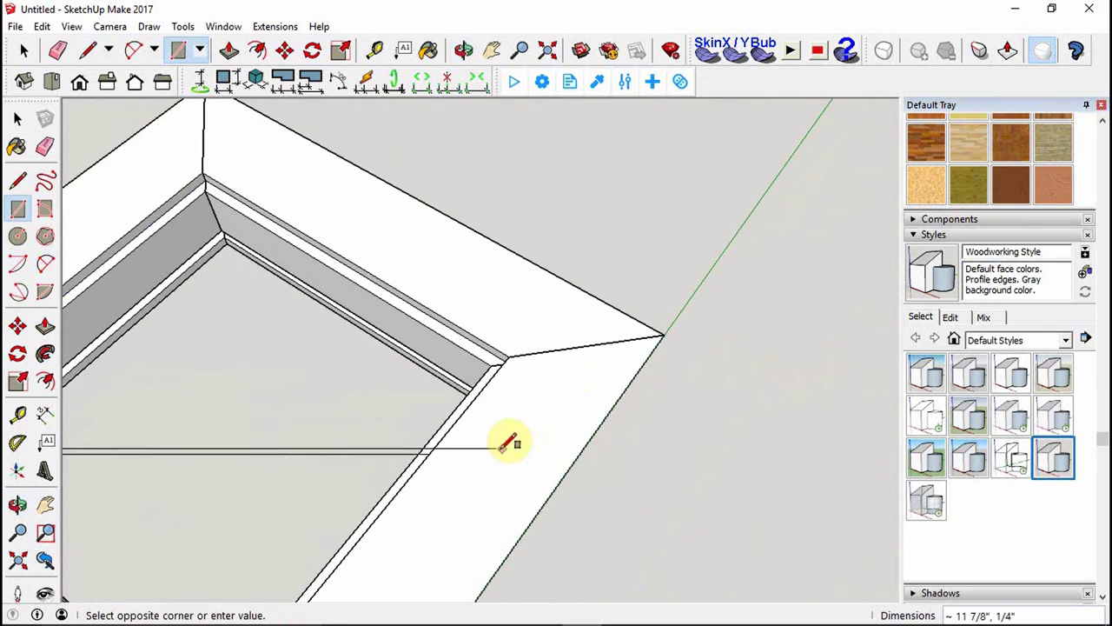
pyautogui.moveTo(509, 443); pyautogui.dragTo(785, 419, button='middle')
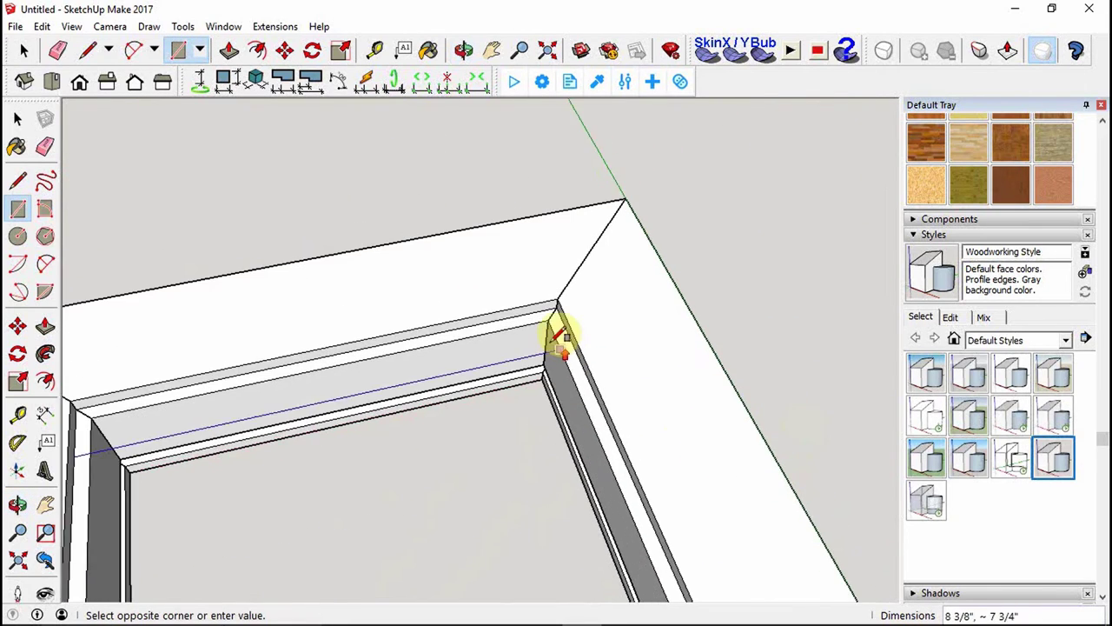
pyautogui.scroll(4, 561, 339)
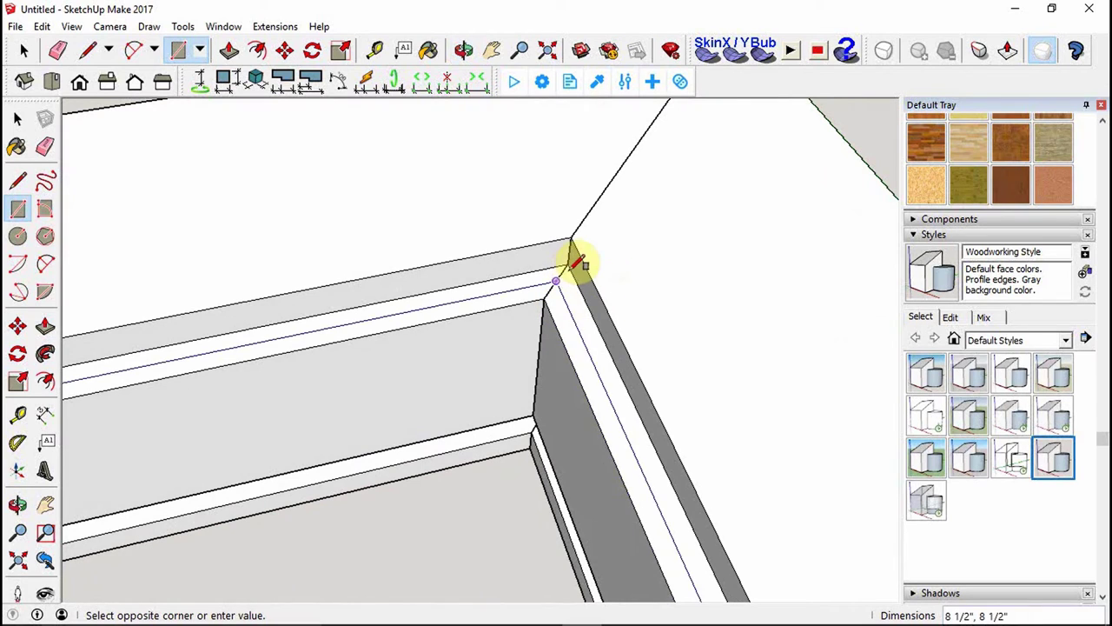
pyautogui.click(574, 257)
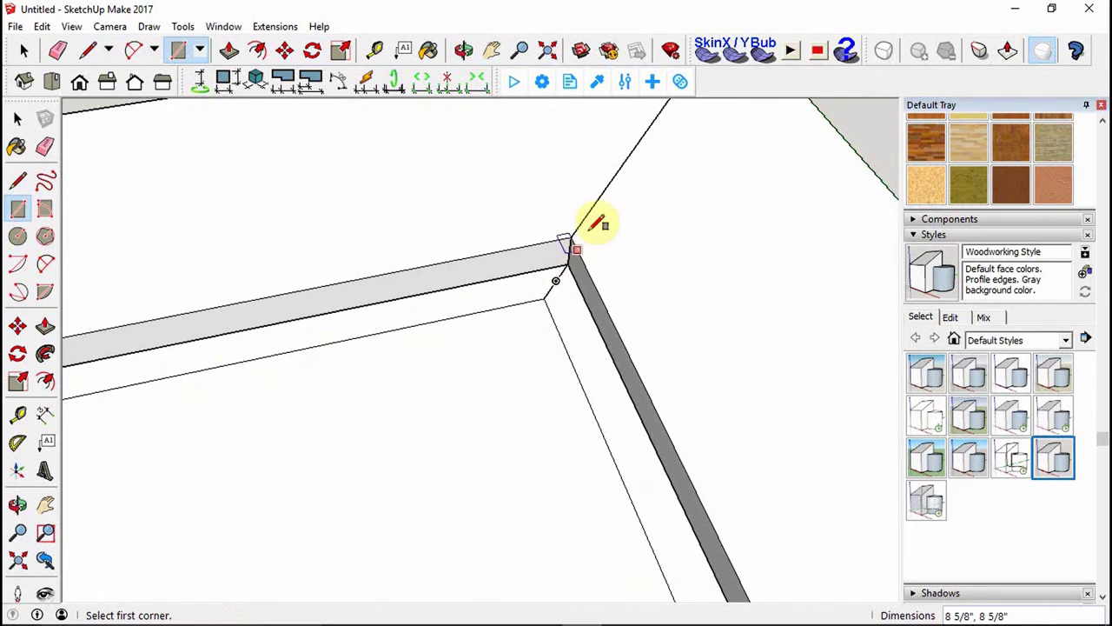
# Push/Pull the square face 1/4" outward to the rabbet's outer edge, making a panel flush with the frame's underside.
pyautogui.scroll(-6, 630, 174)
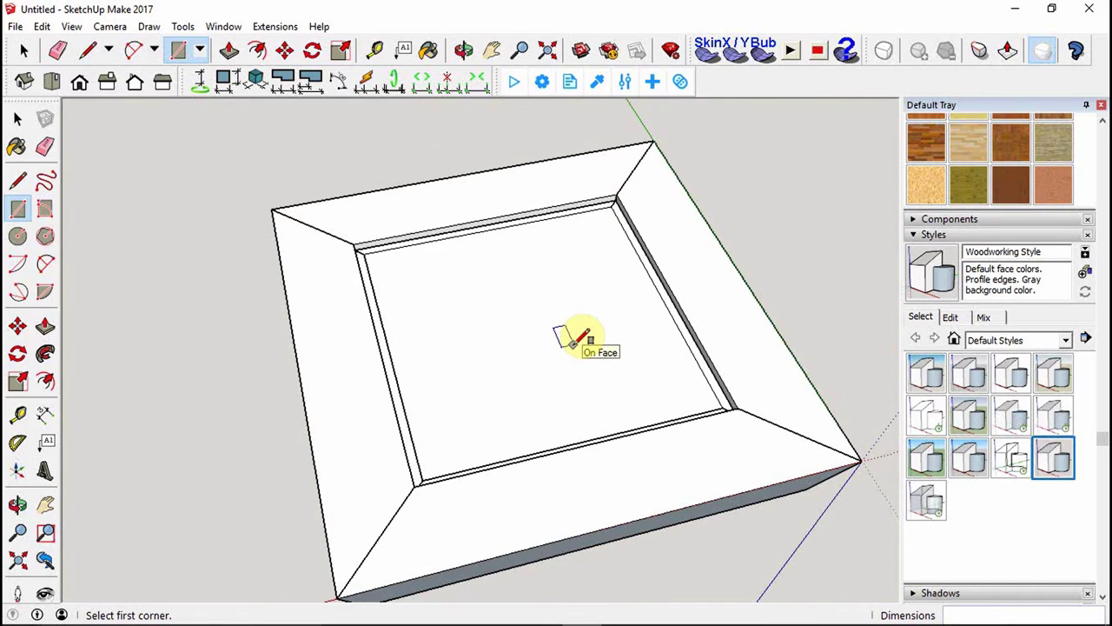
pyautogui.press('p')
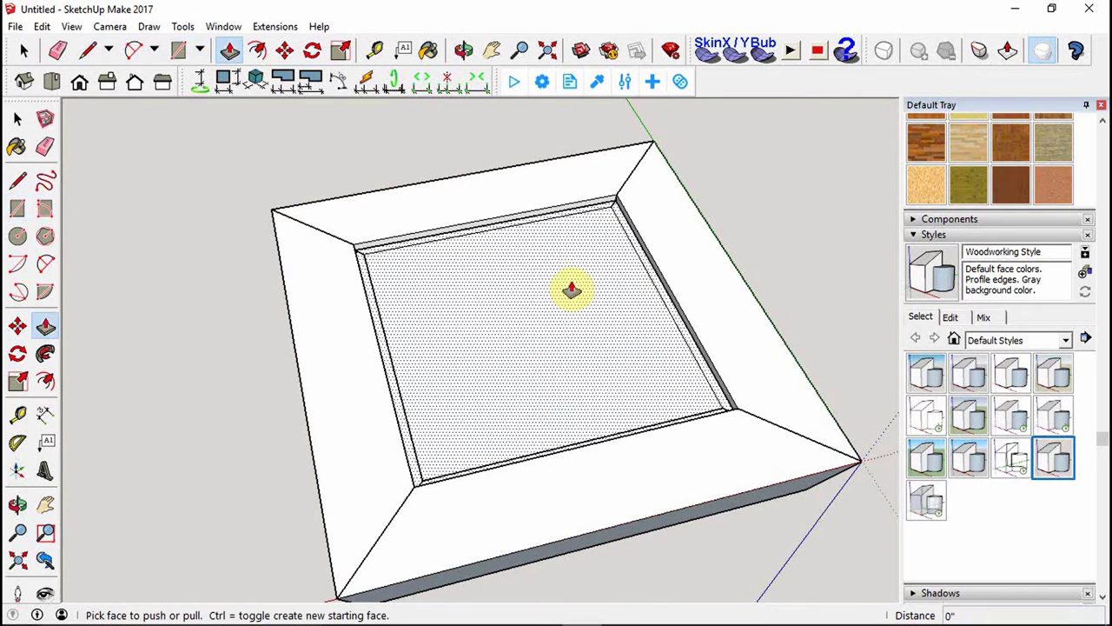
pyautogui.click(579, 246)
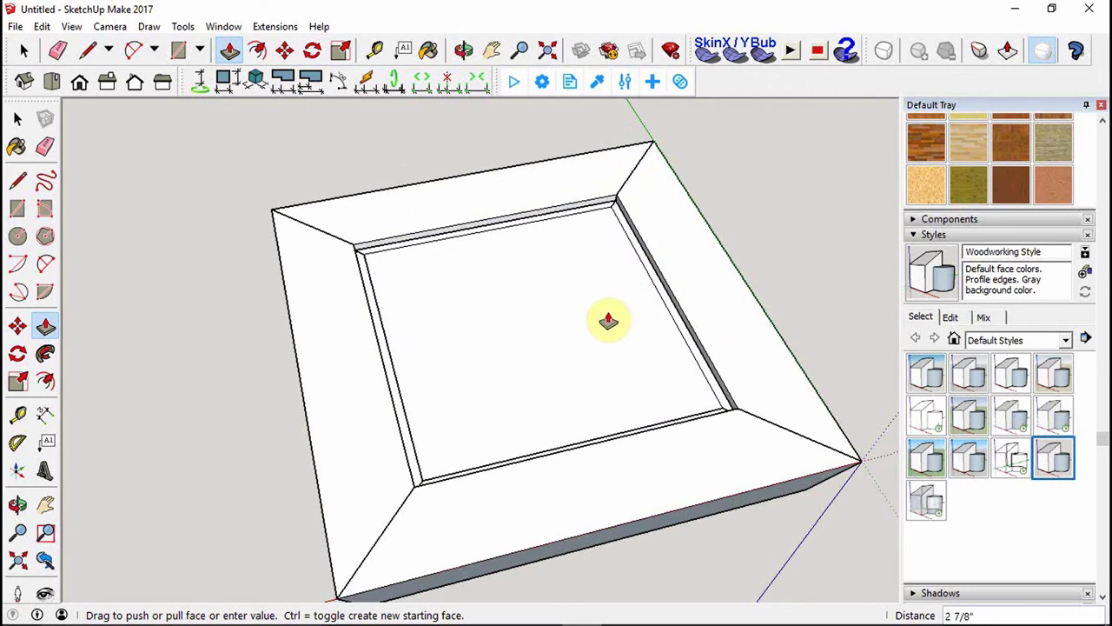
pyautogui.click(647, 320)
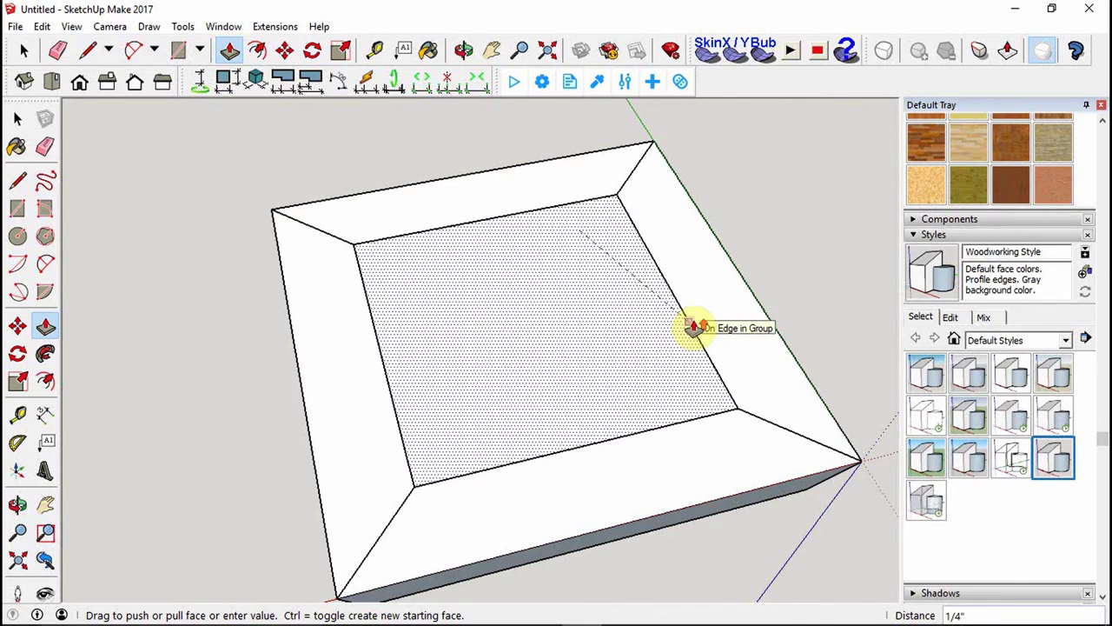
pyautogui.scroll(2, 693, 327)
pyautogui.scroll(5, 693, 327)
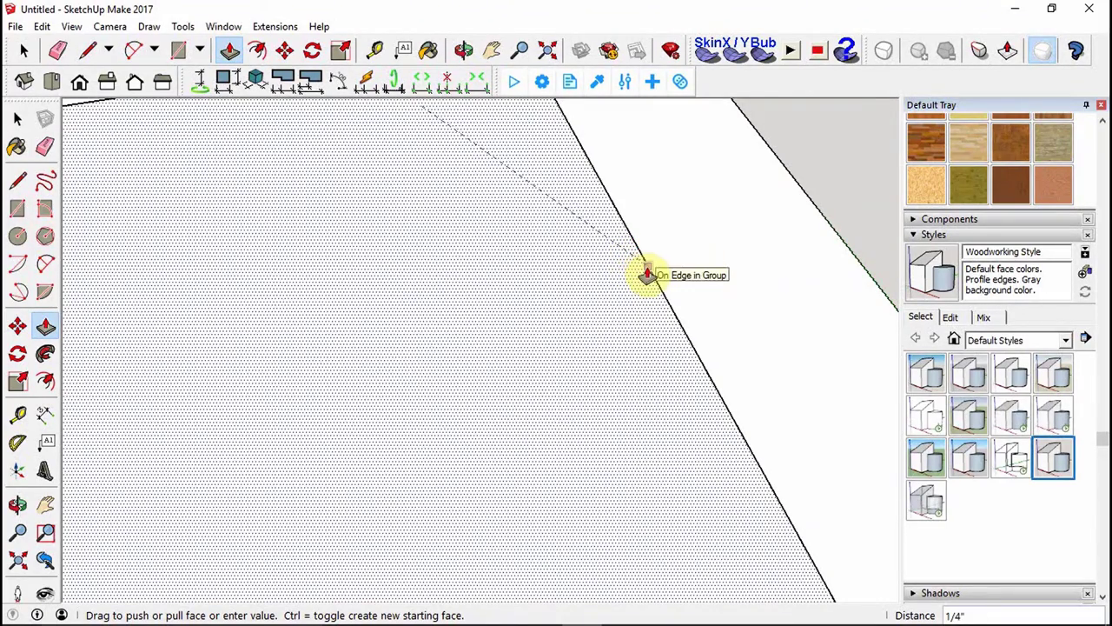
pyautogui.click(647, 275)
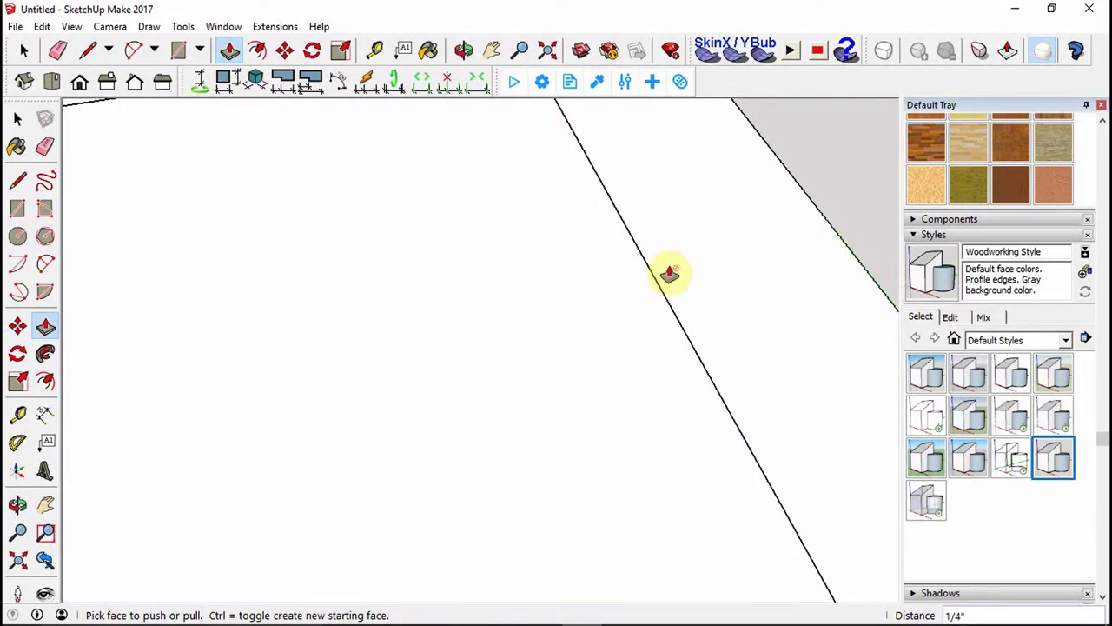
# Select all connected geometry of the bottom panel and make it a group.
pyautogui.scroll(-3, 795, 230)
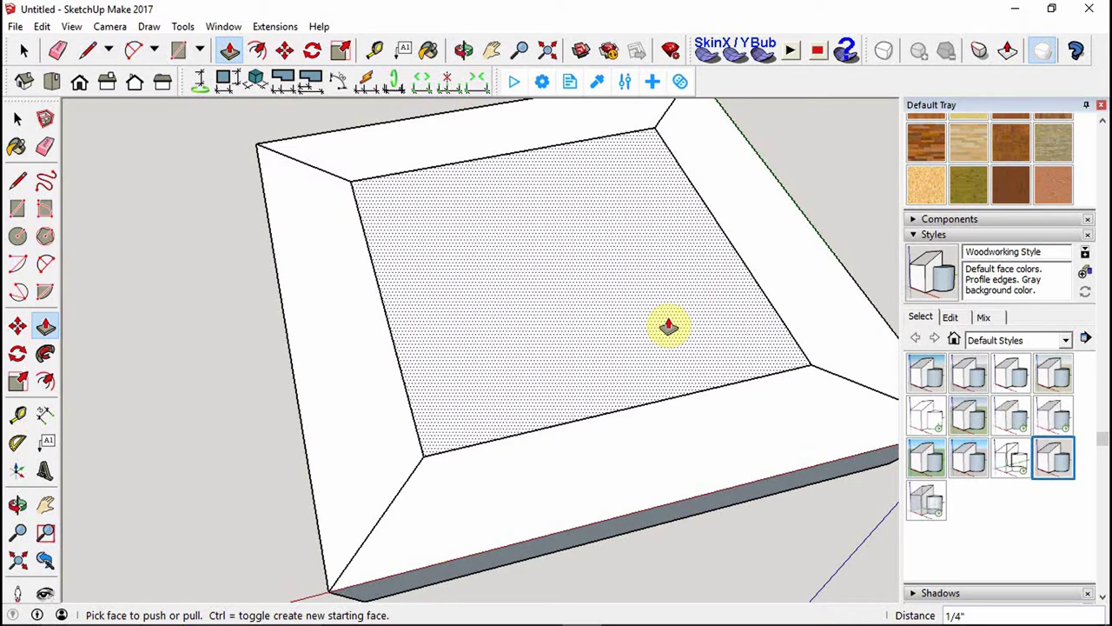
pyautogui.press('space')
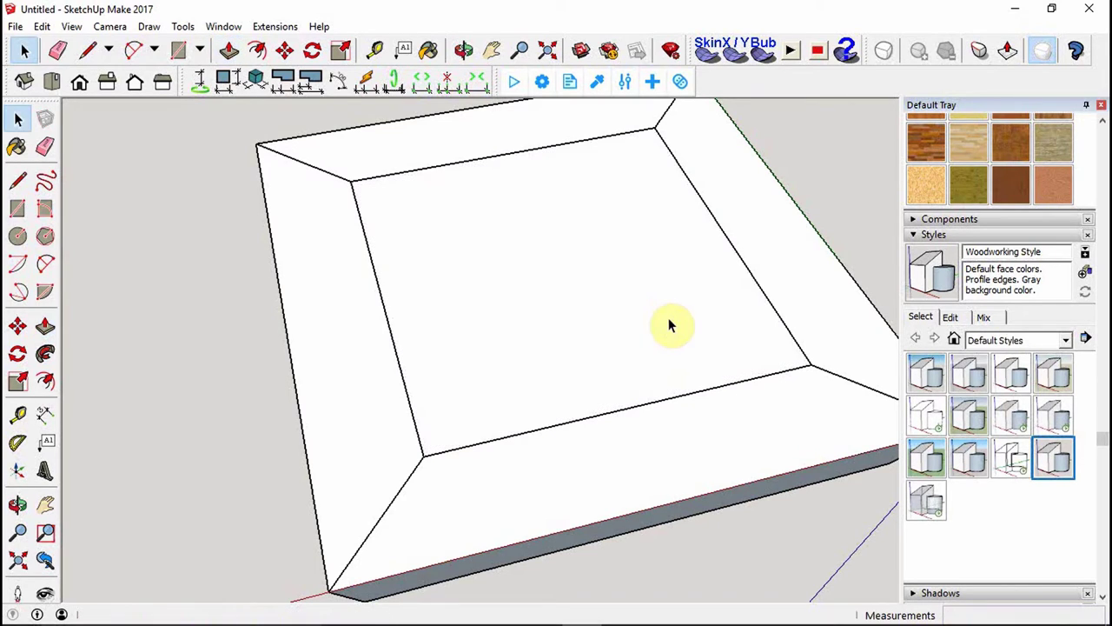
pyautogui.click(614, 301)
pyautogui.click(611, 298)
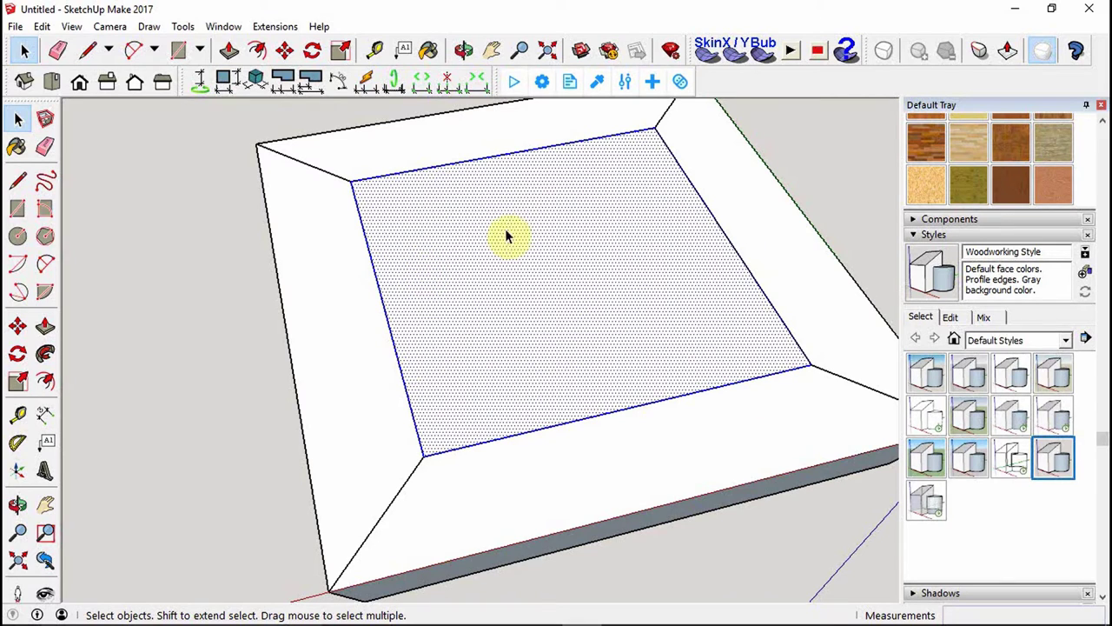
pyautogui.rightClick(500, 293)
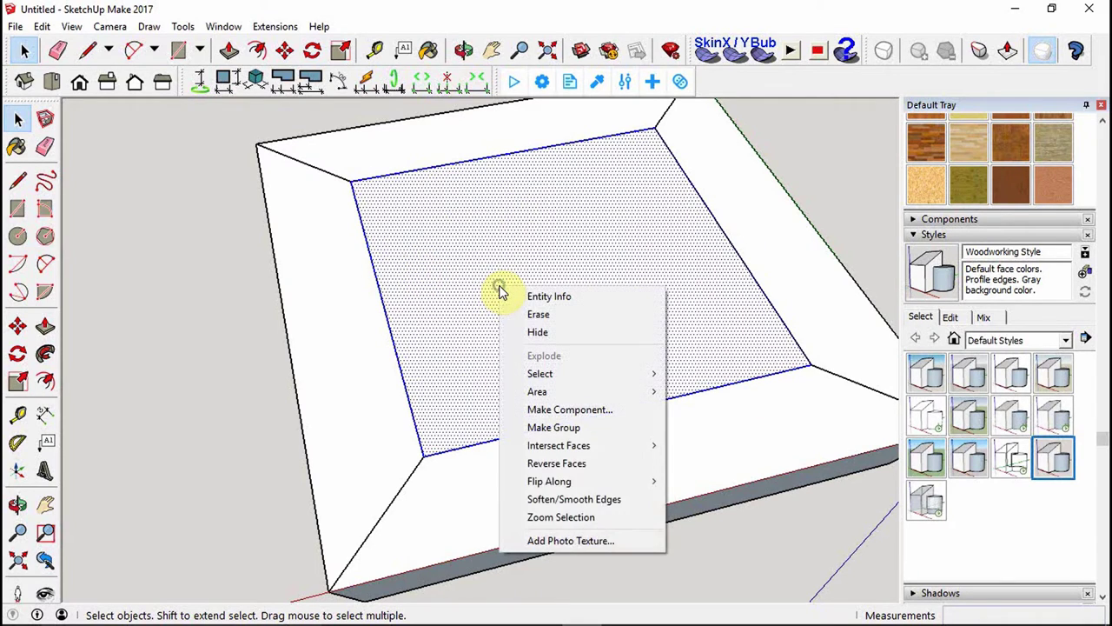
pyautogui.click(570, 428)
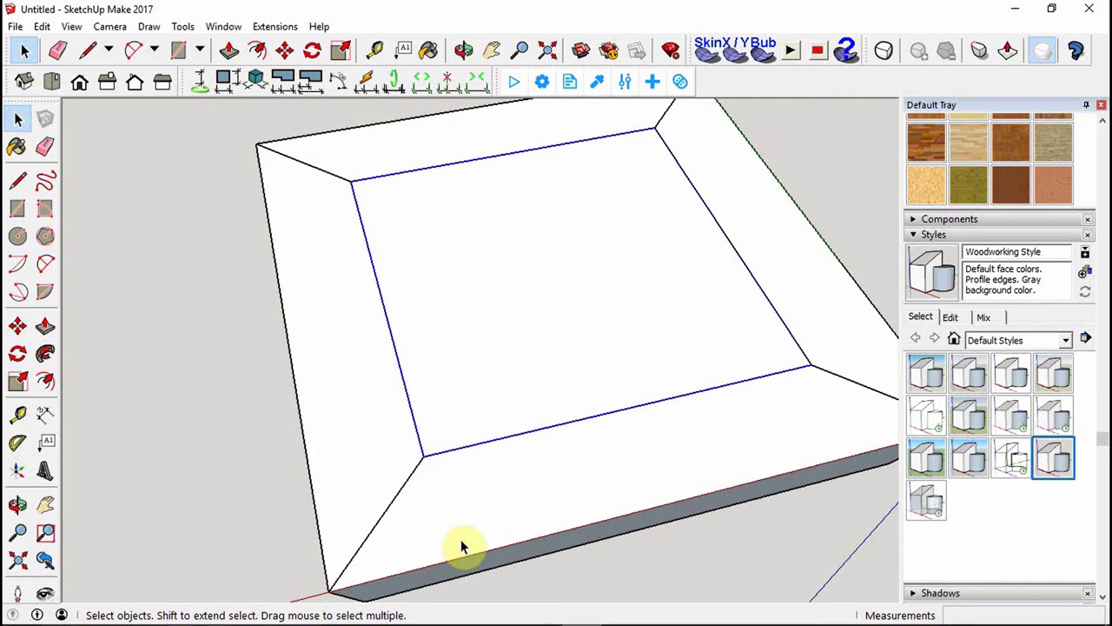
# Examine the frame's inside and display the back edges around an inner corner, where the panel and groove meet.
pyautogui.moveTo(460, 547); pyautogui.dragTo(728, 434, button='middle')
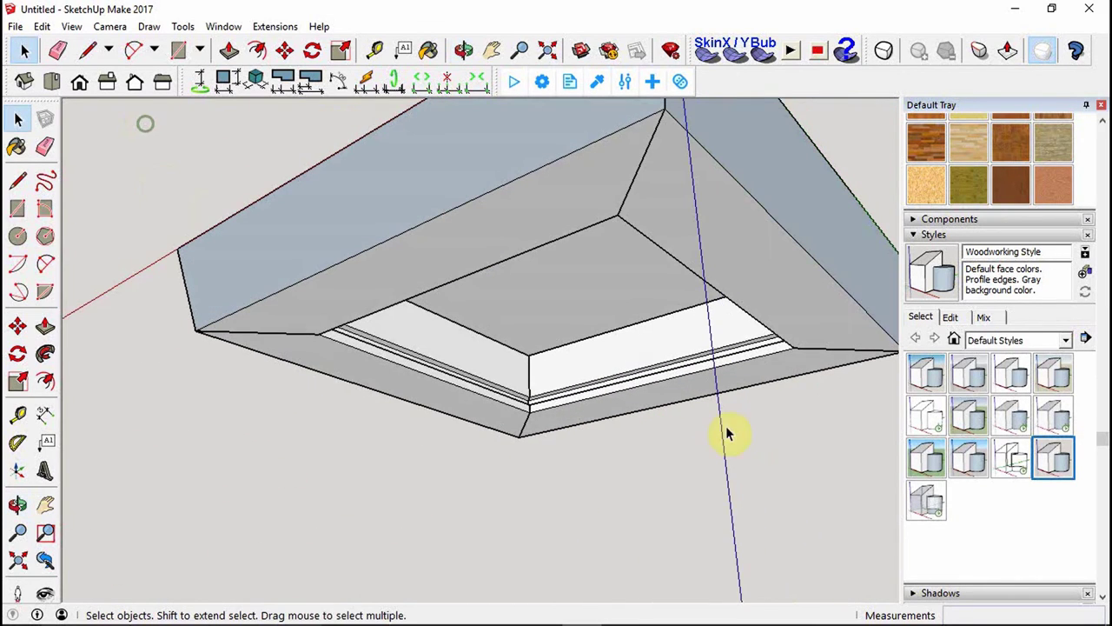
pyautogui.moveTo(809, 356); pyautogui.dragTo(613, 145, button='middle')
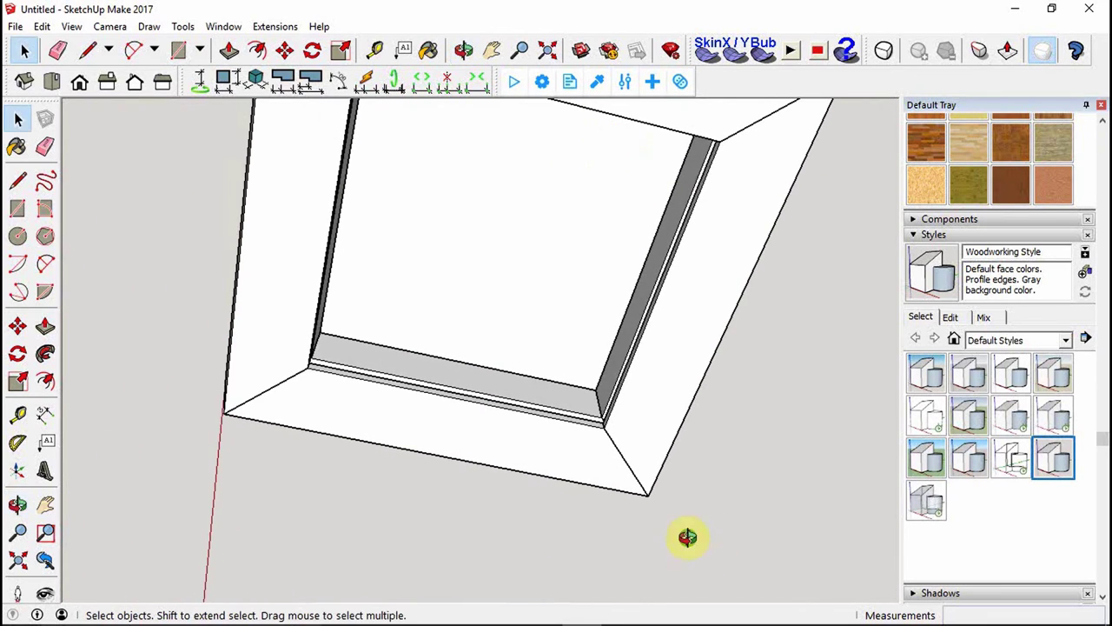
pyautogui.moveTo(683, 534); pyautogui.dragTo(579, 519, button='middle')
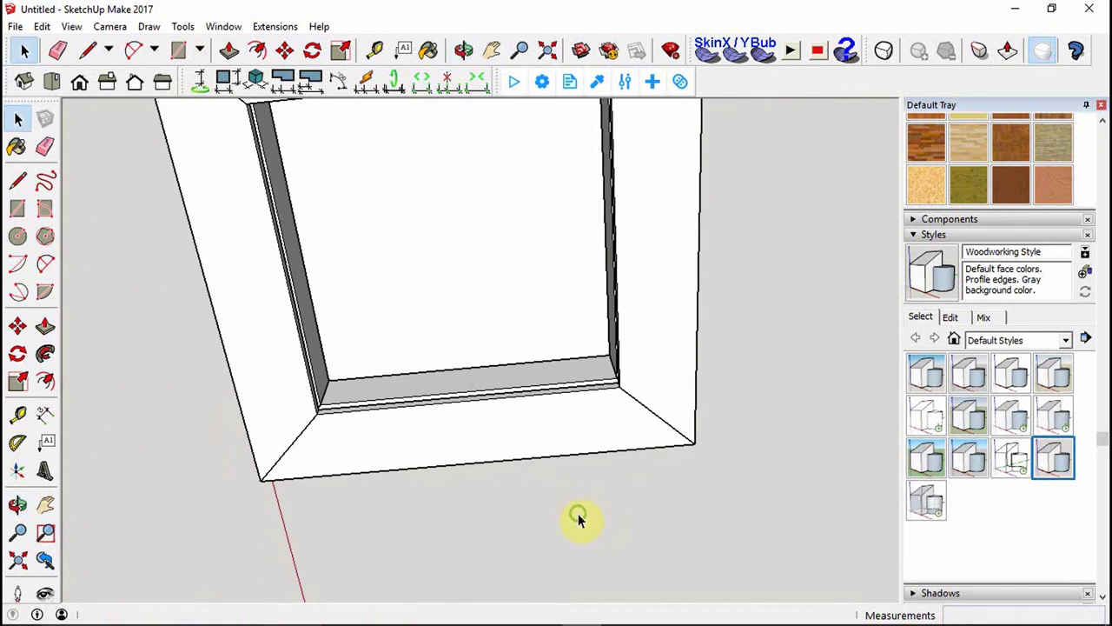
pyautogui.moveTo(496, 477); pyautogui.dragTo(576, 485, button='middle')
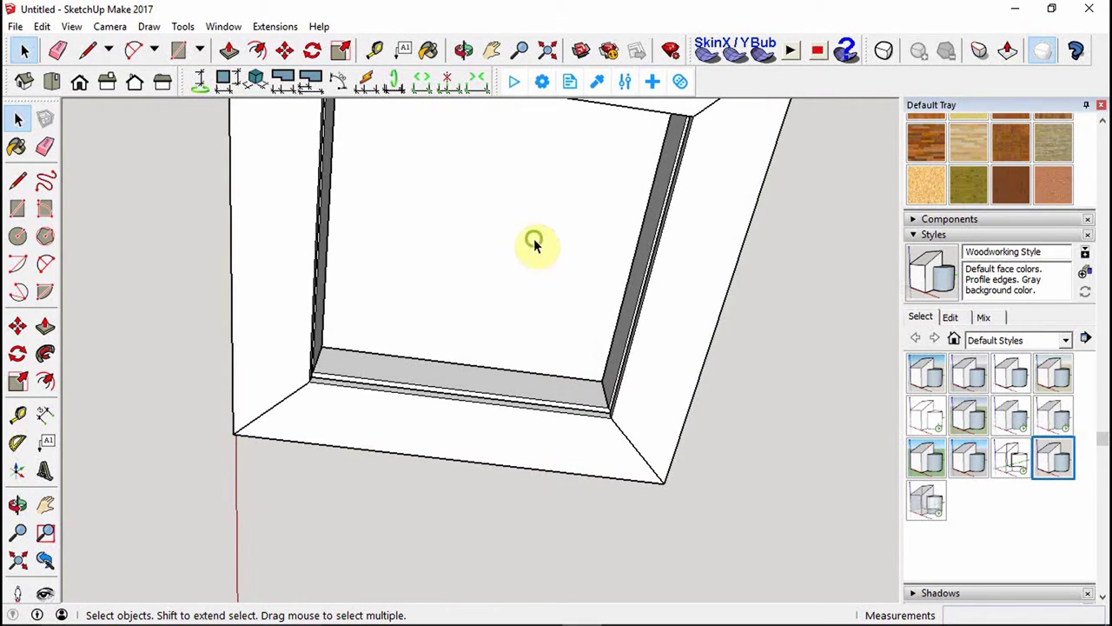
pyautogui.moveTo(534, 240); pyautogui.dragTo(584, 564, button='middle')
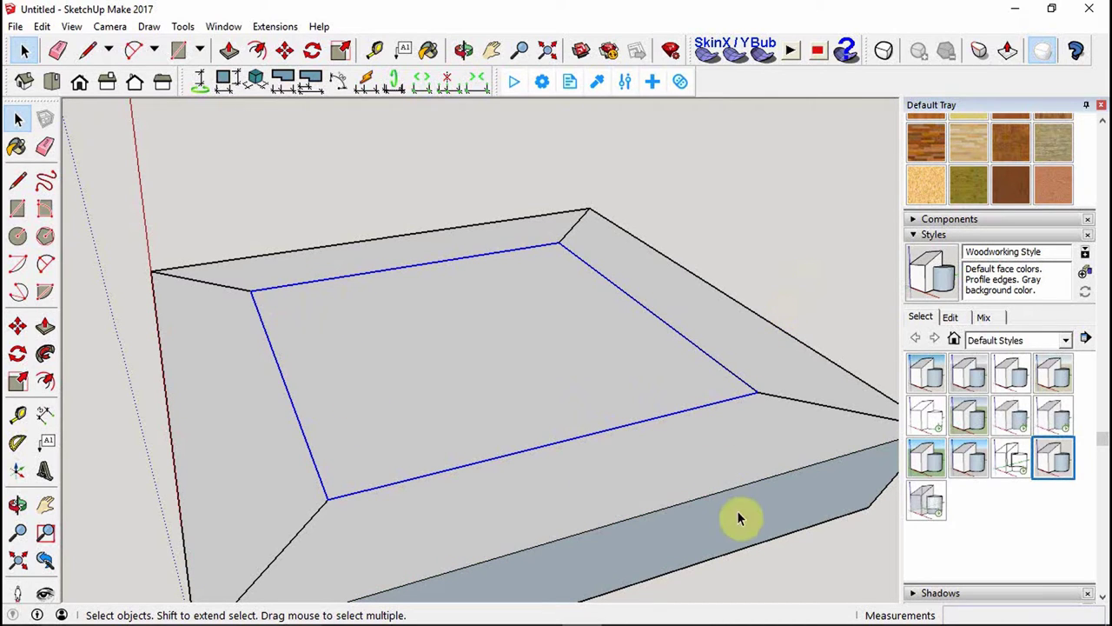
pyautogui.moveTo(739, 517); pyautogui.dragTo(720, 136, button='middle')
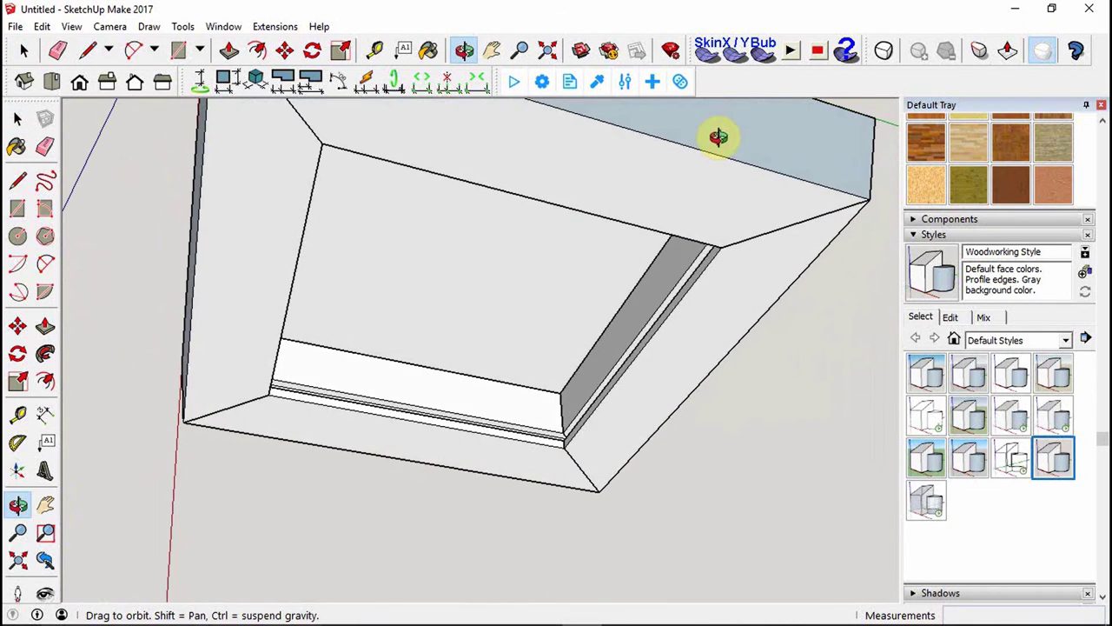
pyautogui.scroll(2, 563, 402)
pyautogui.scroll(2, 563, 403)
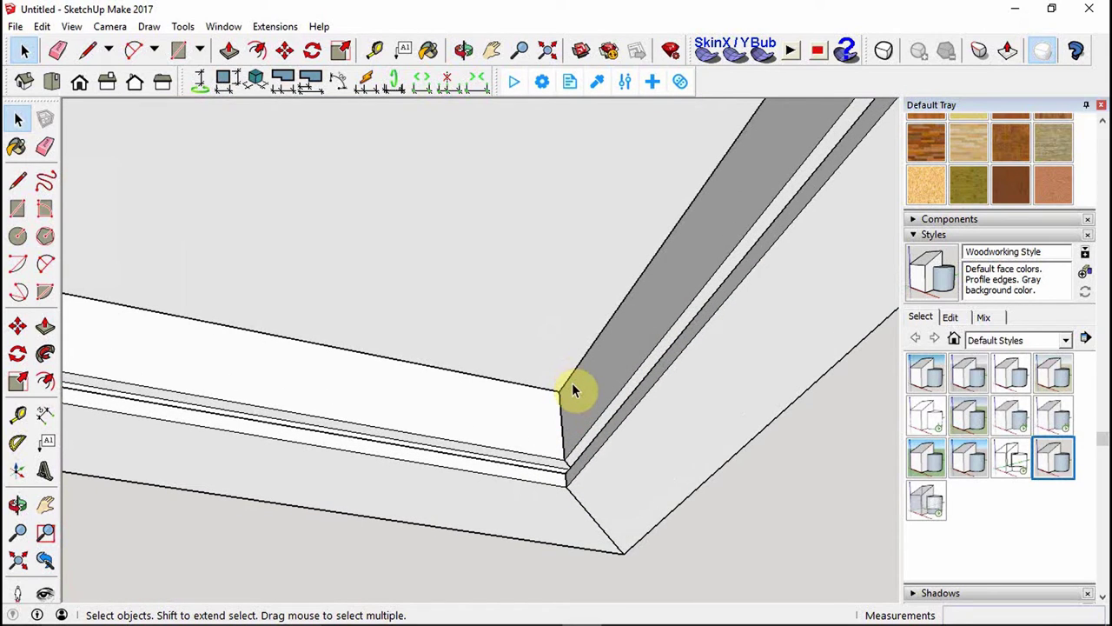
pyautogui.press('k')
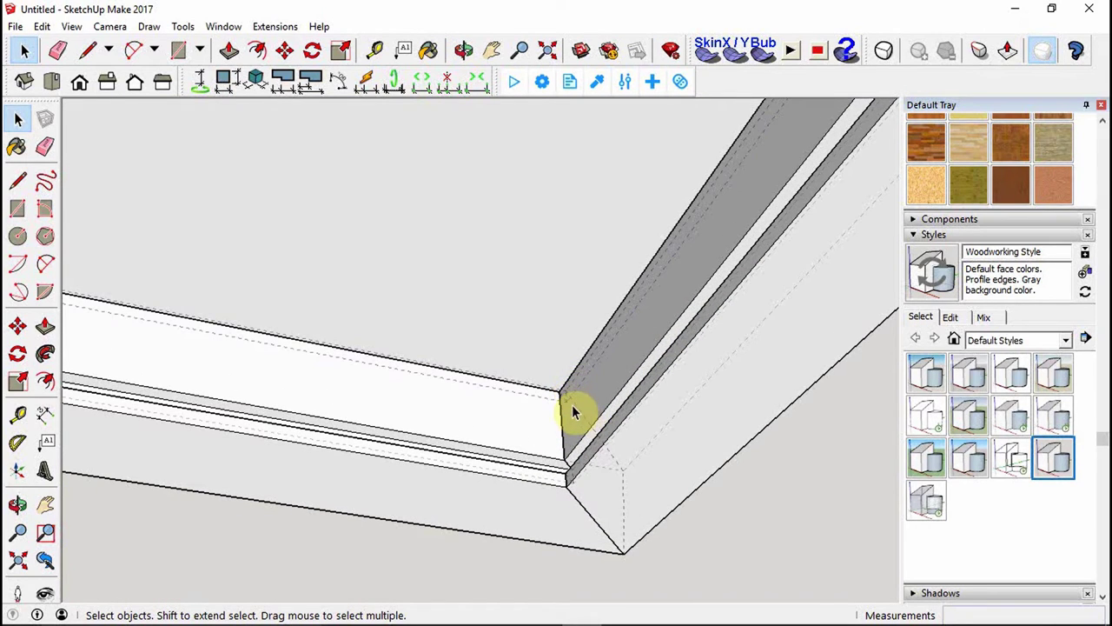
pyautogui.scroll(4, 572, 405)
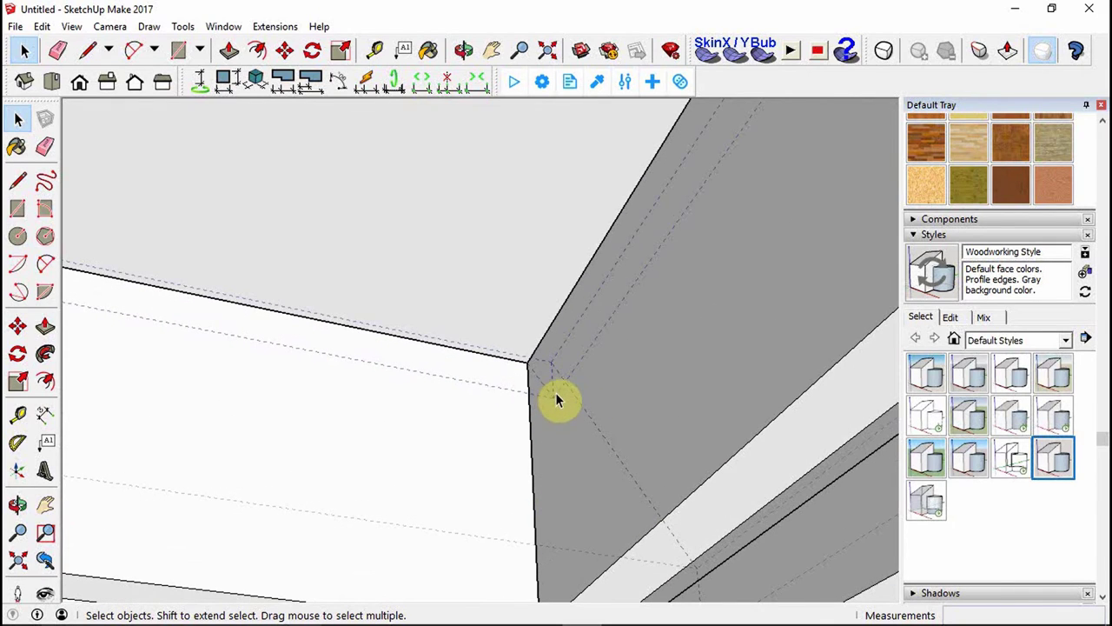
pyautogui.click(570, 381)
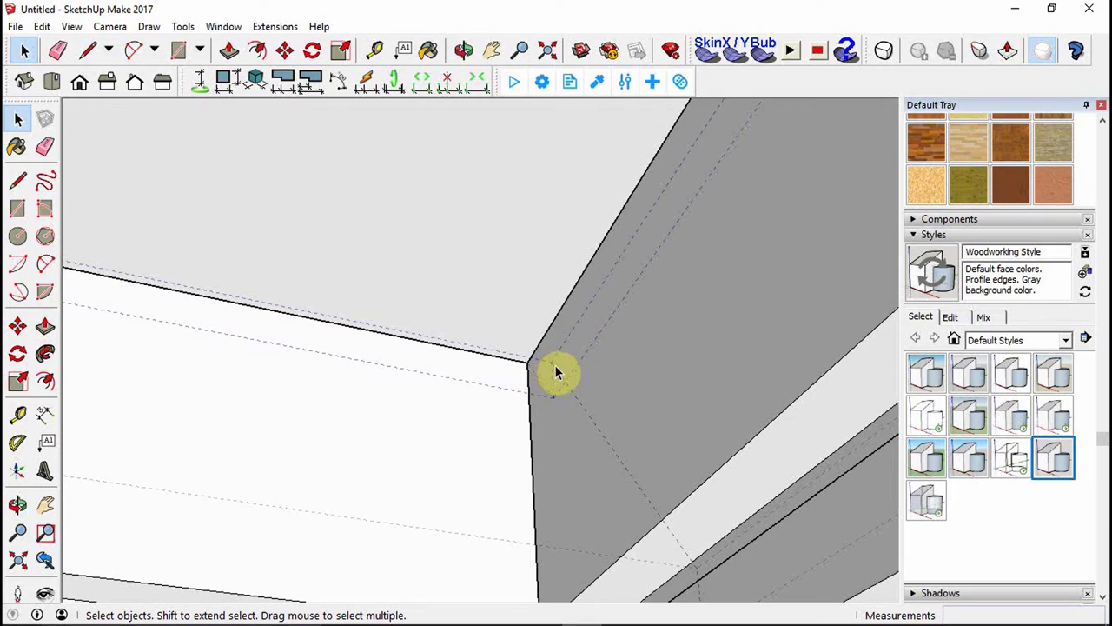
pyautogui.scroll(-3, 582, 308)
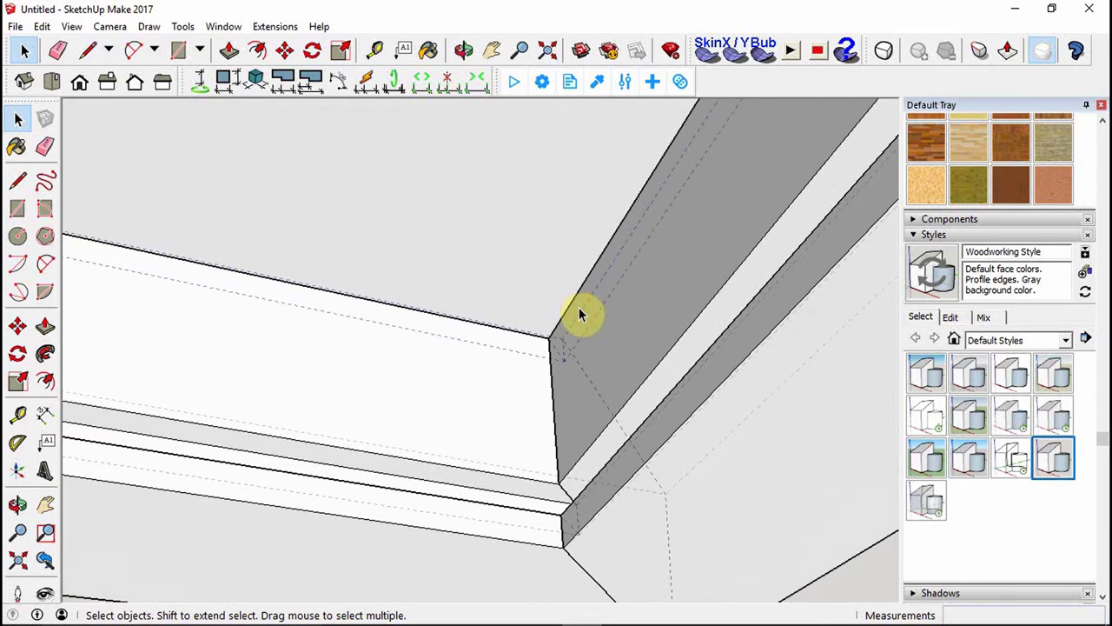
# Copy the panel group 1 5/8" upward from the frame's inner bottom corner to the corner of the groove's upper edge.
pyautogui.press('m')
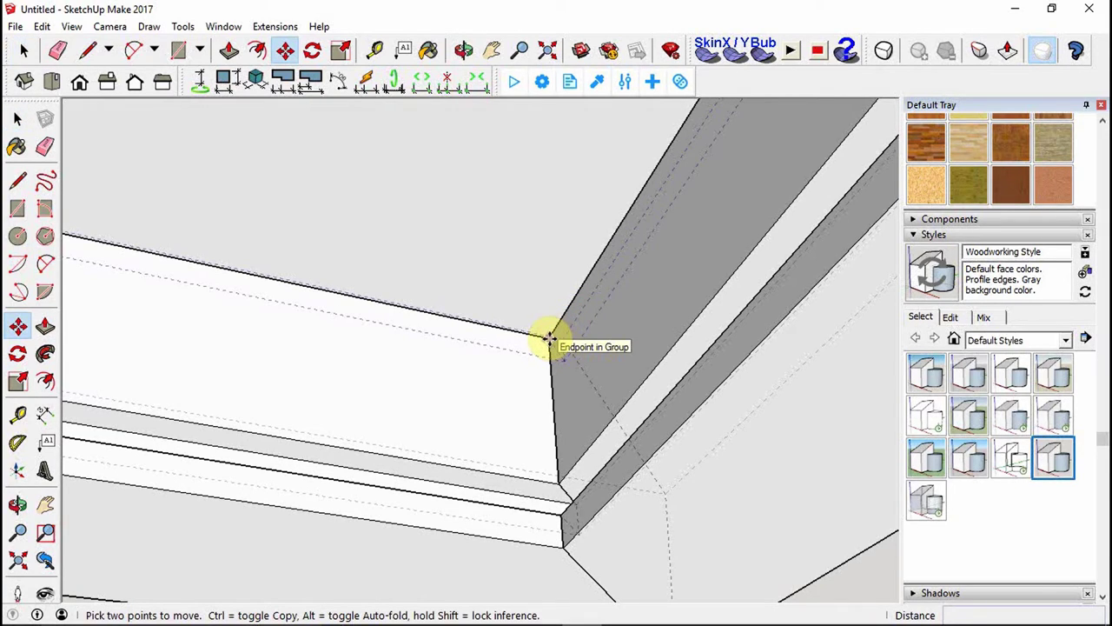
pyautogui.click(549, 337)
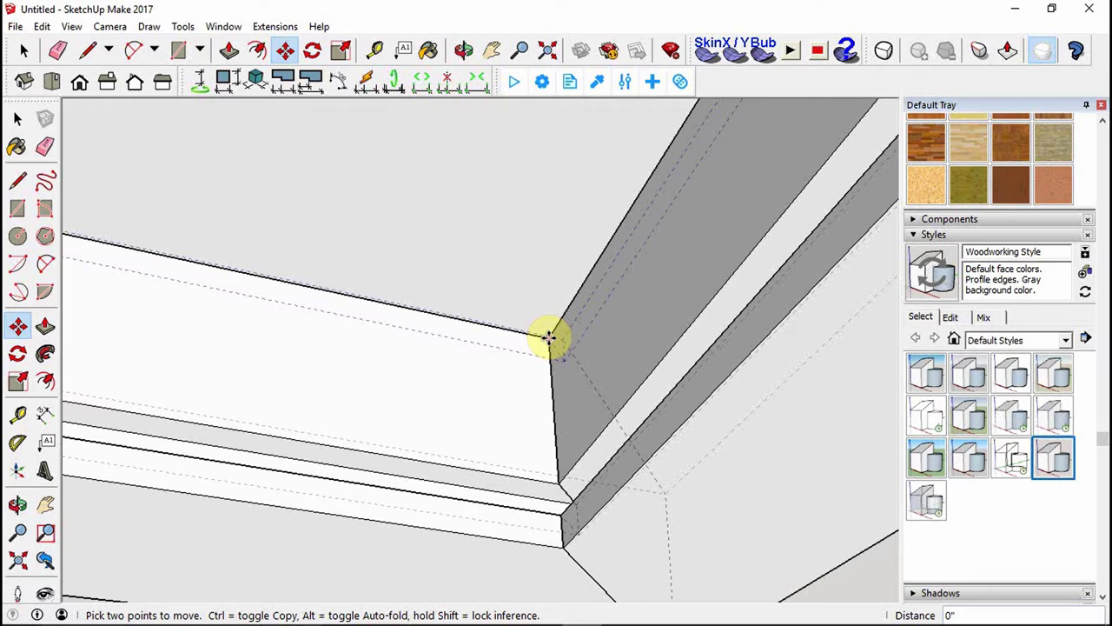
pyautogui.press('ctrl')
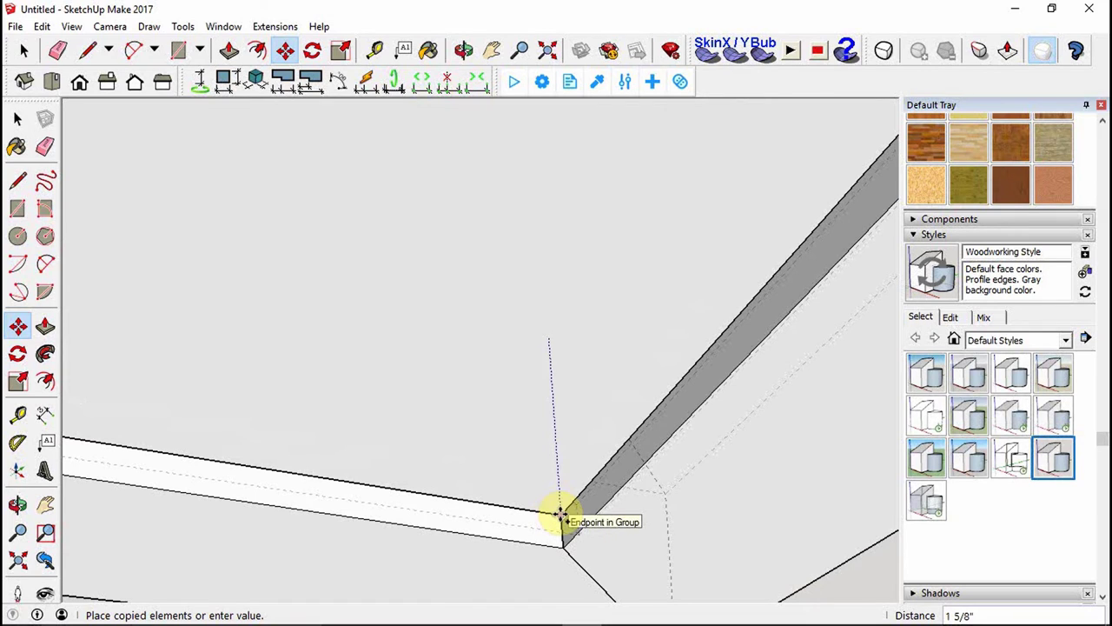
pyautogui.click(560, 514)
pyautogui.press('space')
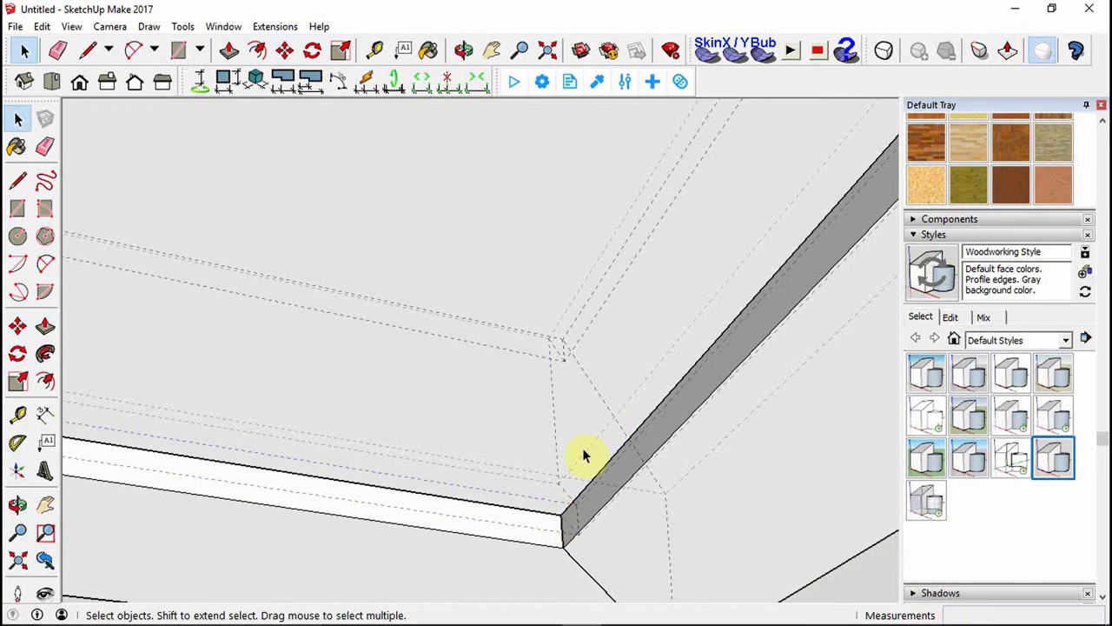
# Group the bottom panel with the three frame pieces other than the one along the red axis, and deselect the group.
pyautogui.moveTo(584, 452); pyautogui.dragTo(830, 294, button='middle')
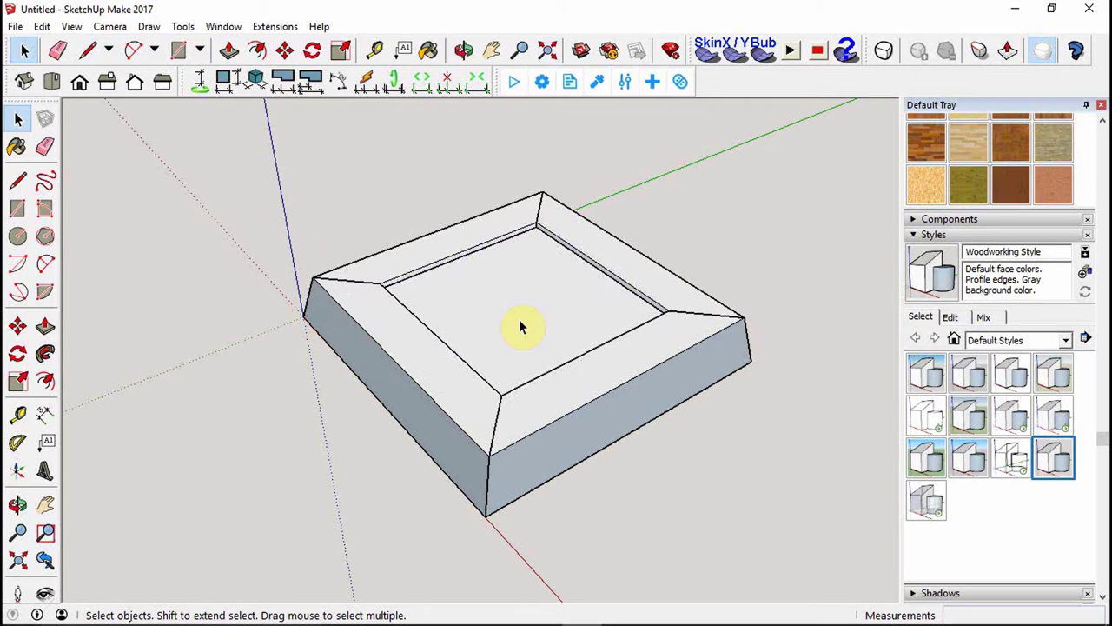
pyautogui.moveTo(708, 419); pyautogui.dragTo(595, 429, button='middle')
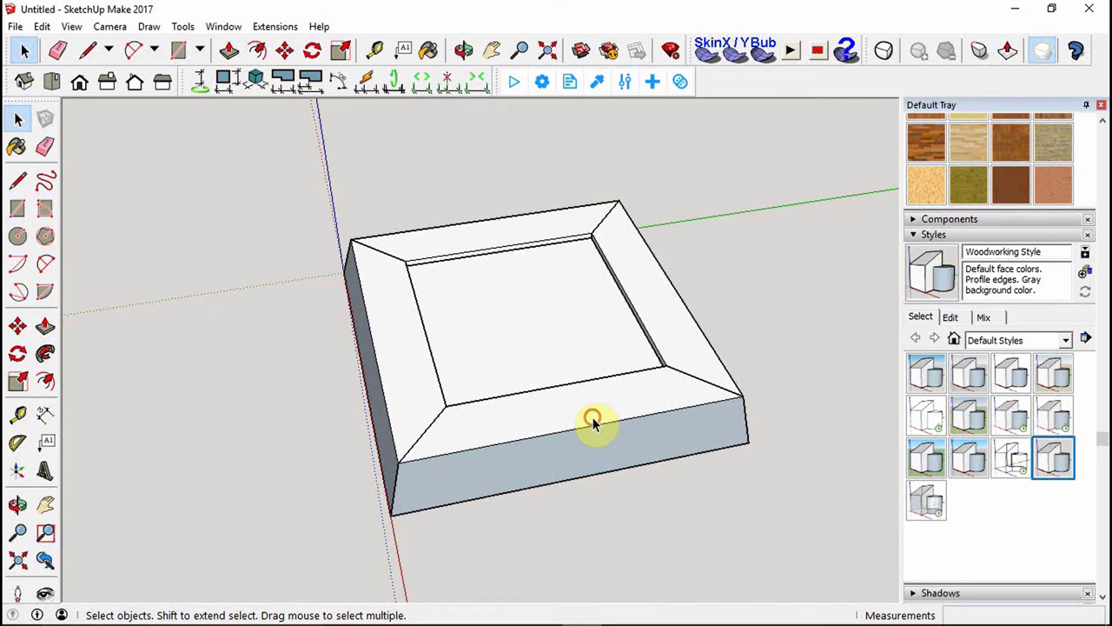
pyautogui.click(593, 421)
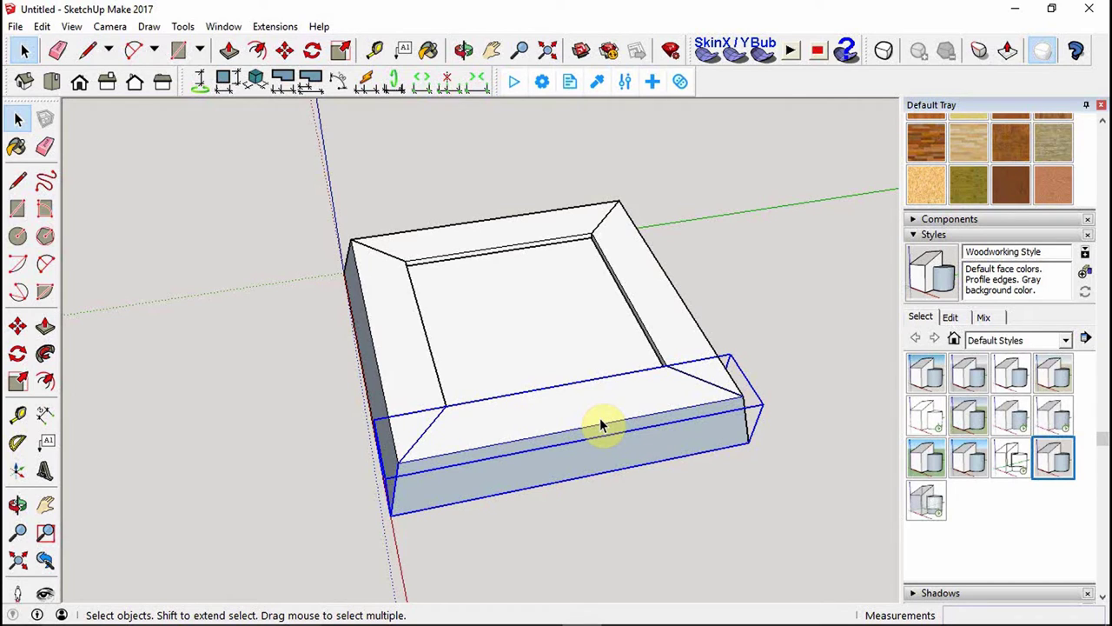
pyautogui.keyDown('ctrl'); pyautogui.click(666, 341); pyautogui.keyUp('ctrl')
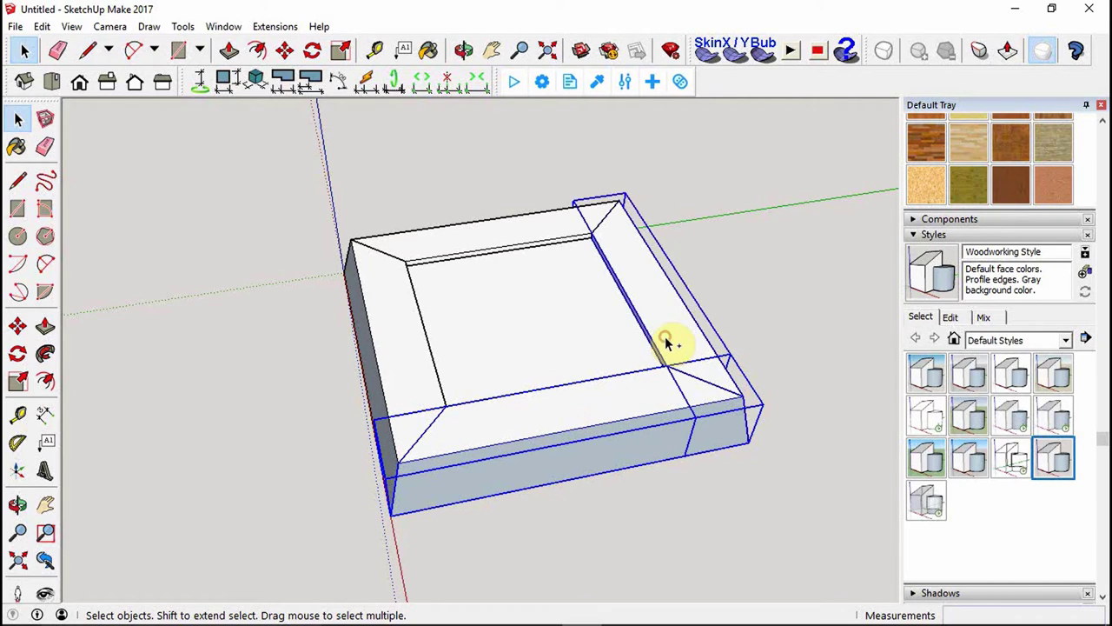
pyautogui.keyDown('ctrl'); pyautogui.click(563, 224); pyautogui.keyUp('ctrl')
pyautogui.press('o')
pyautogui.moveTo(698, 533); pyautogui.dragTo(569, 67)
pyautogui.press('space')
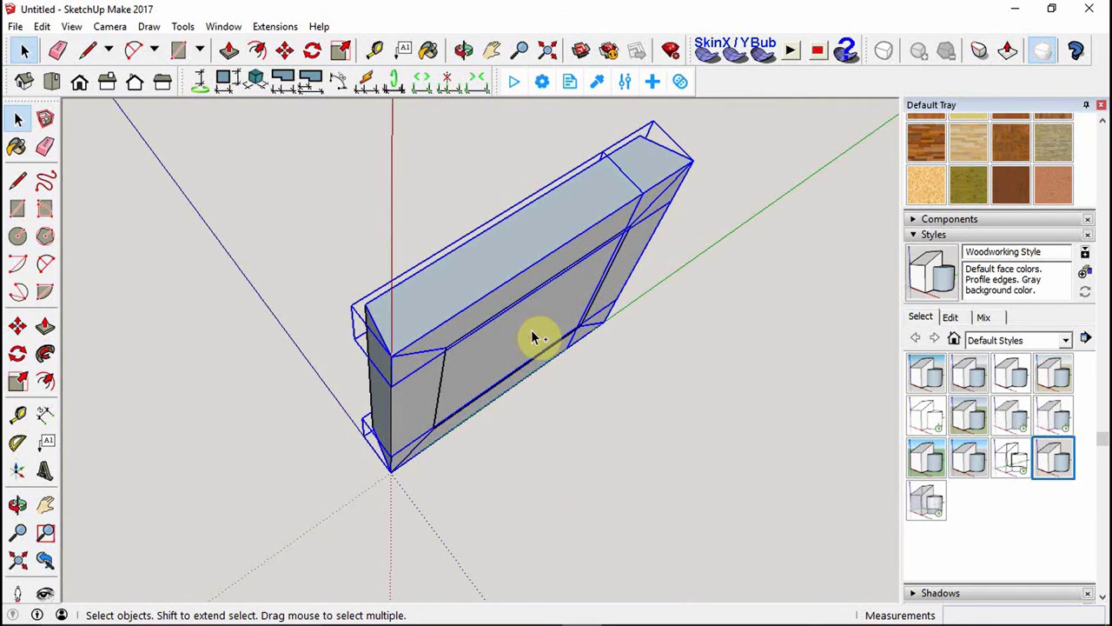
pyautogui.press('o')
pyautogui.moveTo(601, 173); pyautogui.dragTo(640, 616)
pyautogui.press('space')
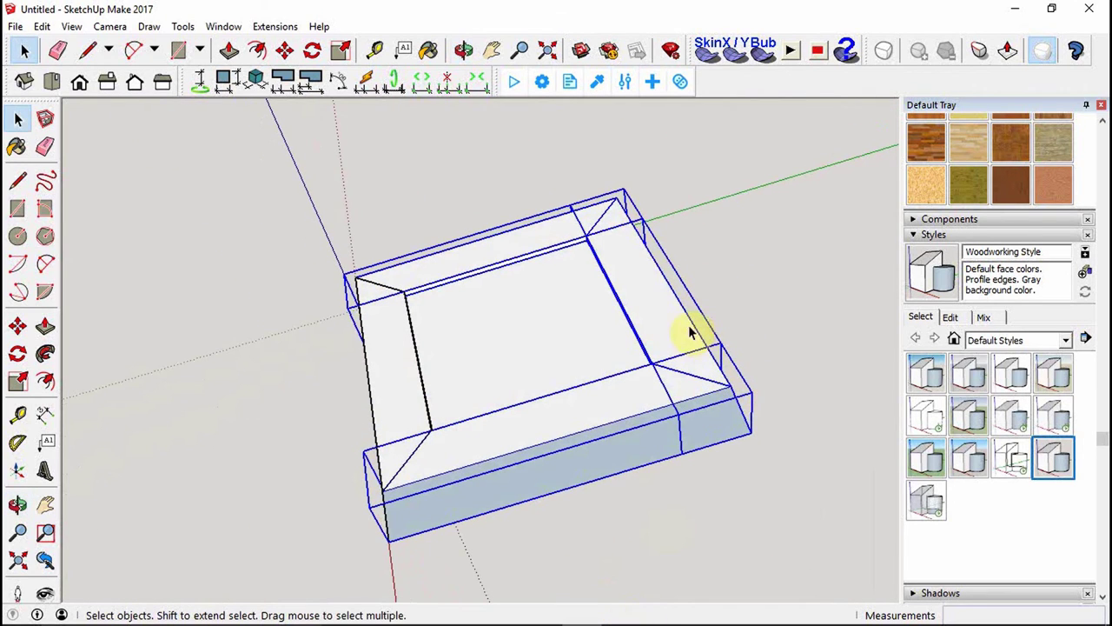
pyautogui.rightClick(669, 323)
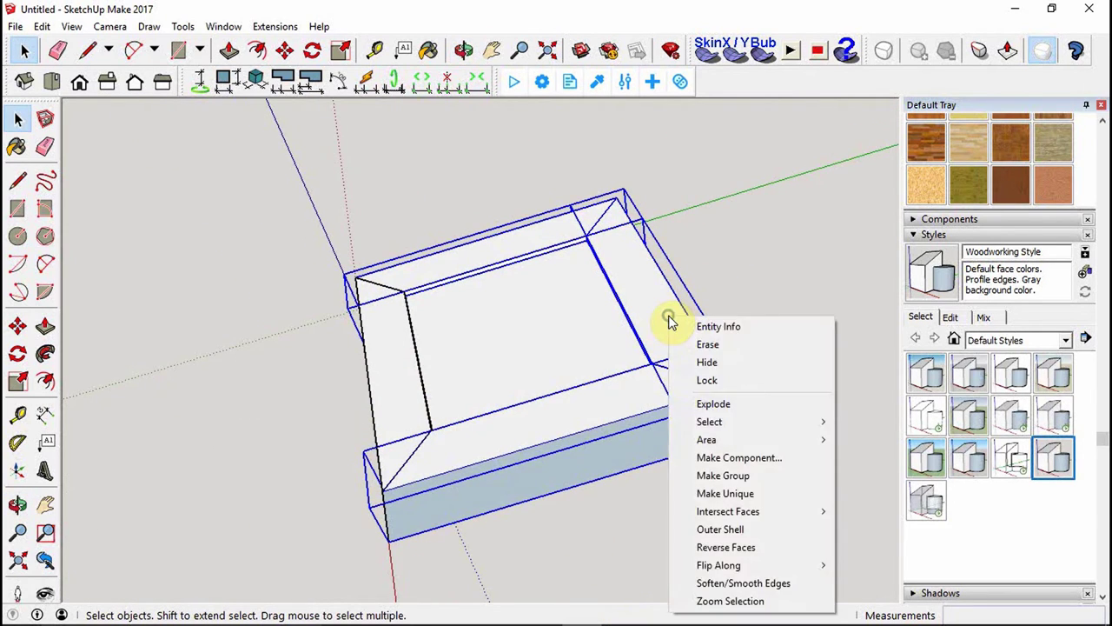
pyautogui.click(727, 477)
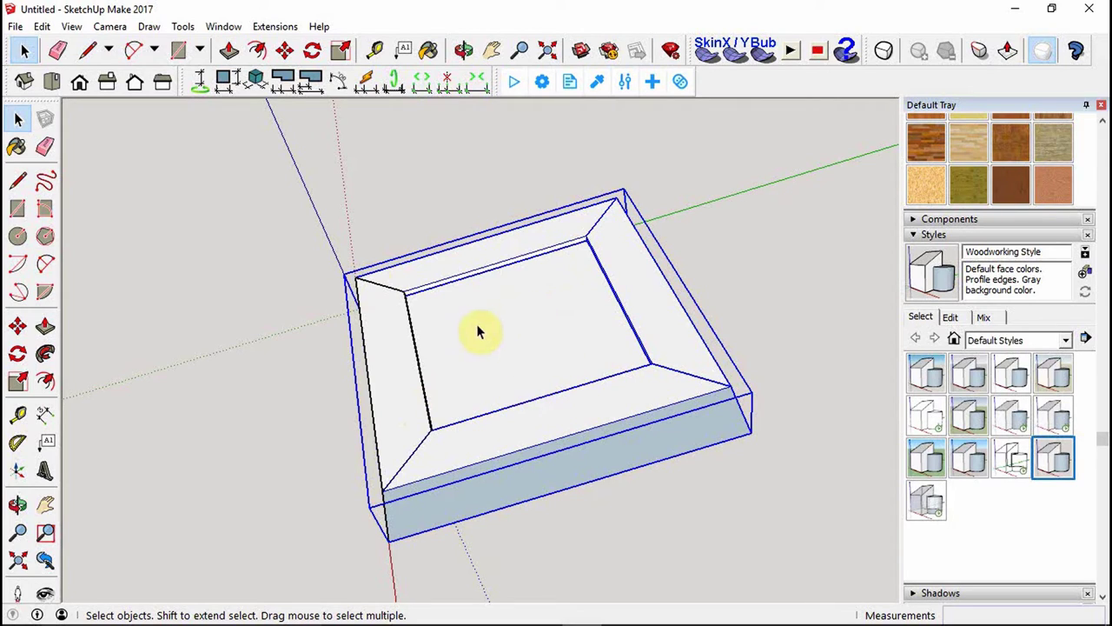
pyautogui.click(251, 251)
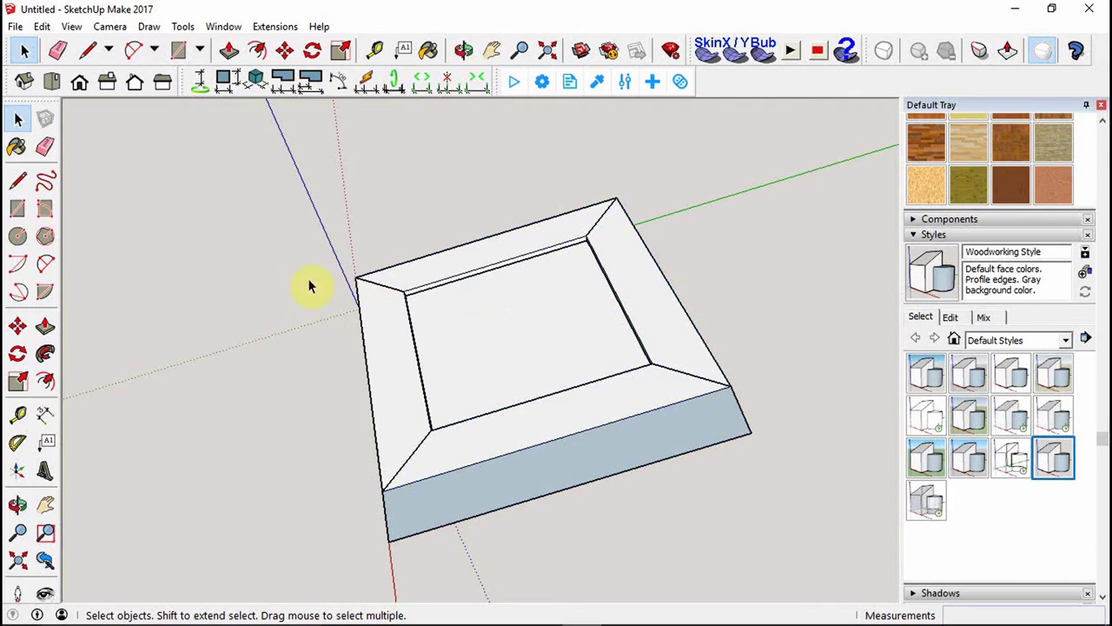
# Group the remaining frame piece along the red axis with the upper panel.
pyautogui.click(391, 378)
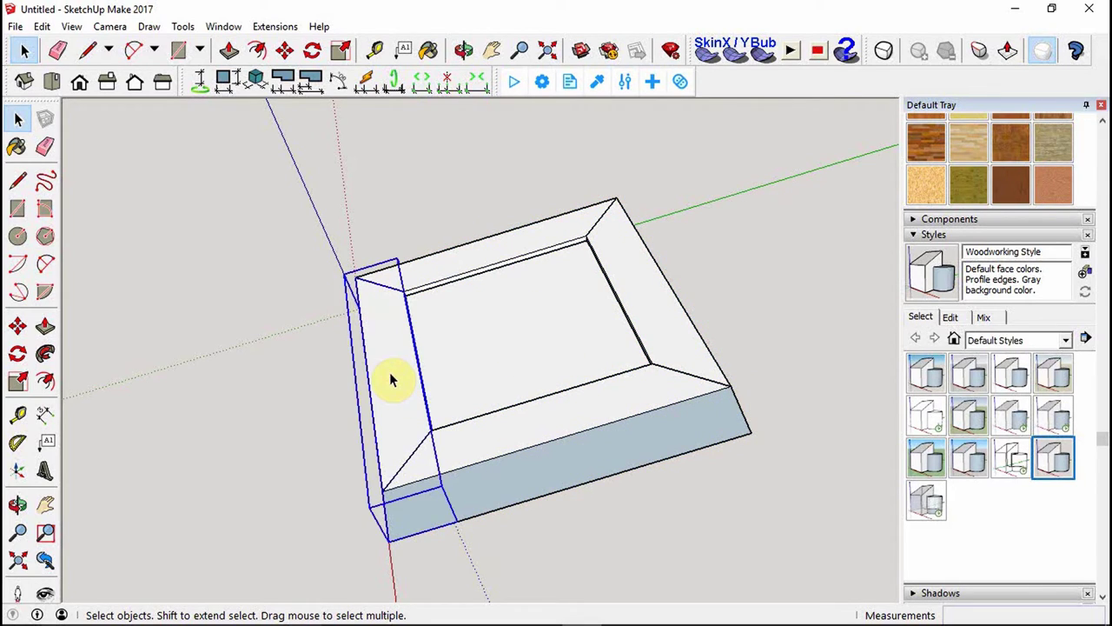
pyautogui.rightClick(484, 372)
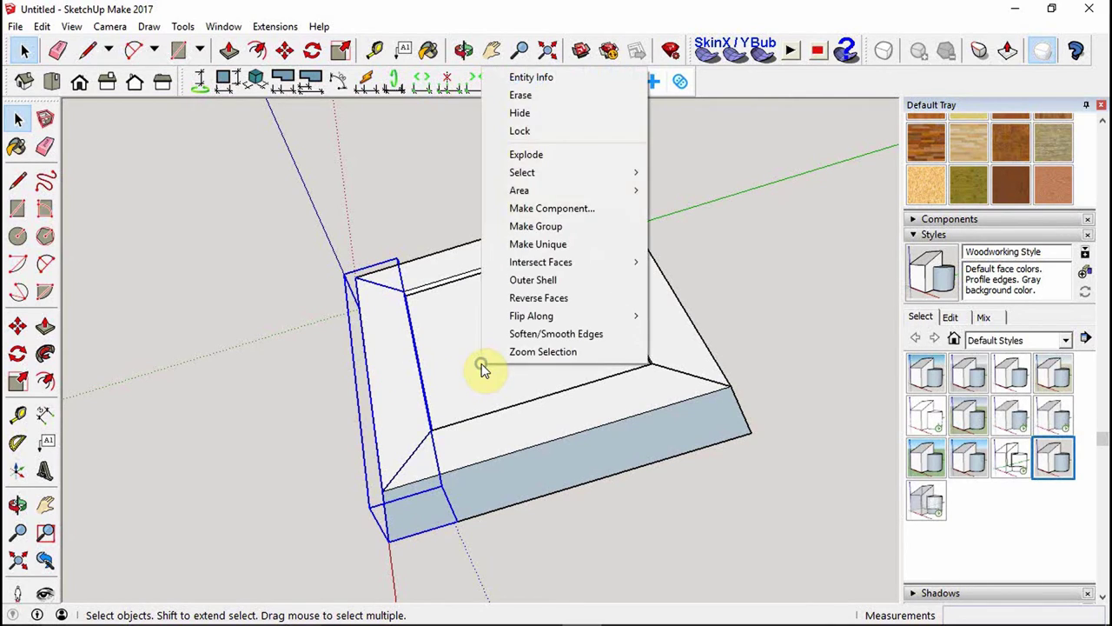
pyautogui.click(560, 228)
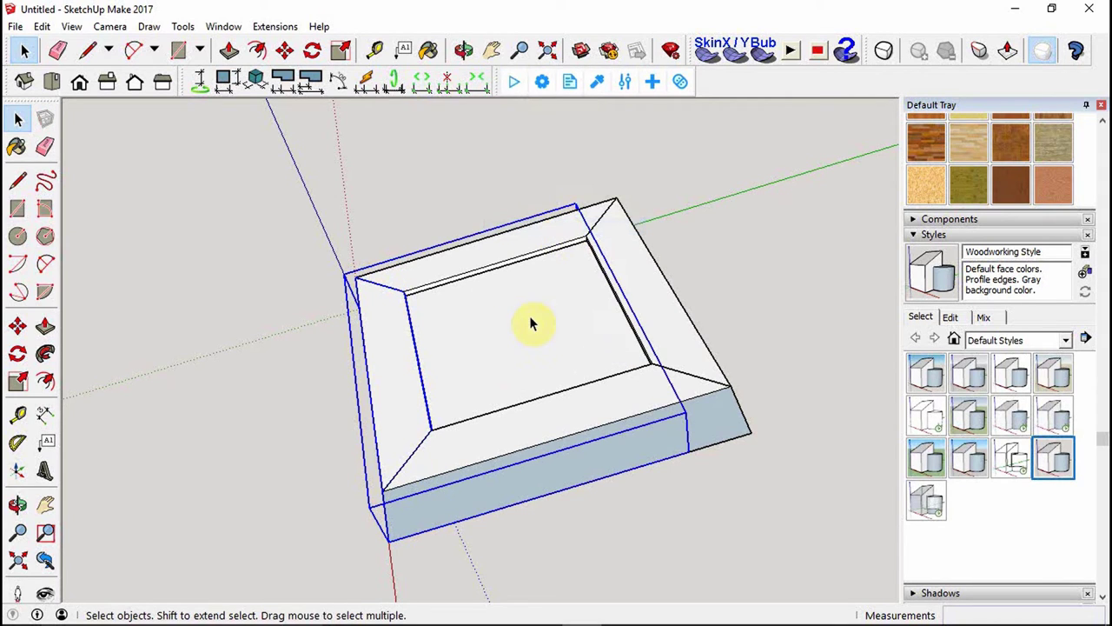
# Move the lid group about 10 3/16" outward along the green axis, pulling it out of the frame.
pyautogui.moveTo(551, 287); pyautogui.dragTo(730, 378, button='middle')
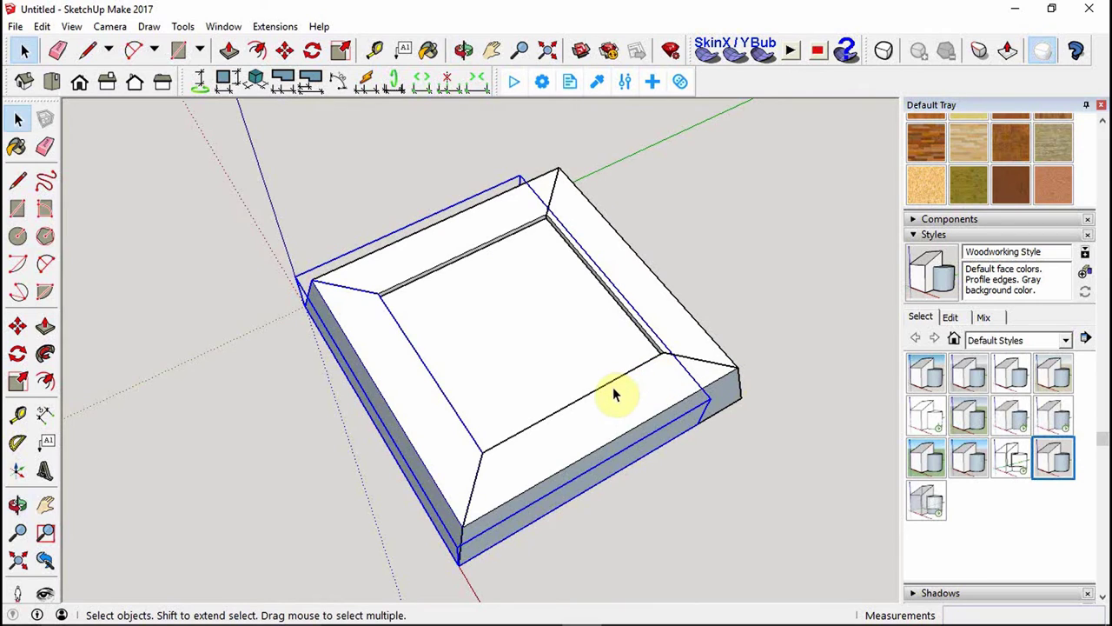
pyautogui.press('m')
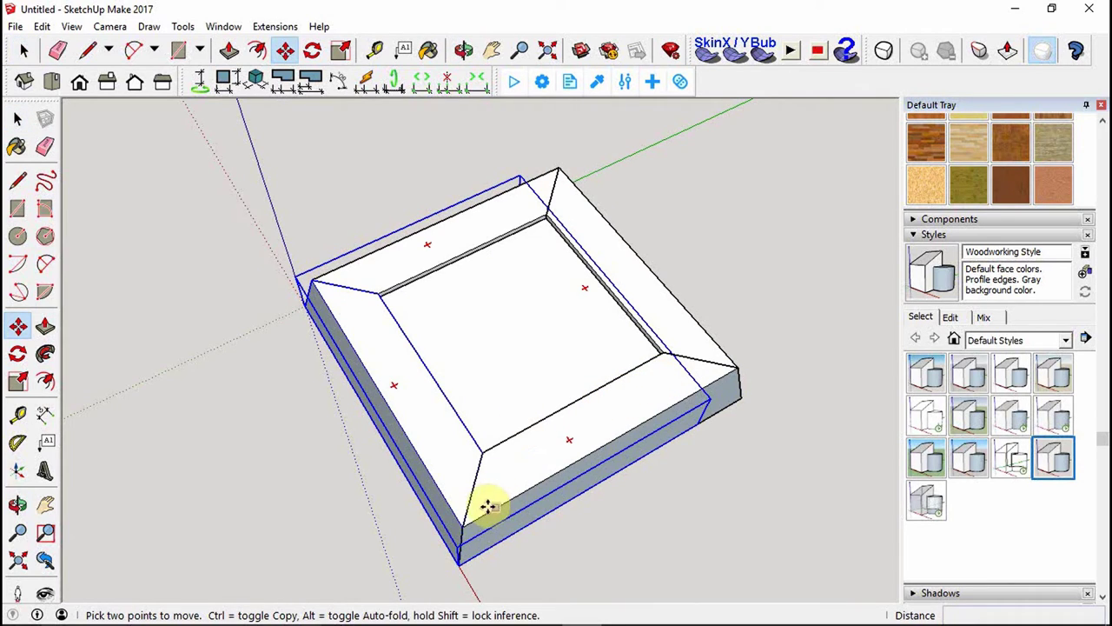
pyautogui.scroll(-3, 498, 330)
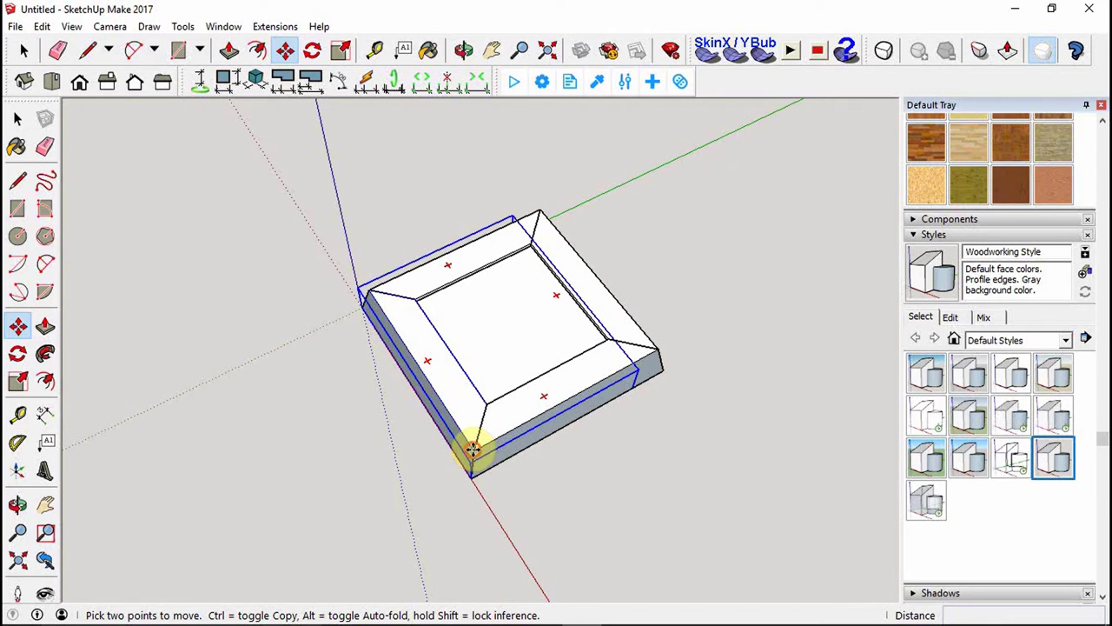
pyautogui.click(472, 448)
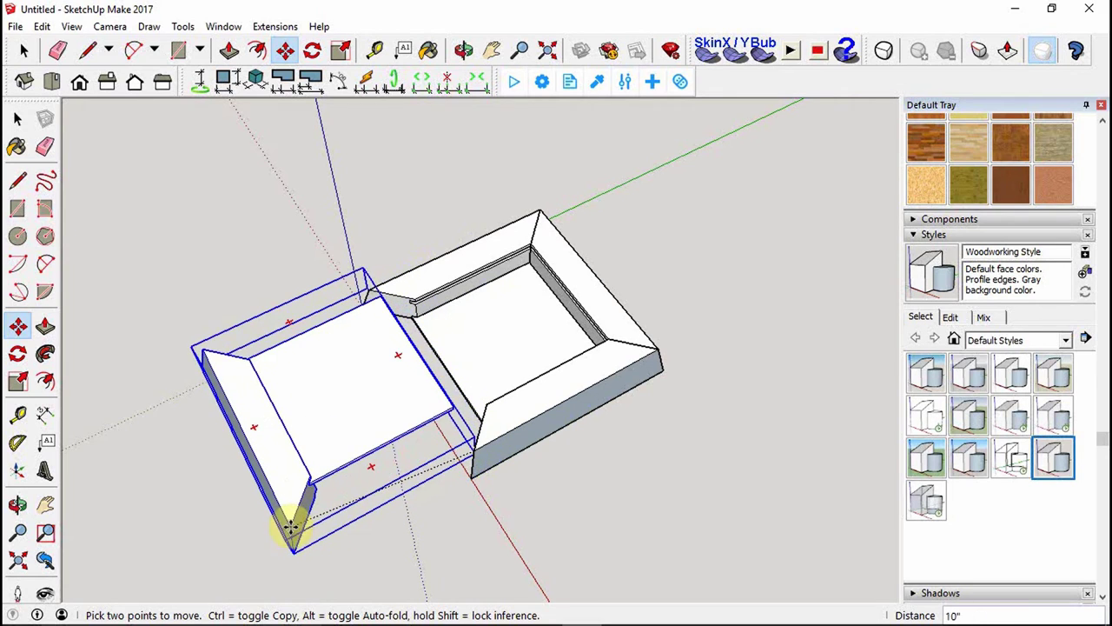
pyautogui.click(289, 537)
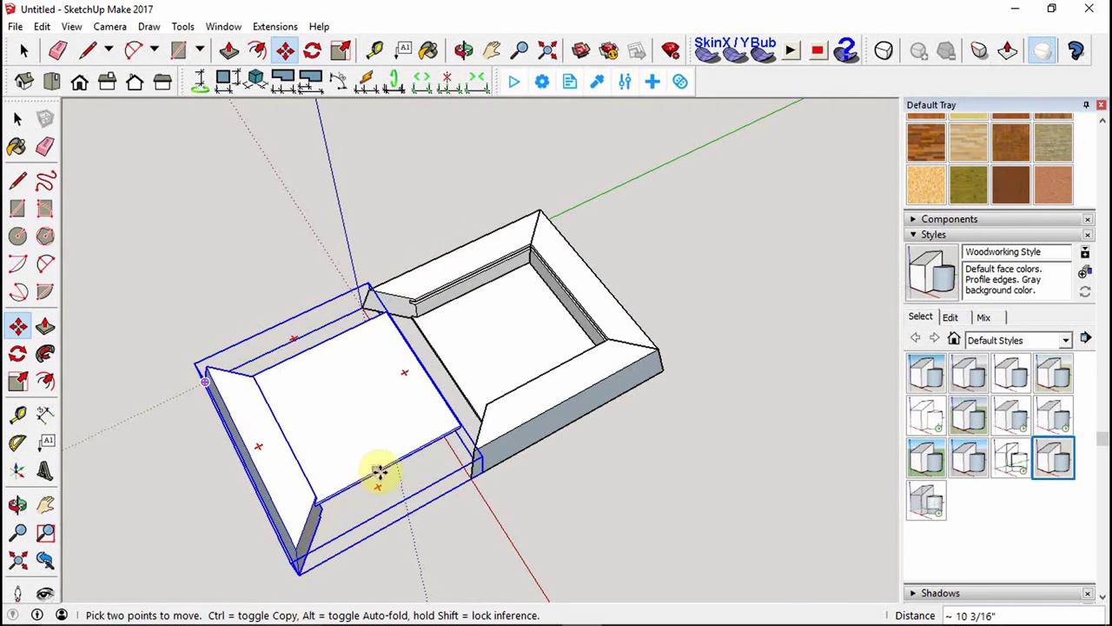
pyautogui.press('space')
# Measure the inside height from the bottom panel's edge up to the lower edge of the lid groove.
pyautogui.scroll(3, 633, 380)
pyautogui.scroll(3, 589, 310)
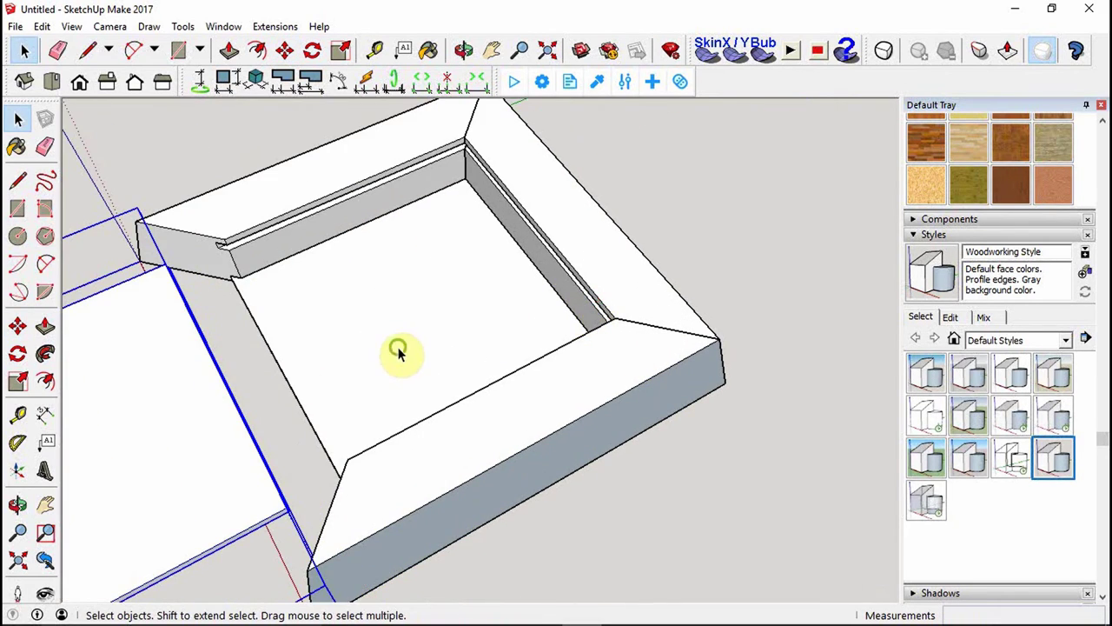
pyautogui.moveTo(398, 353); pyautogui.dragTo(492, 219, button='middle')
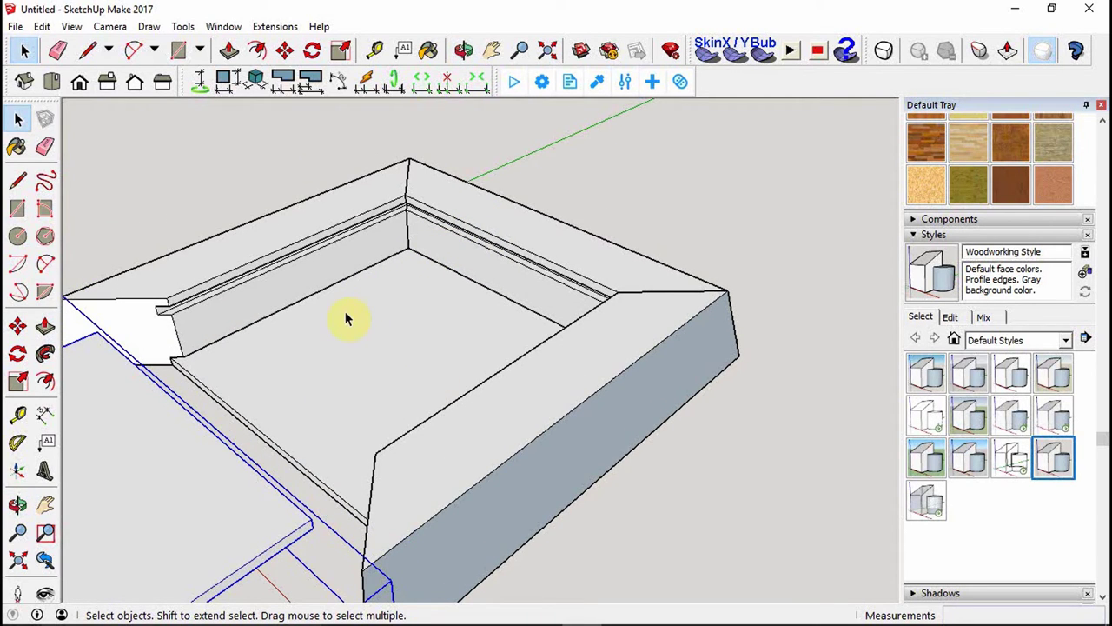
pyautogui.press('t')
pyautogui.scroll(5, 326, 306)
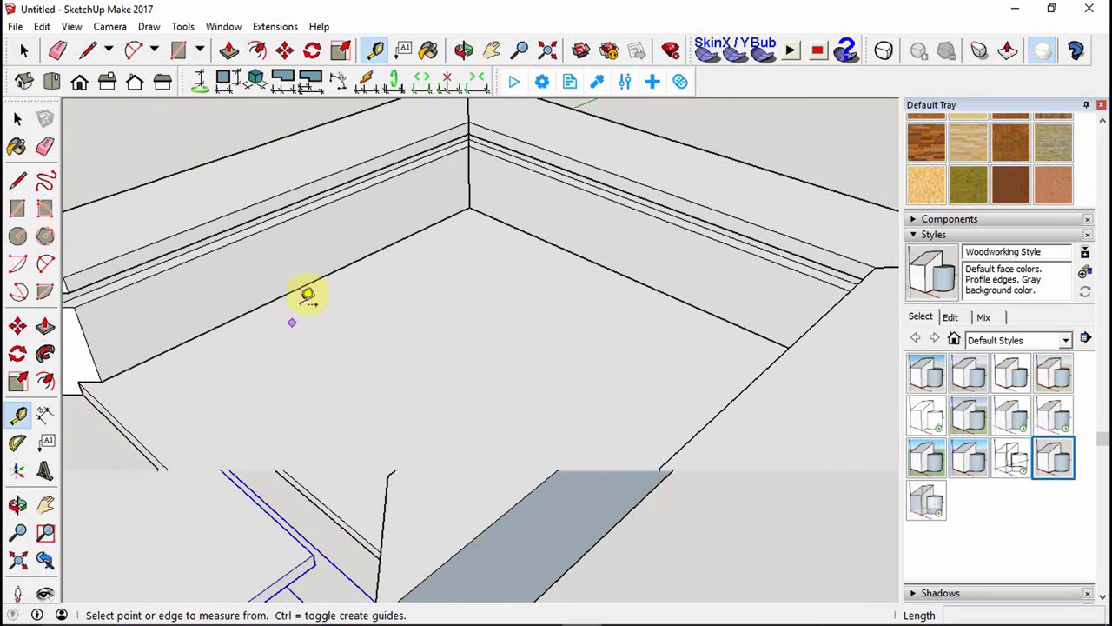
pyautogui.click(301, 286)
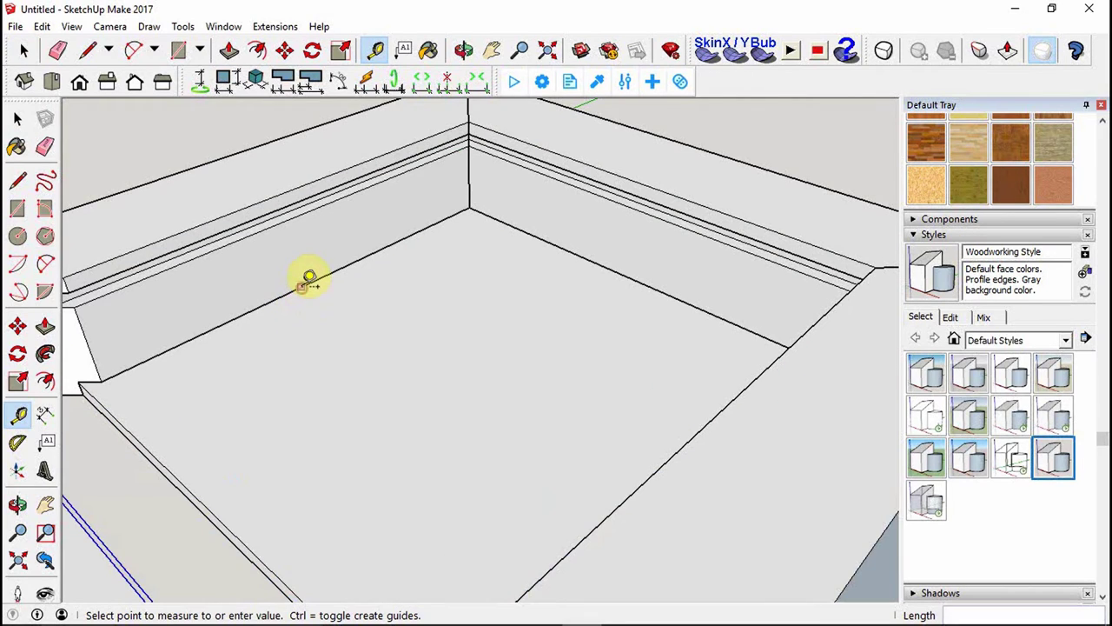
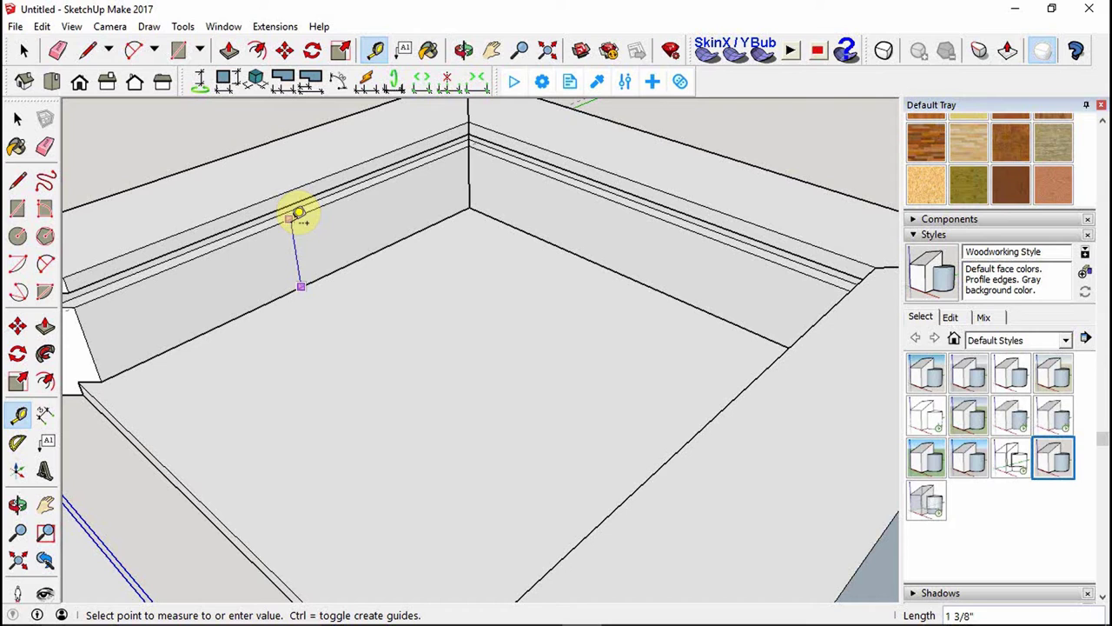
pyautogui.press('space')
# Open the lid group and its frame piece for editing, and select all of the piece's geometry.
pyautogui.scroll(-6, 497, 181)
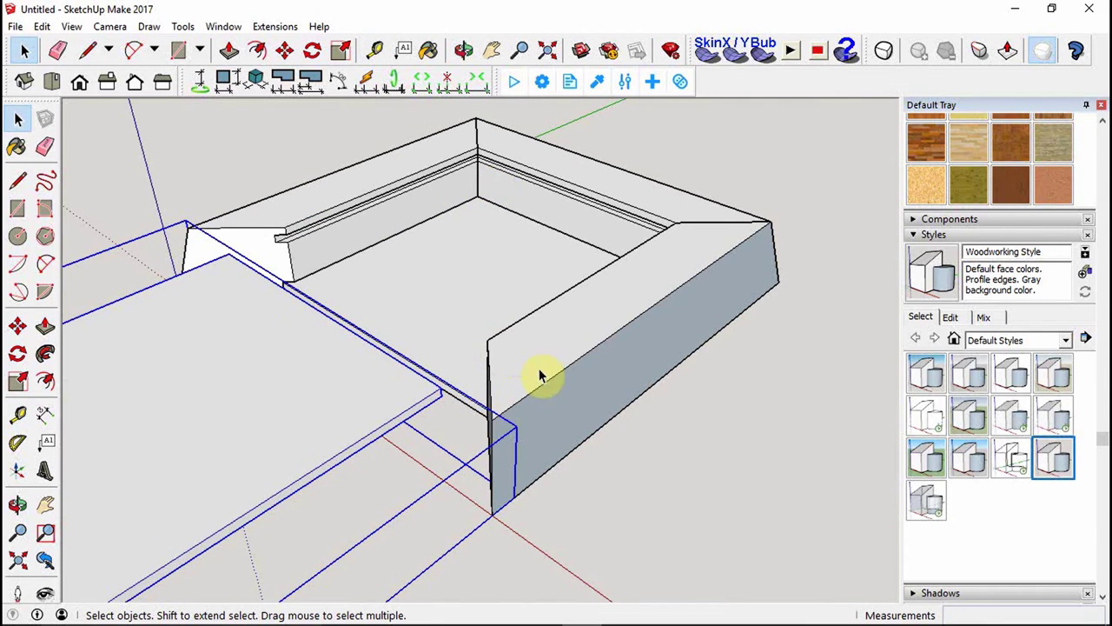
pyautogui.scroll(-5, 609, 330)
pyautogui.moveTo(666, 464); pyautogui.dragTo(483, 518, button='middle')
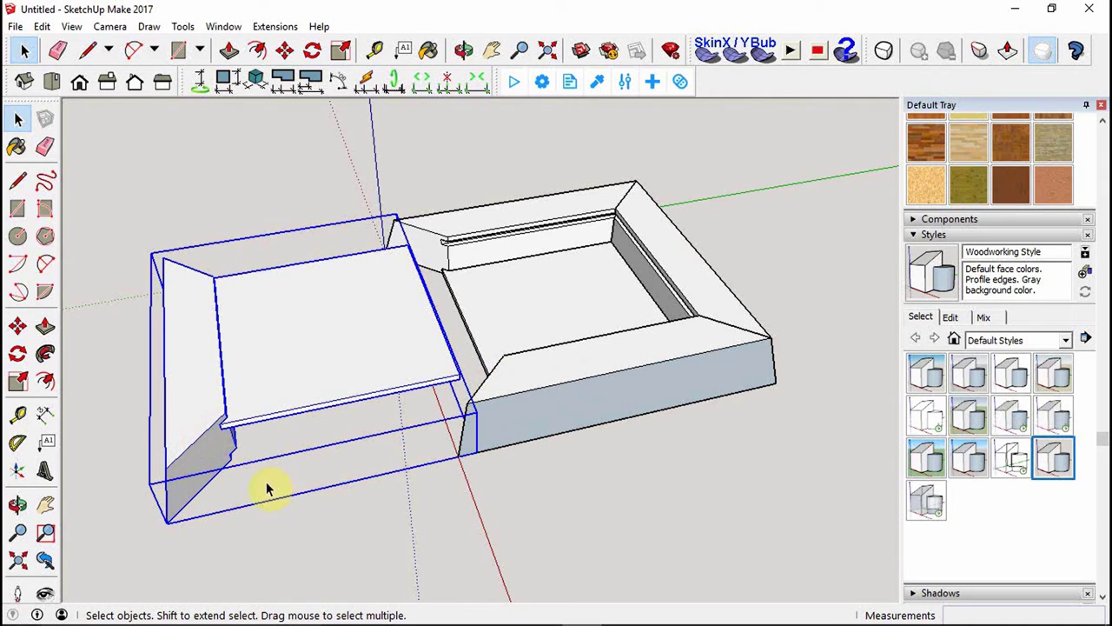
pyautogui.moveTo(401, 565); pyautogui.dragTo(281, 495, button='middle')
pyautogui.scroll(1, 119, 408)
pyautogui.scroll(3, 119, 409)
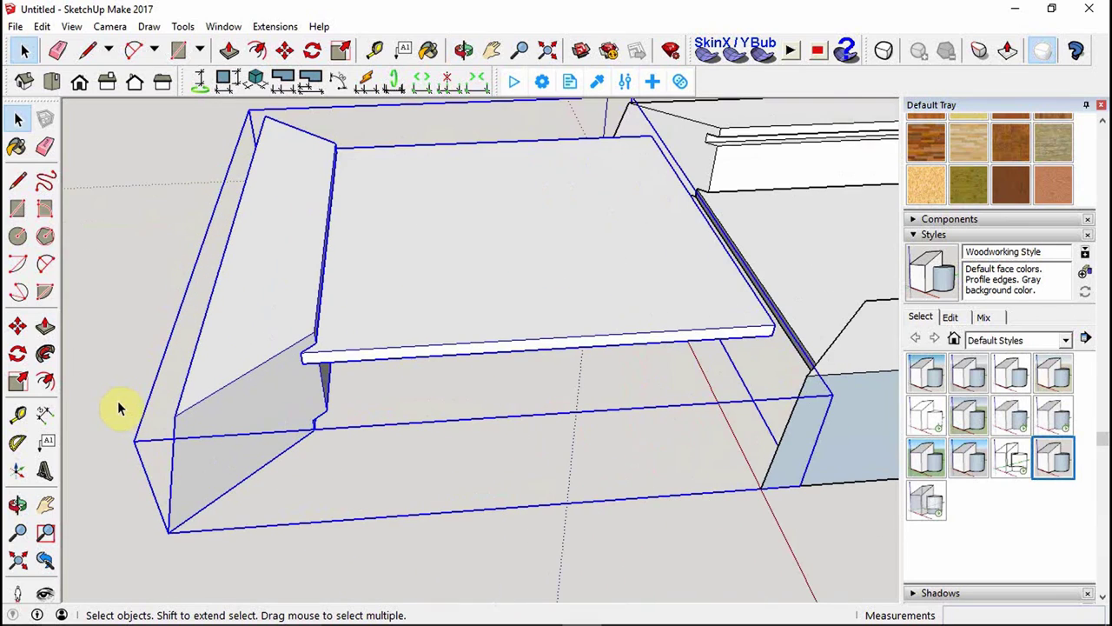
pyautogui.click(253, 400)
pyautogui.doubleClick(253, 399)
pyautogui.click(253, 400)
pyautogui.tripleClick(253, 400)
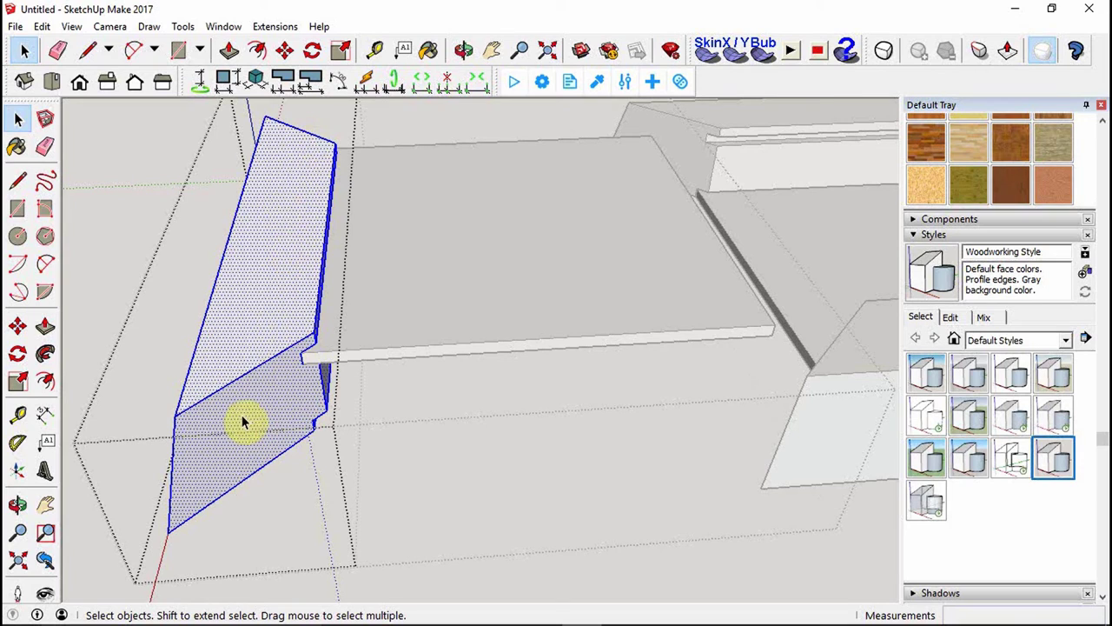
# Place crossing guides on the piece's mitered end face, one 1 1/16" below its top edge and one parallel to its inner vertical edge.
pyautogui.moveTo(251, 510); pyautogui.dragTo(217, 496, button='middle')
pyautogui.scroll(4, 142, 377)
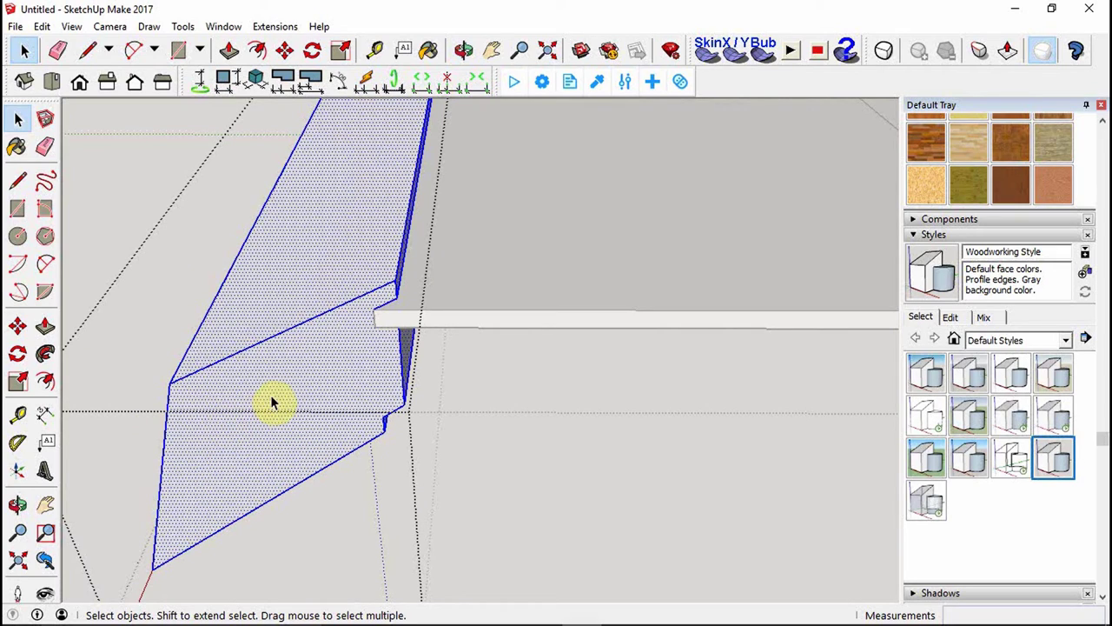
pyautogui.press('t')
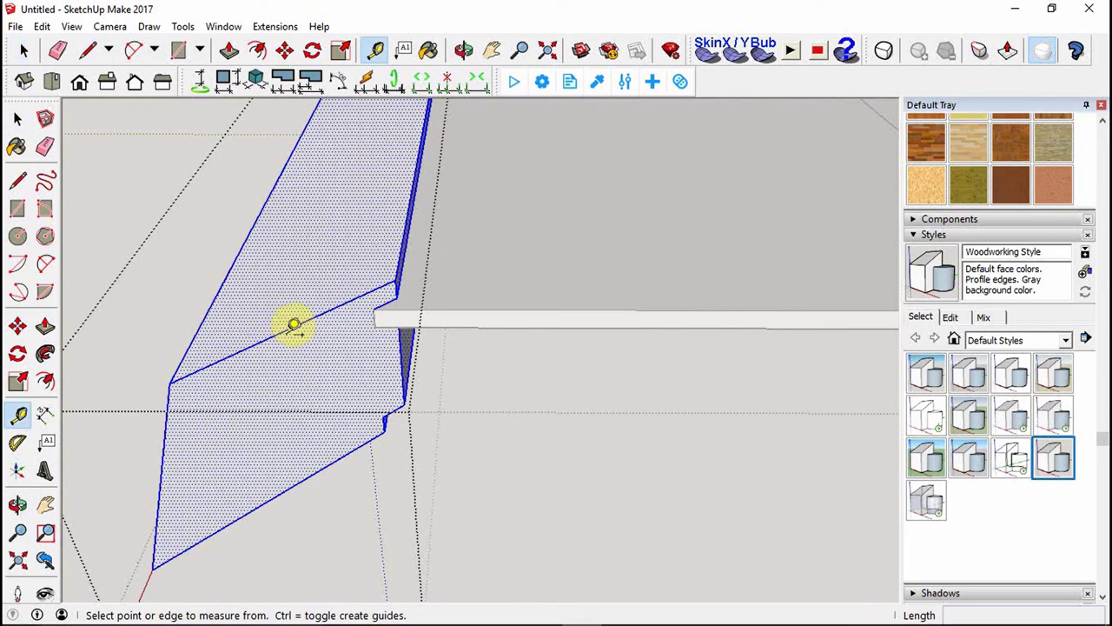
pyautogui.click(280, 332)
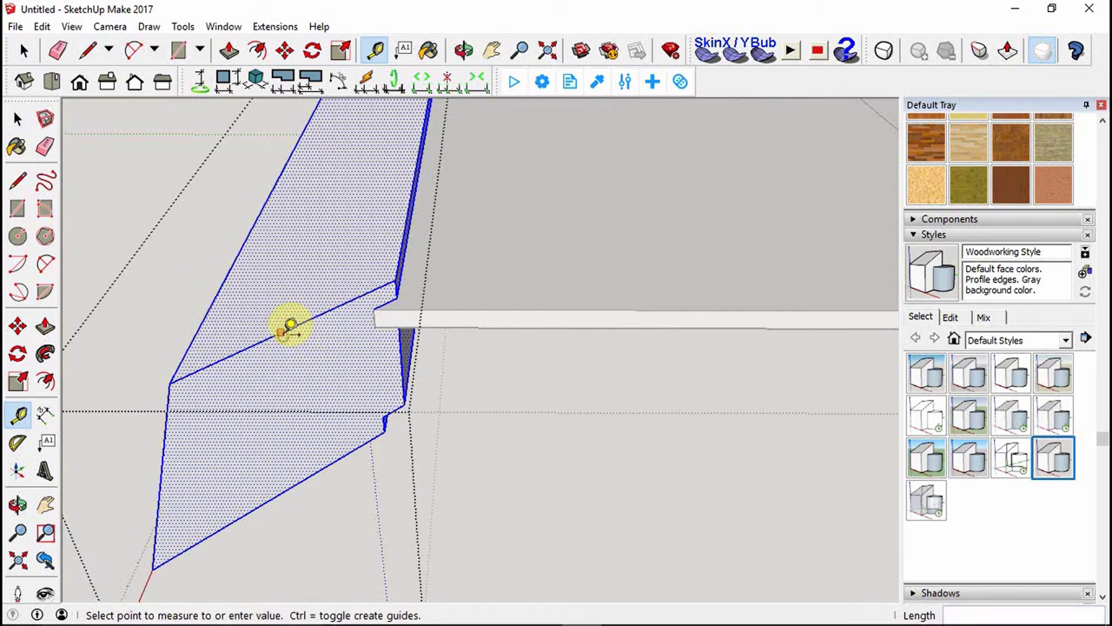
pyautogui.click(298, 389)
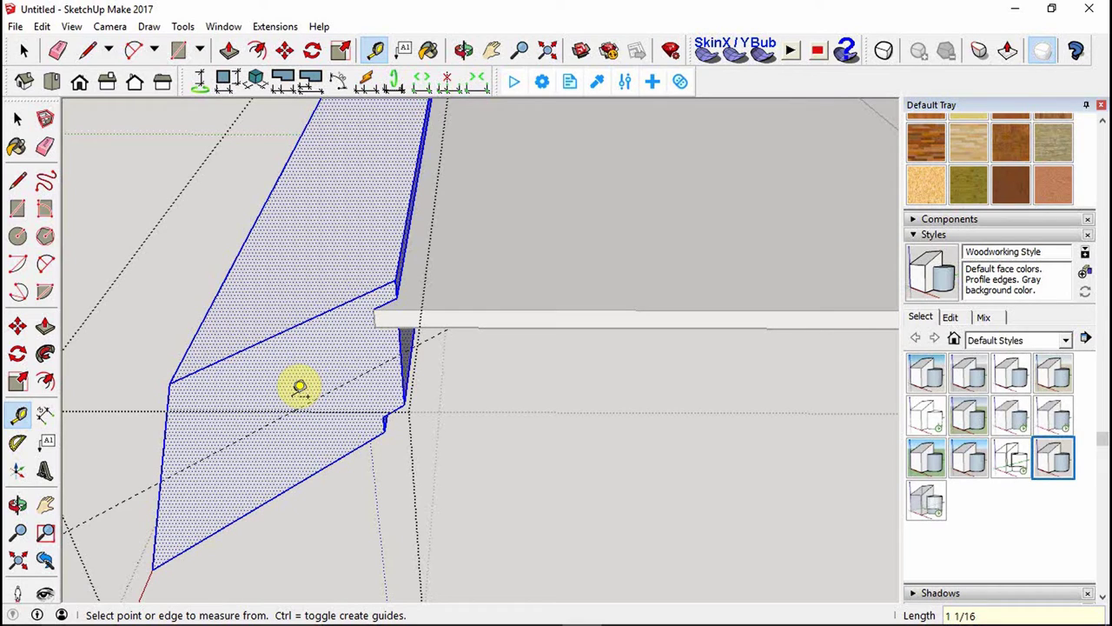
pyautogui.click(402, 372)
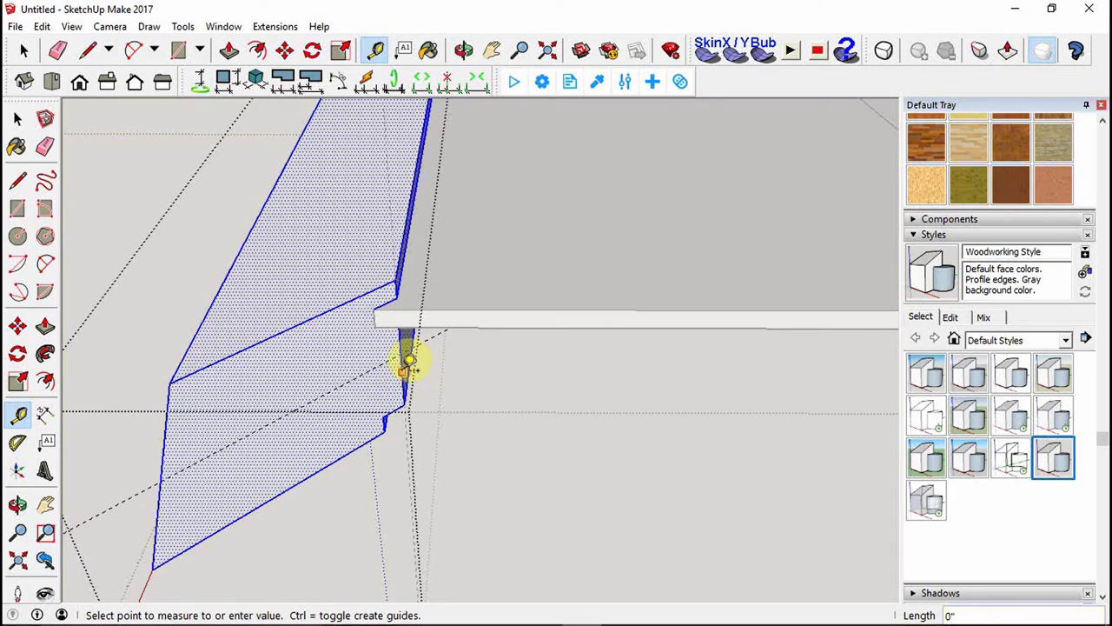
pyautogui.click(300, 419)
pyautogui.press('space')
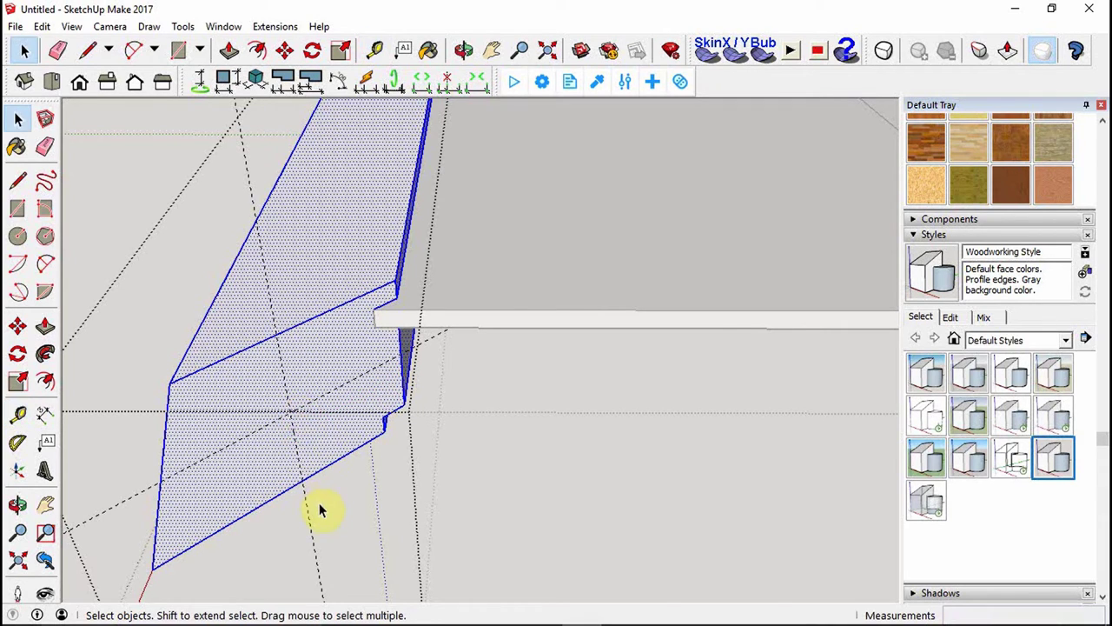
# Draw a circle with a 1/8" radius on the mitered end face, centered on the guides' intersection.
pyautogui.moveTo(319, 507); pyautogui.dragTo(331, 463, button='middle')
pyautogui.scroll(3, 298, 324)
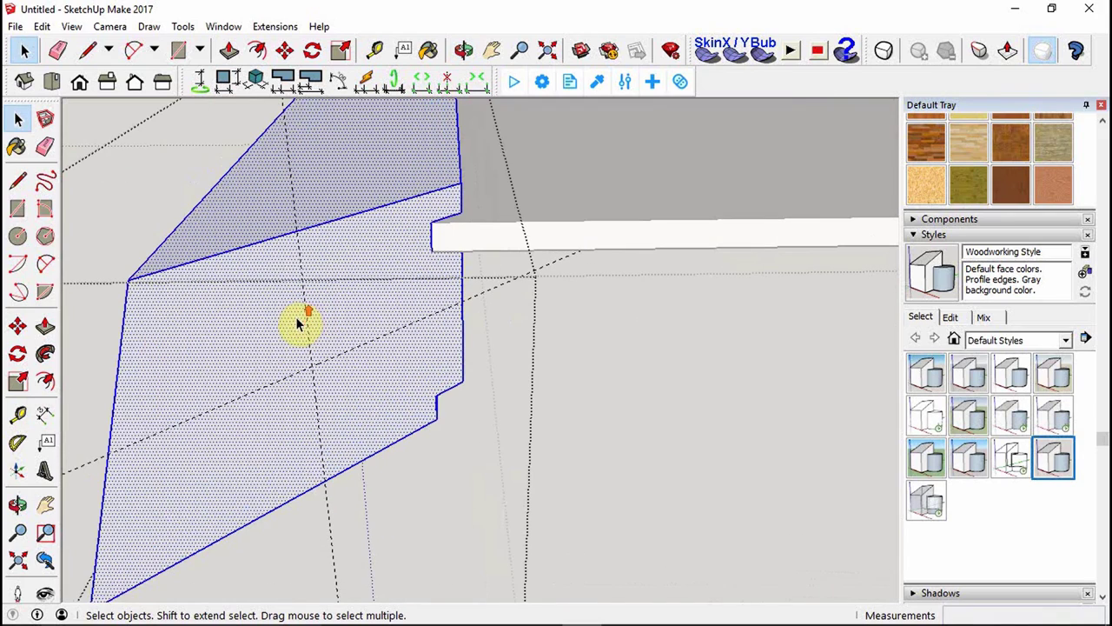
pyautogui.press('c')
pyautogui.click(310, 365)
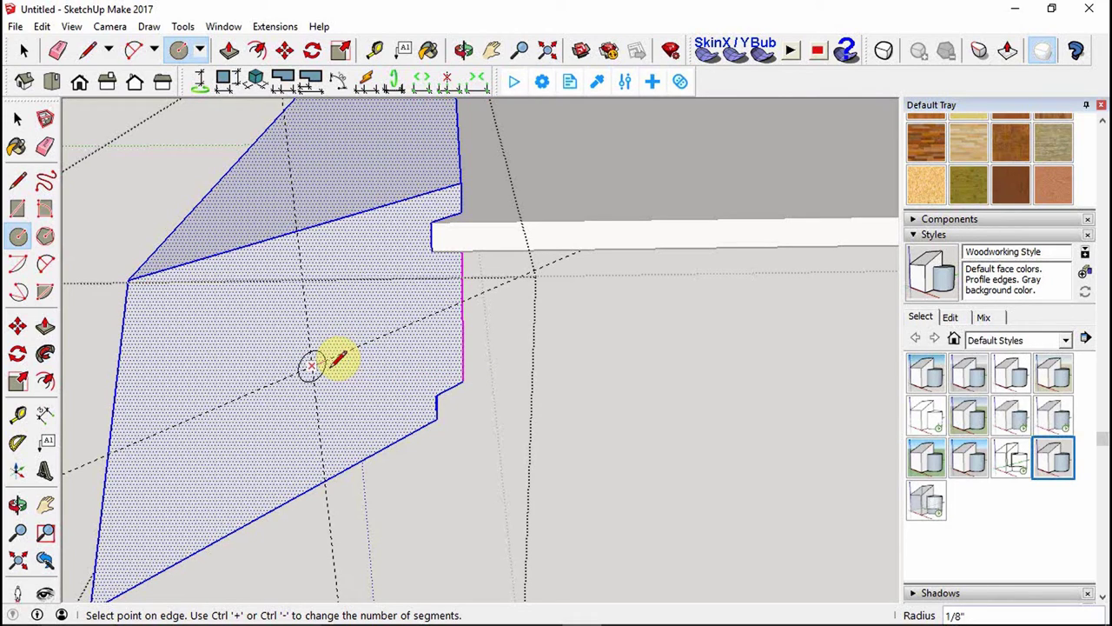
pyautogui.click(334, 361)
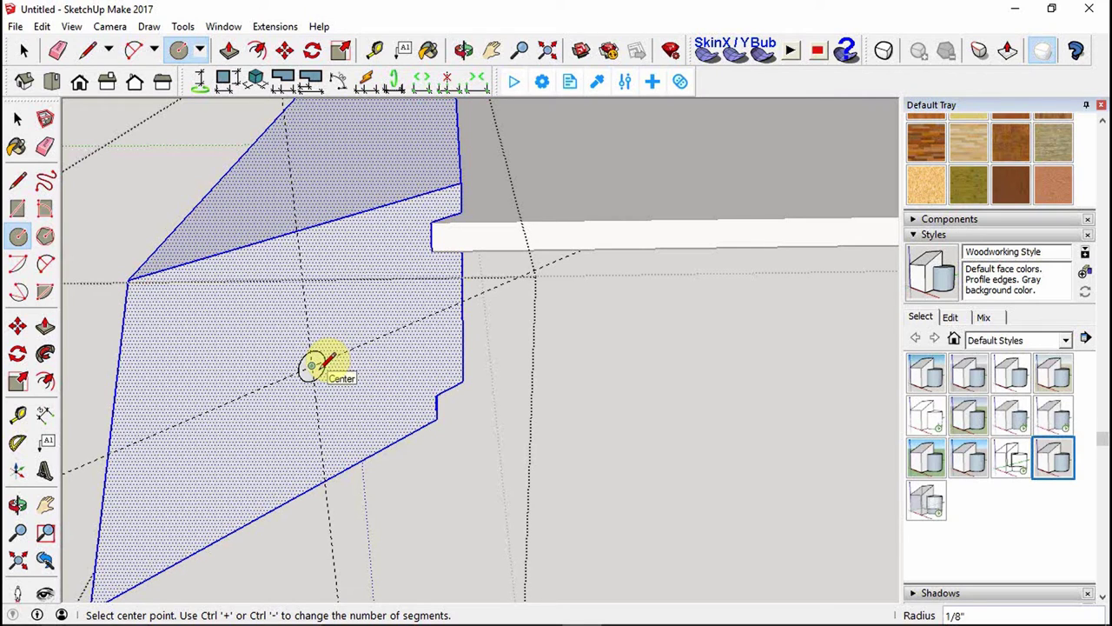
# Push the circle 1/4" into the mitered end face to form a round hole.
pyautogui.press('p')
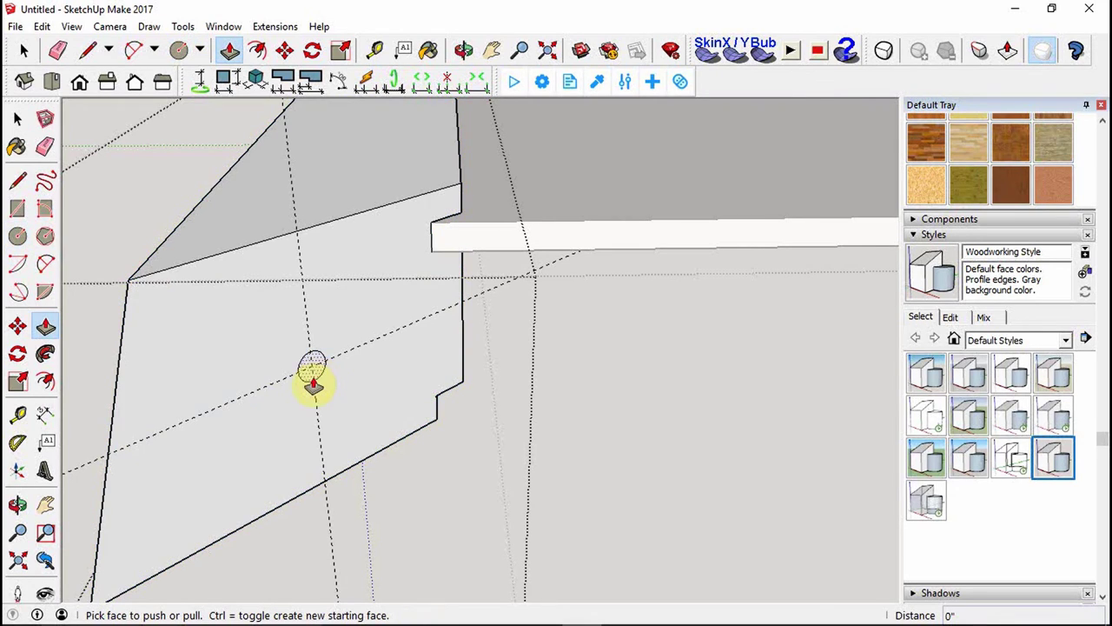
pyautogui.scroll(3, 316, 370)
pyautogui.click(317, 372)
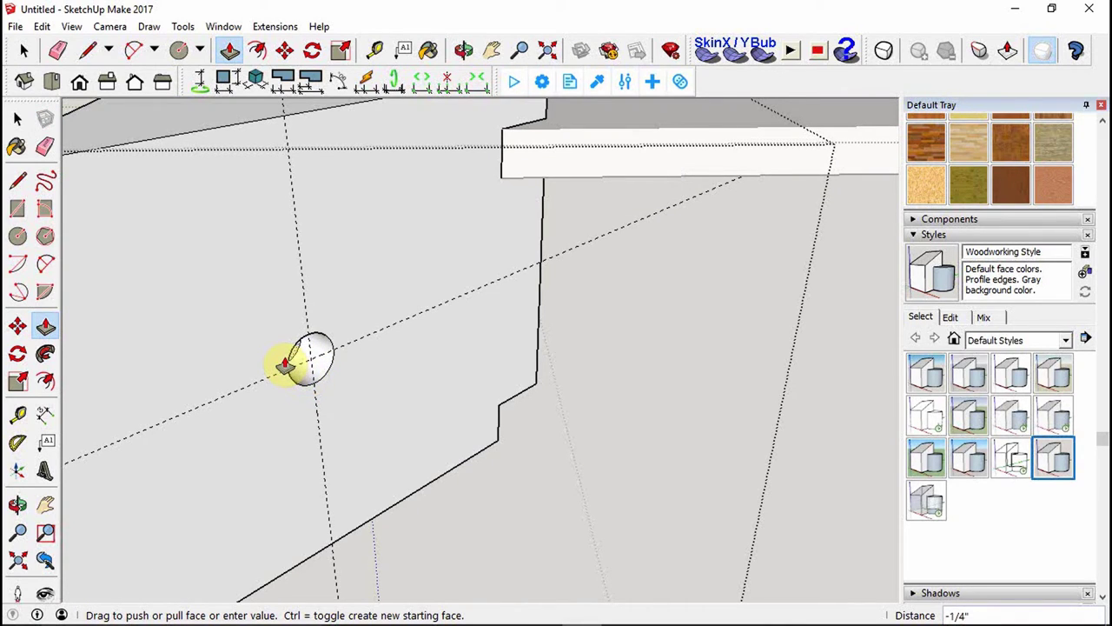
pyautogui.click(285, 364)
pyautogui.press('space')
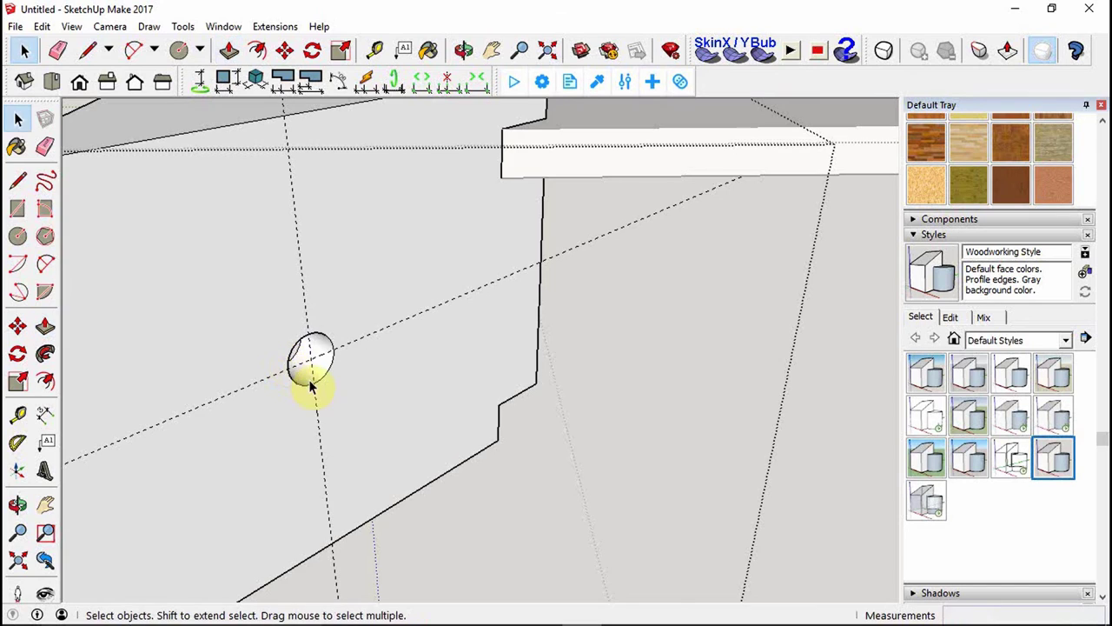
pyautogui.scroll(-4, 310, 380)
pyautogui.moveTo(390, 467)
pyautogui.mouseDown(button='middle')
pyautogui.moveTo(340, 447)
pyautogui.moveTo(393, 458)
pyautogui.mouseUp(button='middle')
pyautogui.scroll(4, 267, 335)
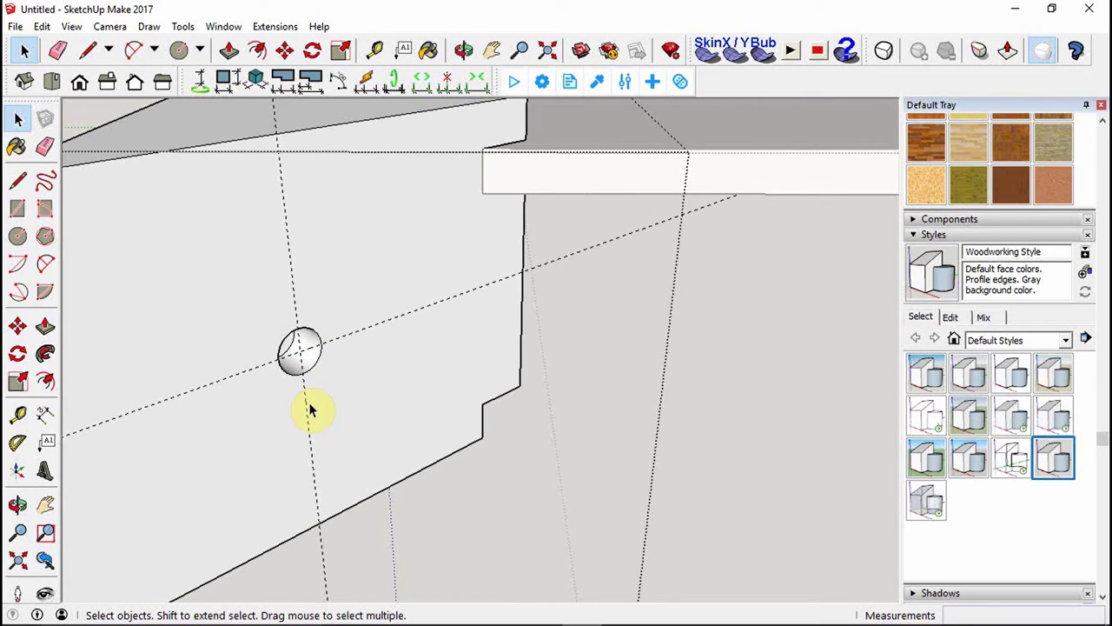
# Try to place a guide 1 1/16" below the top edge on the frame piece's opposite mitered end face.
pyautogui.scroll(-6, 310, 400)
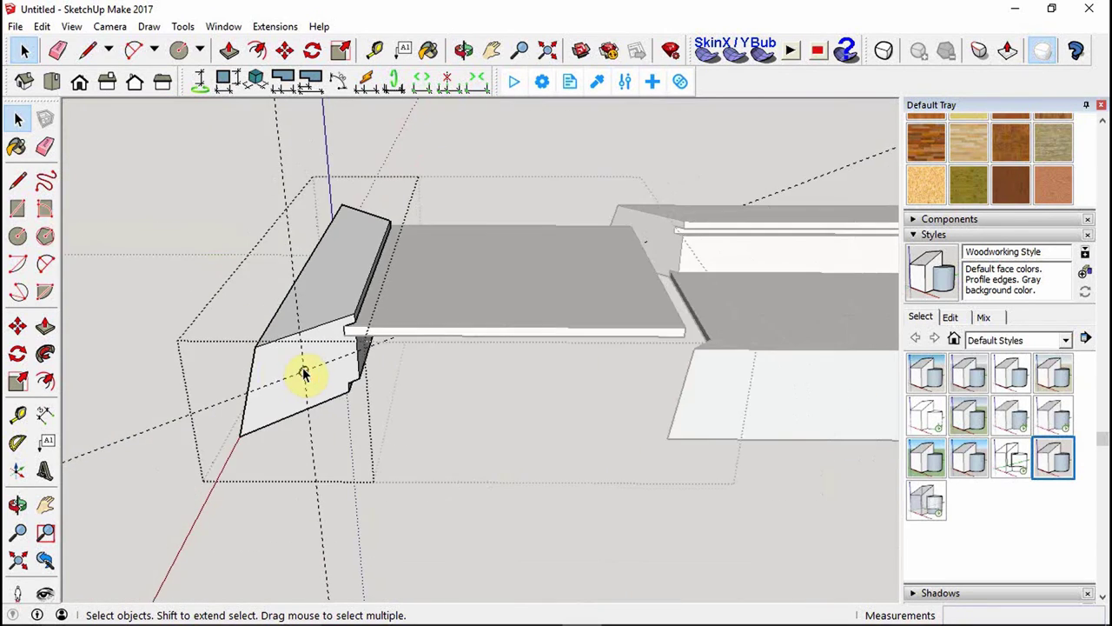
pyautogui.moveTo(234, 339); pyautogui.dragTo(496, 466, button='middle')
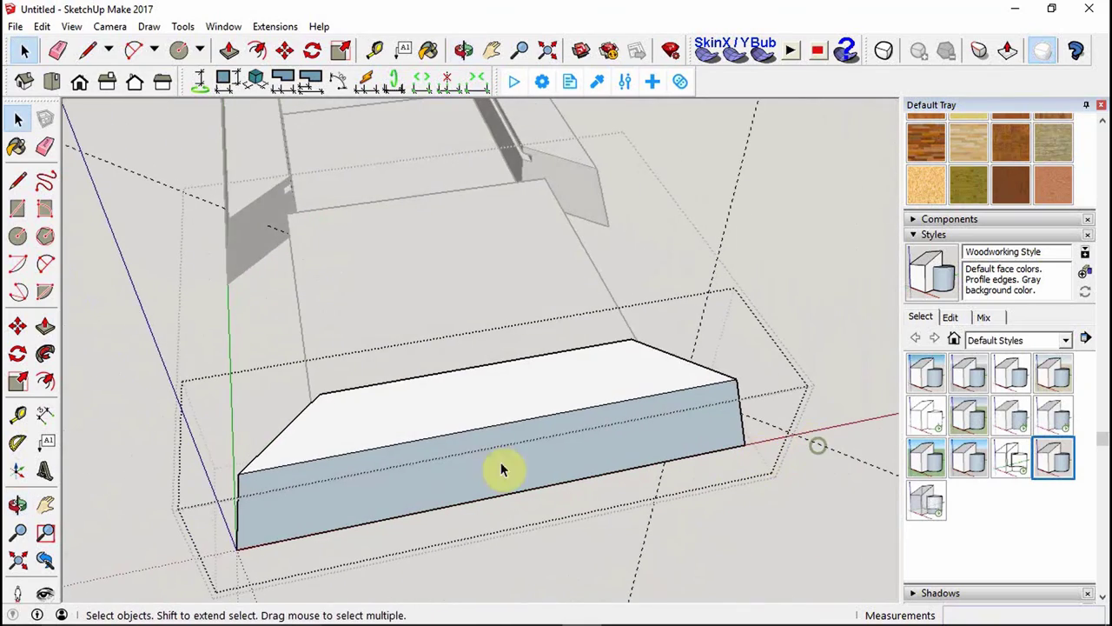
pyautogui.moveTo(303, 454); pyautogui.dragTo(785, 407, button='middle')
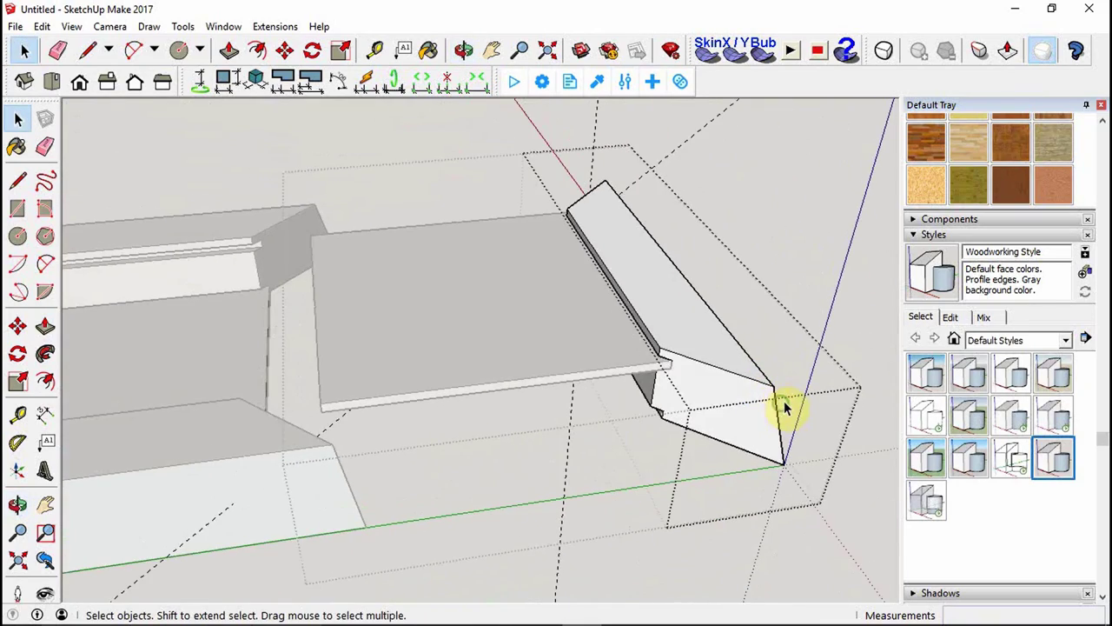
pyautogui.scroll(4, 791, 416)
pyautogui.scroll(5, 791, 415)
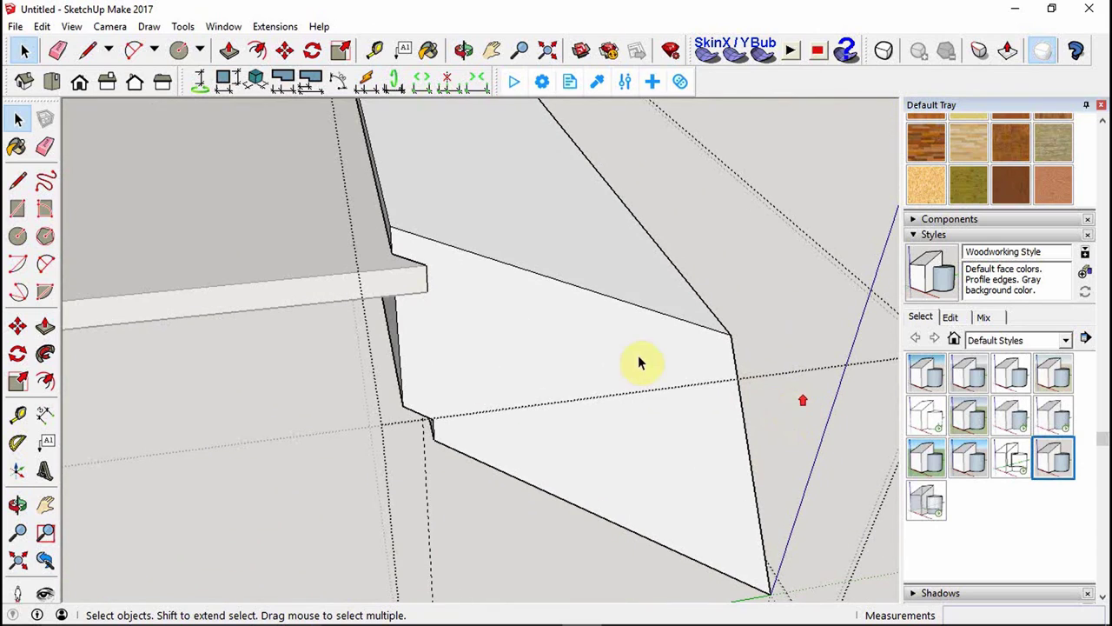
pyautogui.press('t')
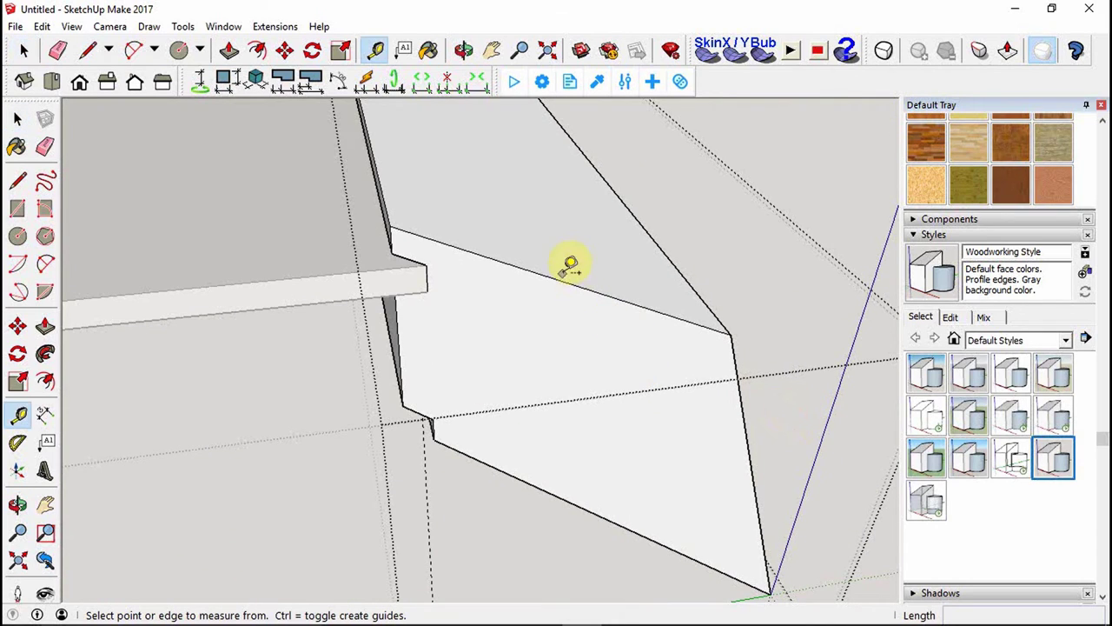
pyautogui.click(567, 282)
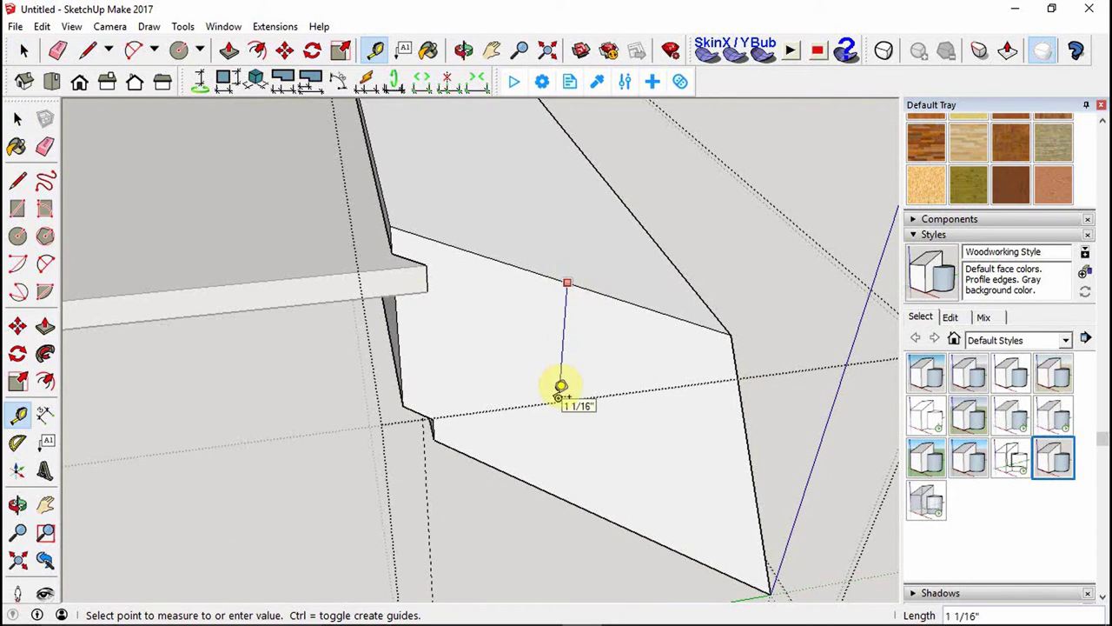
pyautogui.click(561, 386)
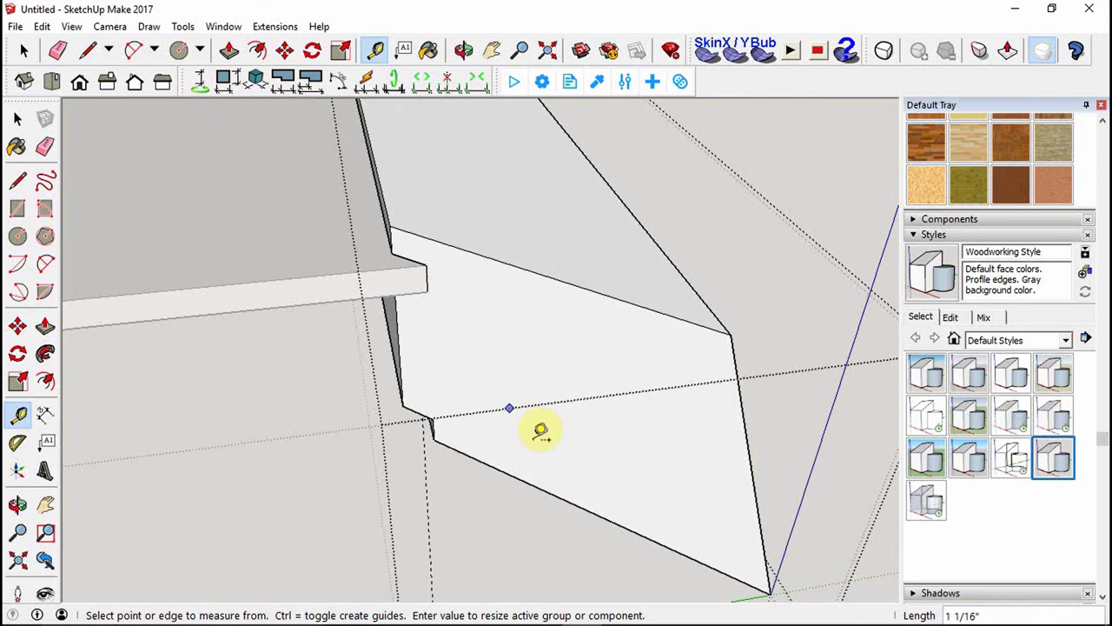
pyautogui.moveTo(541, 430); pyautogui.dragTo(482, 377, button='middle')
pyautogui.press('space')
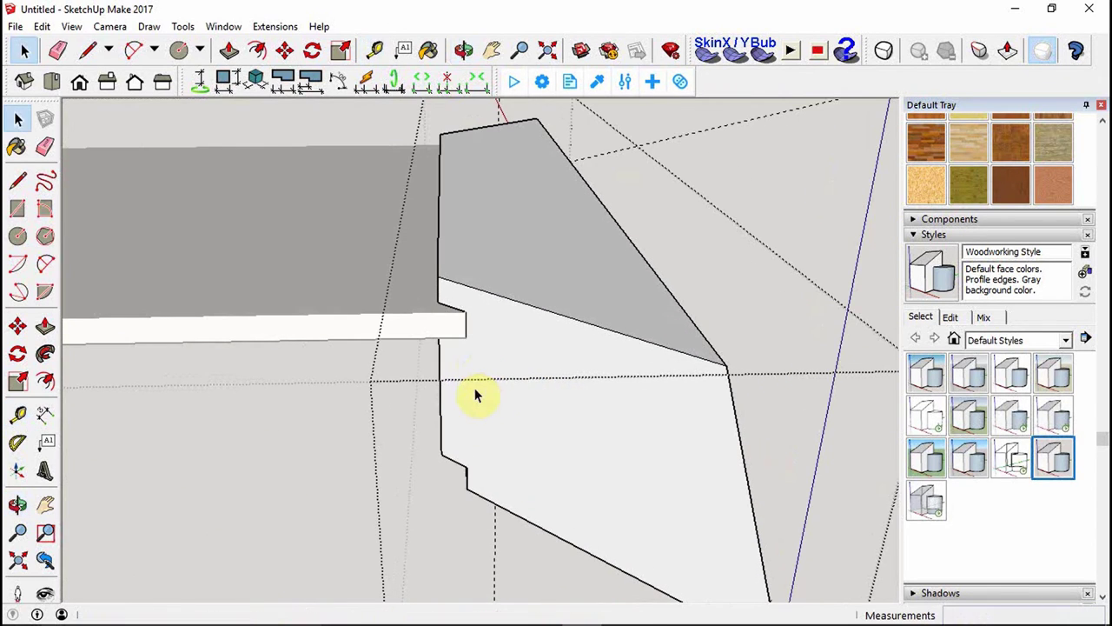
# Place crossing guides on the lid side's other mitered end face, 1 1/16" below its top edge and 1 5/8" from its inner vertical edge.
pyautogui.click(591, 415)
pyautogui.doubleClick(591, 416)
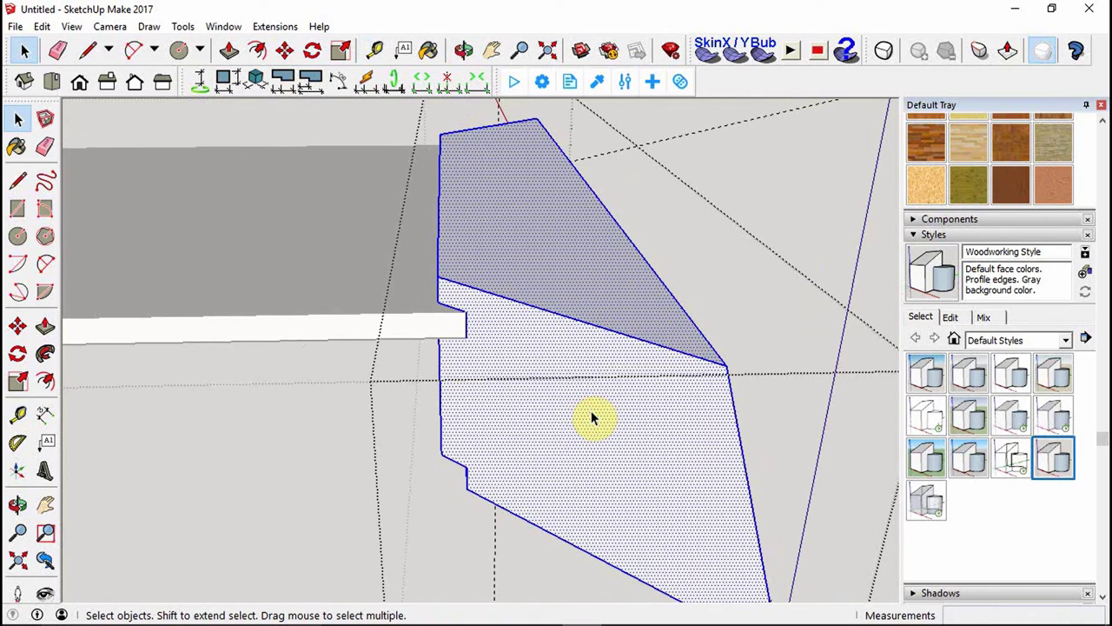
pyautogui.press('t')
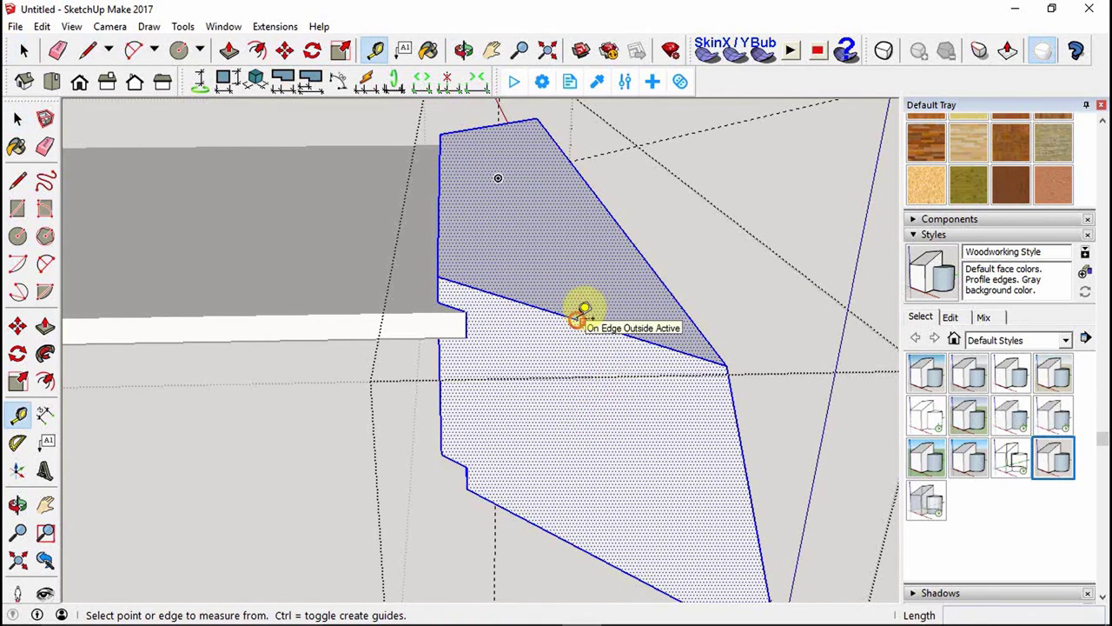
pyautogui.click(583, 322)
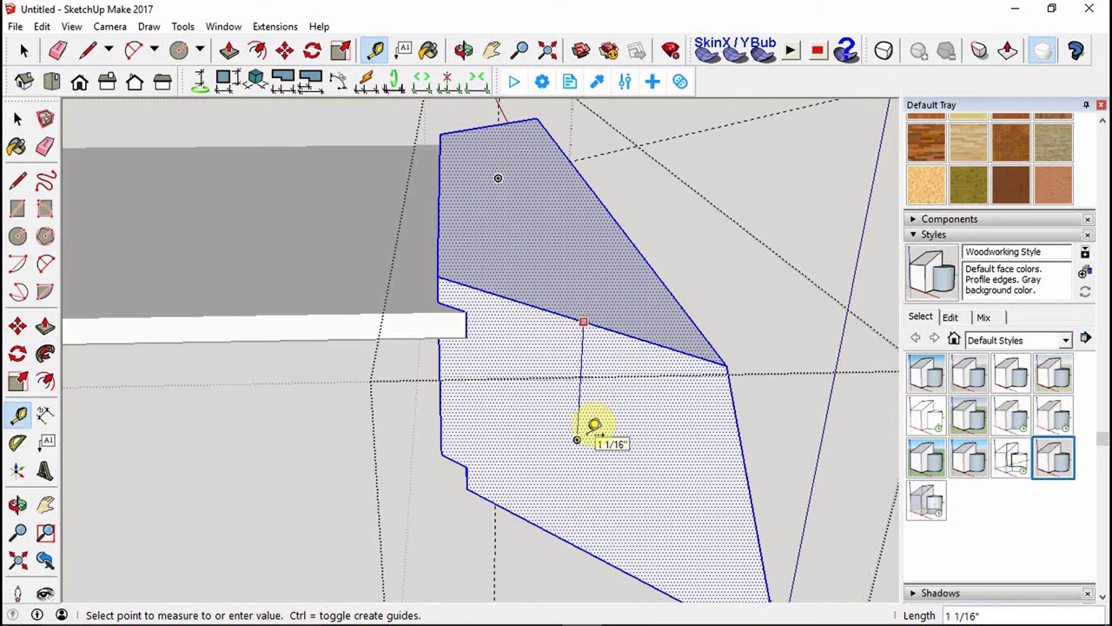
pyautogui.click(594, 426)
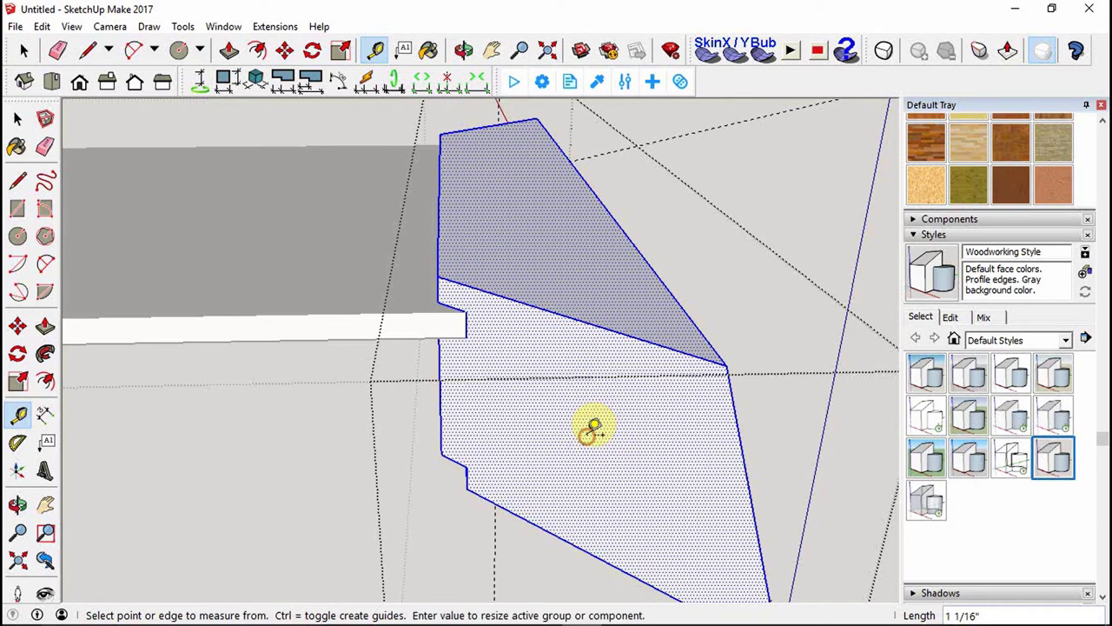
pyautogui.click(570, 311)
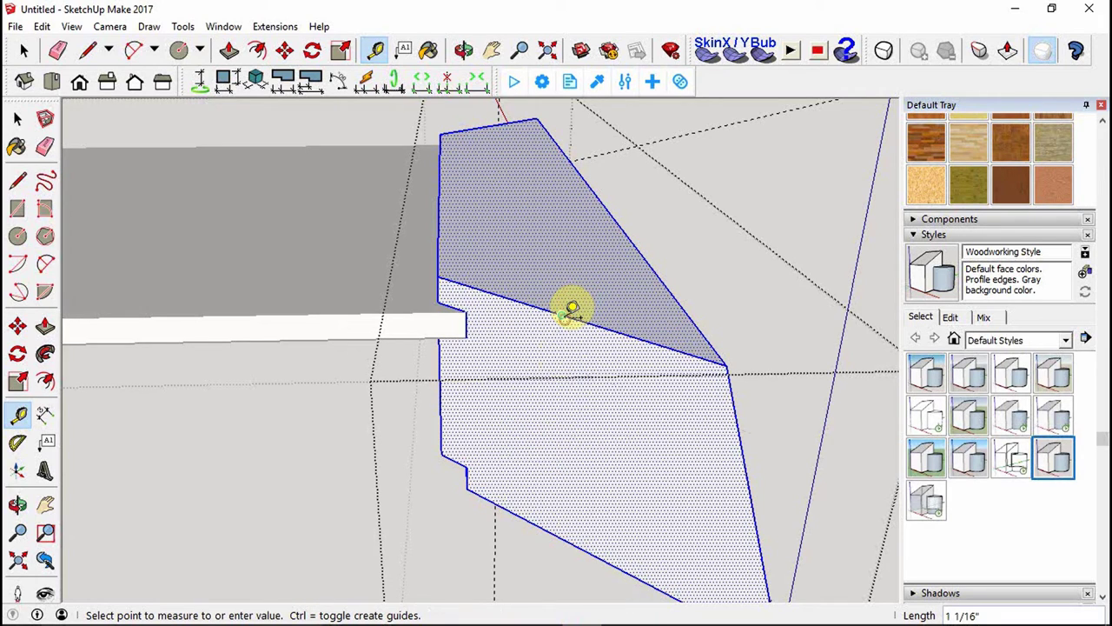
pyautogui.click(561, 415)
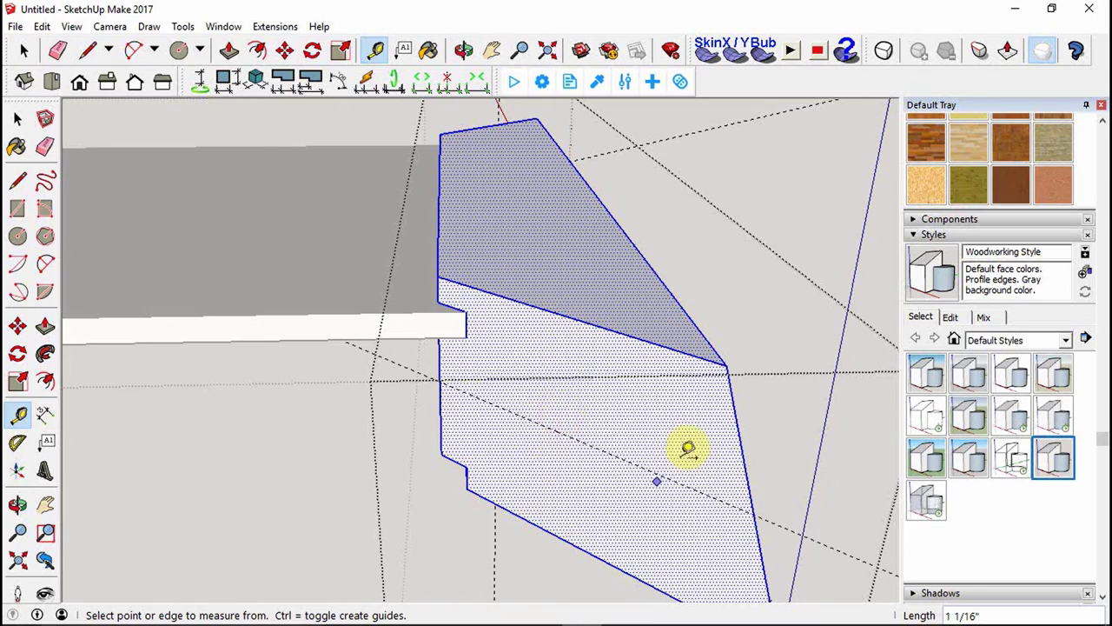
pyautogui.click(441, 419)
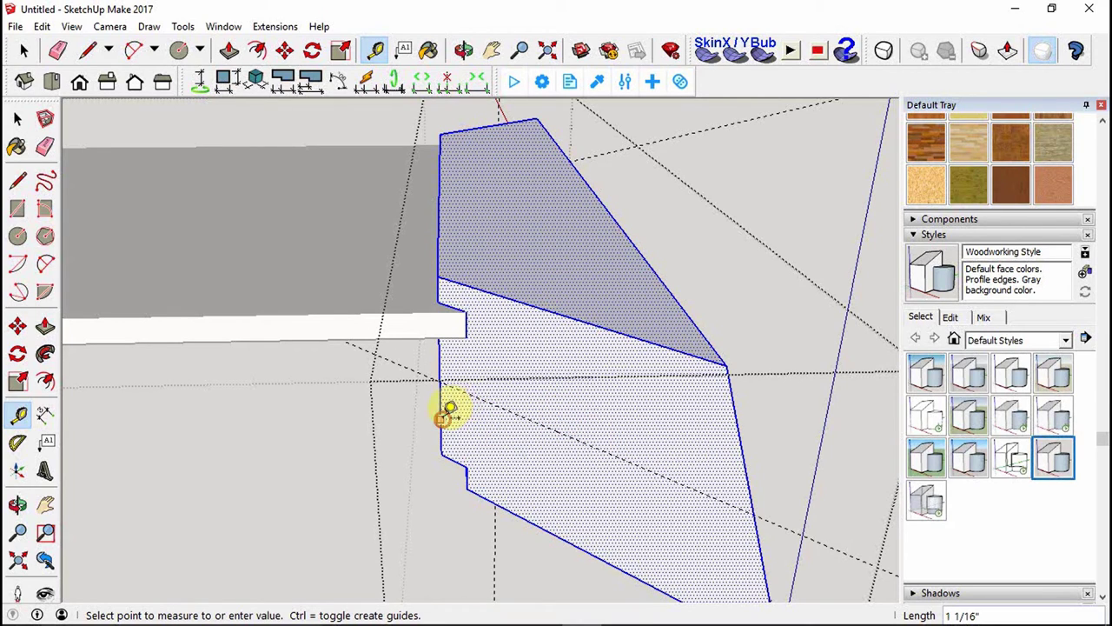
pyautogui.click(594, 461)
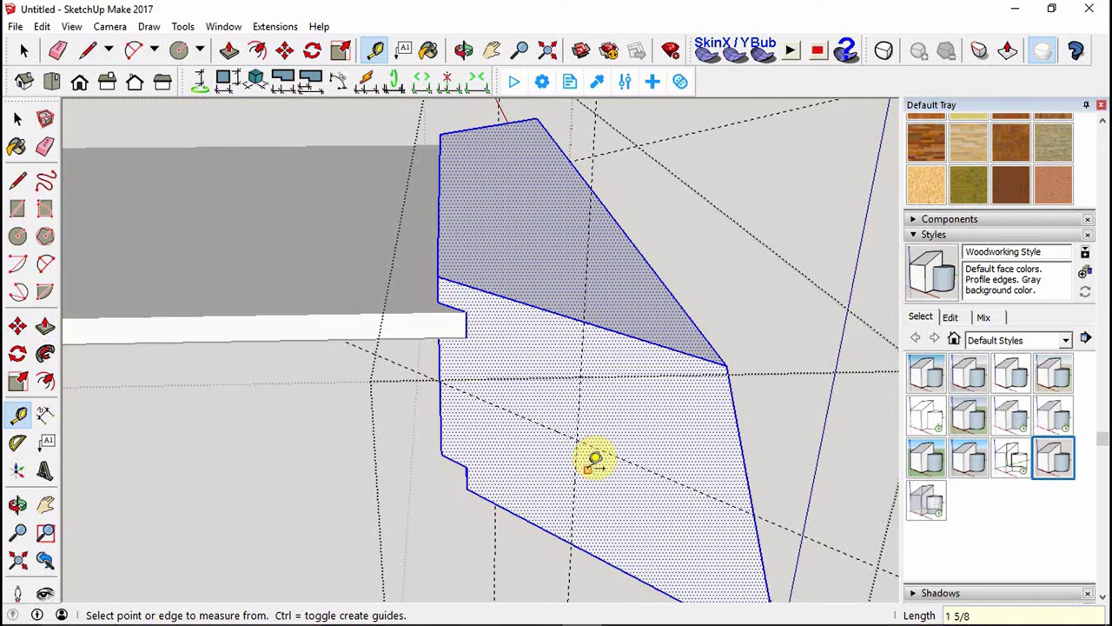
# Draw a 1/8" radius circle at the guides' intersection, push it 1/4" into the lid side's mitered end, and leave the group.
pyautogui.press('c')
pyautogui.click(578, 439)
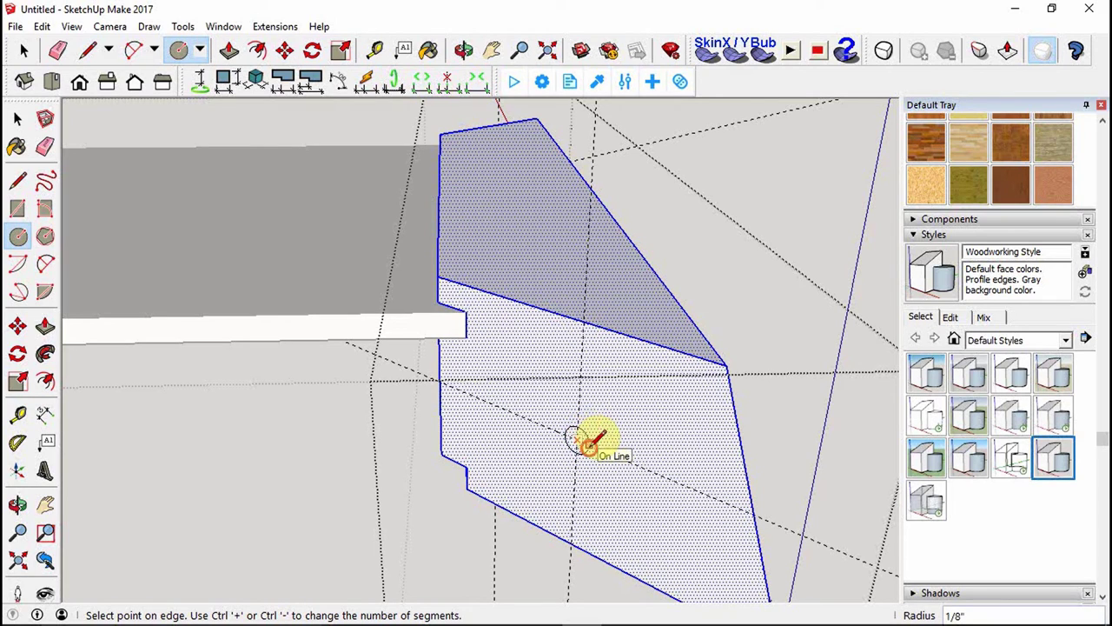
pyautogui.click(594, 441)
pyautogui.press('p')
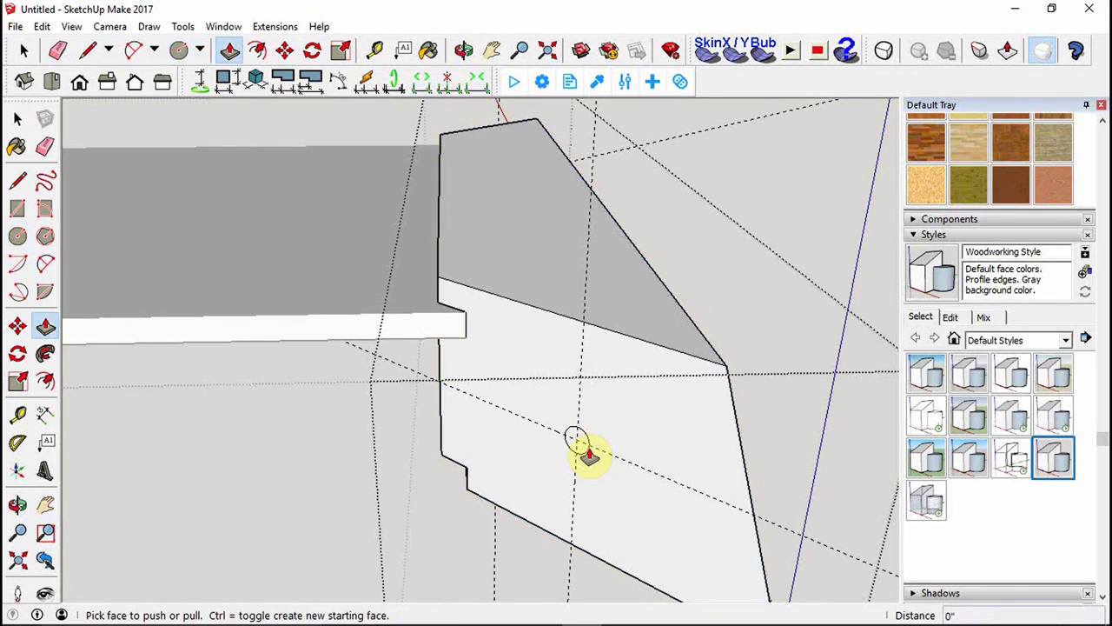
pyautogui.click(581, 441)
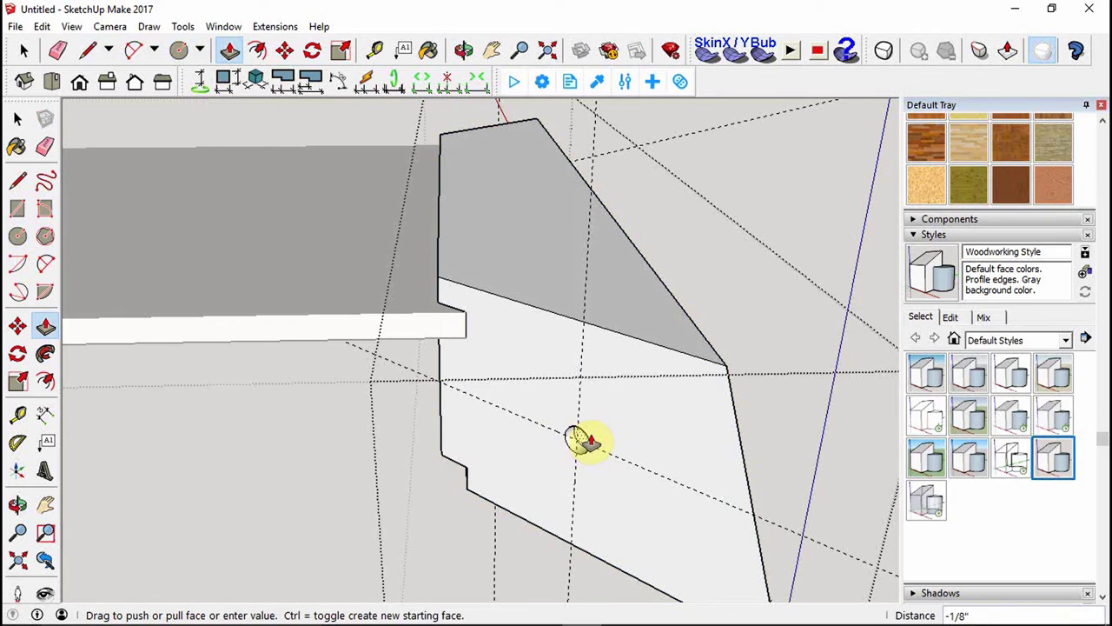
pyautogui.click(598, 440)
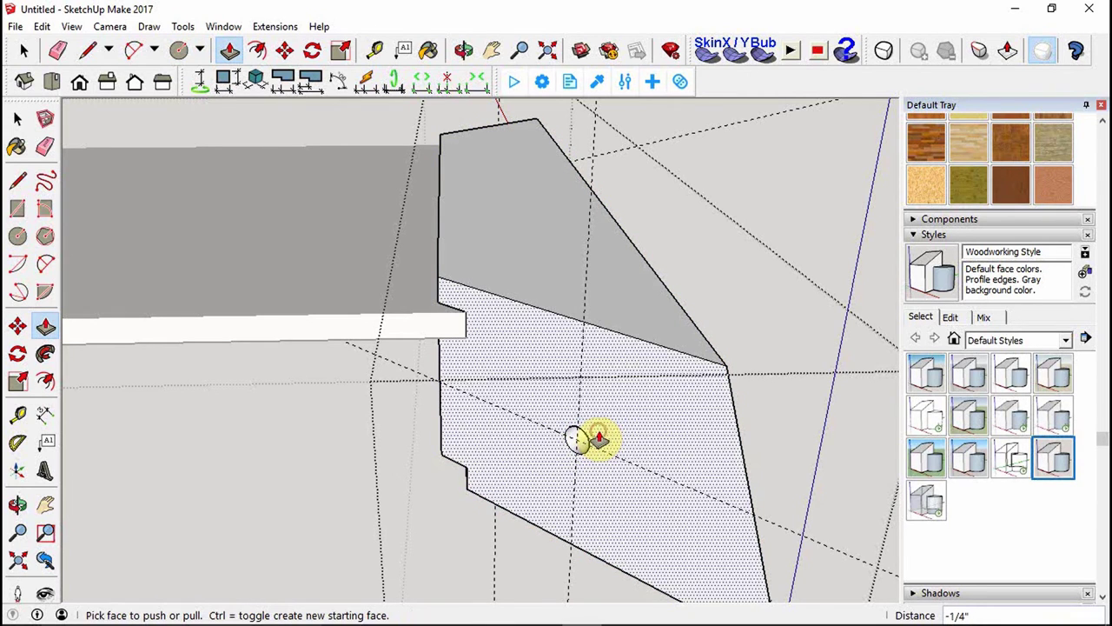
pyautogui.press('space')
pyautogui.moveTo(599, 439); pyautogui.dragTo(601, 486, button='middle')
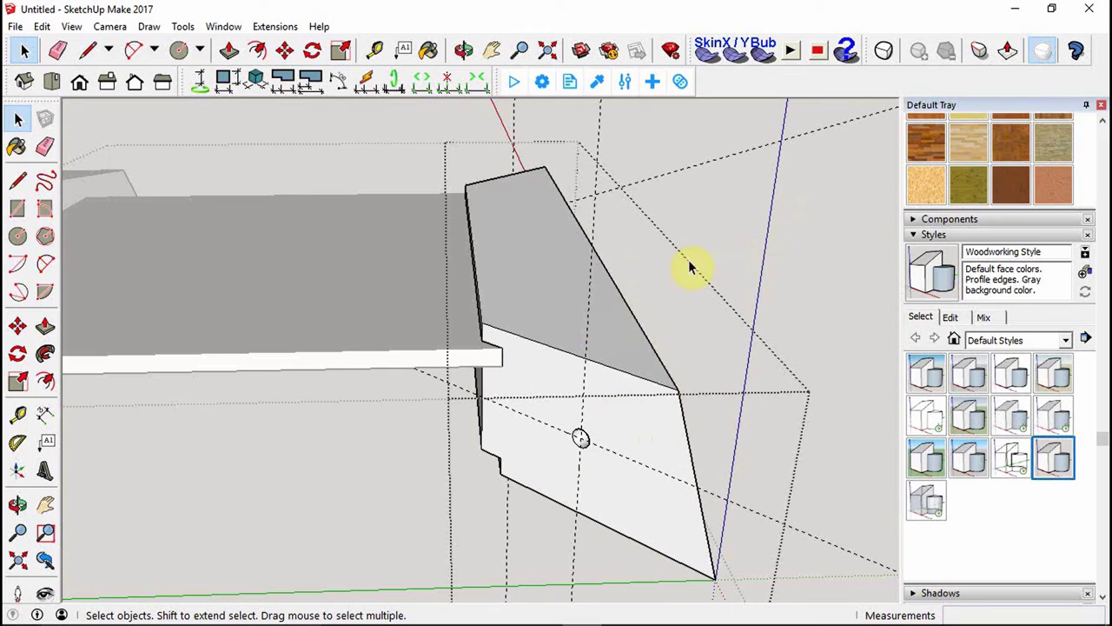
pyautogui.click(826, 233)
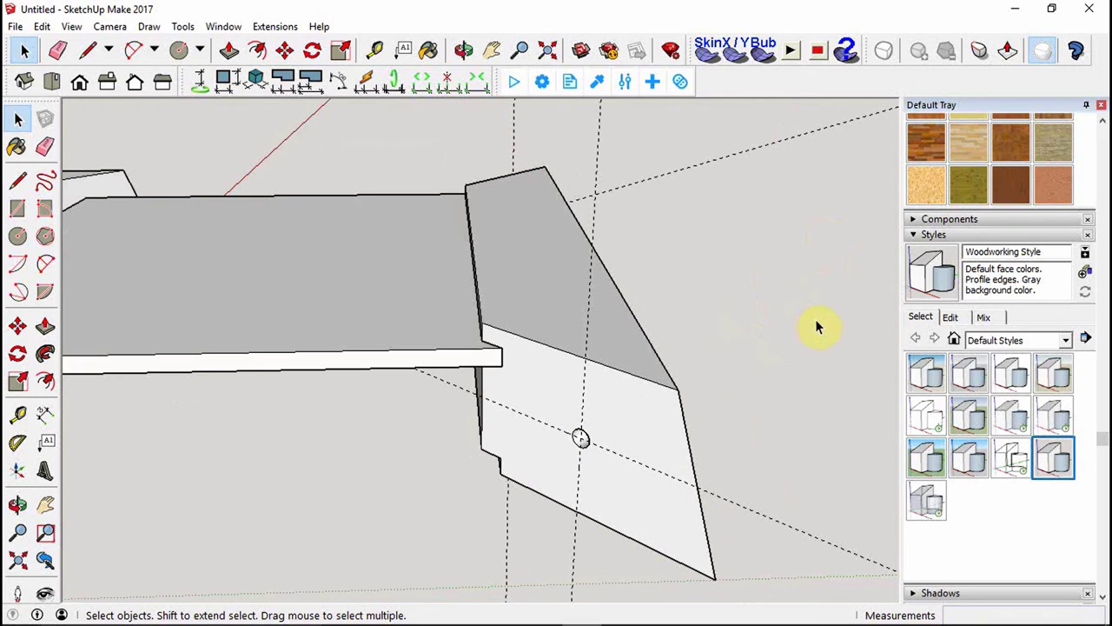
# Open the box side facing the first end of the lid side for editing and select all its geometry.
pyautogui.scroll(-5, 817, 323)
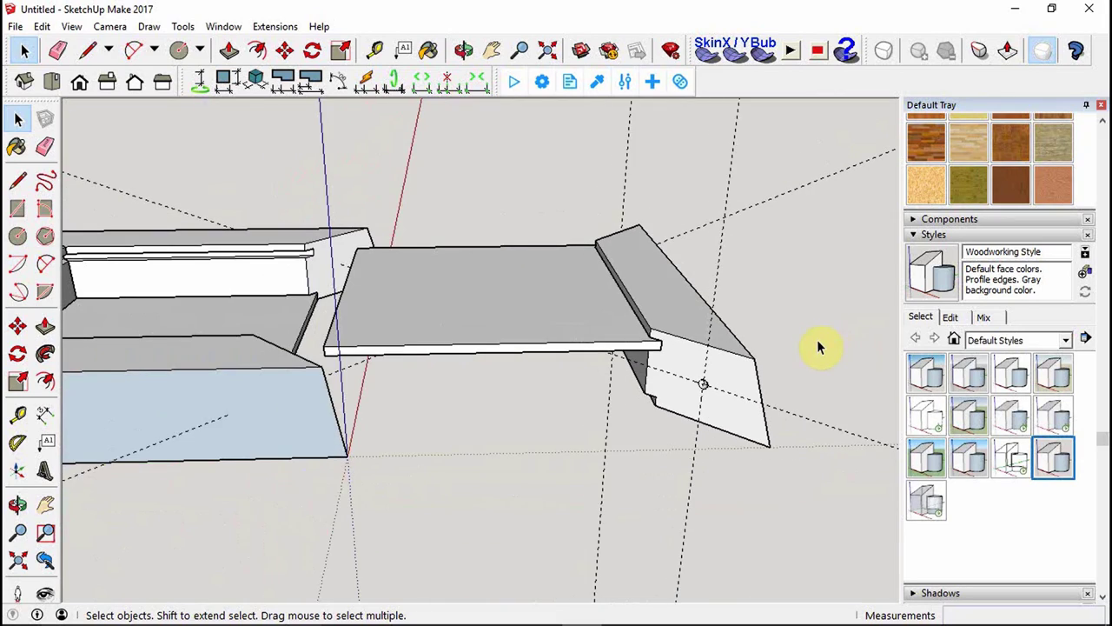
pyautogui.moveTo(818, 343); pyautogui.dragTo(169, 351, button='middle')
pyautogui.scroll(3, 761, 312)
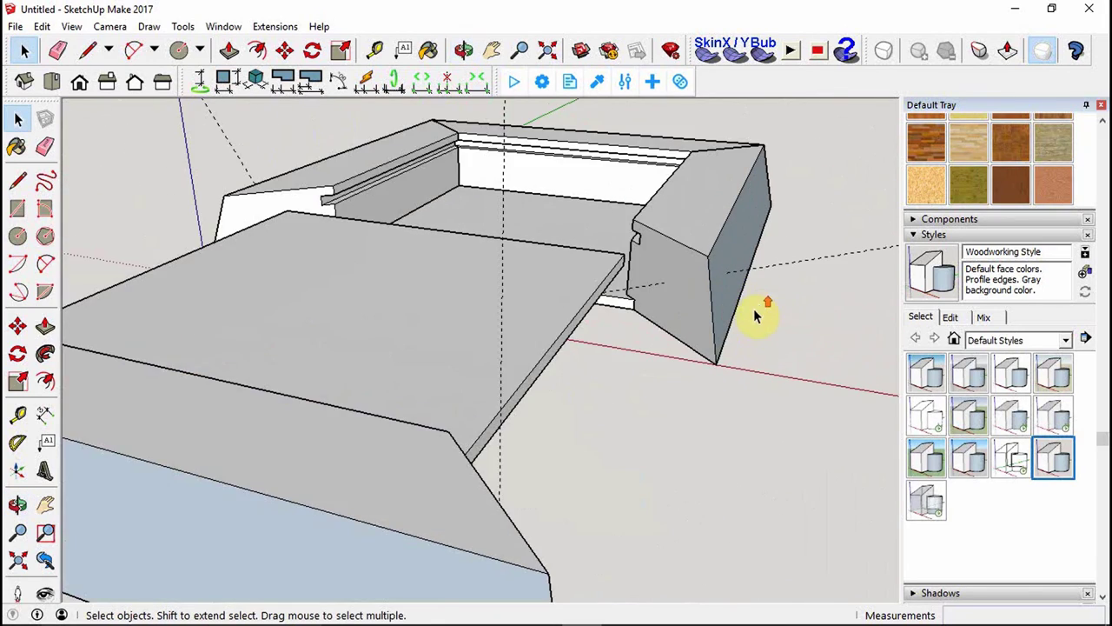
pyautogui.scroll(2, 756, 317)
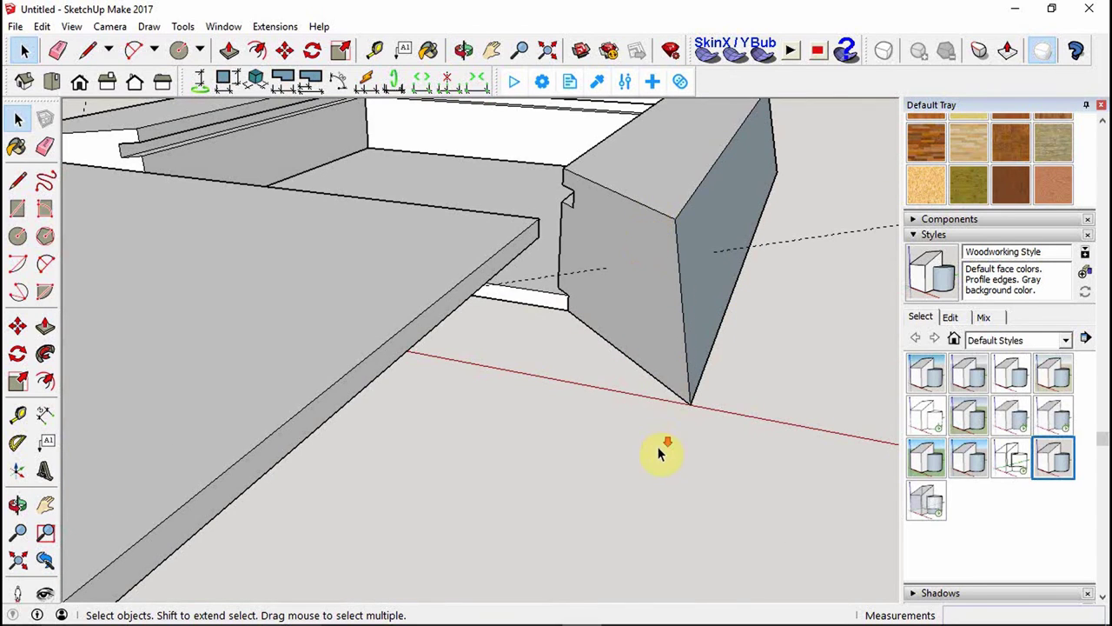
pyautogui.scroll(-3, 659, 452)
pyautogui.scroll(2, 626, 288)
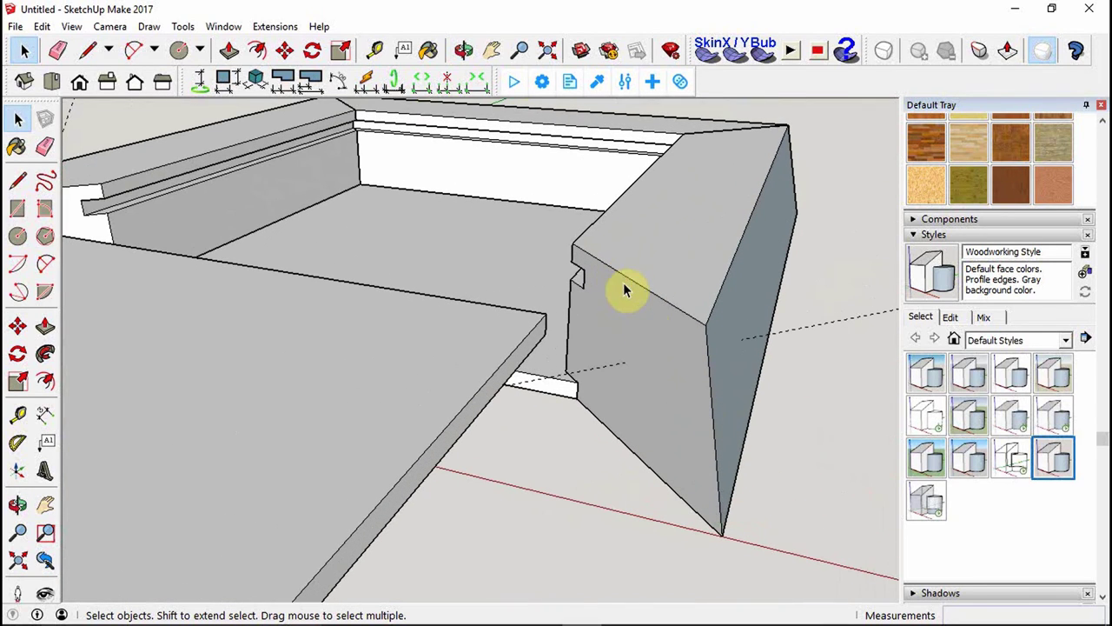
pyautogui.click(648, 324)
pyautogui.doubleClick(648, 324)
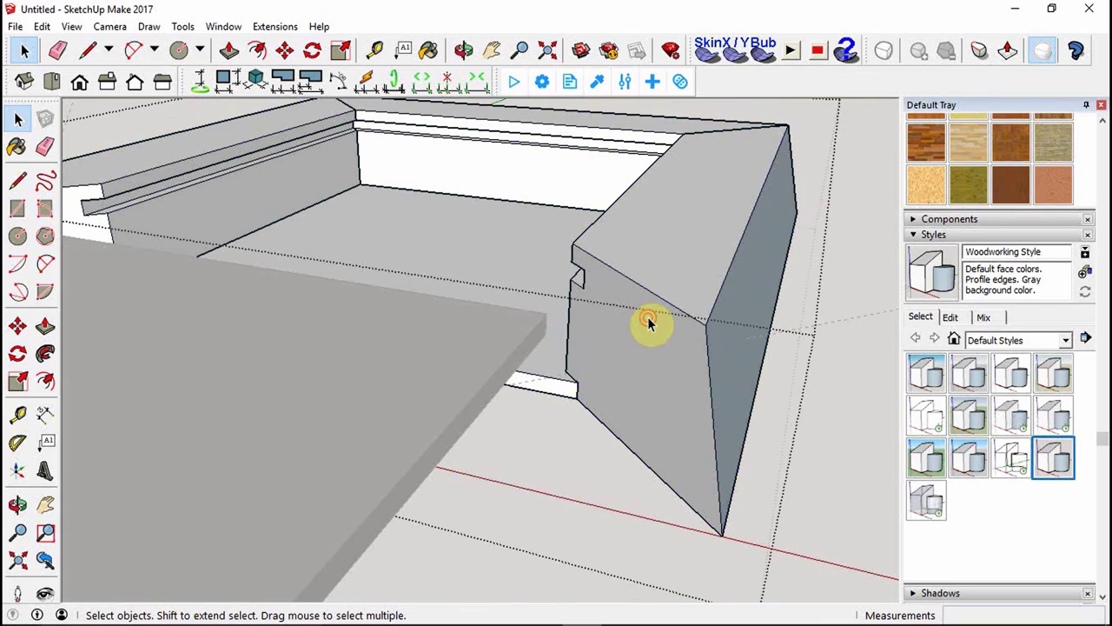
pyautogui.click(647, 325)
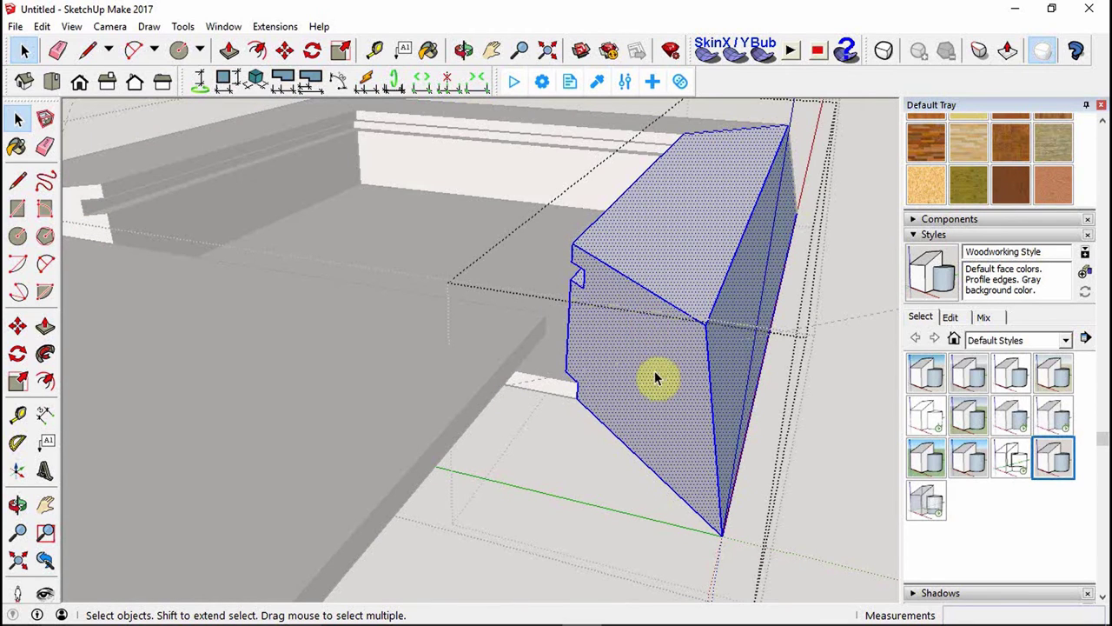
# Place crossing guides on this box side's exposed mitered end face, 1 1/16" below its top edge and 1 5/8" from its inner vertical edge.
pyautogui.moveTo(660, 417); pyautogui.dragTo(671, 349, button='middle')
pyautogui.scroll(4, 621, 266)
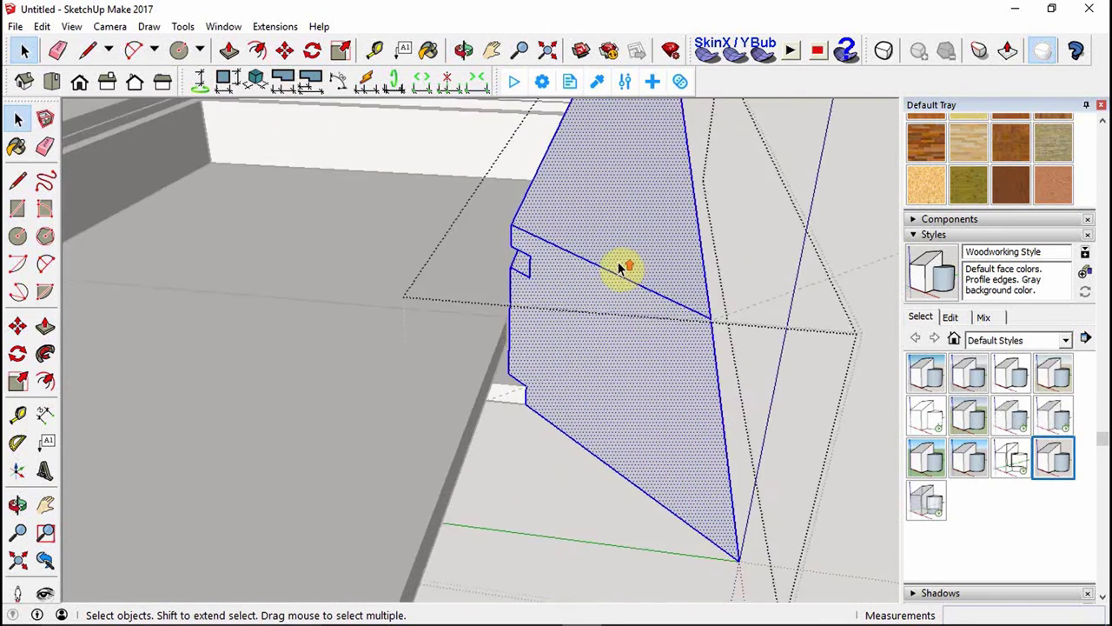
pyautogui.press('t')
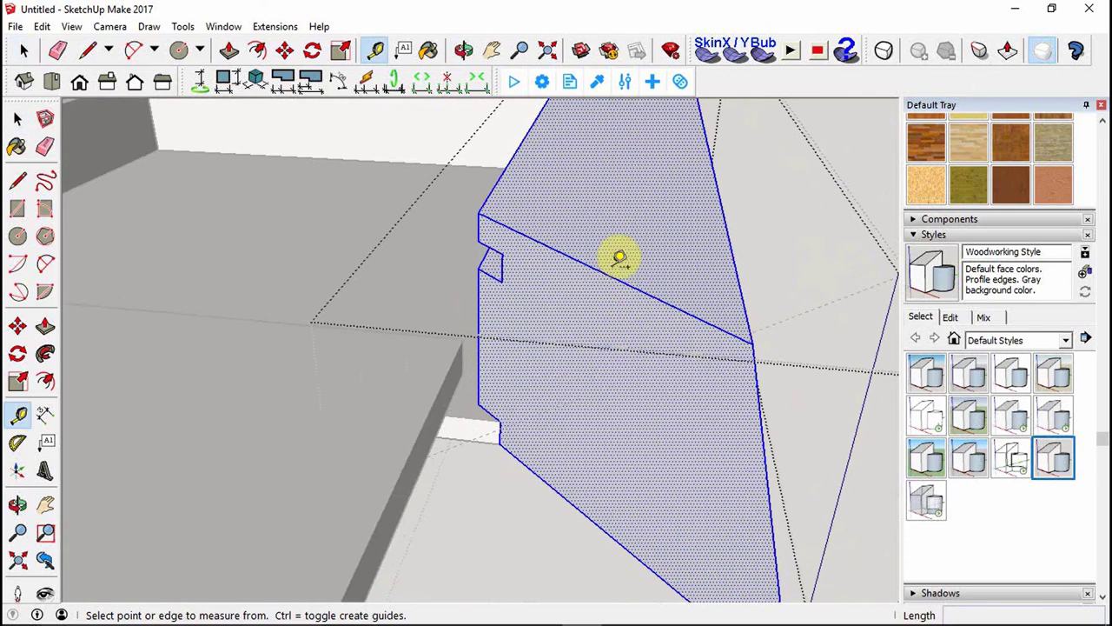
pyautogui.click(614, 274)
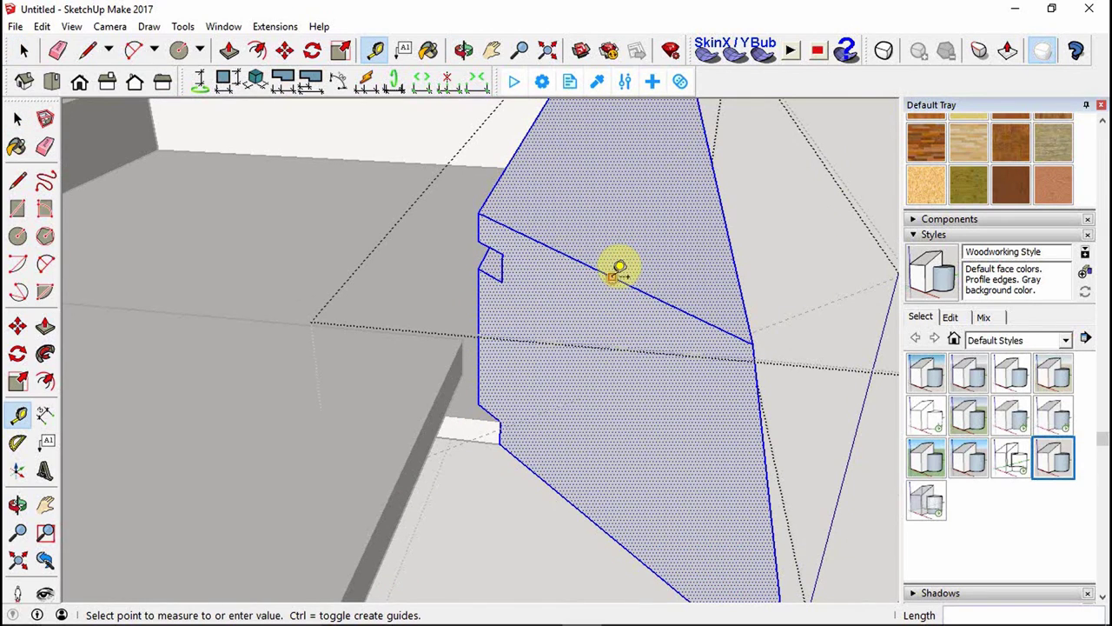
pyautogui.click(621, 412)
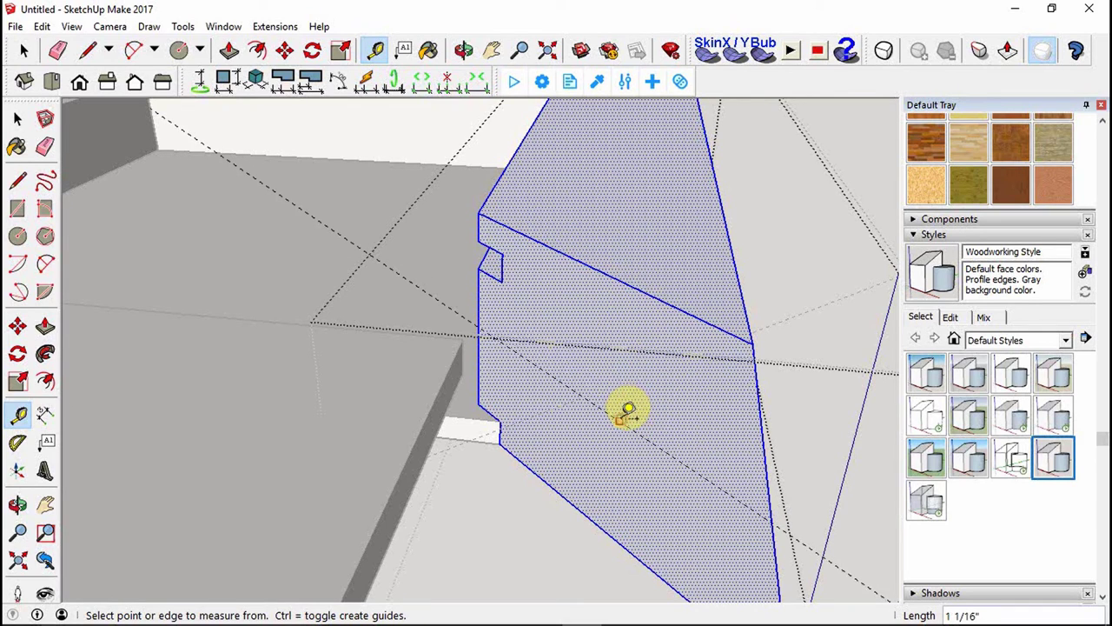
pyautogui.click(483, 363)
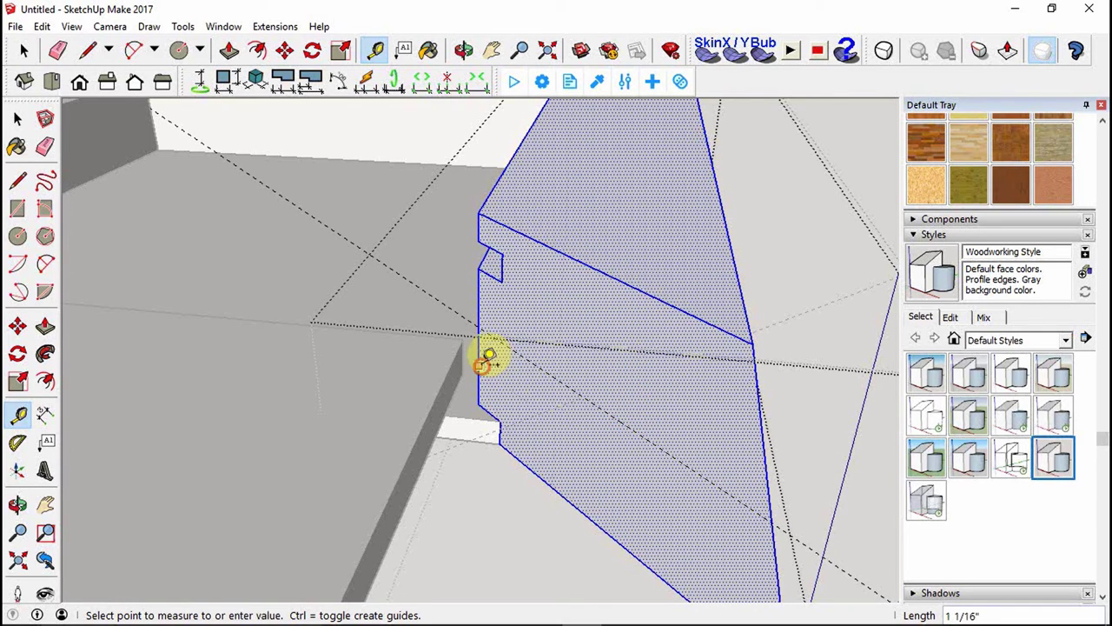
pyautogui.click(617, 417)
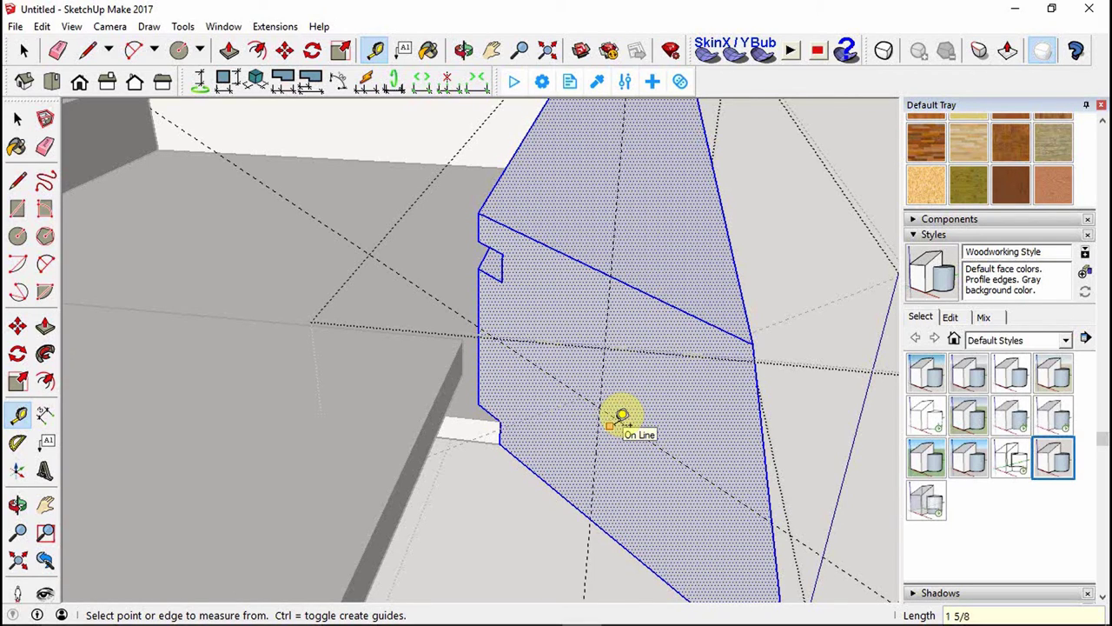
# Draw a circle of 1/8" radius where the guides cross and push it 1/4" into the box side's mitered end face.
pyautogui.press('c')
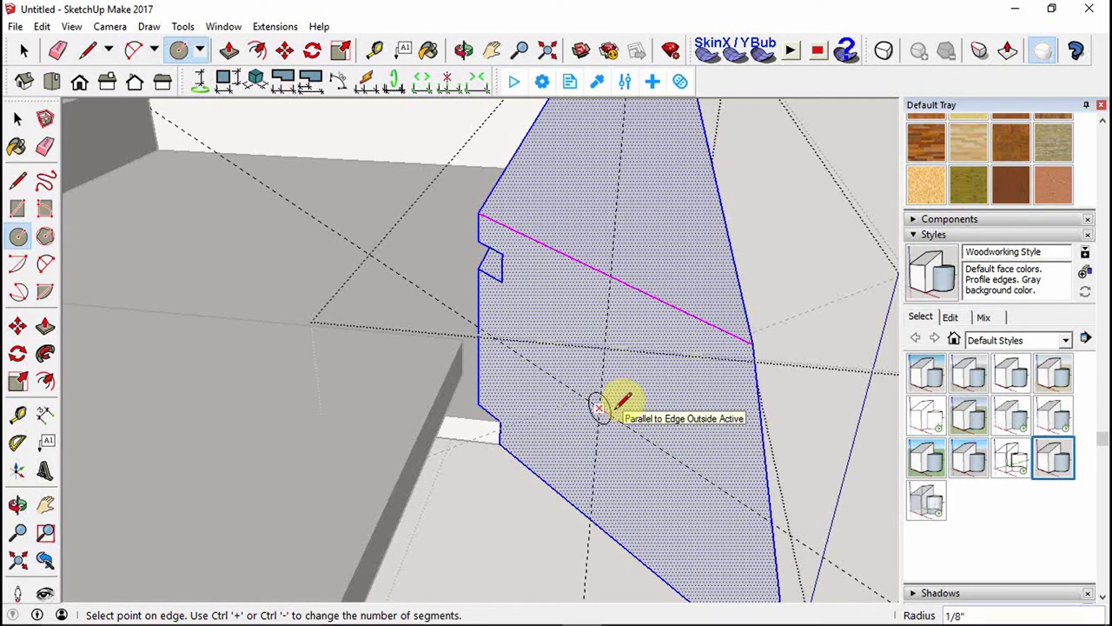
pyautogui.click(615, 408)
pyautogui.press('p')
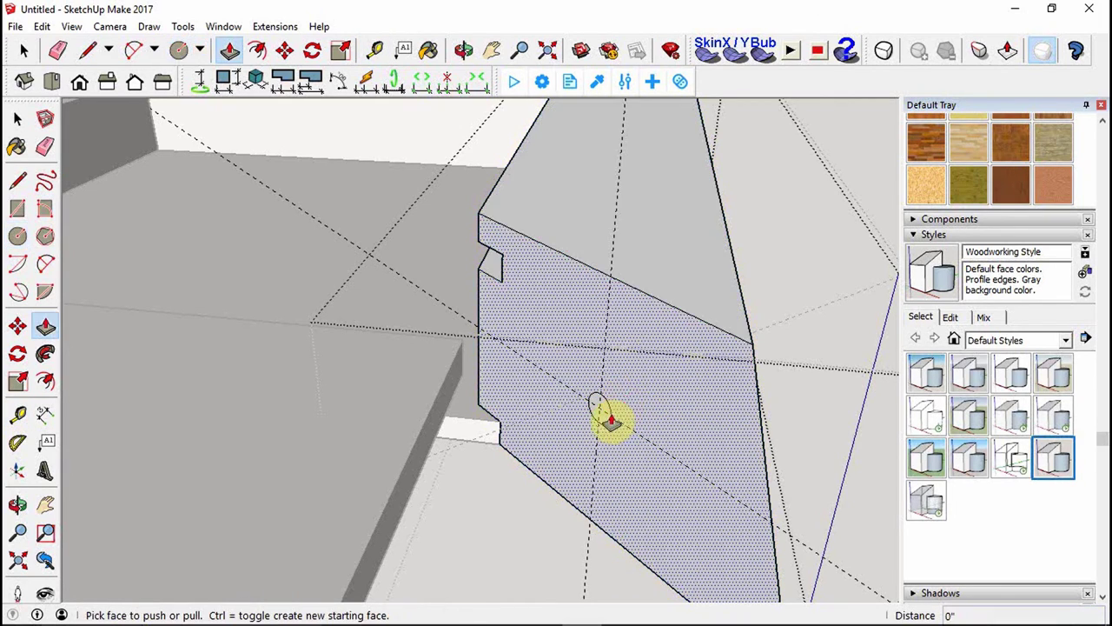
pyautogui.click(604, 408)
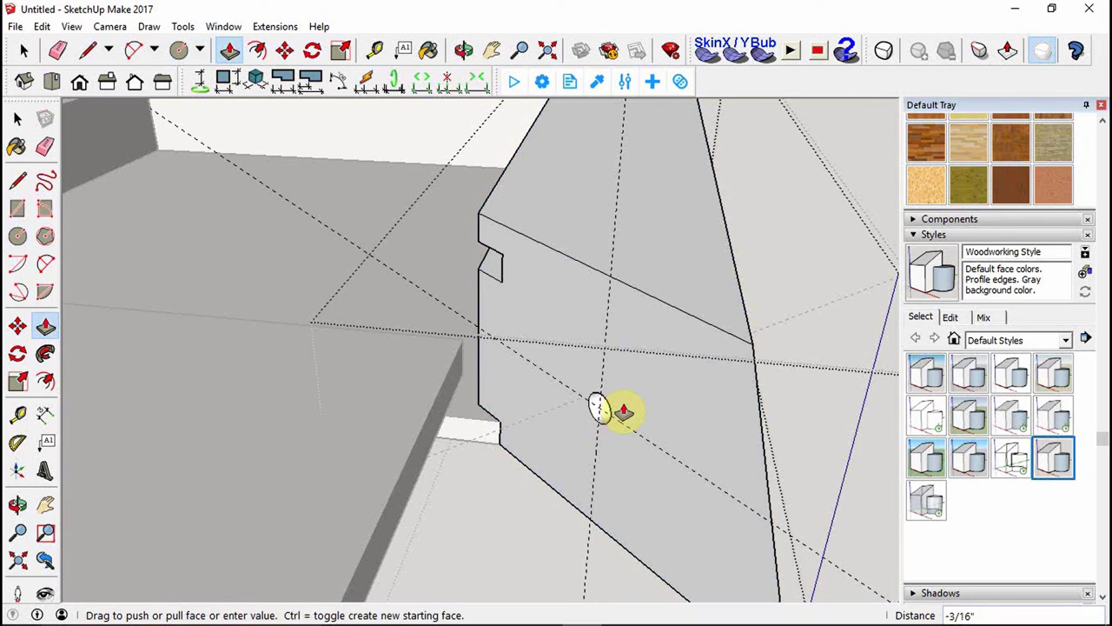
pyautogui.click(628, 410)
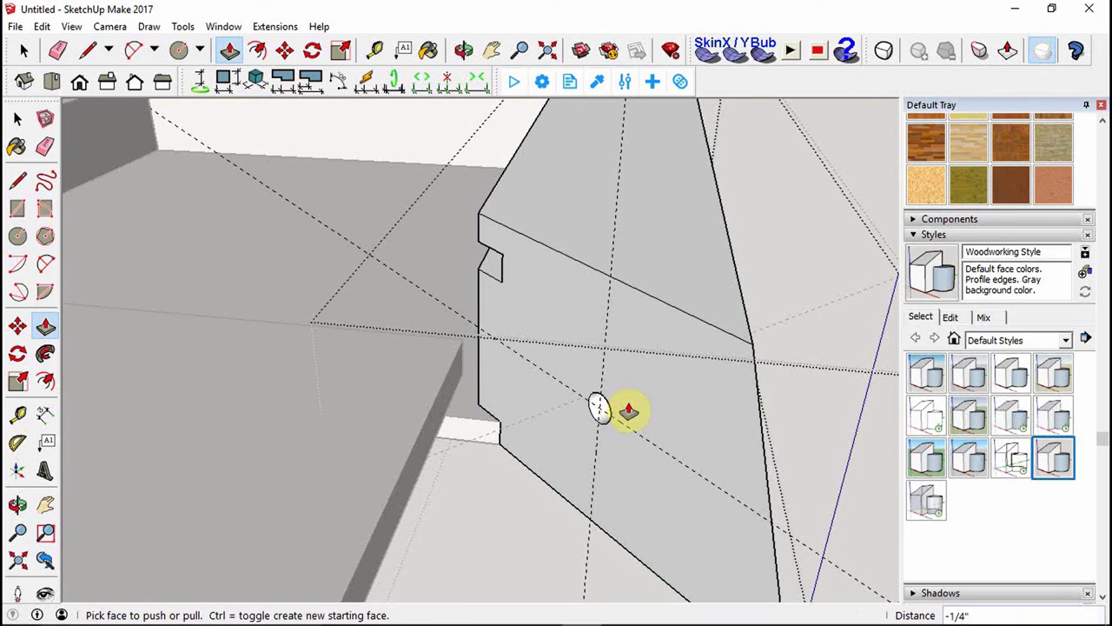
pyautogui.press('space')
# Open the opposite box side, facing the other end of the lid side, for editing and select all its geometry.
pyautogui.moveTo(762, 385); pyautogui.dragTo(782, 397, button='middle')
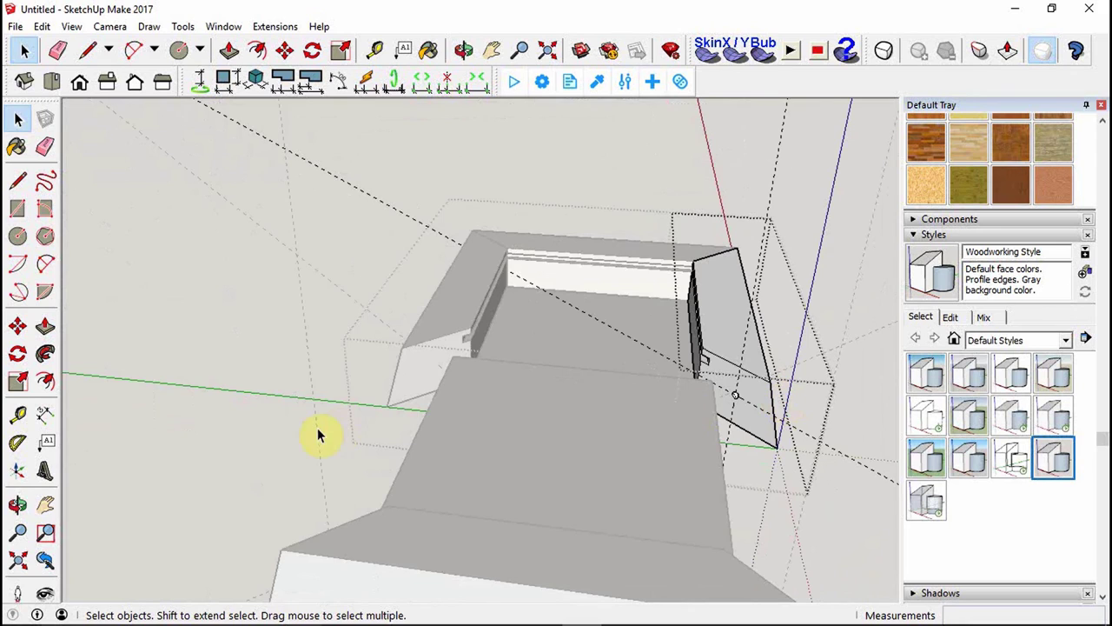
pyautogui.moveTo(318, 435); pyautogui.dragTo(437, 360, button='middle')
pyautogui.scroll(5, 437, 368)
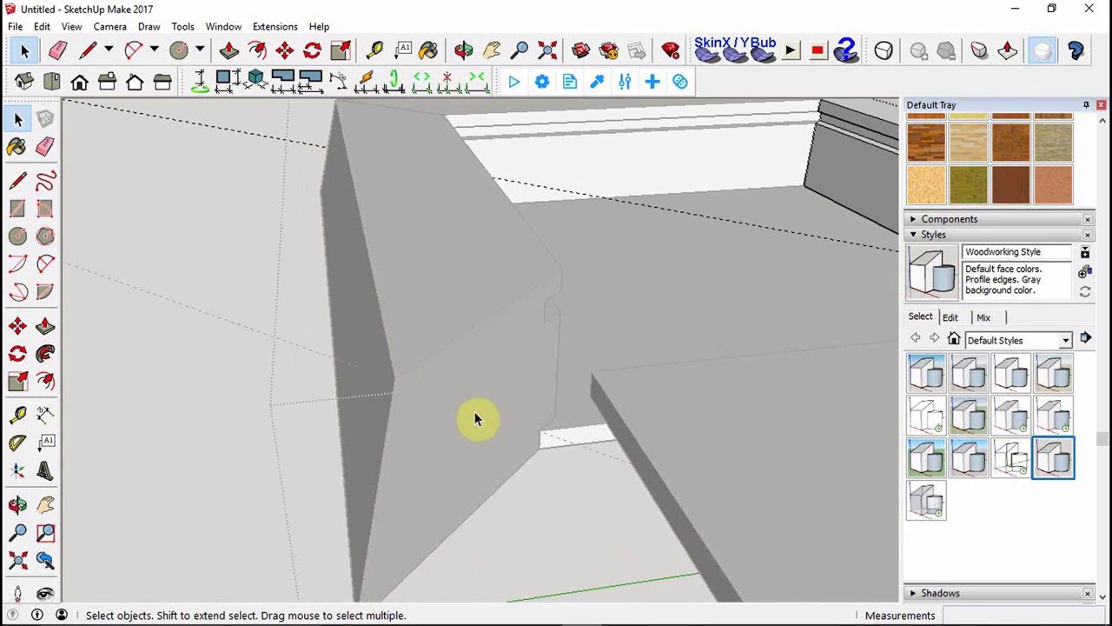
pyautogui.doubleClick(450, 407)
pyautogui.tripleClick(450, 408)
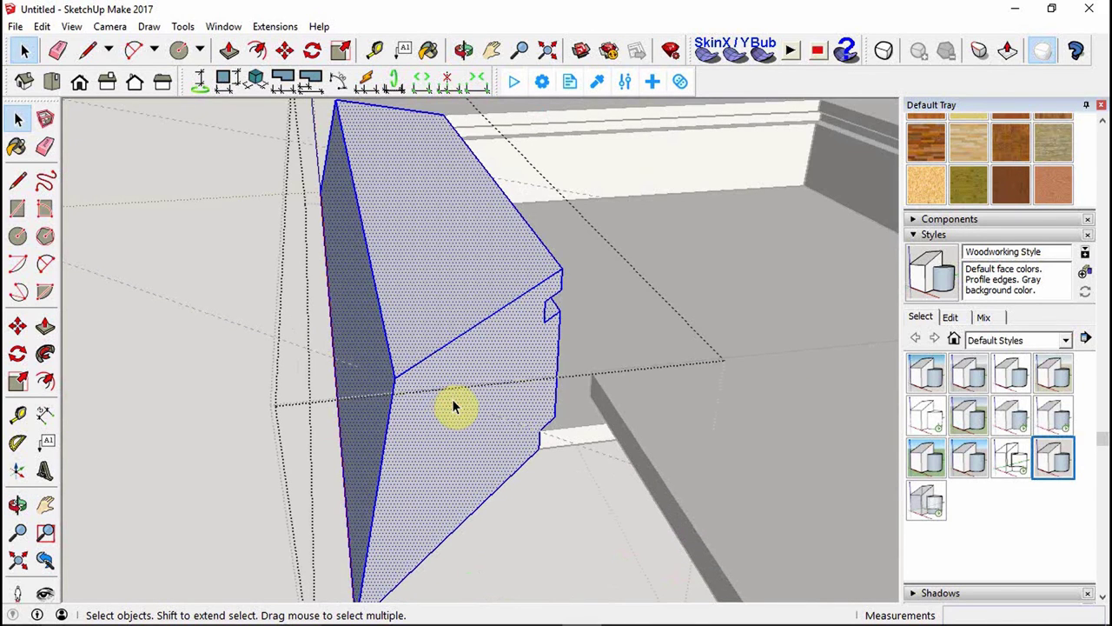
# Place crossing guides on this side's exposed mitered end face, 1 1/16" below its top edge and 1 5/8" from its inner vertical edge.
pyautogui.press('t')
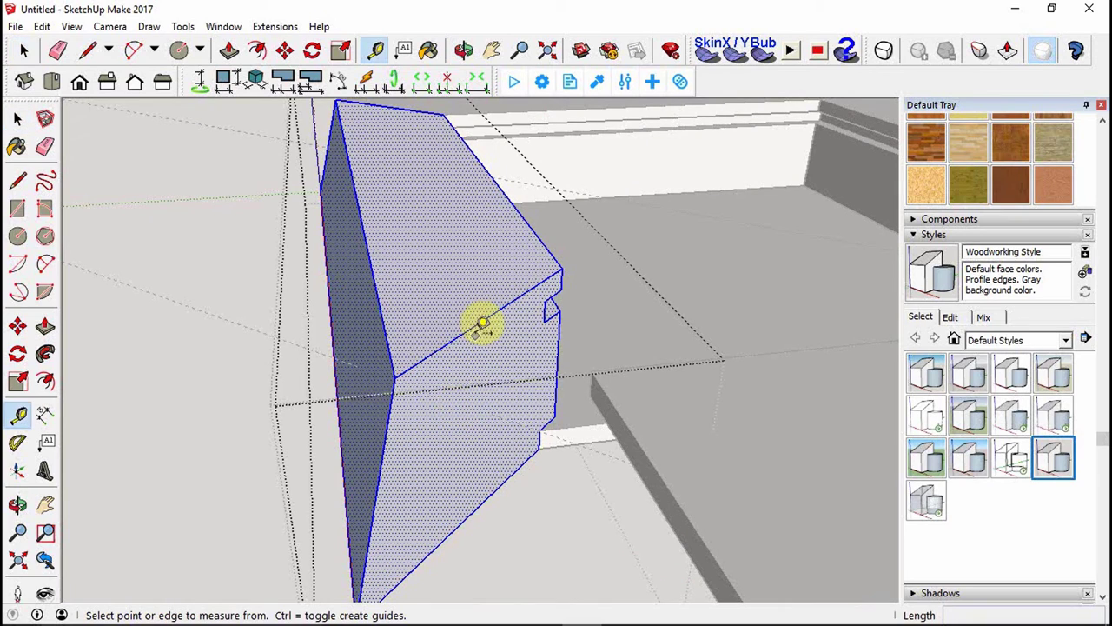
pyautogui.click(470, 327)
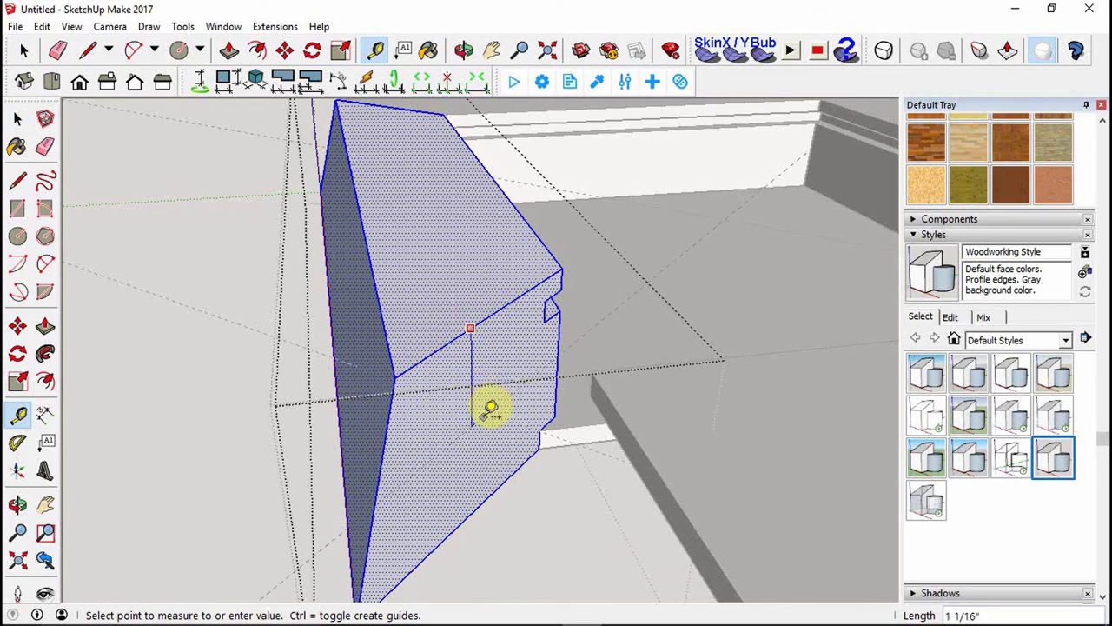
pyautogui.click(488, 412)
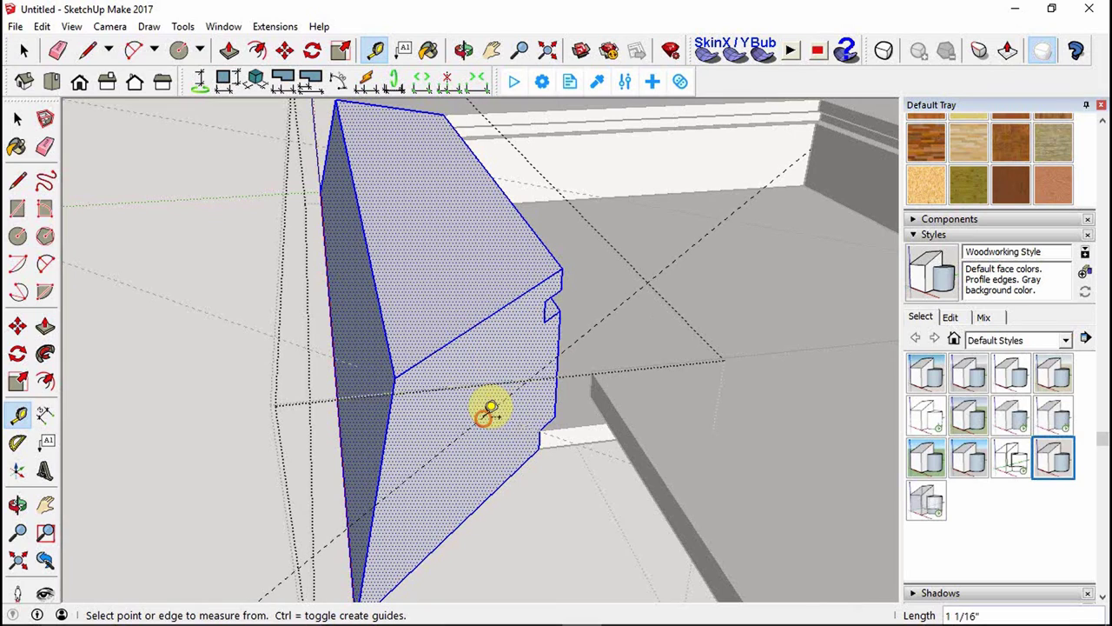
pyautogui.click(555, 390)
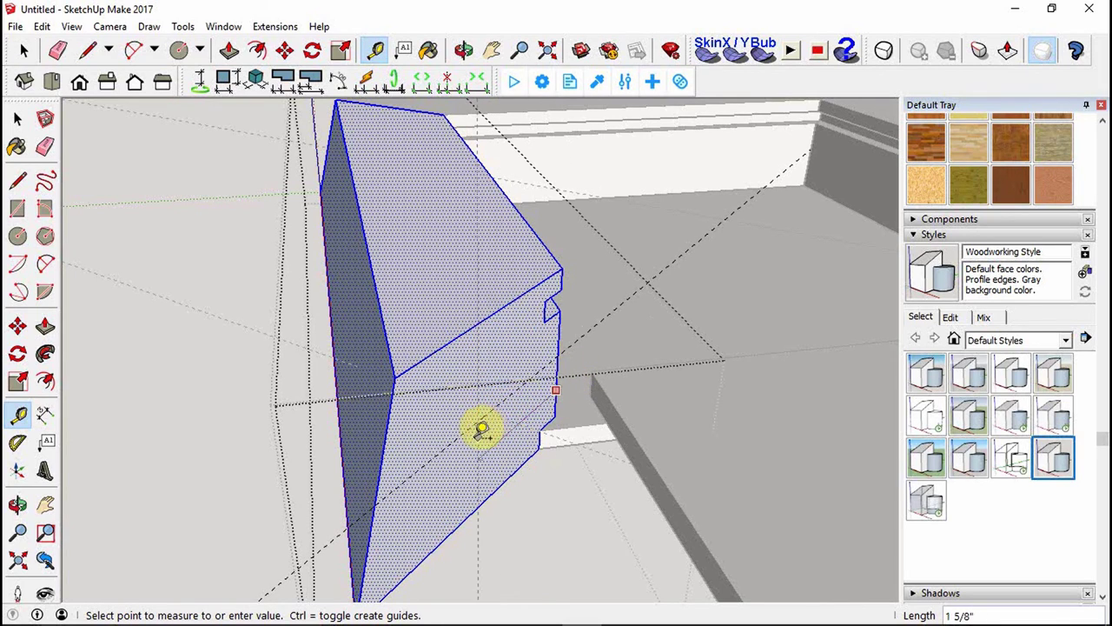
pyautogui.click(480, 430)
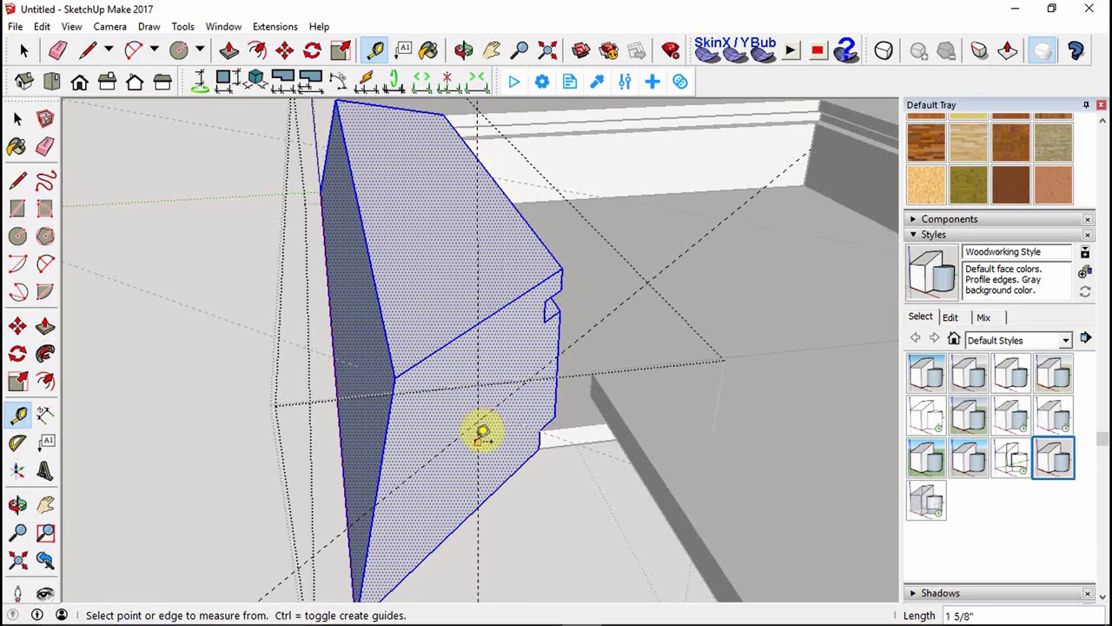
# Draw a 1/8" radius circle at this side's guide intersection and push it 1/4" into the mitered end face.
pyautogui.press('c')
pyautogui.moveTo(533, 472); pyautogui.dragTo(496, 462, button='middle')
pyautogui.scroll(3, 504, 434)
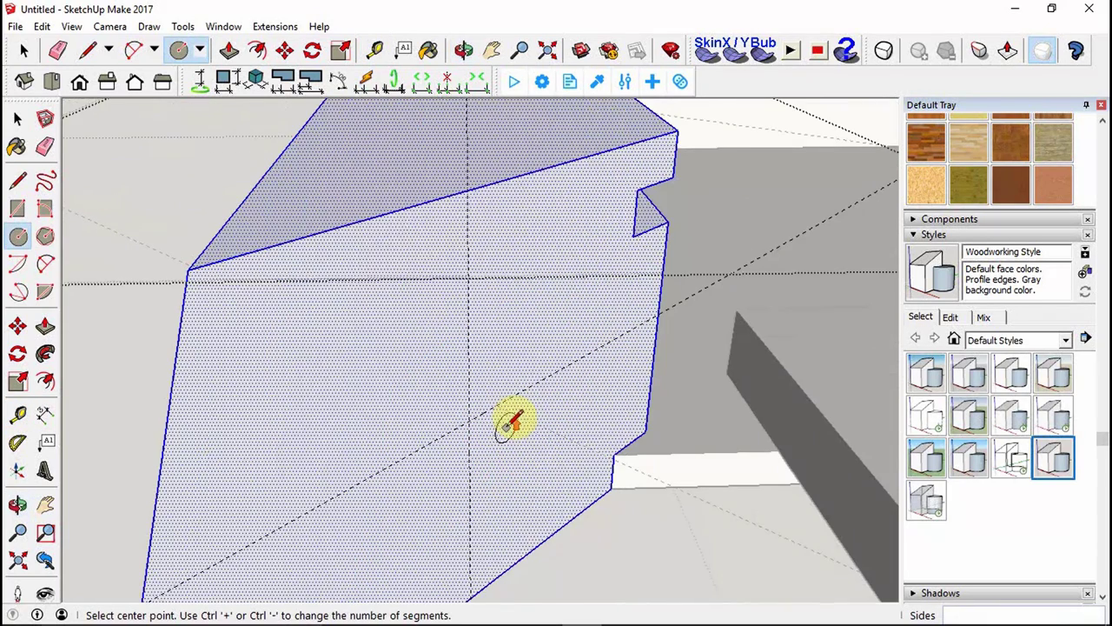
pyautogui.click(469, 421)
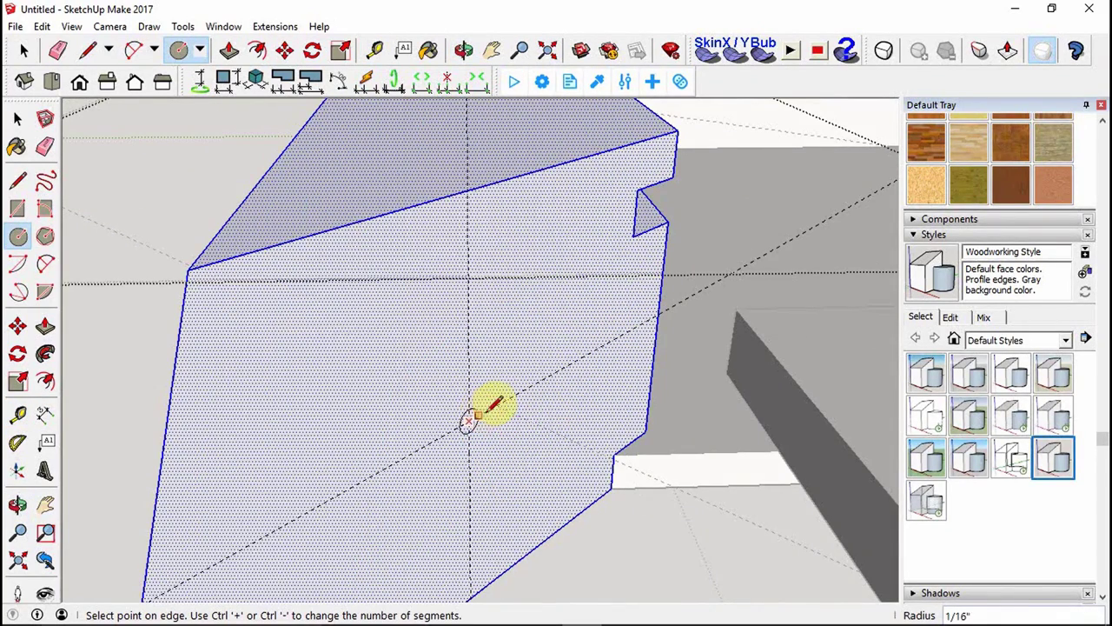
pyautogui.click(489, 410)
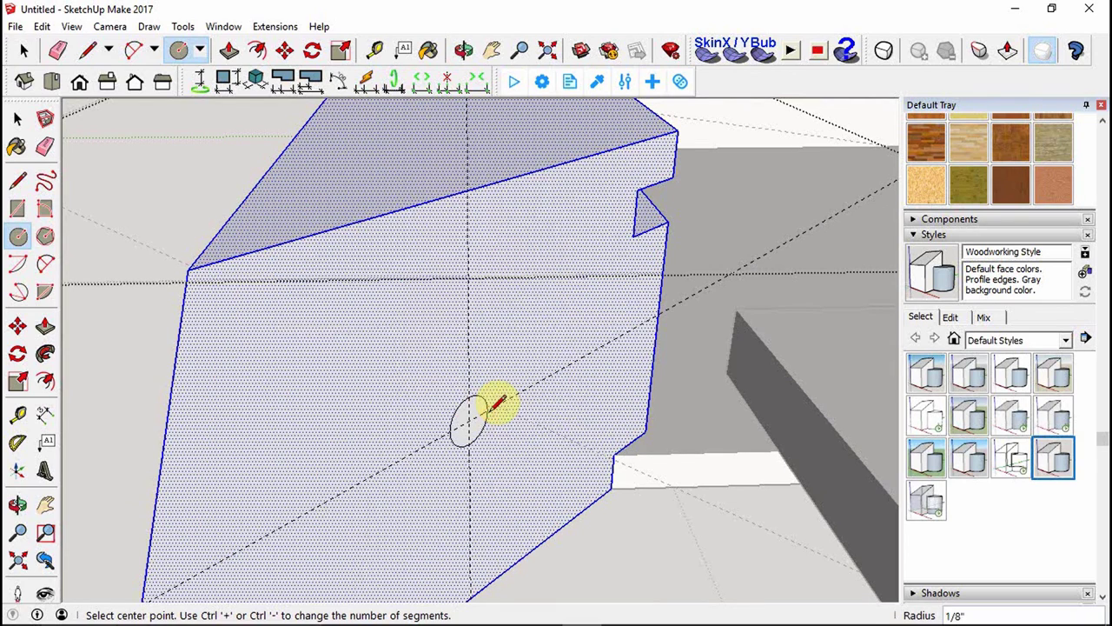
pyautogui.press('p')
pyautogui.click(477, 419)
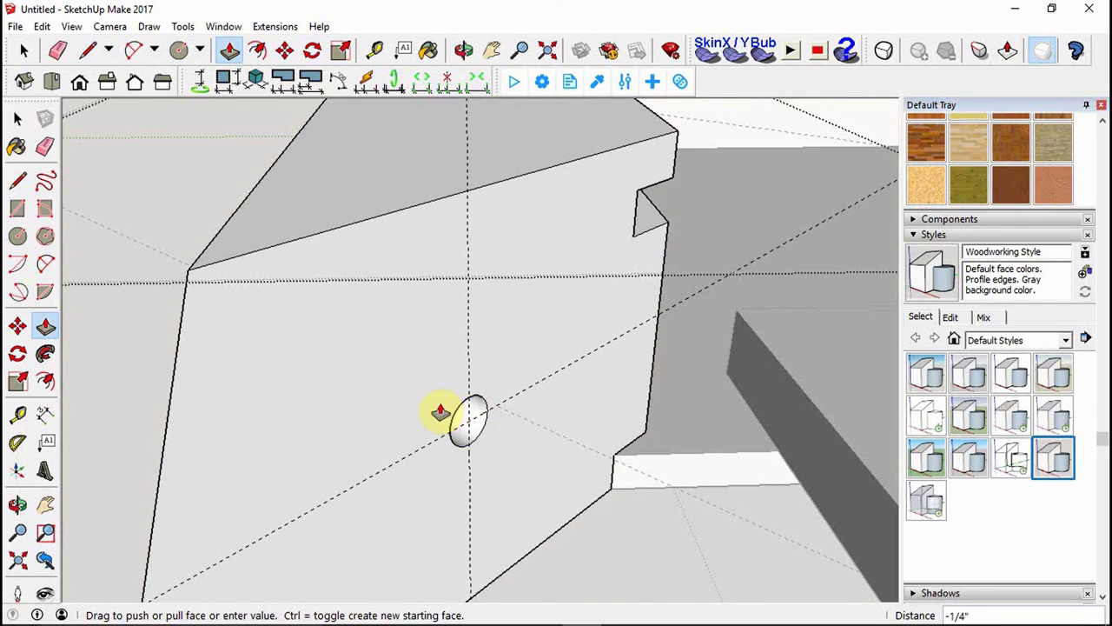
pyautogui.click(441, 413)
pyautogui.press('space')
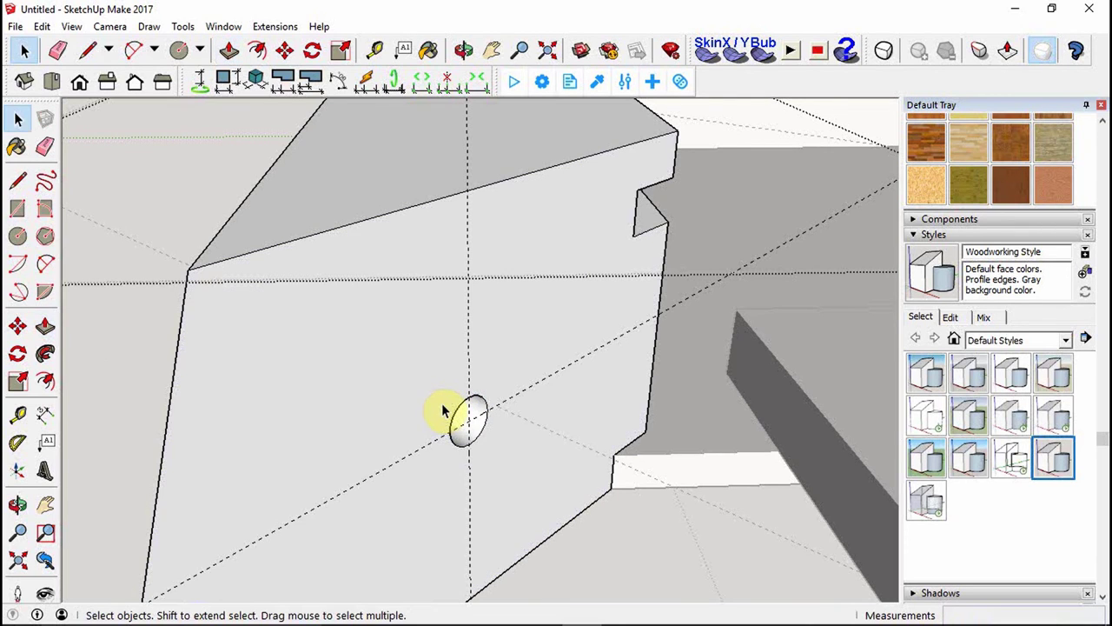
# Leave the box side's group and delete all guides from the model.
pyautogui.moveTo(447, 416); pyautogui.dragTo(448, 411, button='middle')
pyautogui.scroll(-4, 385, 362)
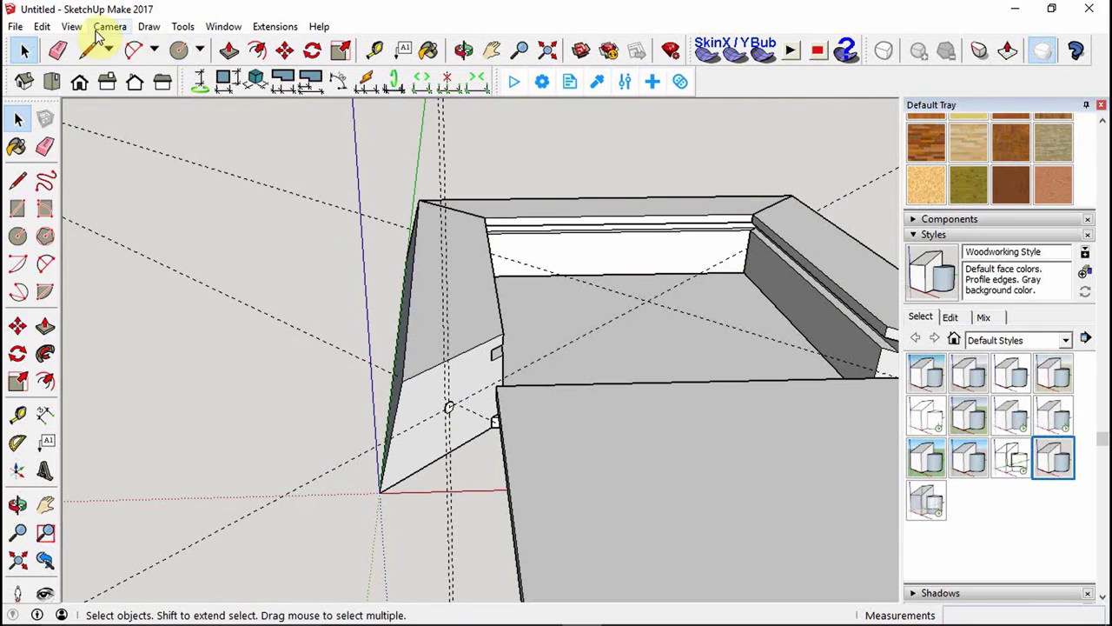
pyautogui.click(42, 26)
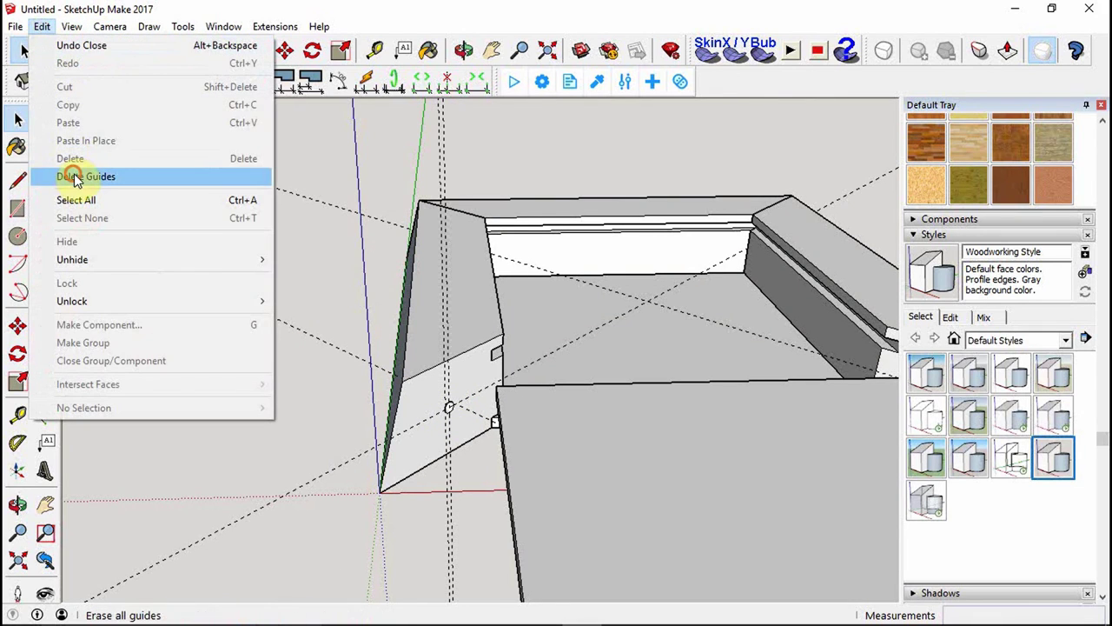
pyautogui.click(78, 177)
# Paint both the box and the lid assembly with the Wood Veneer 01 material.
pyautogui.moveTo(460, 330); pyautogui.dragTo(320, 370, button='middle')
pyautogui.scroll(-5, 320, 369)
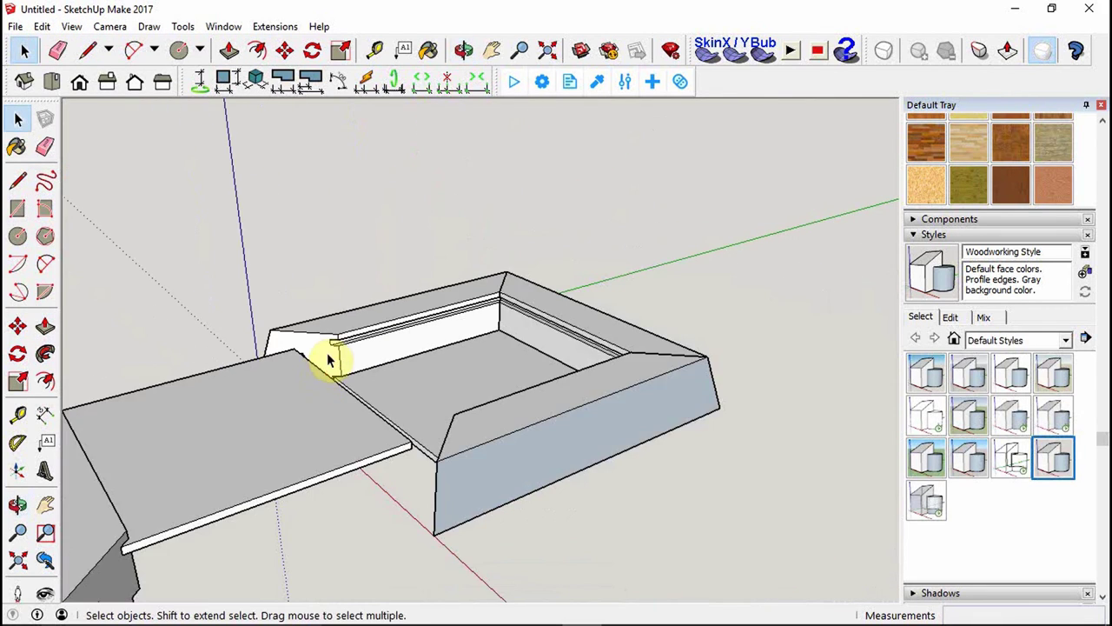
pyautogui.moveTo(666, 263); pyautogui.dragTo(620, 369, button='middle')
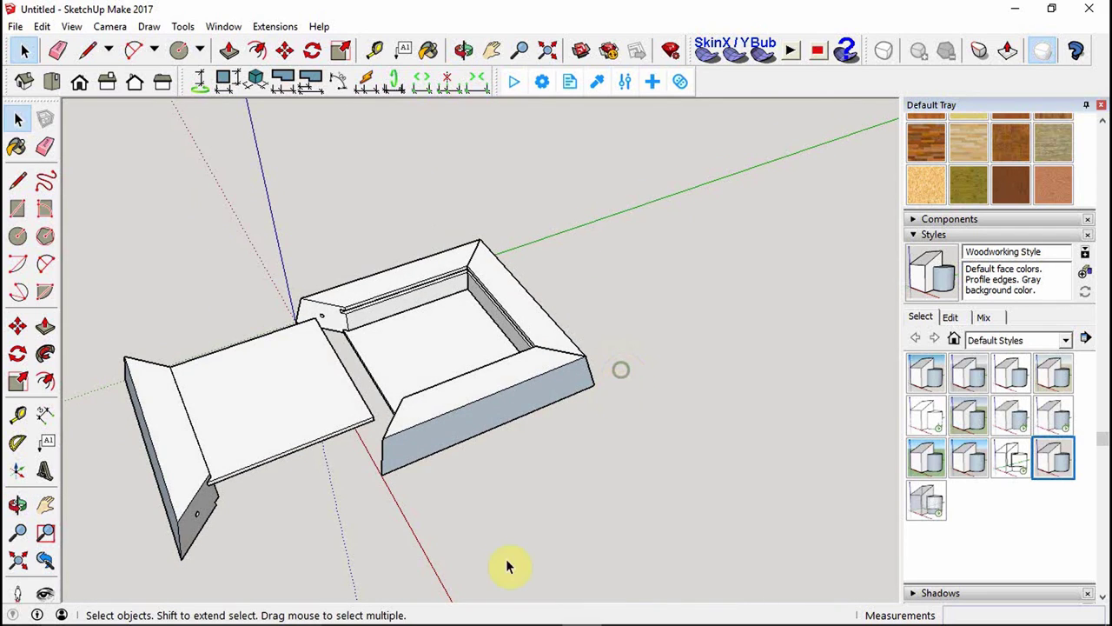
pyautogui.scroll(-2, 696, 352)
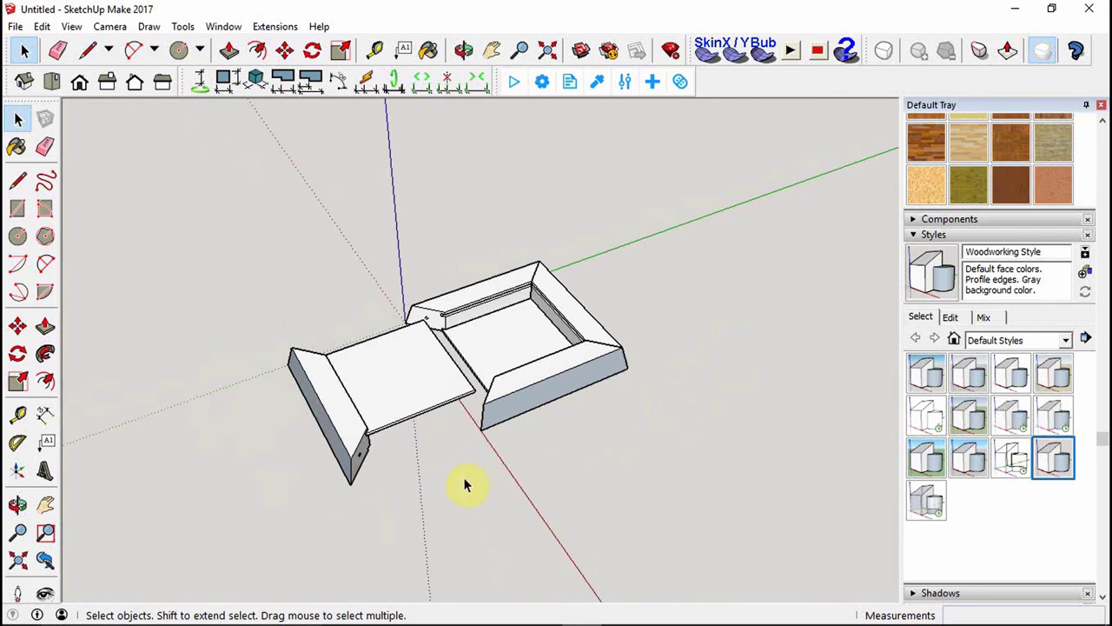
pyautogui.scroll(3, 465, 501)
pyautogui.scroll(-1, 473, 512)
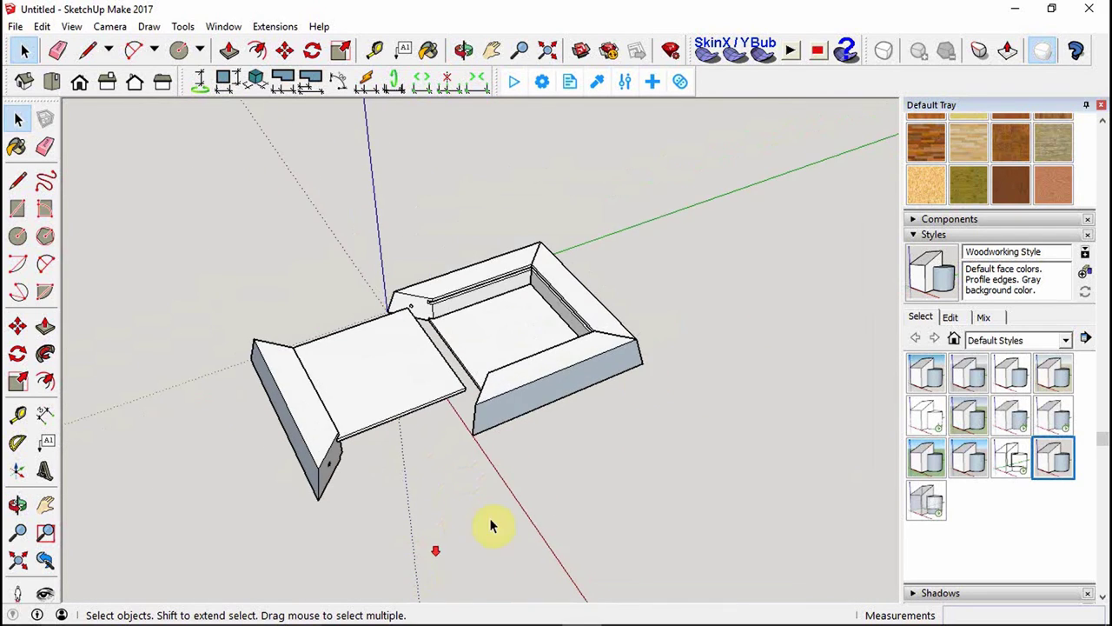
pyautogui.scroll(3, 969, 478)
pyautogui.scroll(-1, 969, 478)
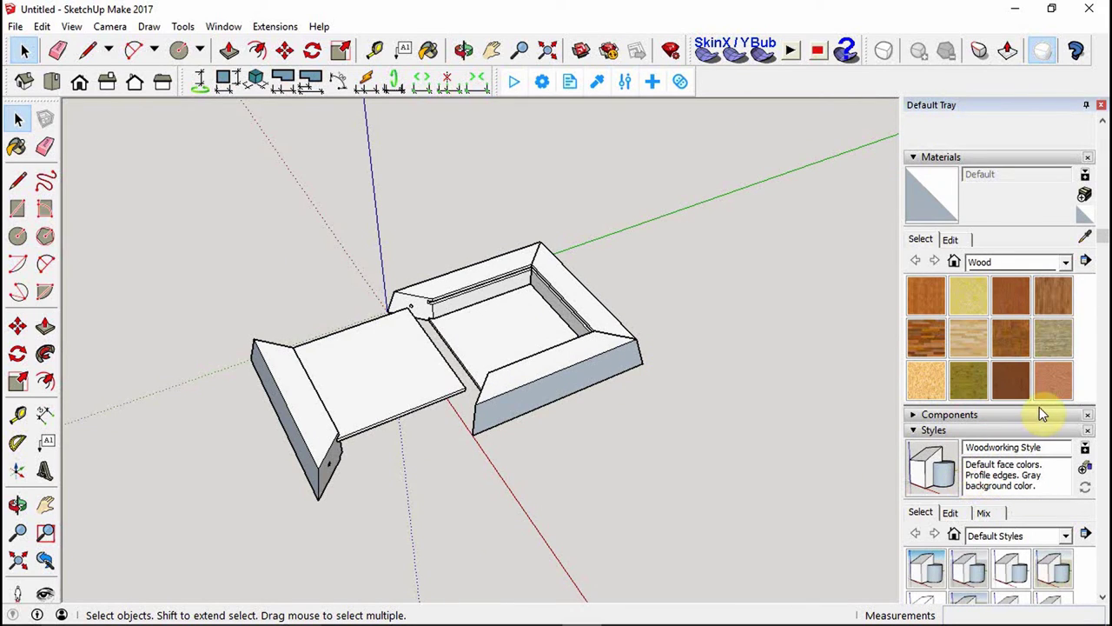
pyautogui.click(1020, 381)
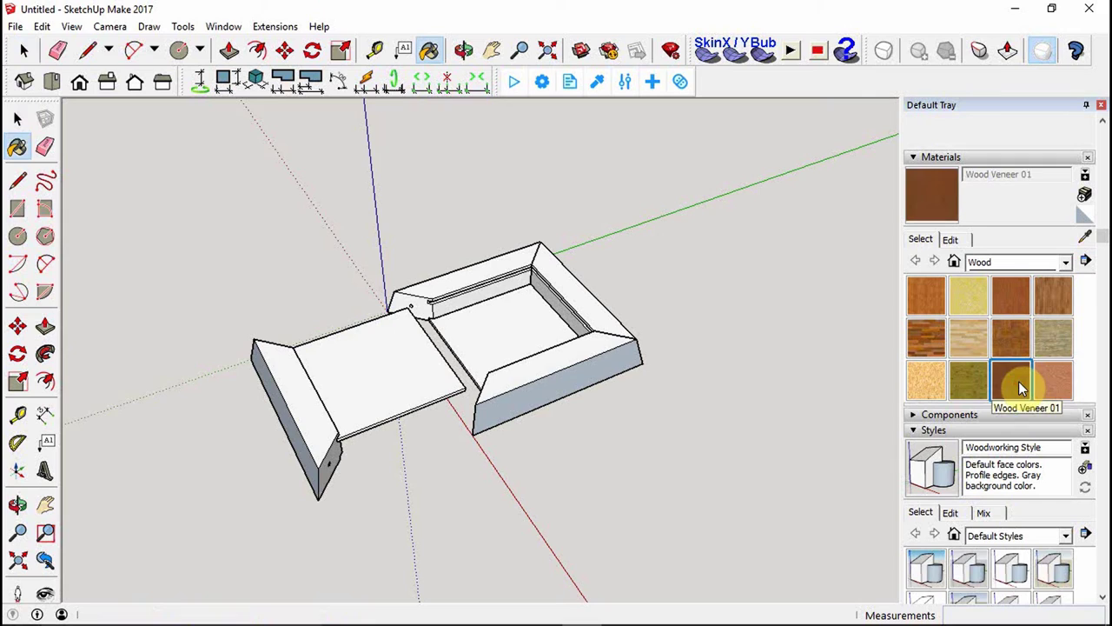
pyautogui.click(545, 363)
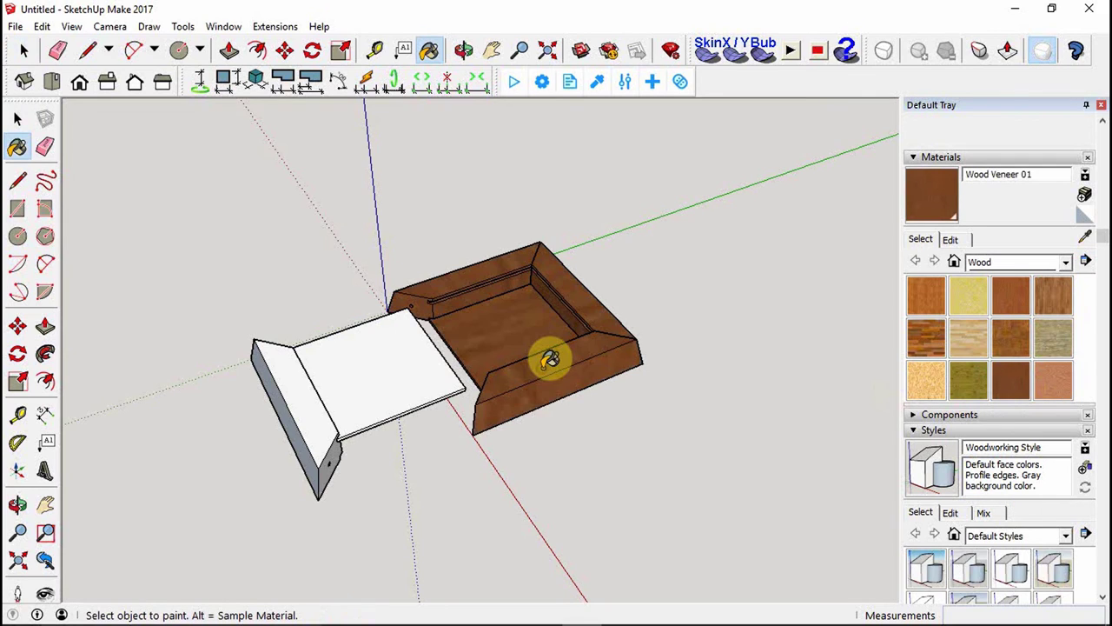
pyautogui.click(322, 422)
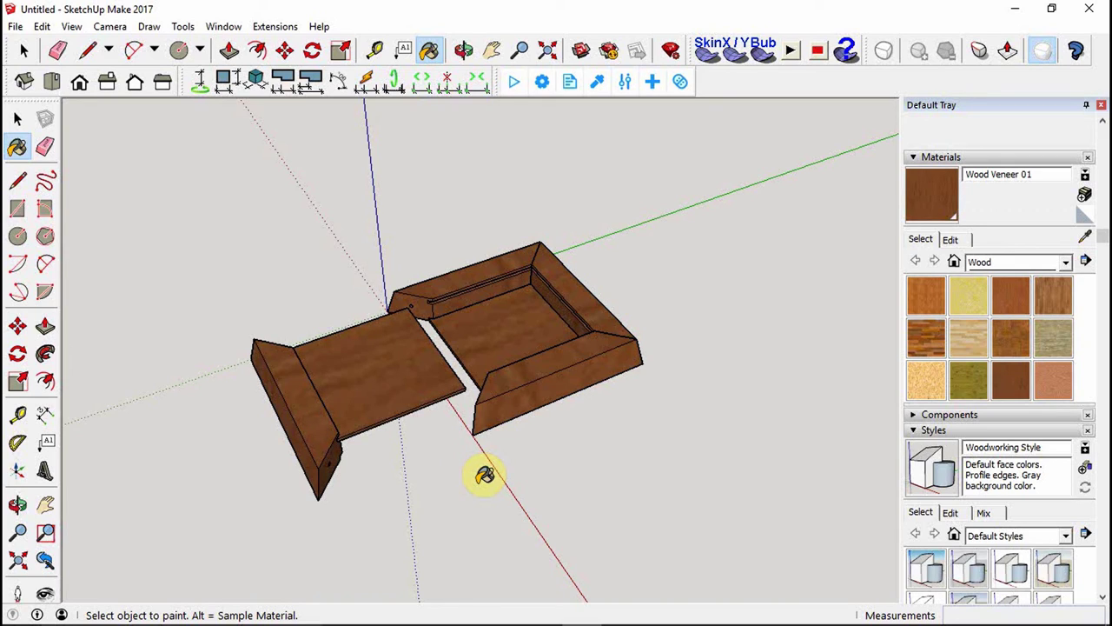
pyautogui.press('space')
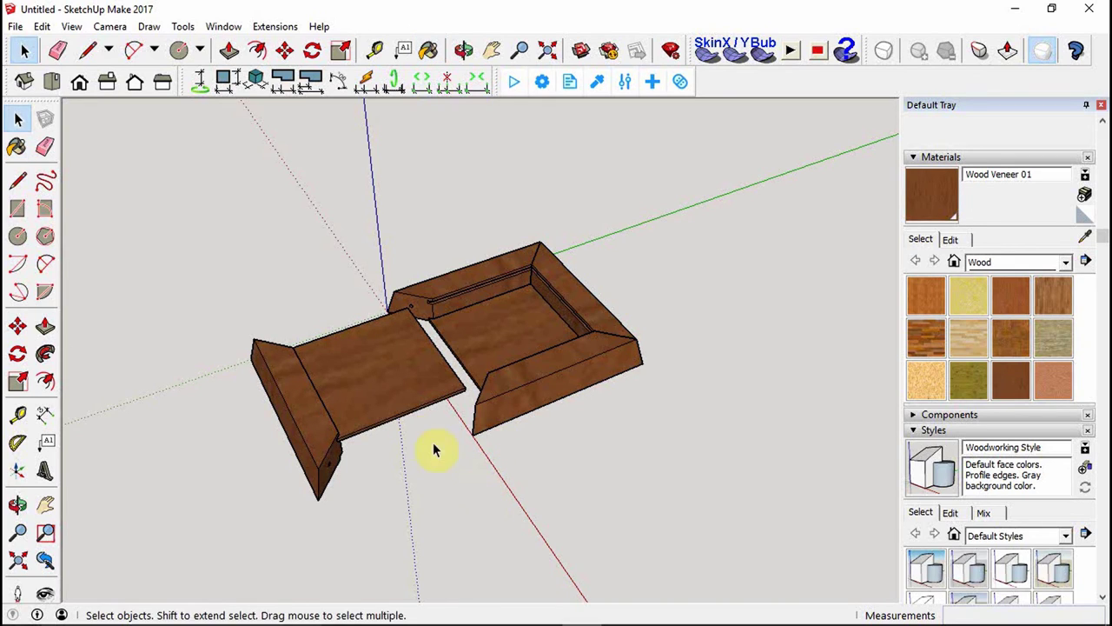
# Explode the lid assembly group so the lid panel and its attached side are separate, and clear the selection.
pyautogui.click(368, 405)
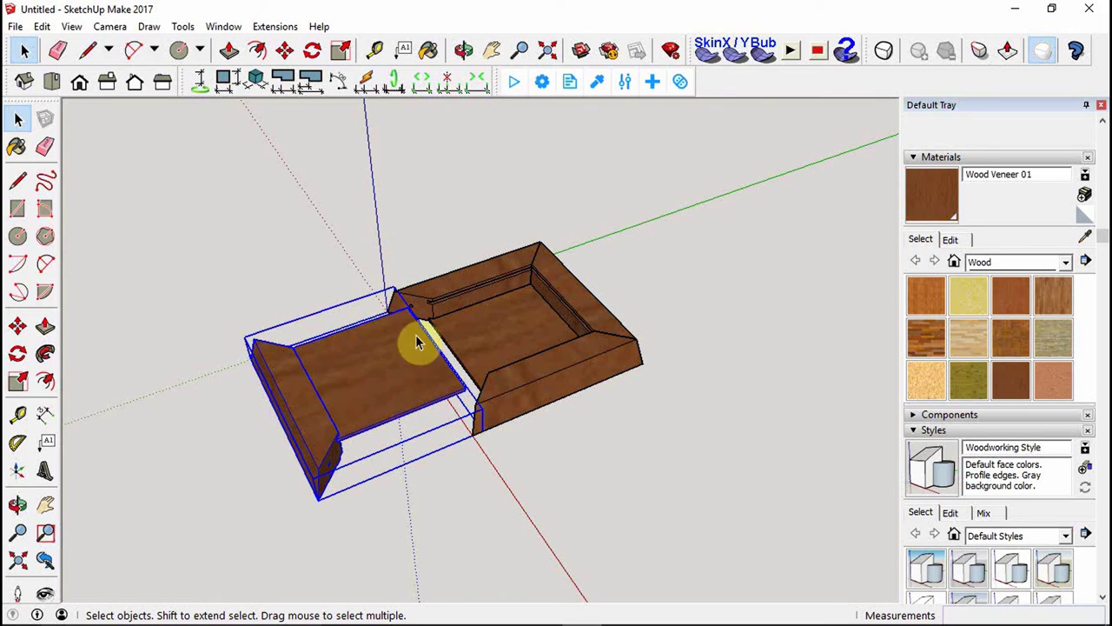
pyautogui.rightClick(368, 376)
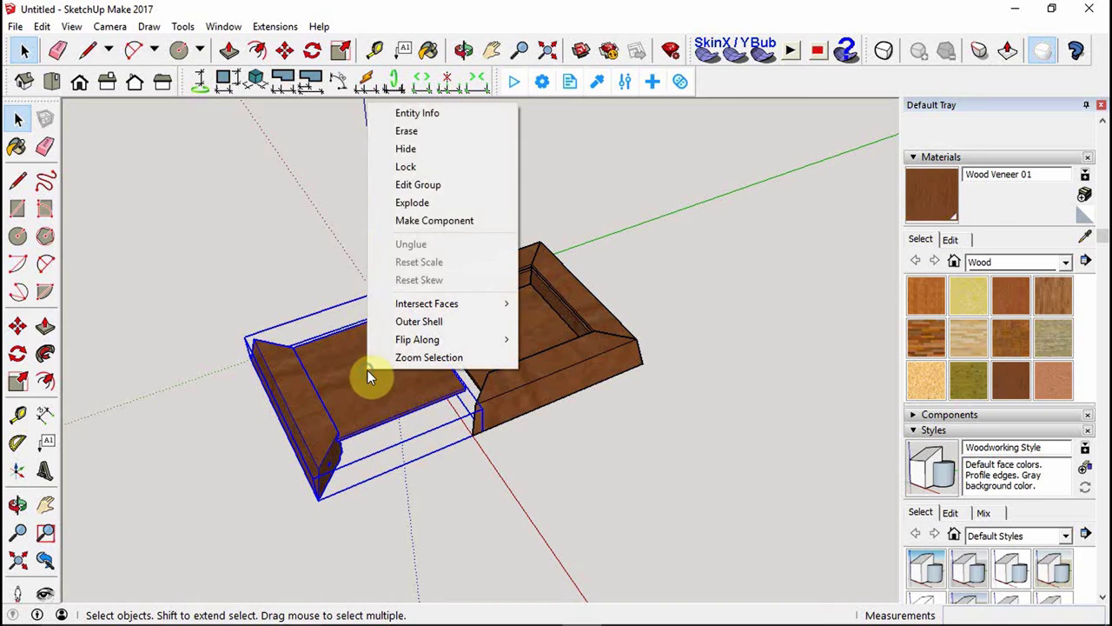
pyautogui.click(418, 202)
pyautogui.click(310, 292)
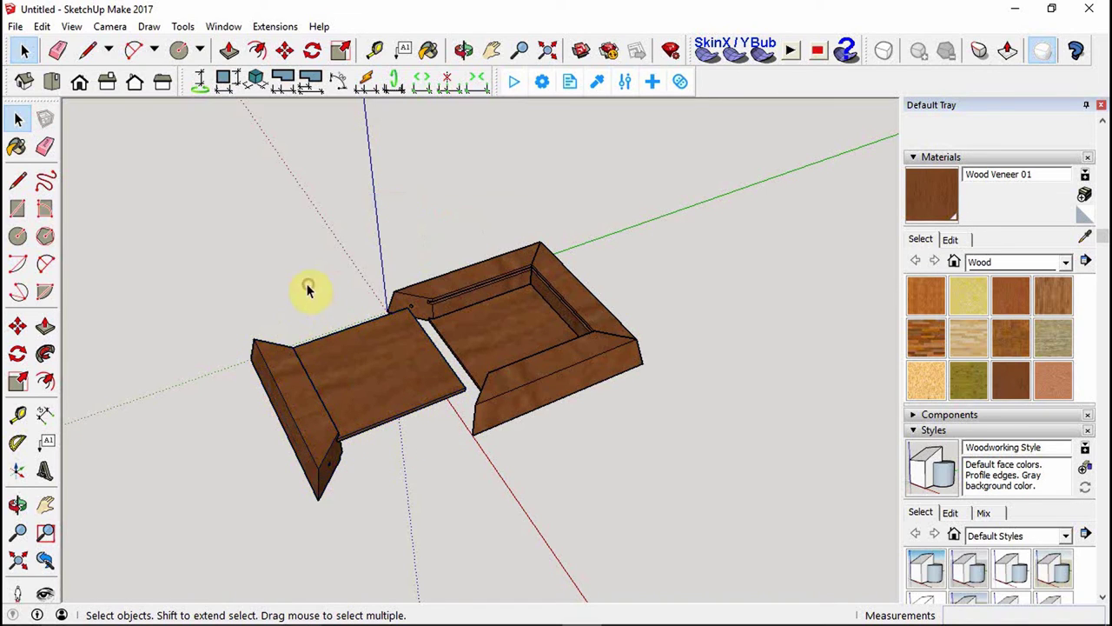
# Select the lid panel and paint it with the Wood Board Cork material.
pyautogui.click(305, 417)
pyautogui.click(343, 392)
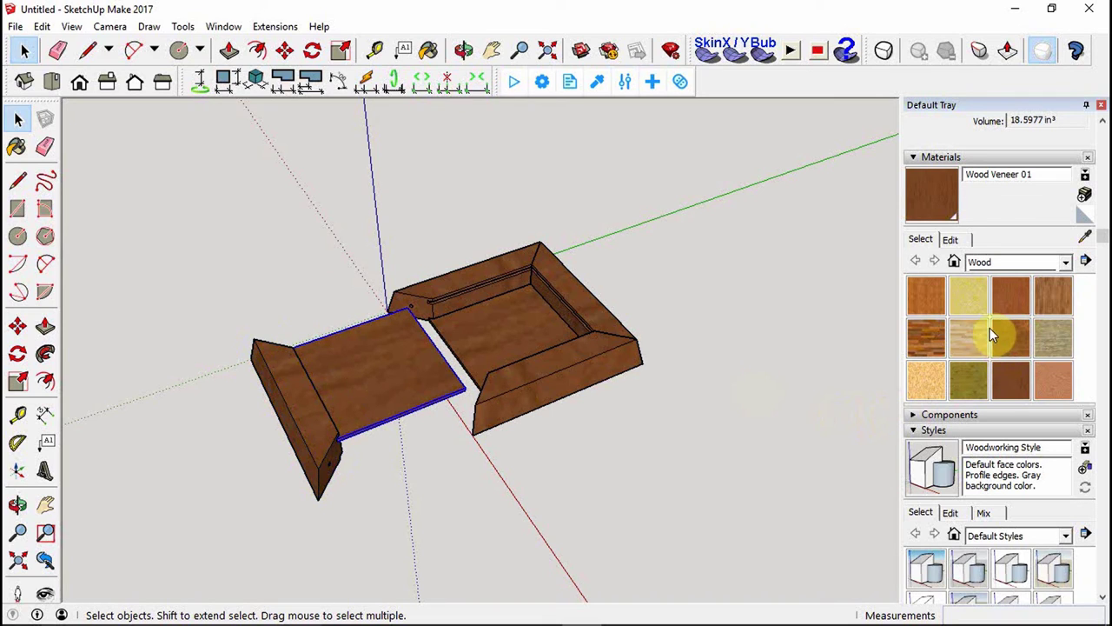
pyautogui.click(972, 301)
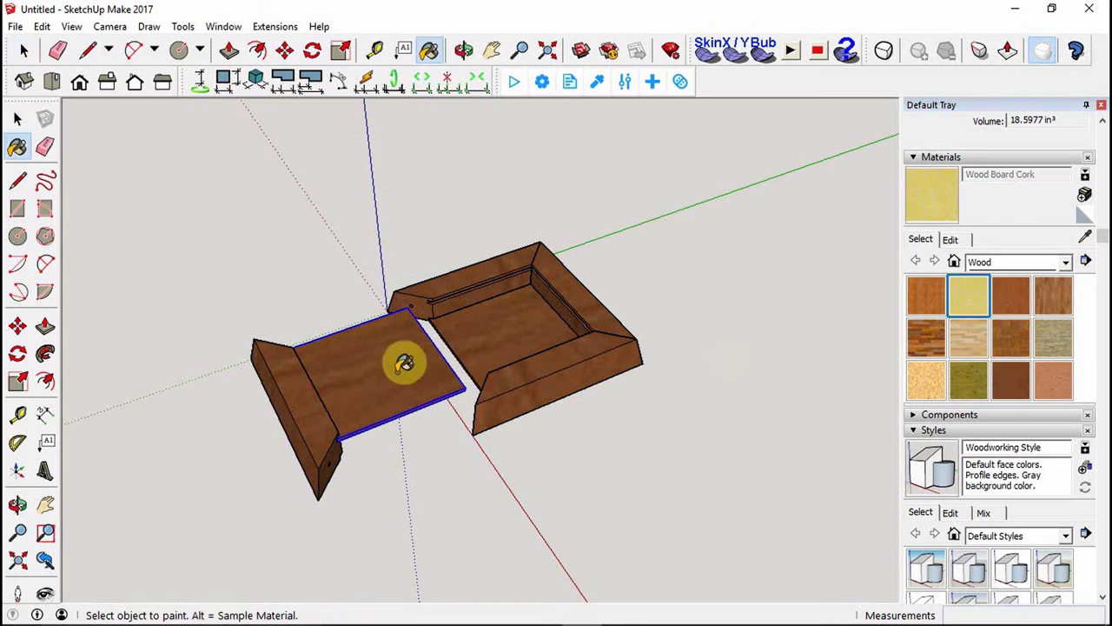
pyautogui.click(360, 377)
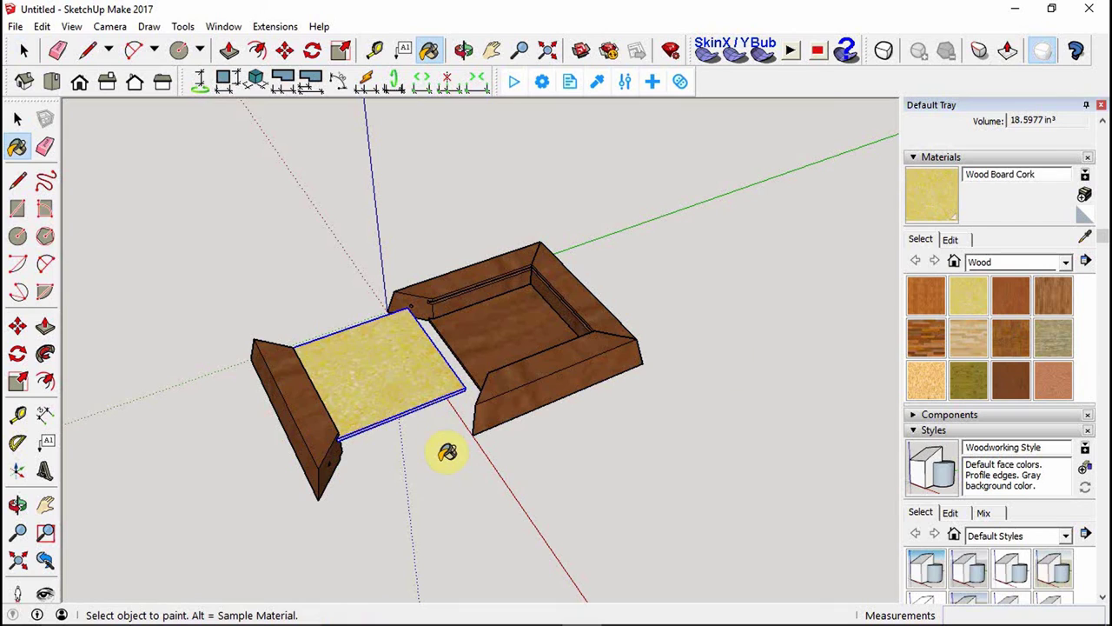
# Try Wood OSB on the lid panel and repaint the panel with Wood Board Cork.
pyautogui.click(928, 379)
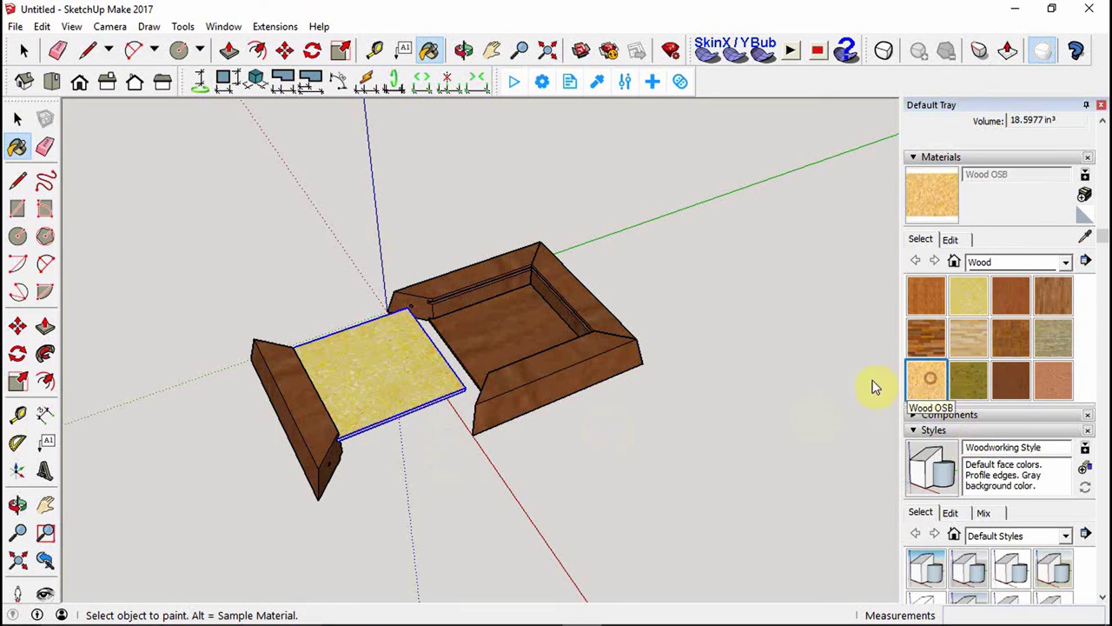
pyautogui.click(374, 372)
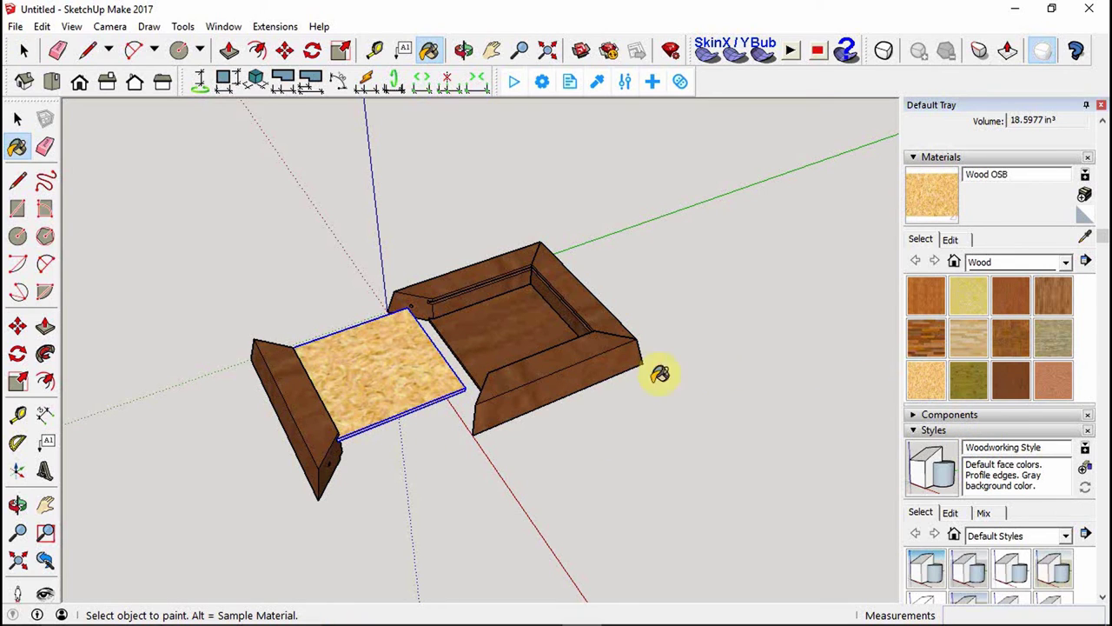
pyautogui.click(979, 302)
pyautogui.click(387, 369)
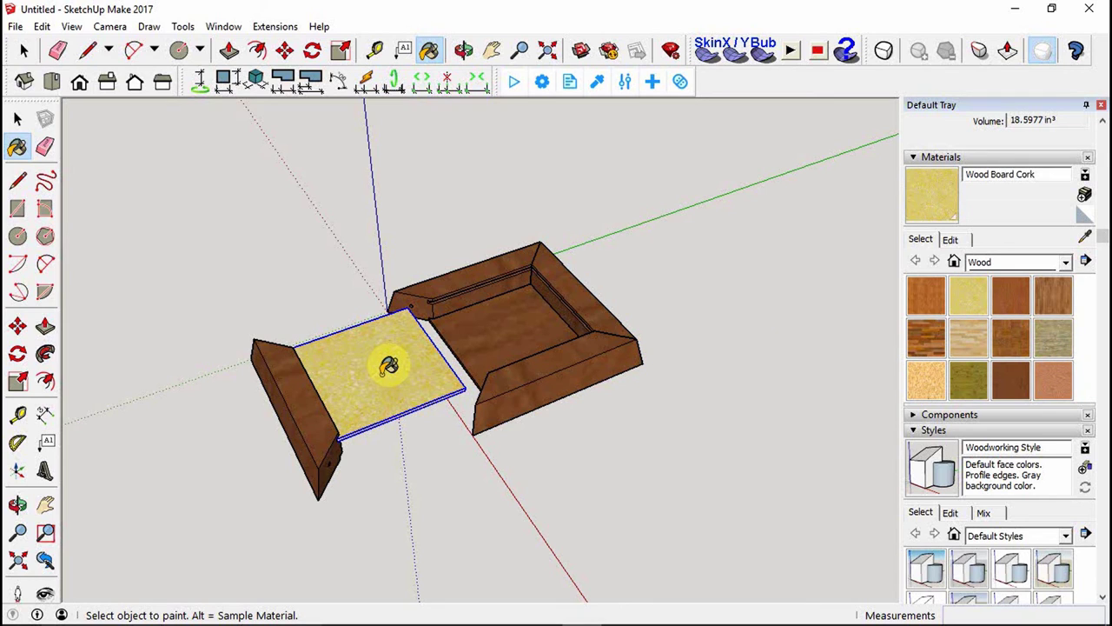
# Explode the box group so its sides and bottom panel can be painted separately, and clear the selection.
pyautogui.press('space')
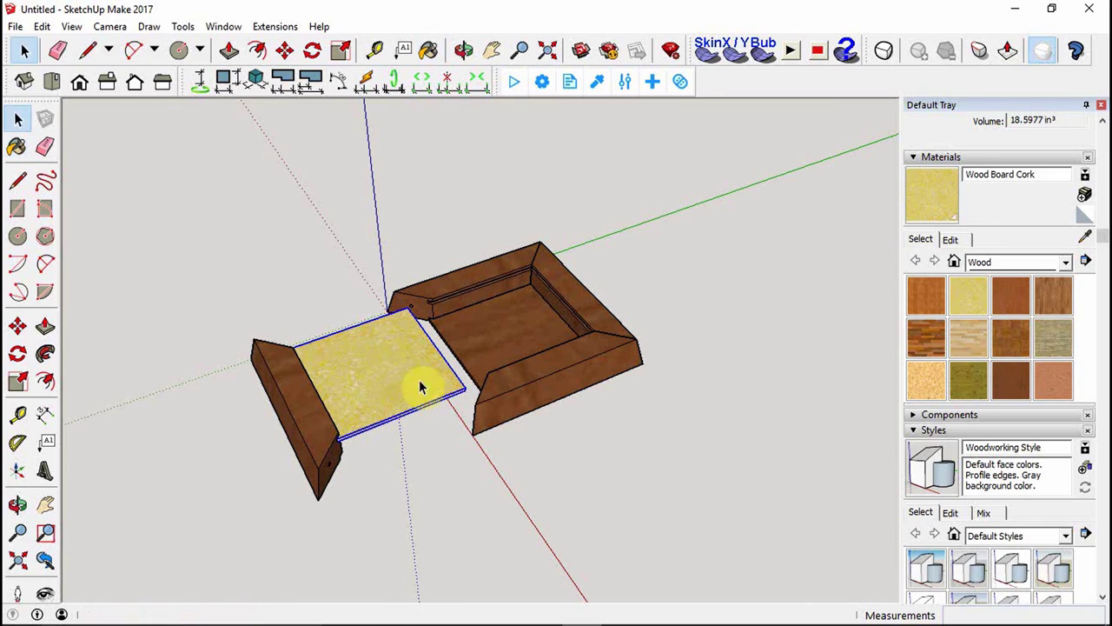
pyautogui.click(494, 343)
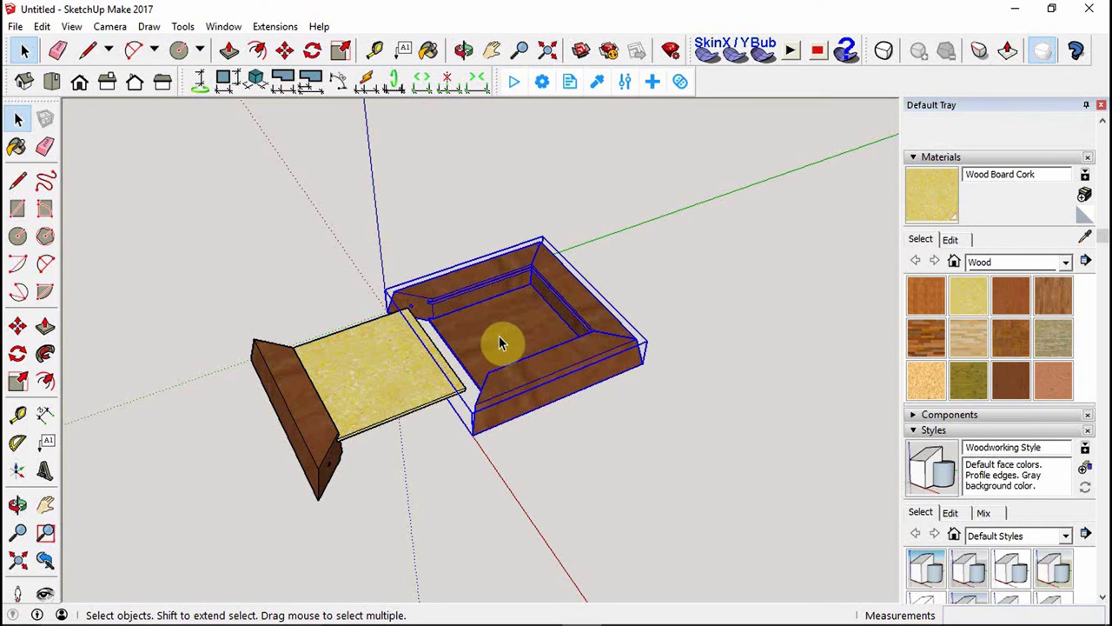
pyautogui.rightClick(501, 342)
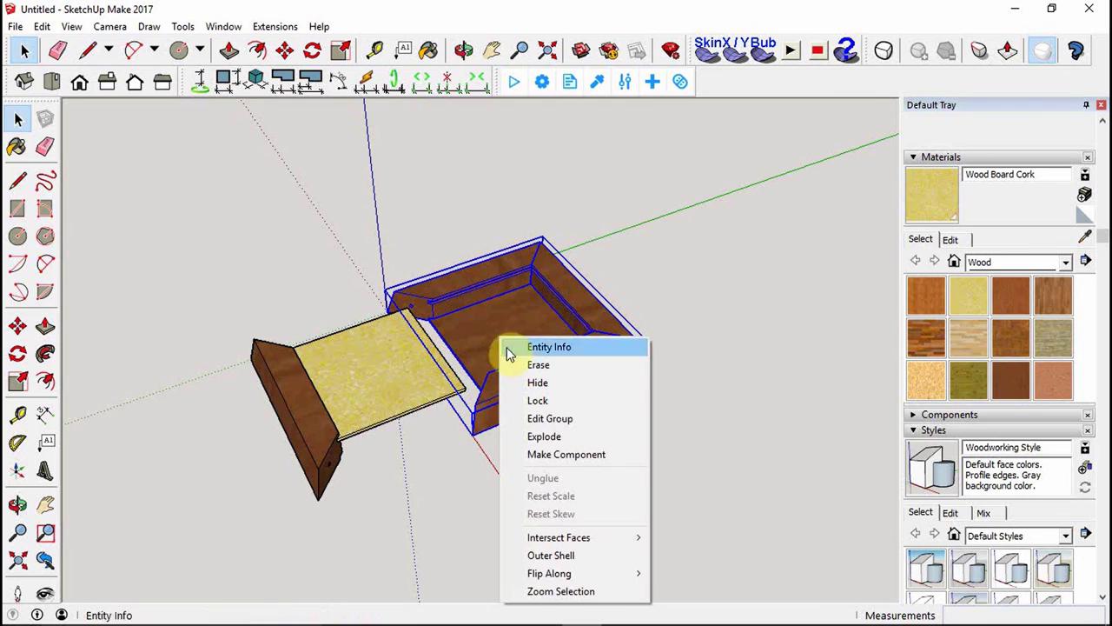
pyautogui.click(557, 437)
pyautogui.click(774, 276)
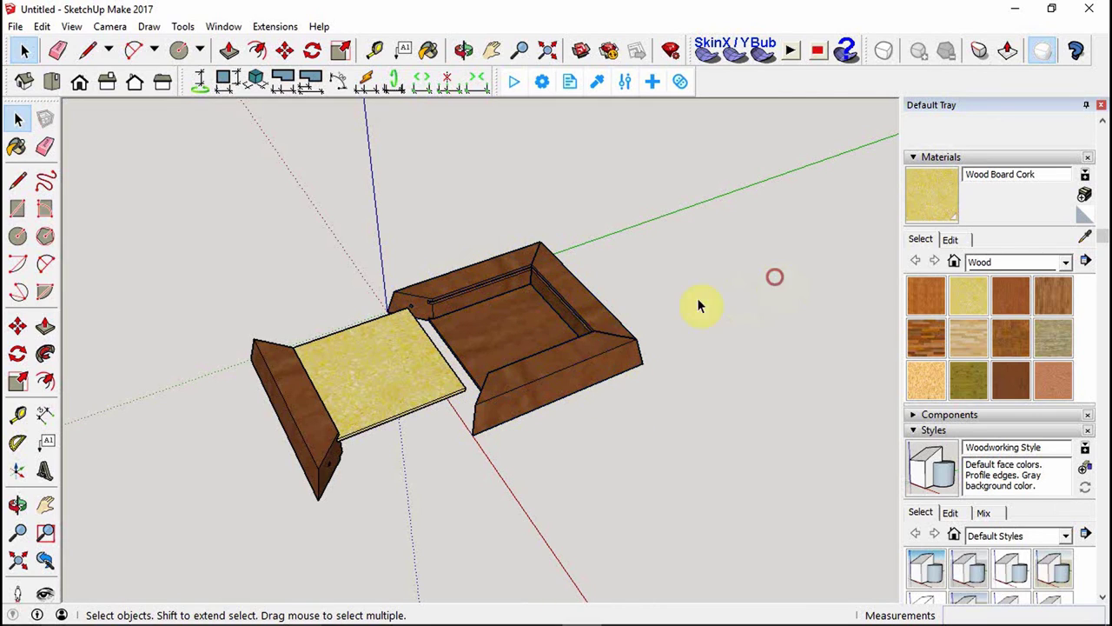
# Paint the box's bottom panel with the Wood Board Cork material to match the lid panel.
pyautogui.click(512, 332)
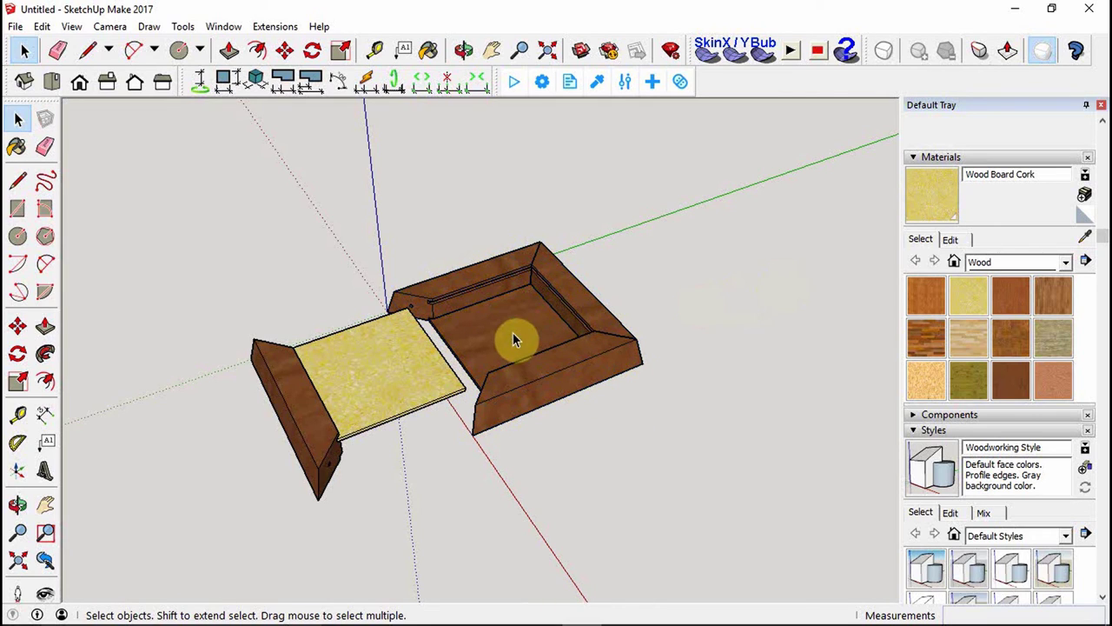
pyautogui.click(923, 378)
pyautogui.click(957, 300)
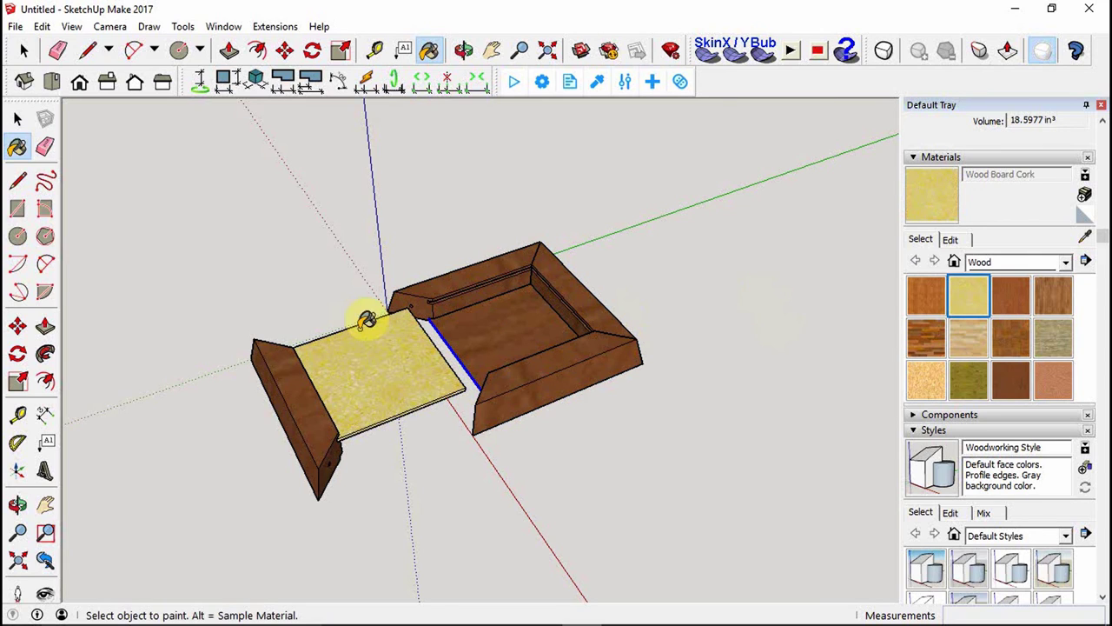
pyautogui.click(522, 327)
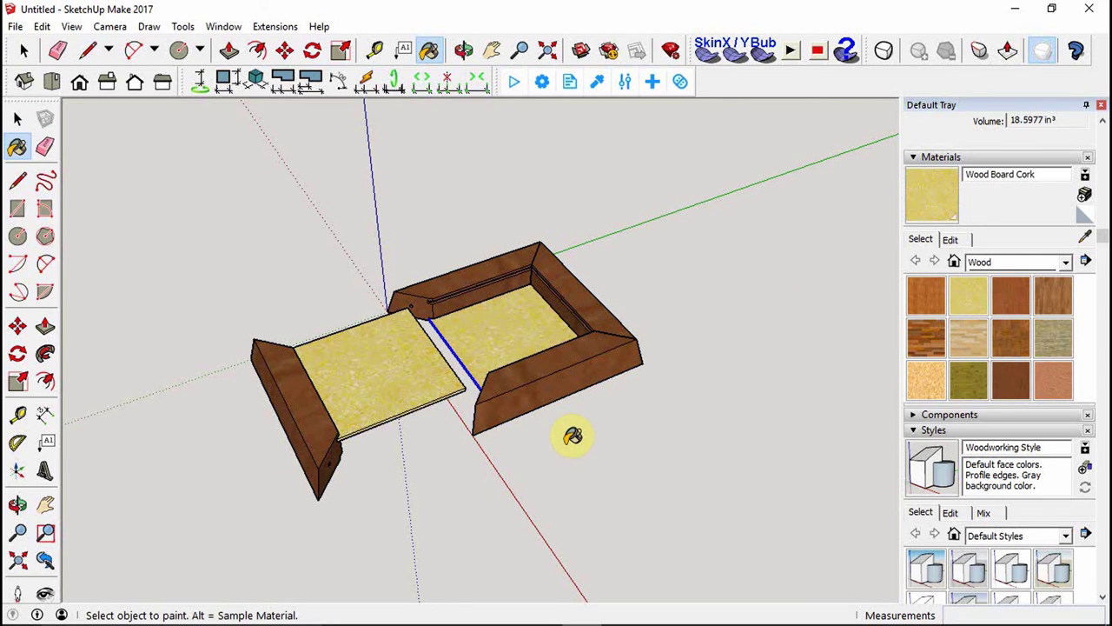
pyautogui.press('space')
# Select the lid panel together with its attached side and make them one group.
pyautogui.moveTo(600, 464)
pyautogui.mouseDown(button='middle')
pyautogui.moveTo(695, 449)
pyautogui.moveTo(549, 475)
pyautogui.mouseUp(button='middle')
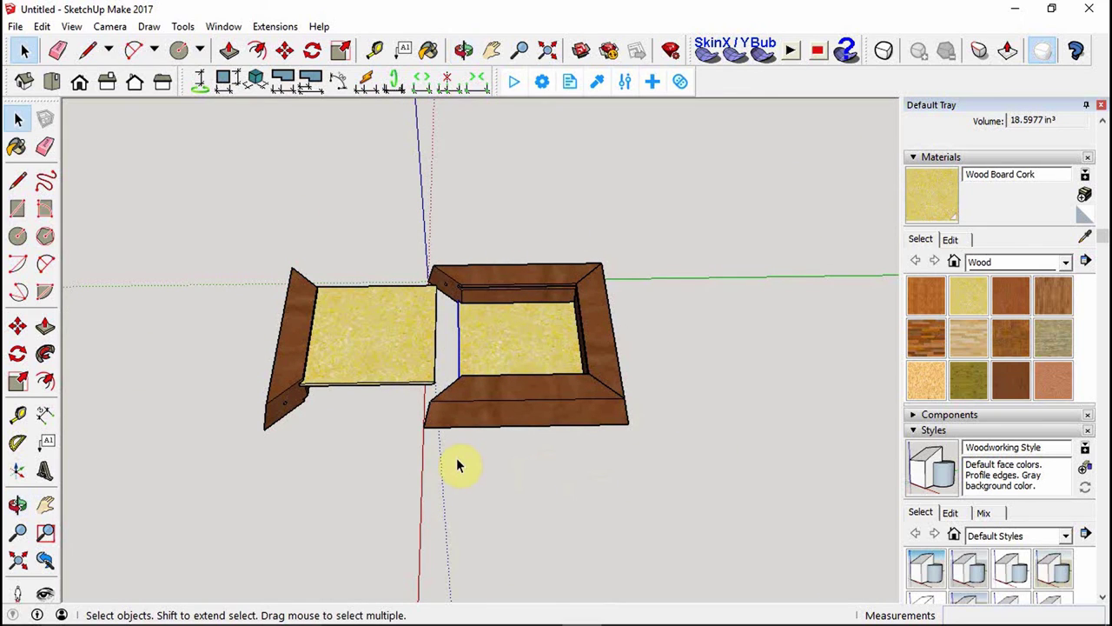
pyautogui.click(358, 363)
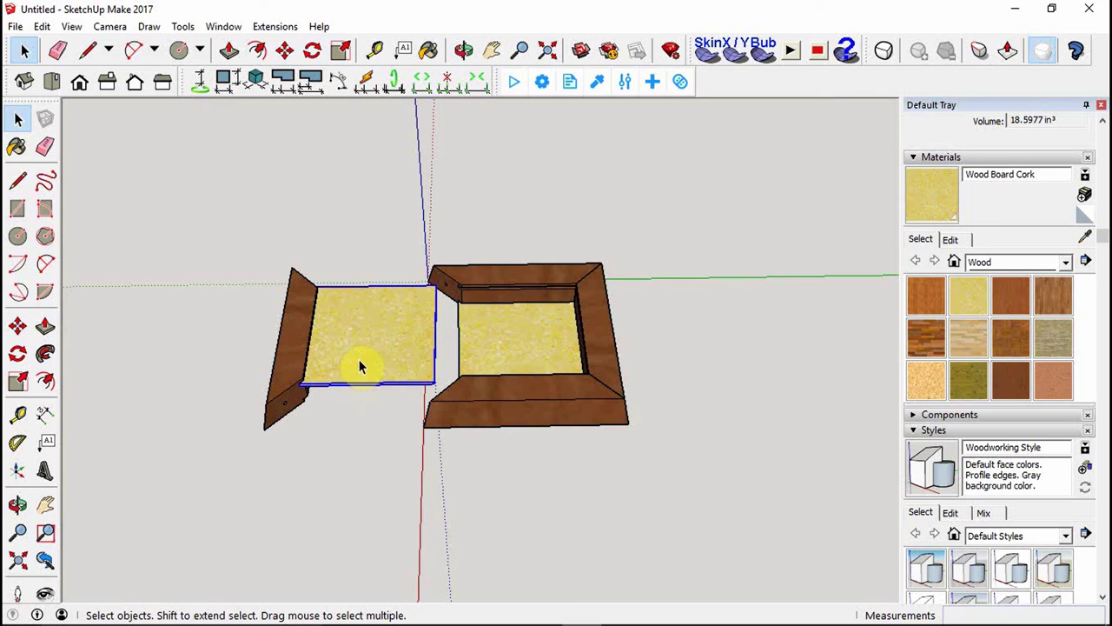
pyautogui.keyDown('shift'); pyautogui.click(290, 349); pyautogui.keyUp('shift')
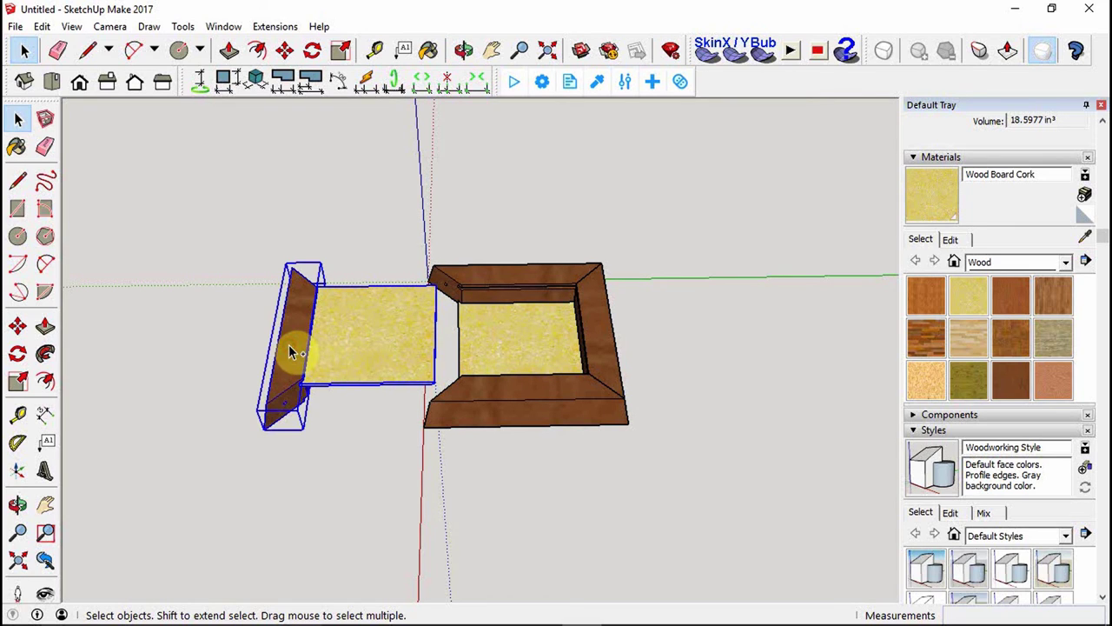
pyautogui.rightClick(290, 349)
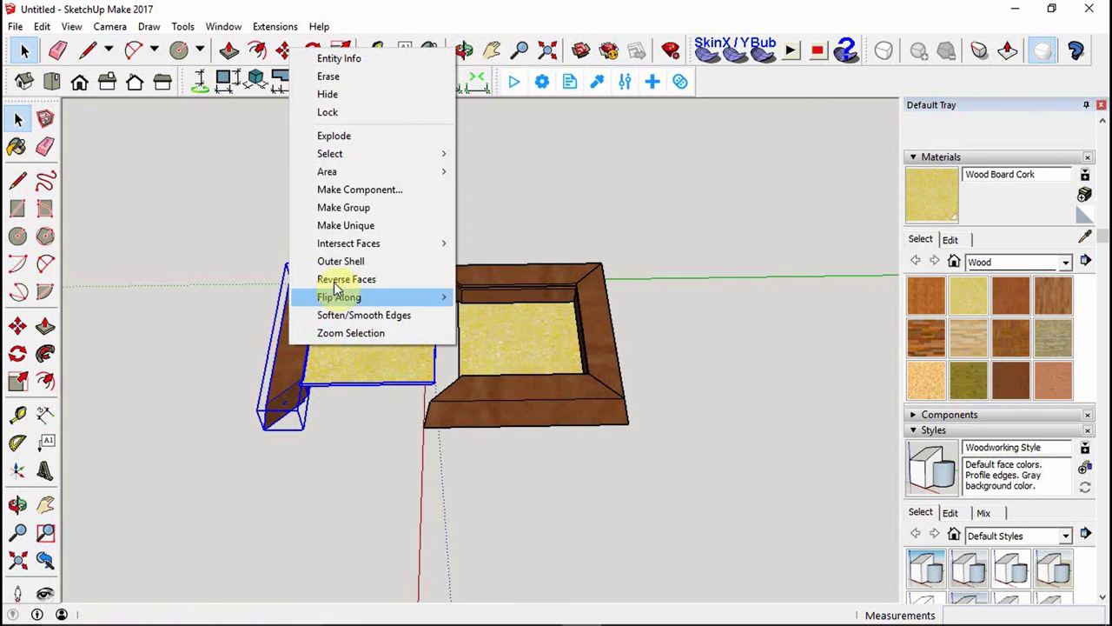
pyautogui.click(366, 206)
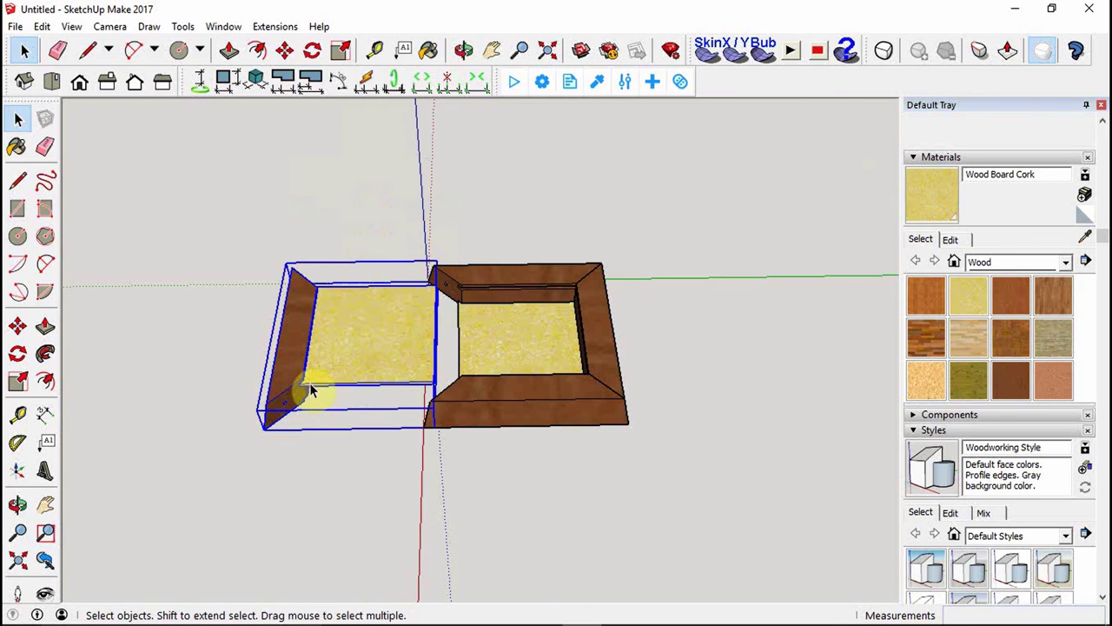
# Move the lid group about 5" along the green axis, farther away from the box.
pyautogui.press('m')
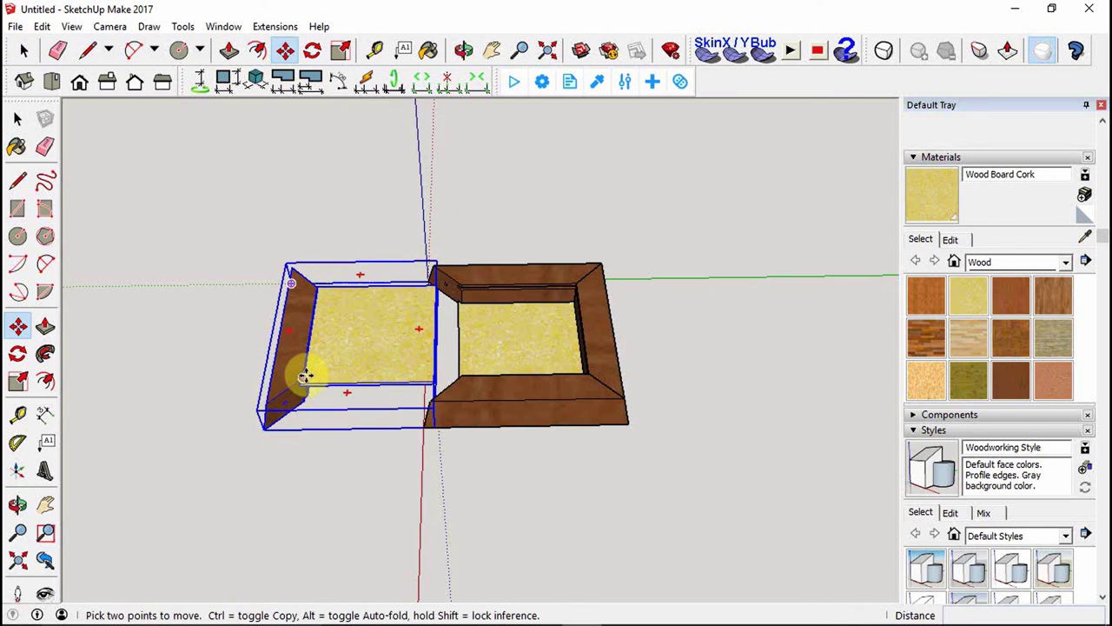
pyautogui.click(306, 375)
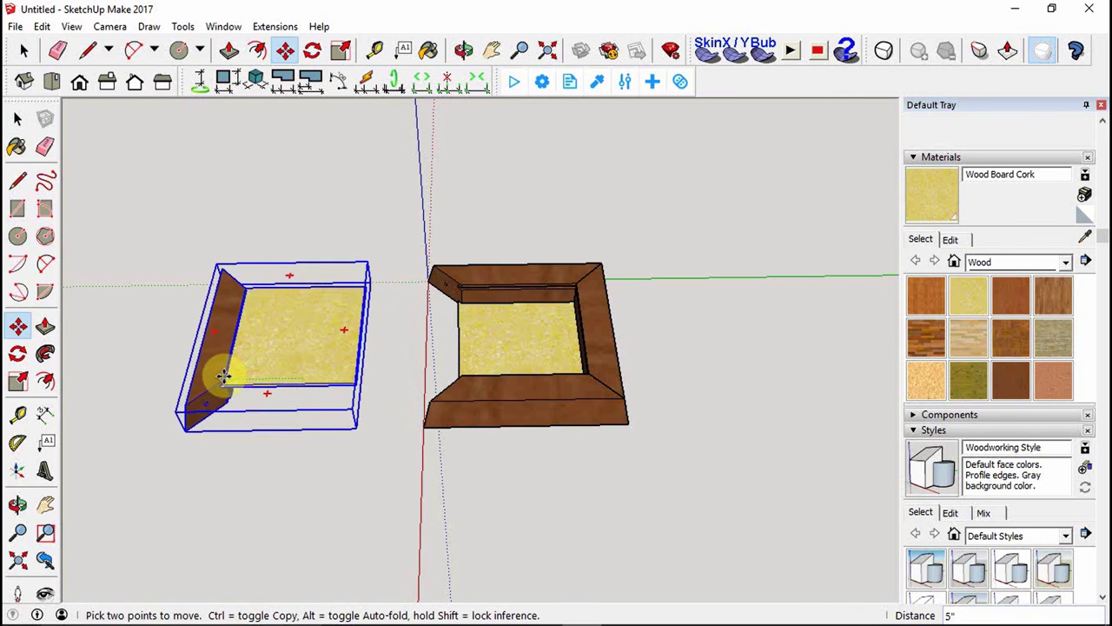
pyautogui.click(221, 375)
pyautogui.press('space')
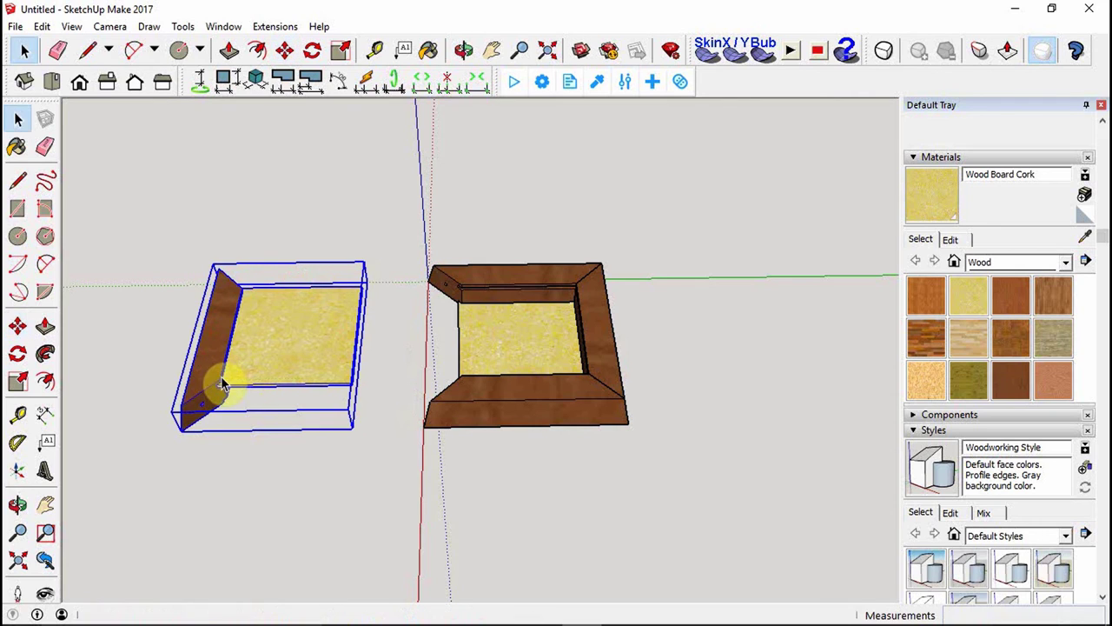
# Select all the box's sides and its bottom panel and make them one group.
pyautogui.moveTo(386, 222); pyautogui.dragTo(711, 487)
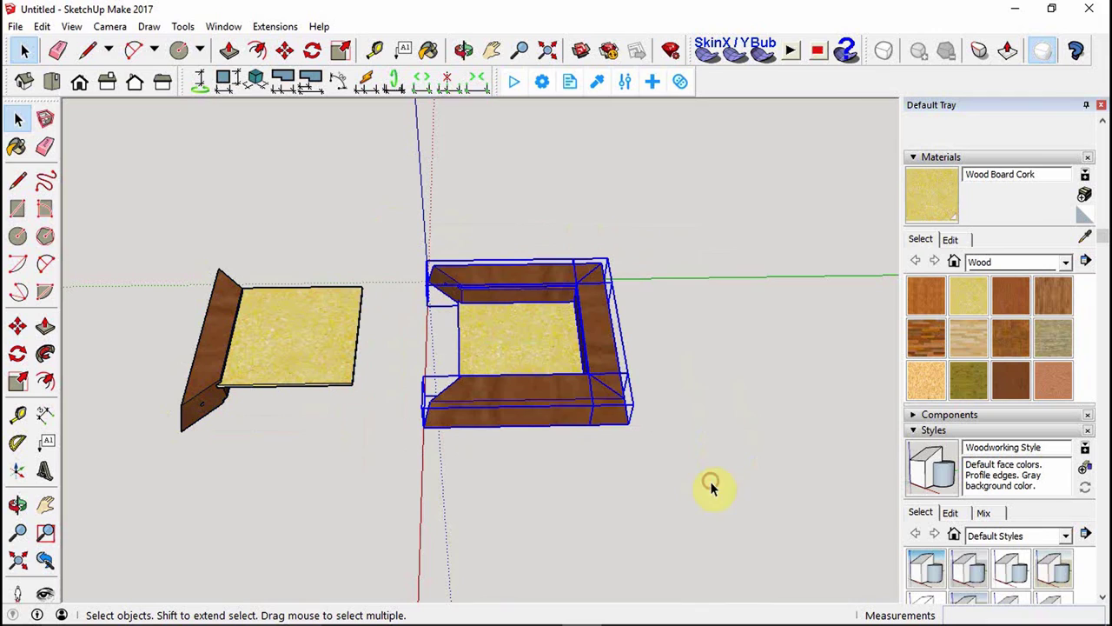
pyautogui.rightClick(573, 391)
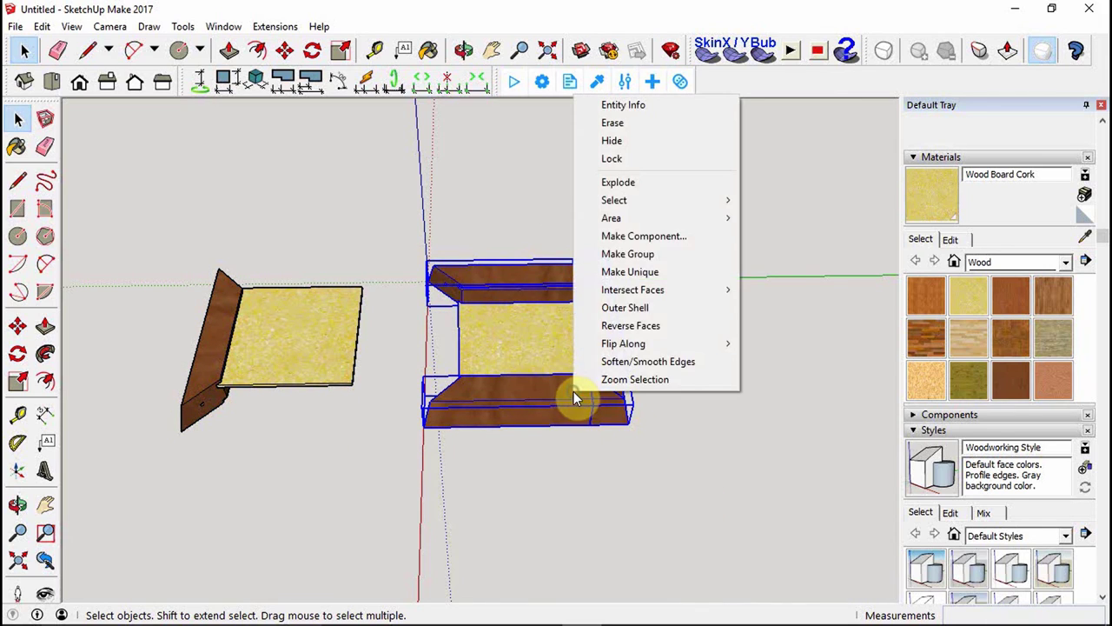
pyautogui.click(641, 253)
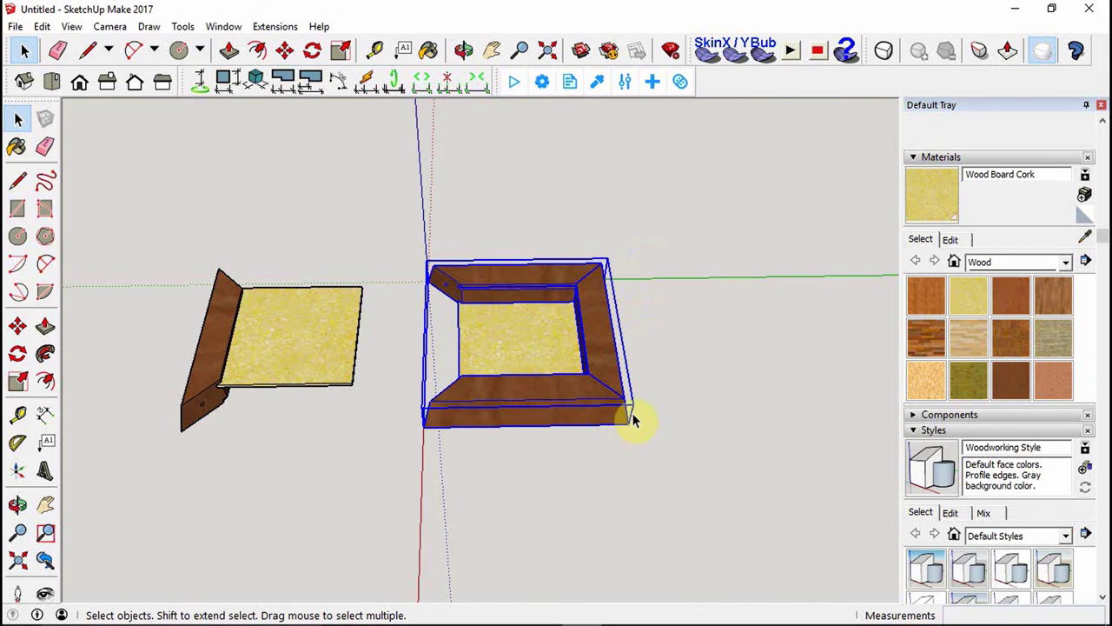
pyautogui.click(208, 355)
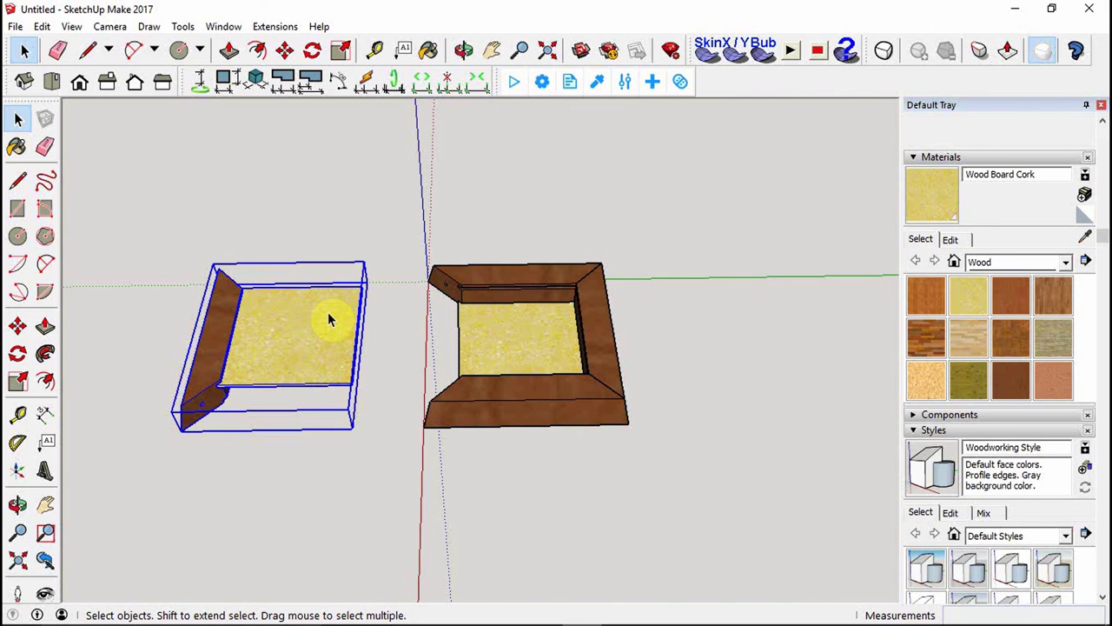
pyautogui.click(46, 471)
pyautogui.click(509, 350)
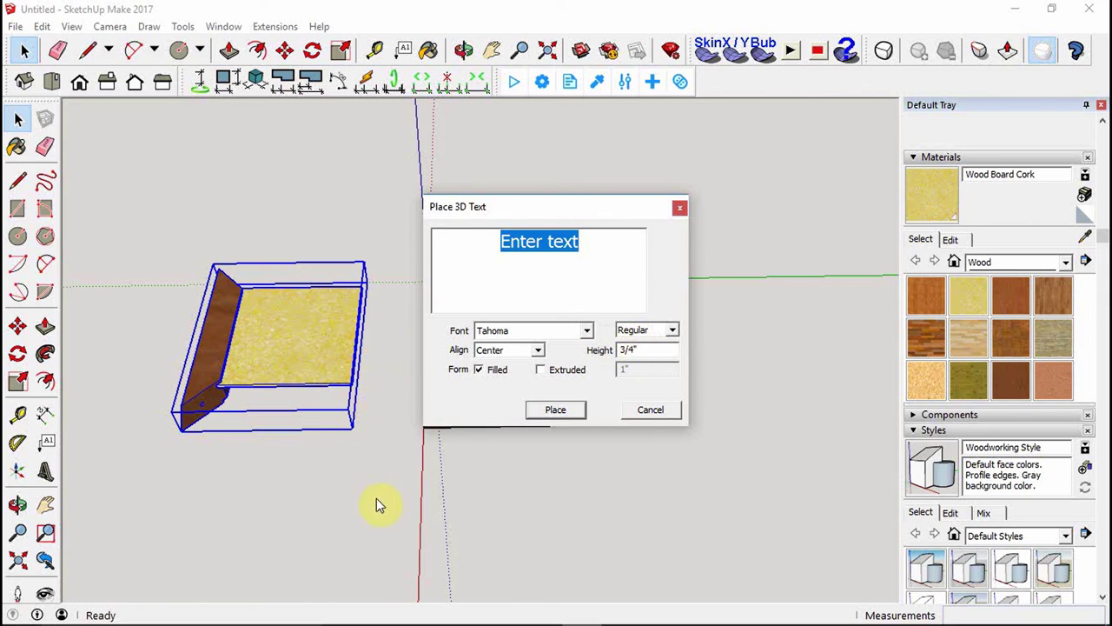
pyautogui.click(647, 410)
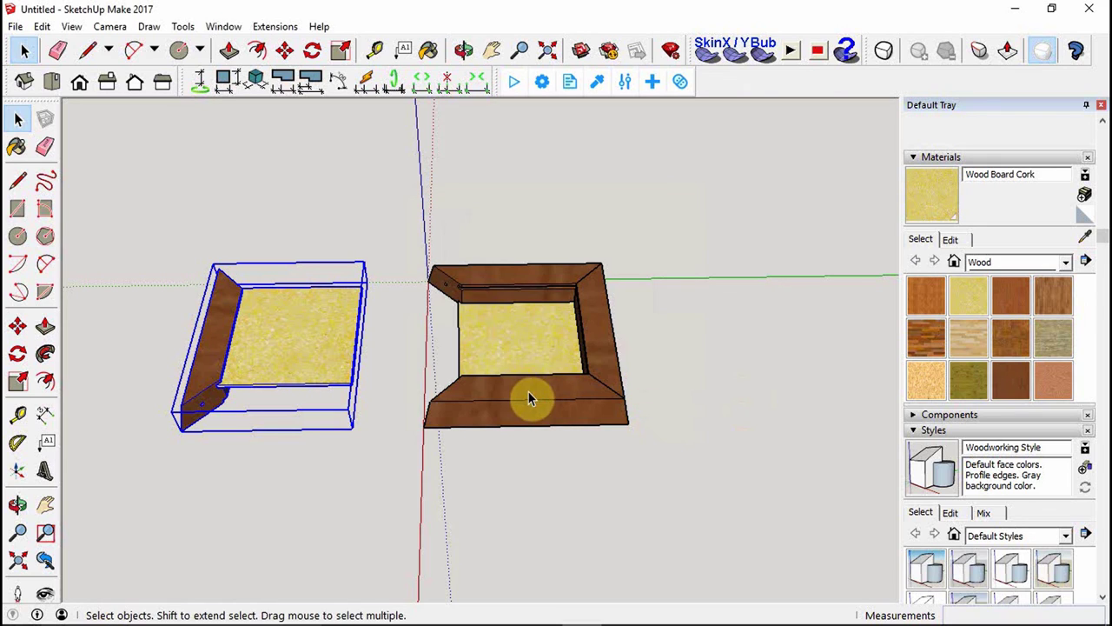
# Measure the distance across the lid panel between its two free parallel edges.
pyautogui.press('t')
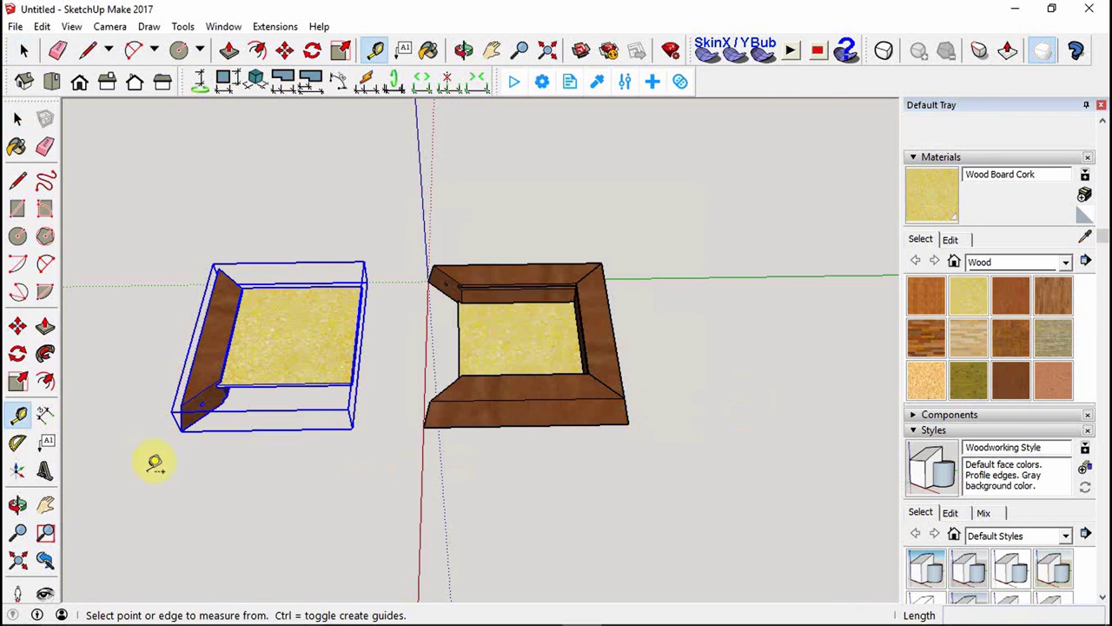
pyautogui.click(300, 286)
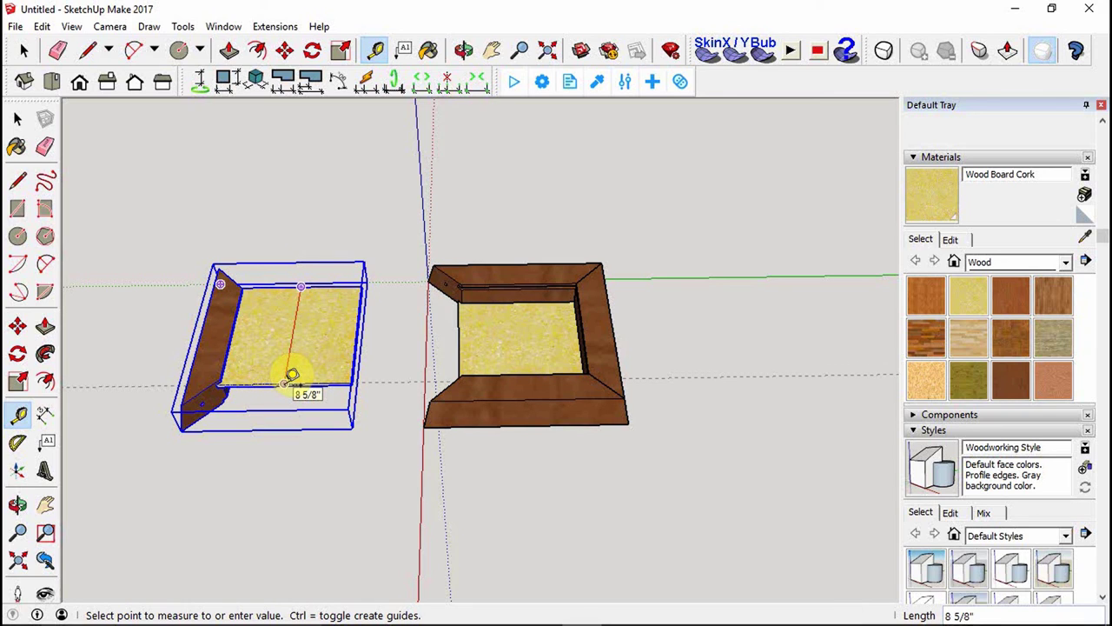
pyautogui.press('space')
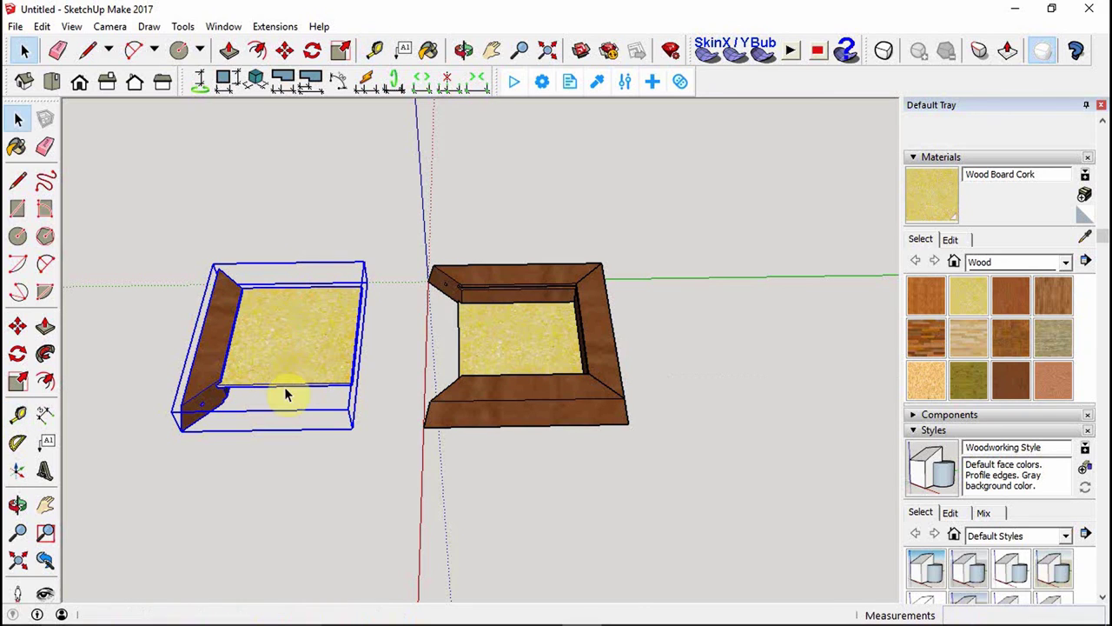
# Create the 3D text letter "E" with a height of 8" and place it flat on the lid panel.
pyautogui.click(45, 470)
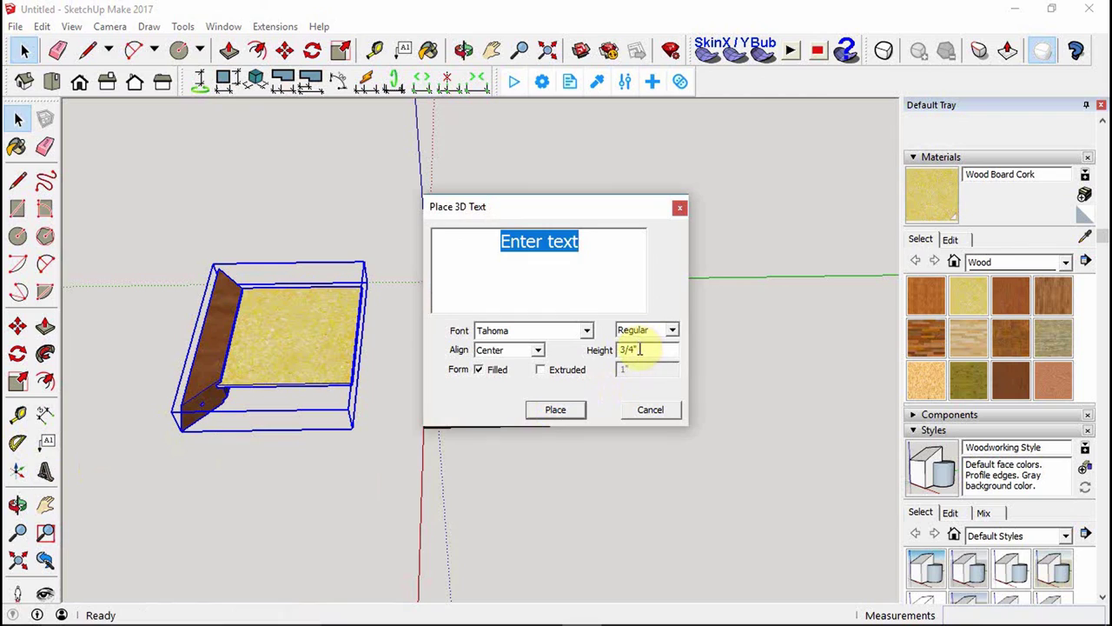
pyautogui.moveTo(640, 349); pyautogui.dragTo(602, 351)
pyautogui.write('8')
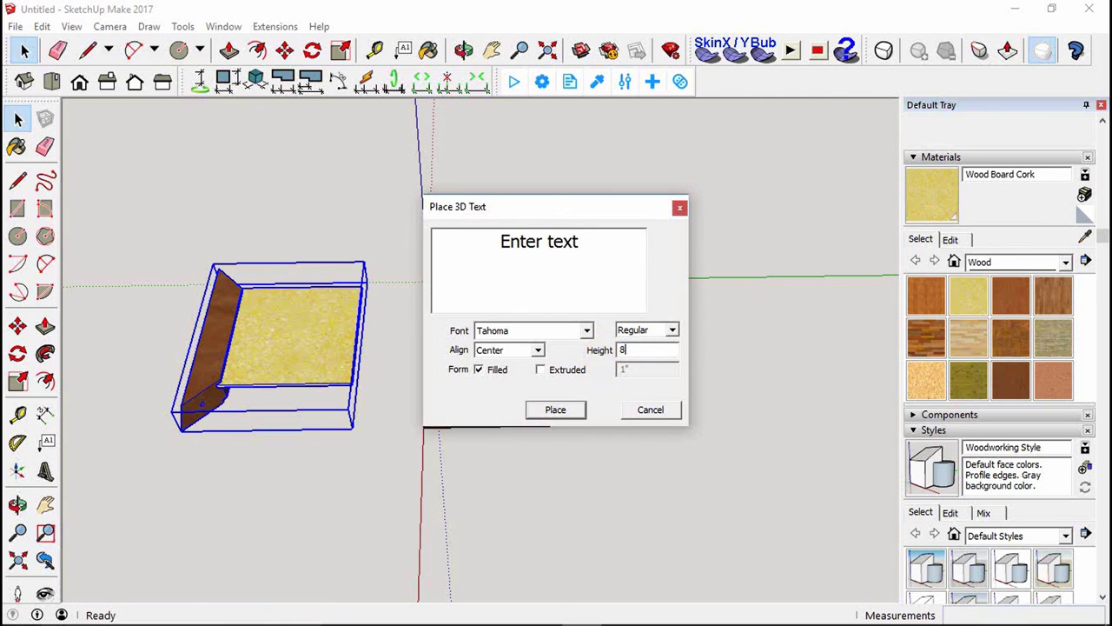
pyautogui.click(581, 241)
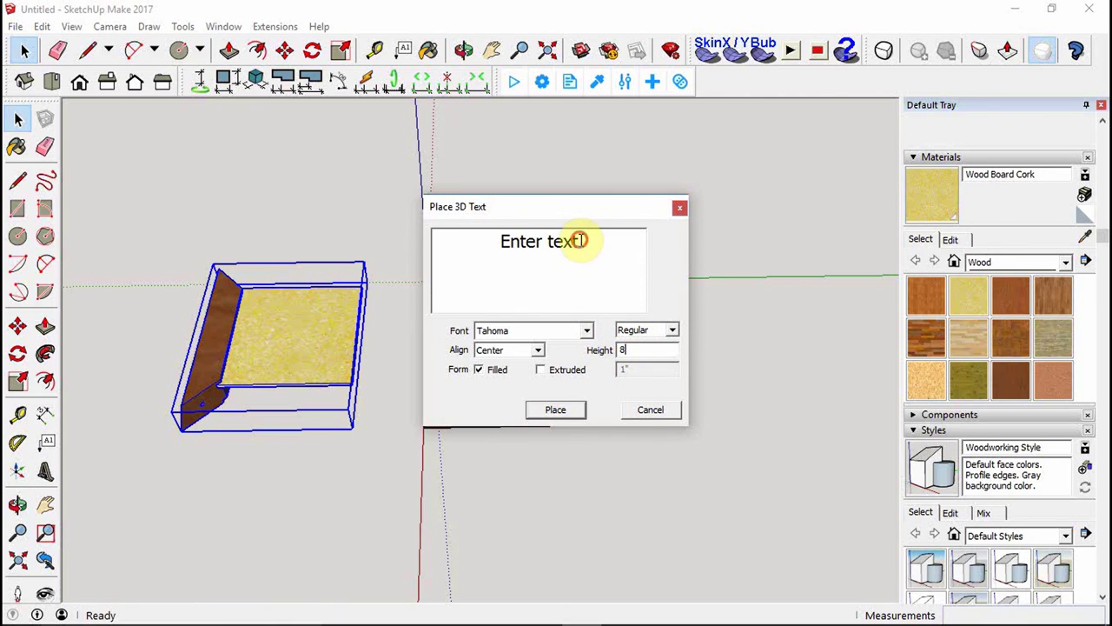
pyautogui.moveTo(581, 241); pyautogui.dragTo(475, 243)
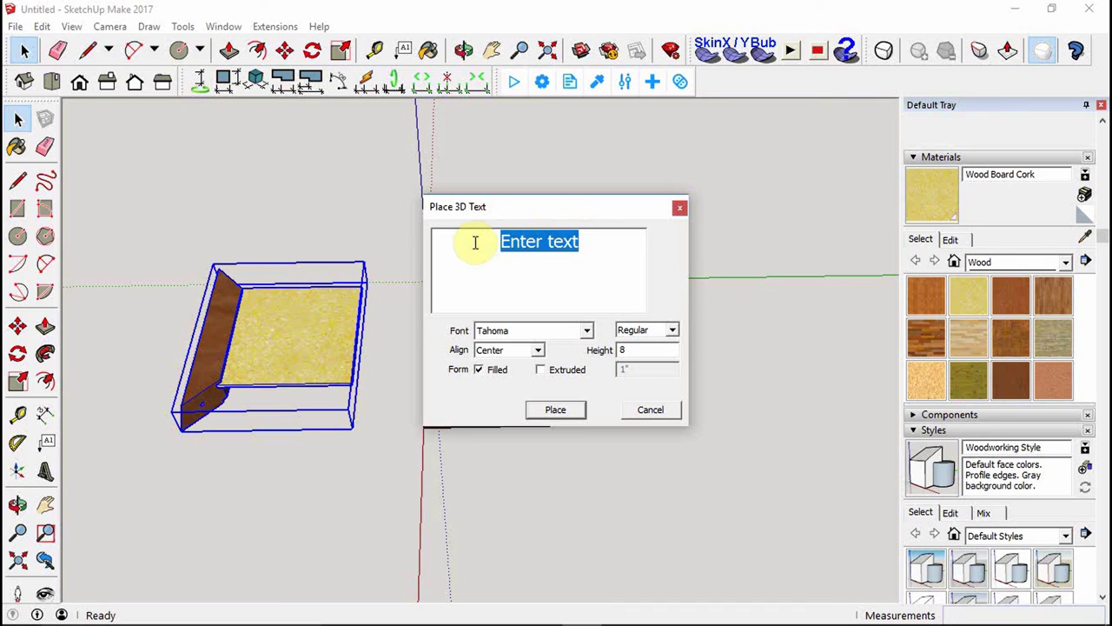
pyautogui.write('E')
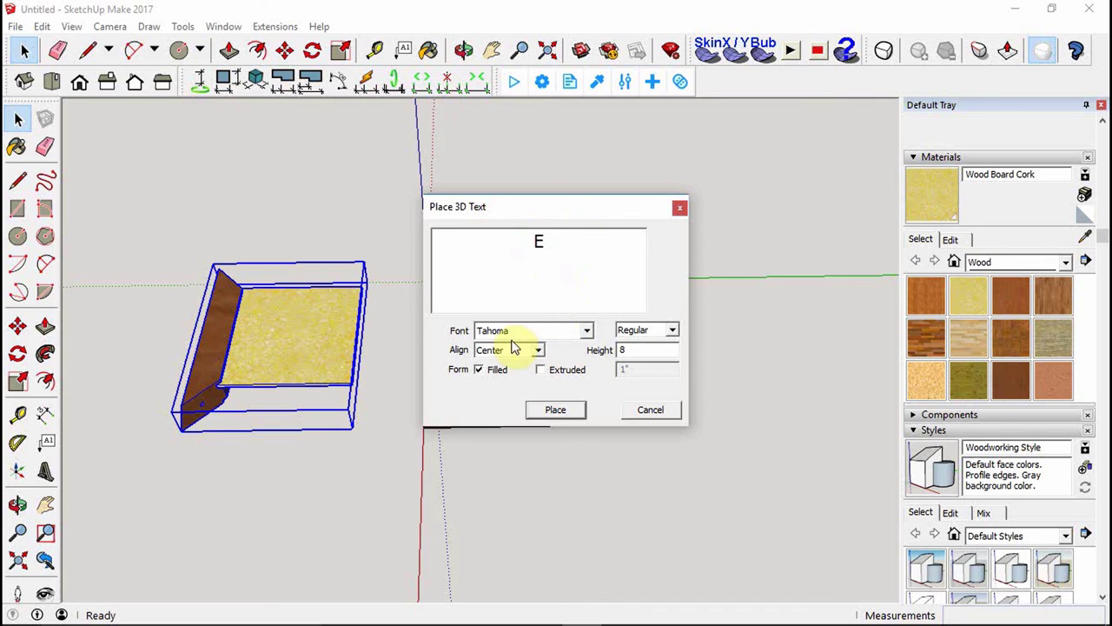
pyautogui.click(556, 410)
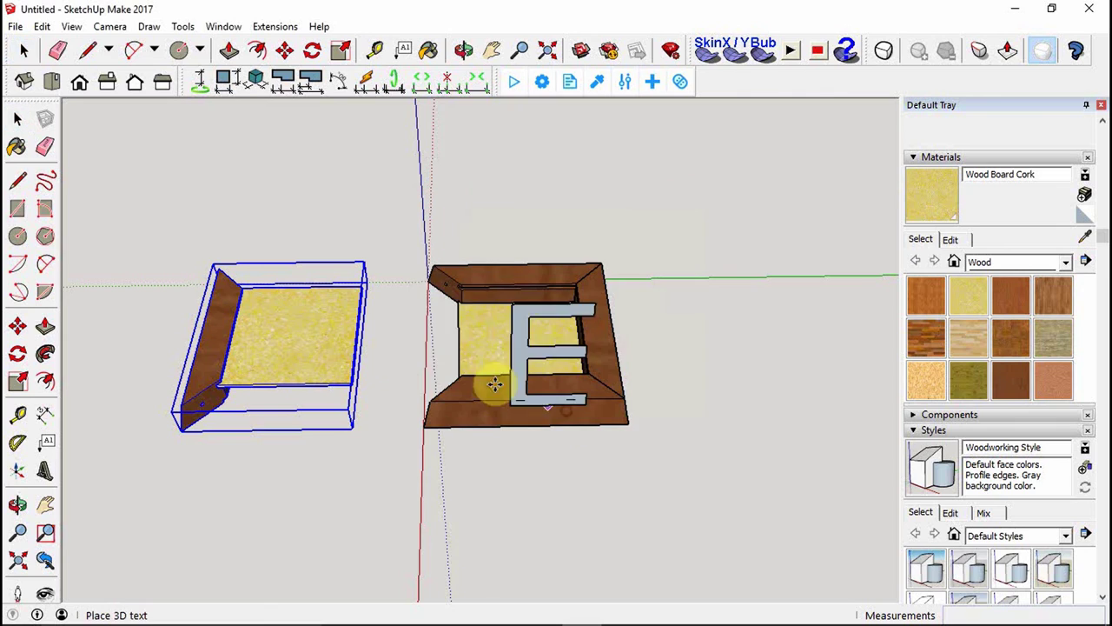
pyautogui.click(239, 338)
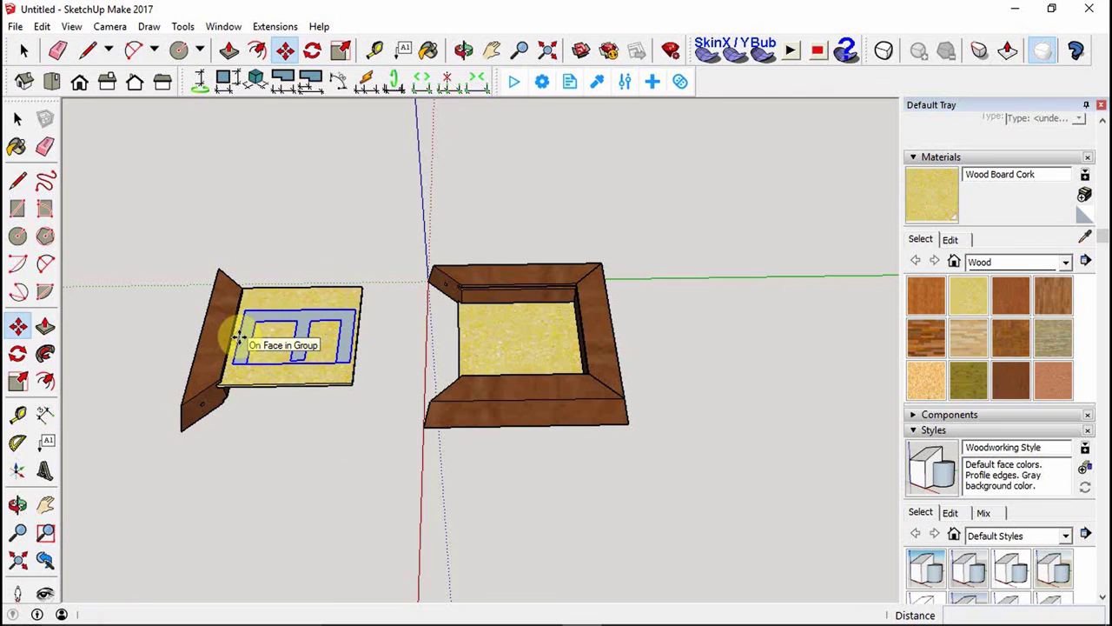
# Rotate the letter E by 90 degrees on the lid panel's face, about a point near the letter's middle.
pyautogui.press('q')
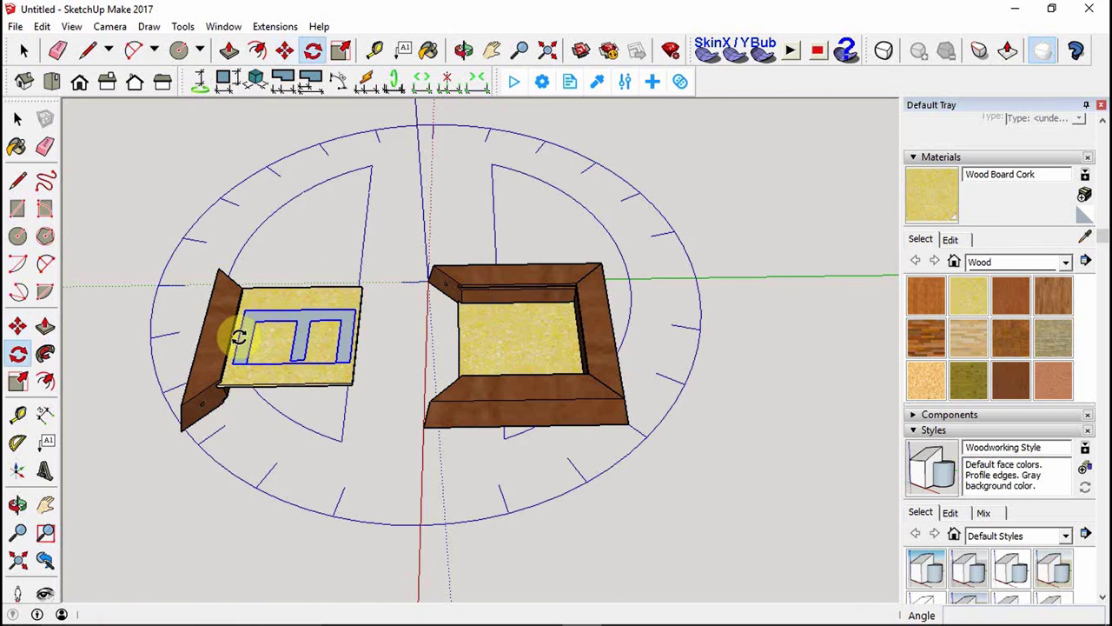
pyautogui.click(293, 339)
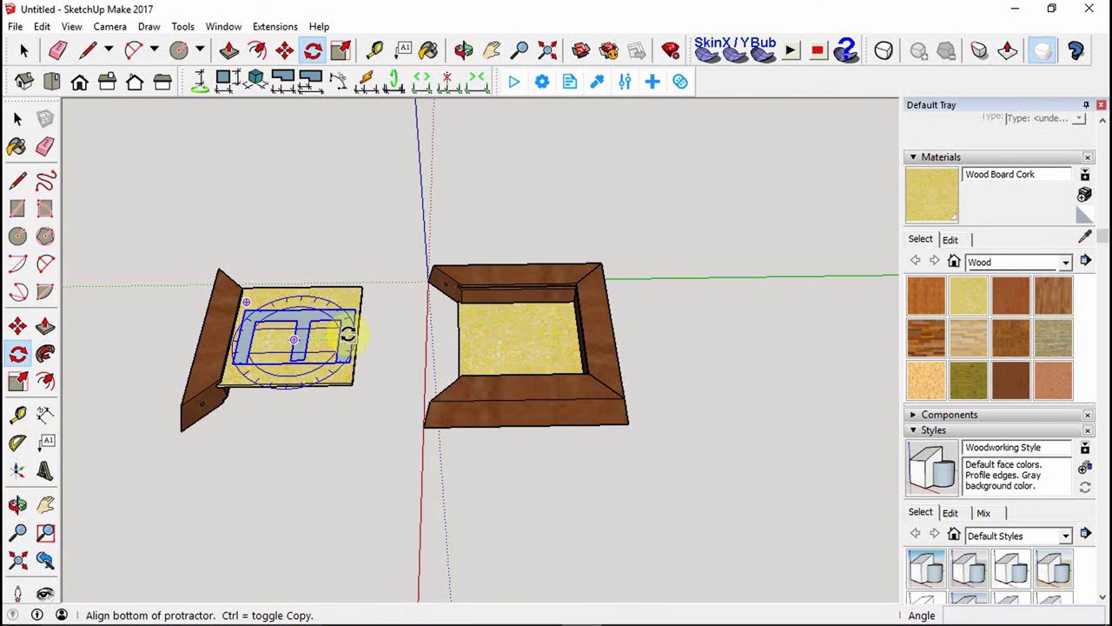
pyautogui.click(352, 338)
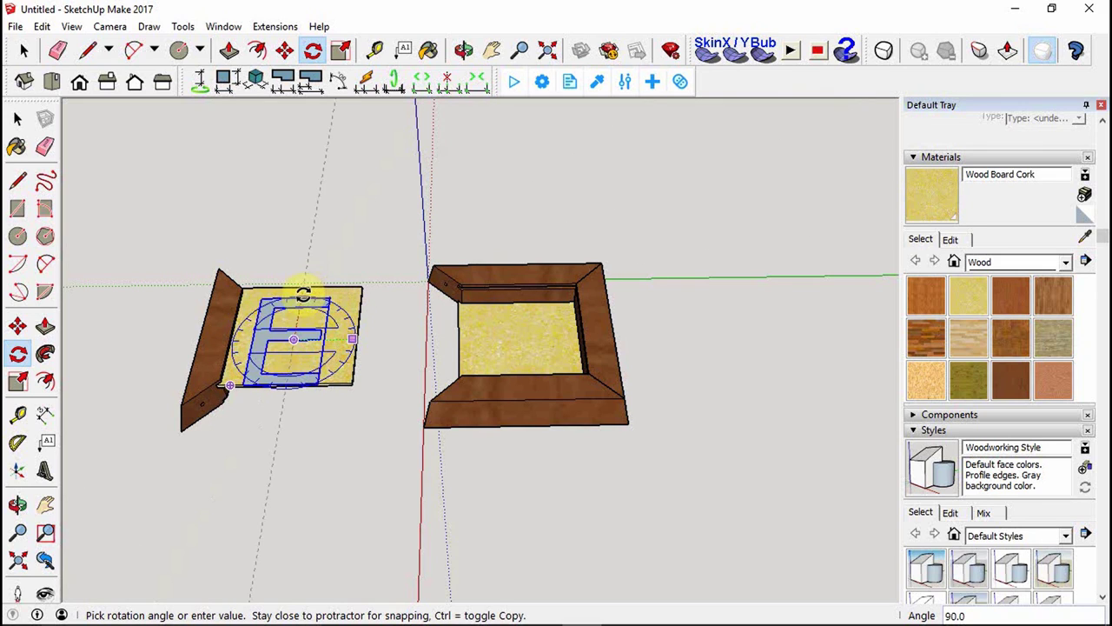
pyautogui.click(296, 293)
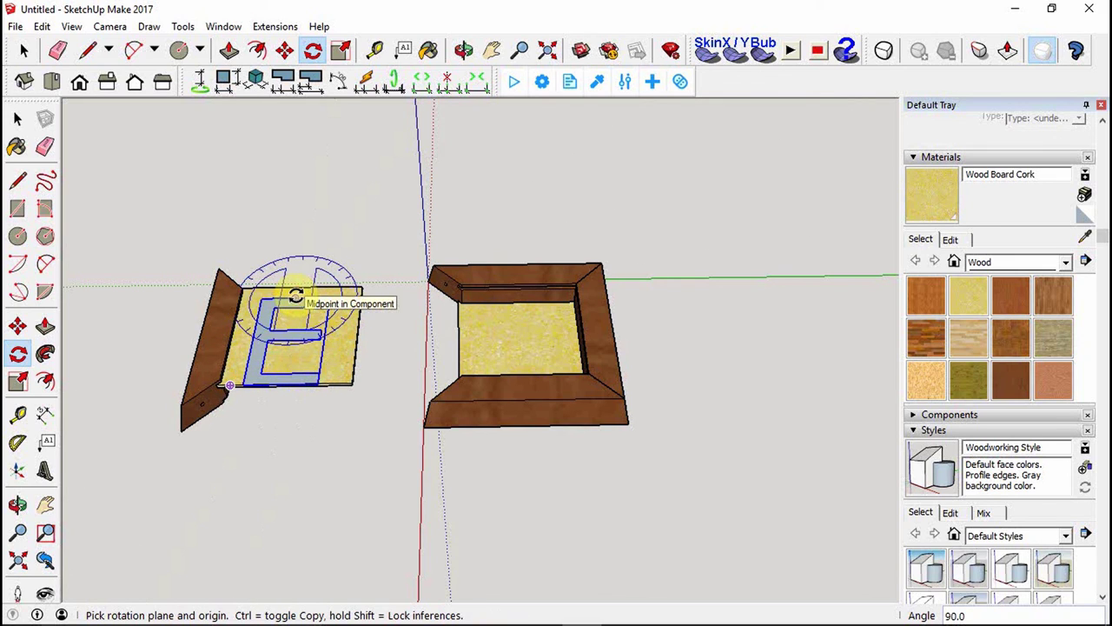
# Move the letter E about 9/16" across the lid panel's face so it sits clear of the panel's edge.
pyautogui.press('m')
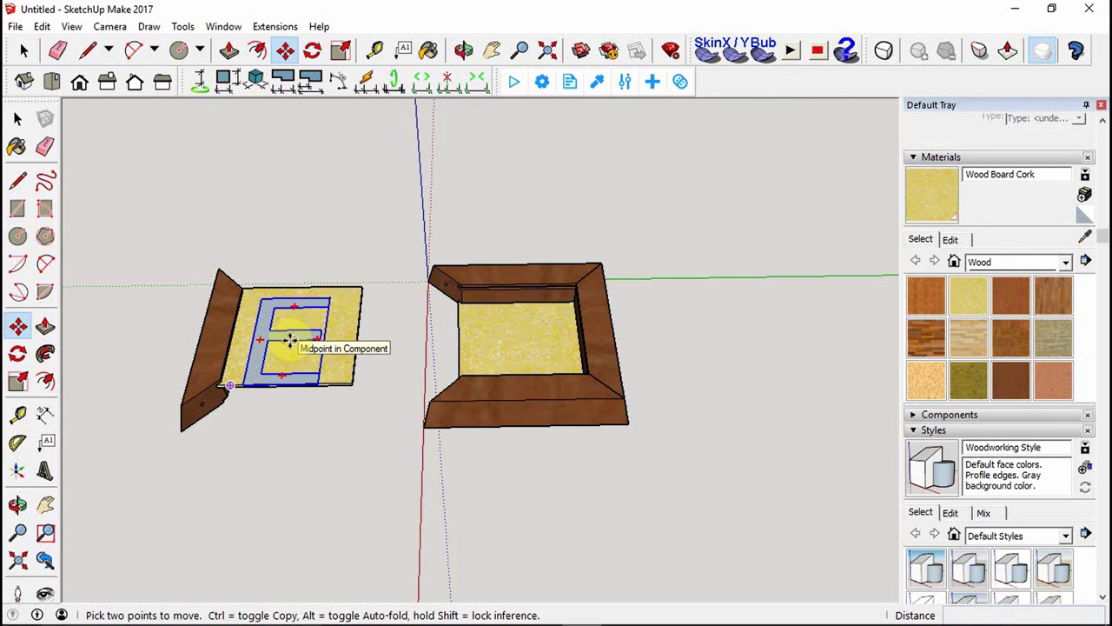
pyautogui.scroll(5, 291, 341)
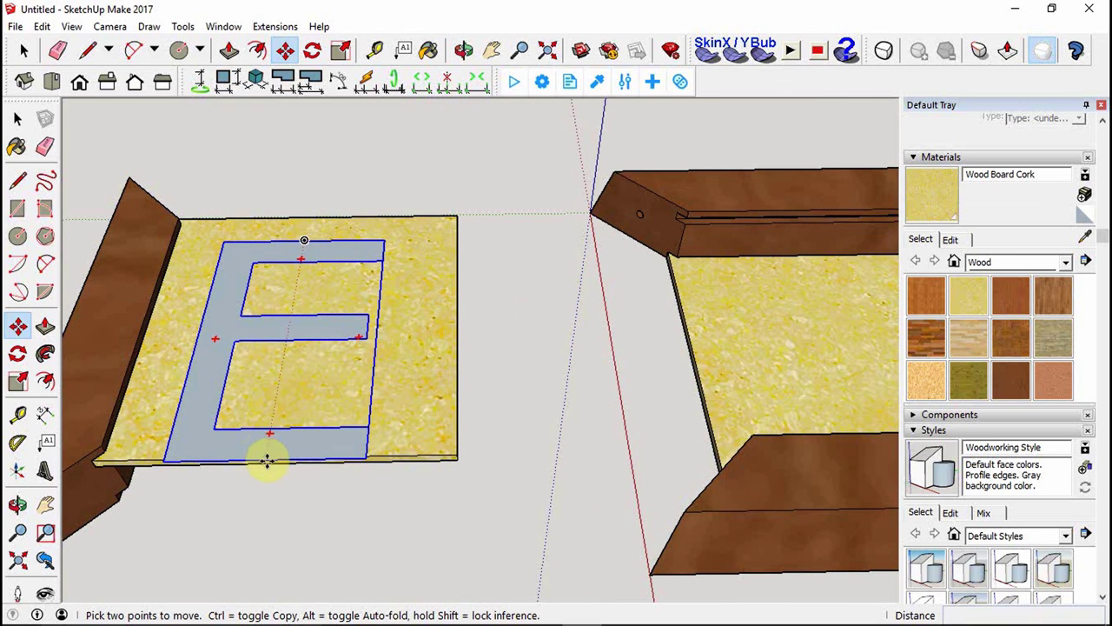
pyautogui.moveTo(269, 461); pyautogui.dragTo(280, 443)
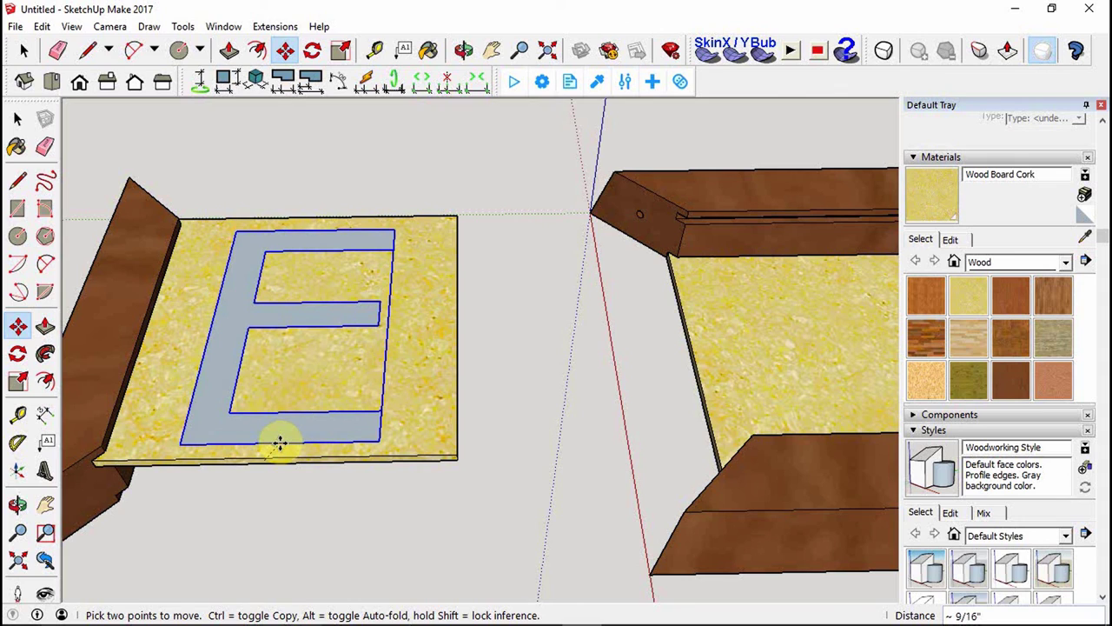
pyautogui.press('space')
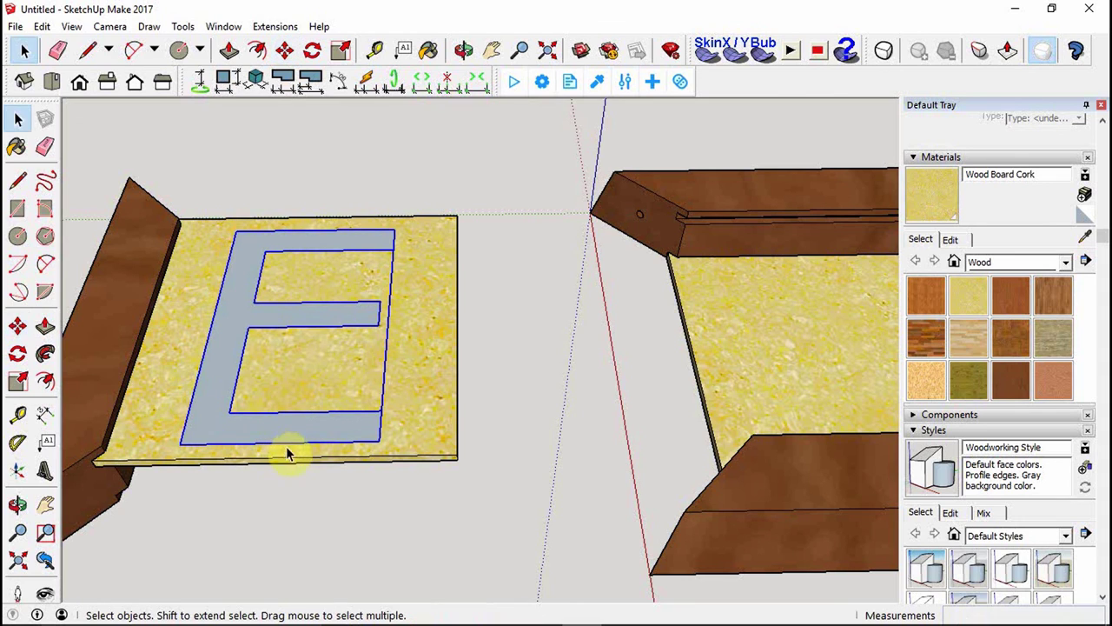
pyautogui.click(474, 461)
# Select the lid's wooden side, its cork panel and the letter E, and make them one group.
pyautogui.scroll(-4, 543, 473)
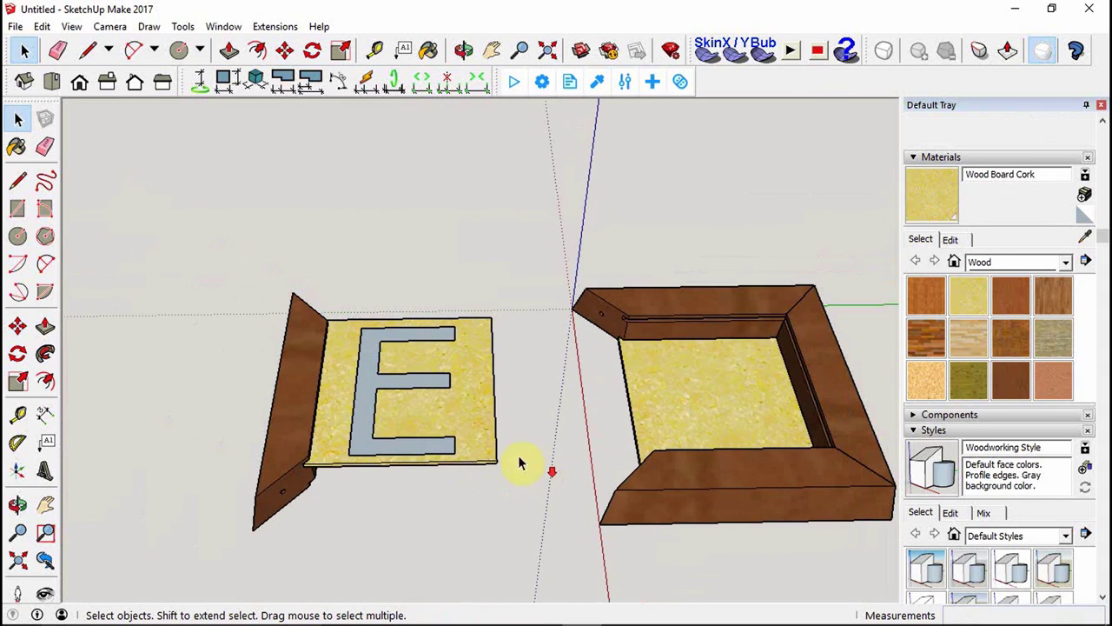
pyautogui.moveTo(219, 265); pyautogui.dragTo(530, 559)
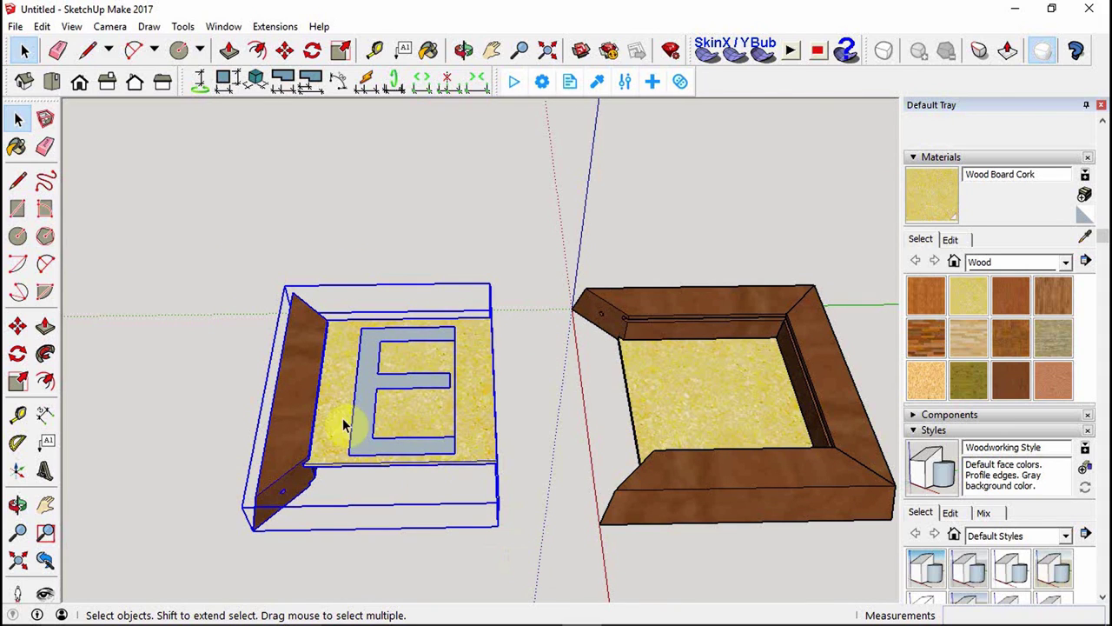
pyautogui.rightClick(373, 417)
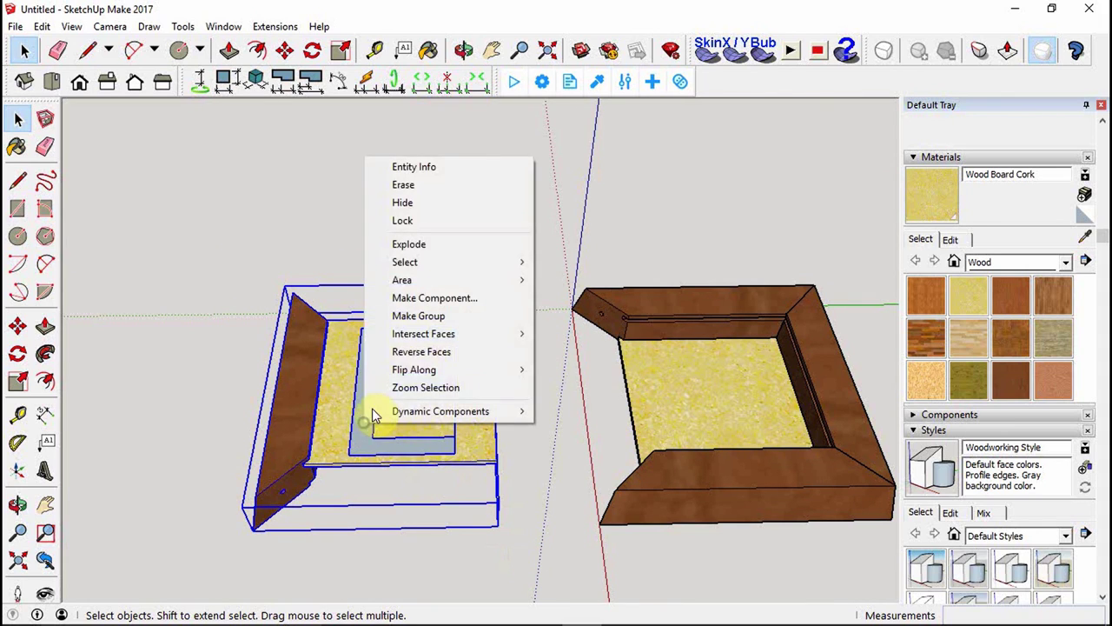
pyautogui.click(423, 315)
# Move the lid group about 1' 3 7/16" along the green axis, from its inner miter corner to the box's matching corner, closing the box.
pyautogui.press('m')
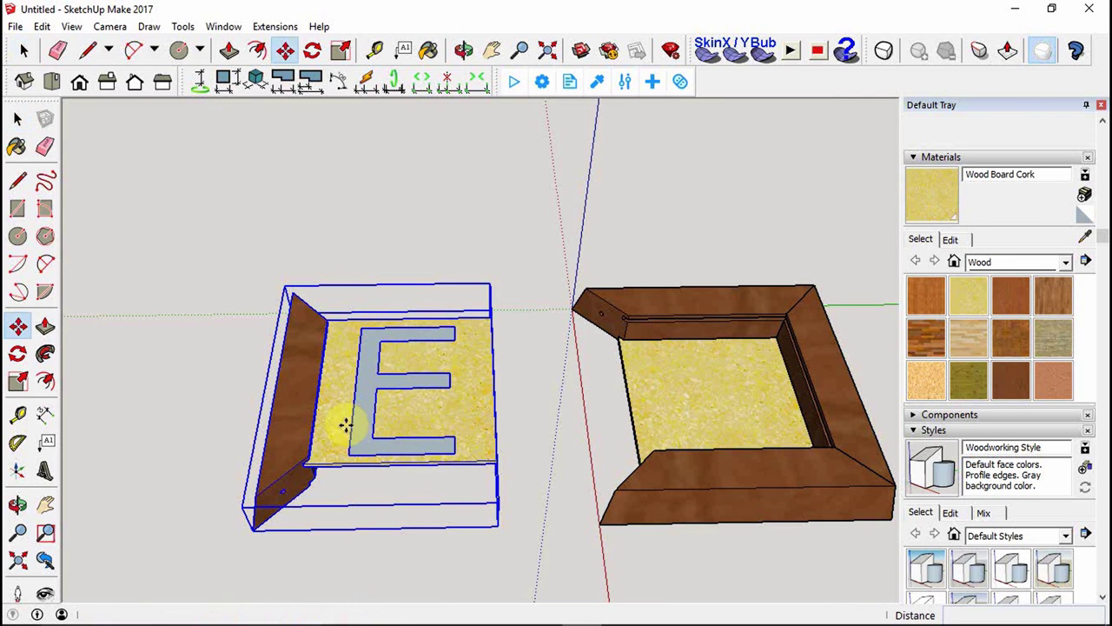
pyautogui.click(306, 456)
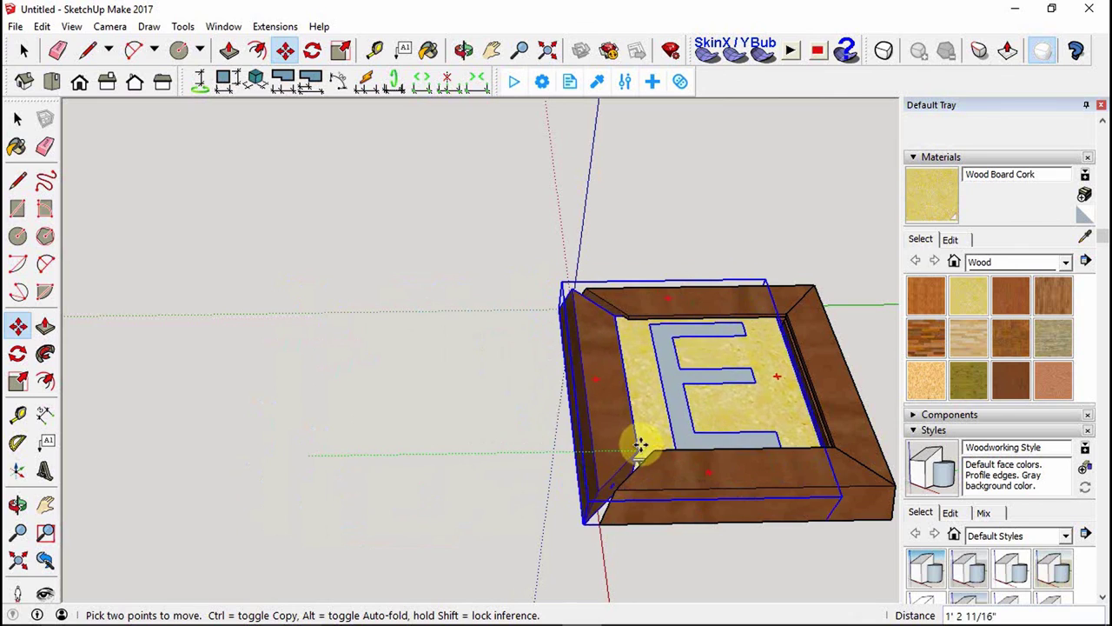
pyautogui.click(652, 448)
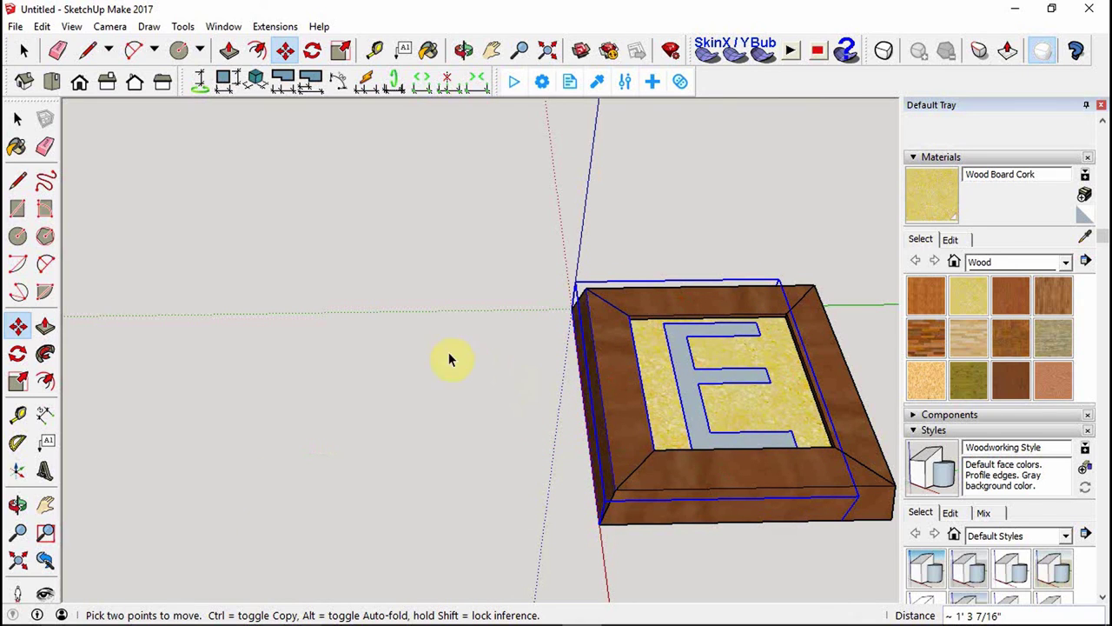
pyautogui.press('space')
pyautogui.scroll(-3, 374, 327)
pyautogui.scroll(-1, 373, 328)
pyautogui.click(778, 500)
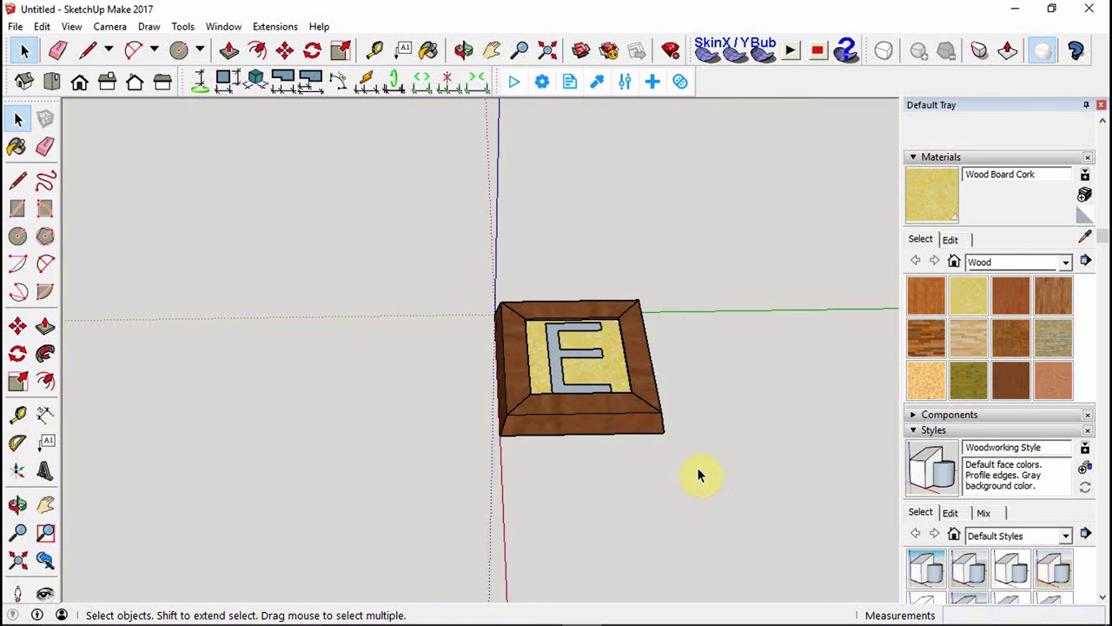
pyautogui.scroll(1, 700, 474)
pyautogui.moveTo(655, 452); pyautogui.dragTo(614, 487, button='middle')
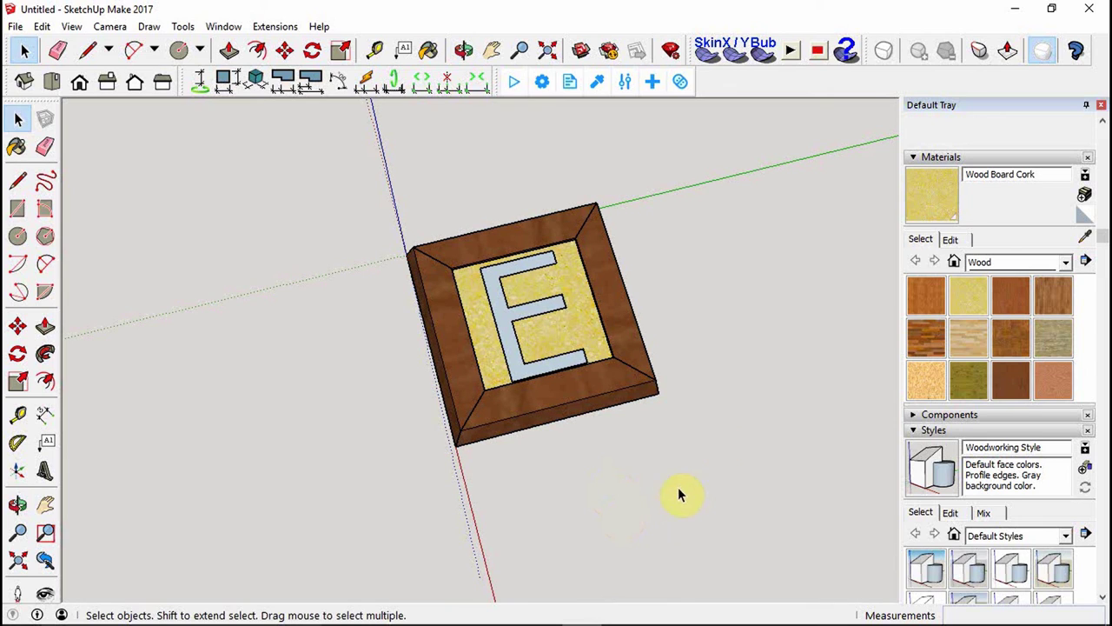
pyautogui.scroll(3, 765, 362)
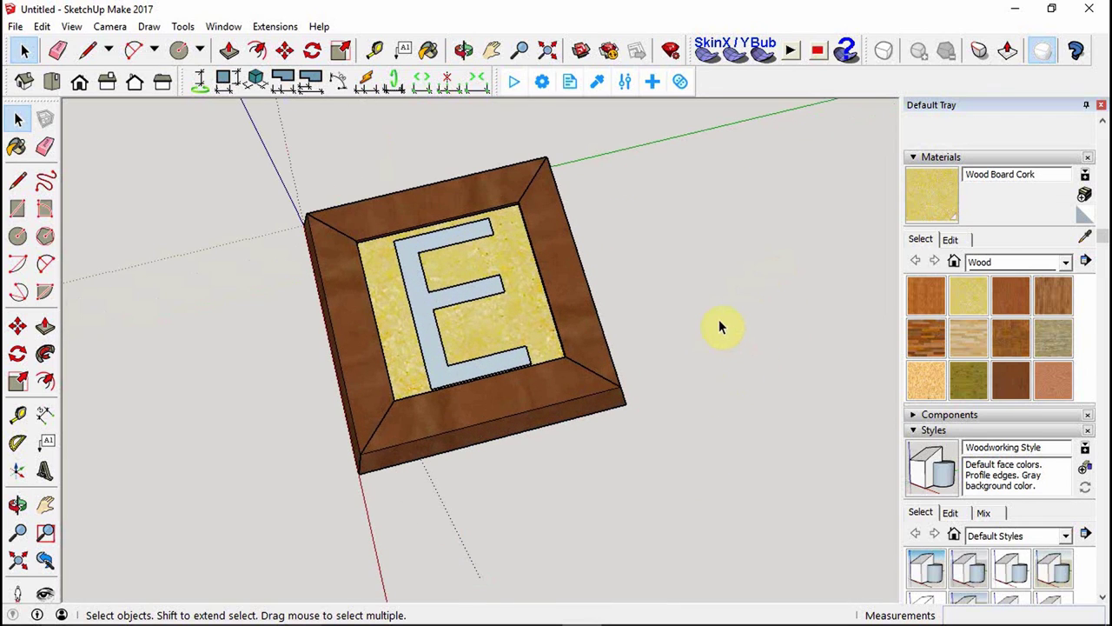